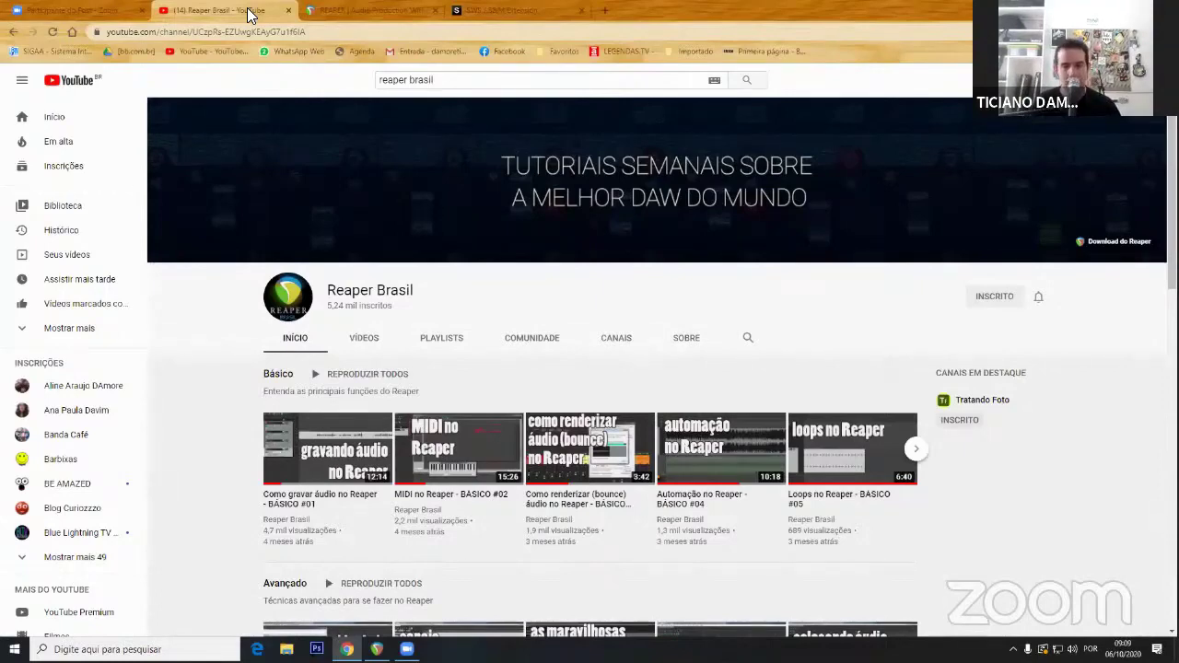
Switch from the browser to the FIMUCA project in REAPER and look over its mixer.
key("ctrl+Tab")
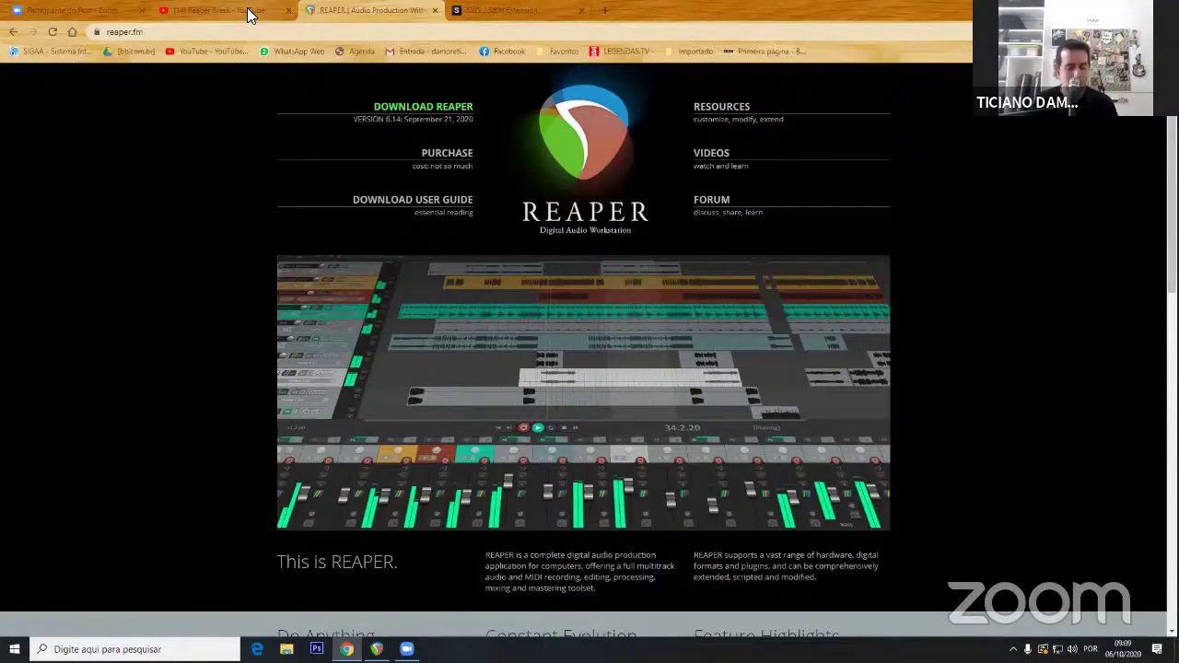
key("alt+Tab")
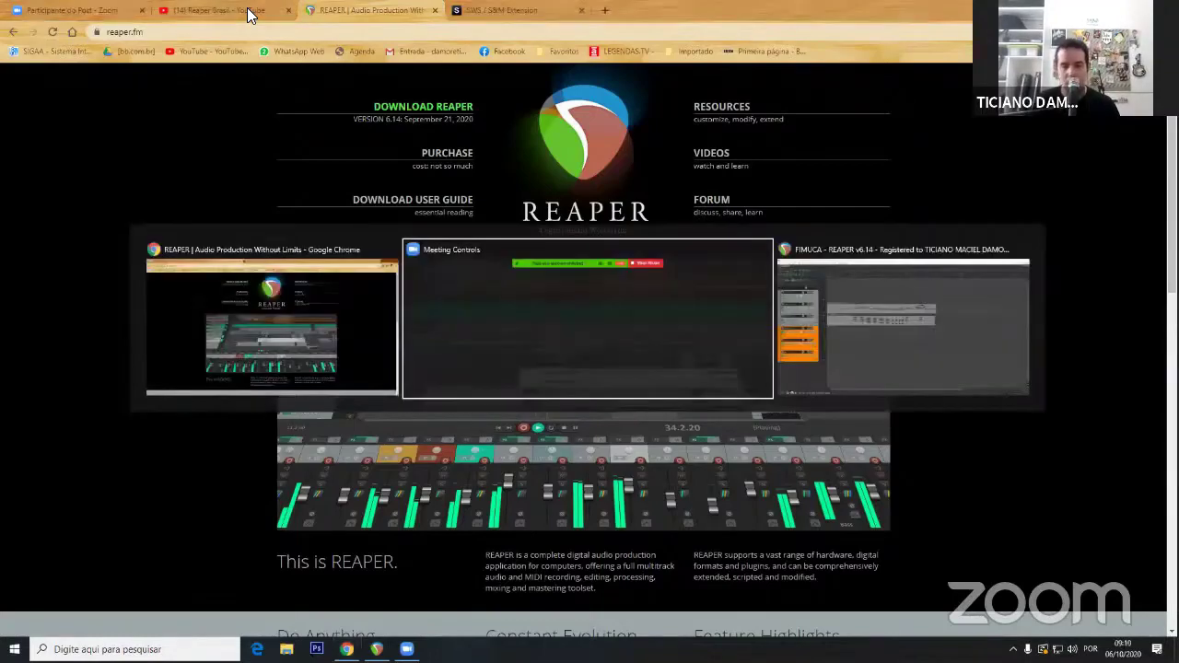
key("alt+Tab")
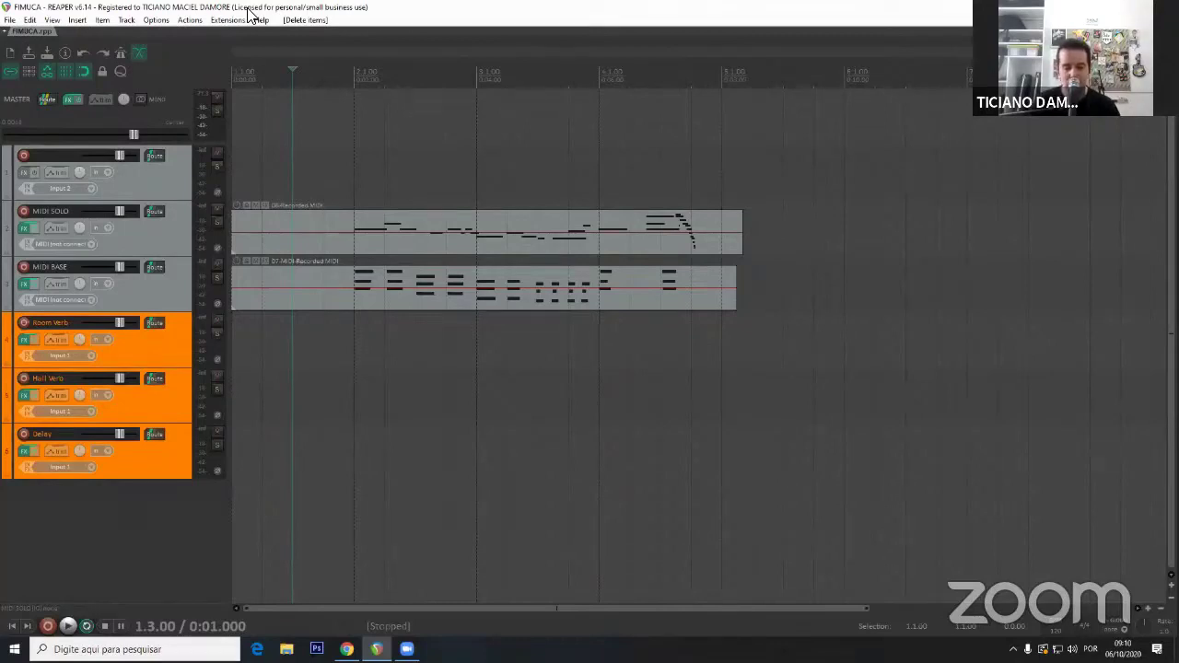
key("ctrl+m")
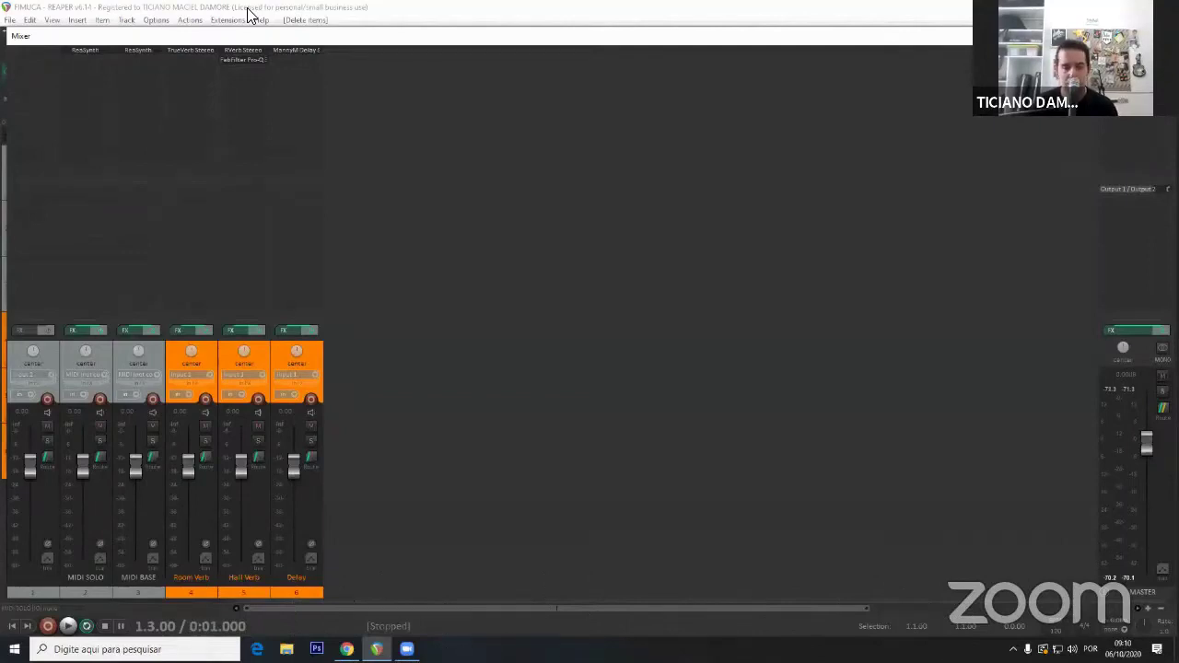
key("ctrl+m")
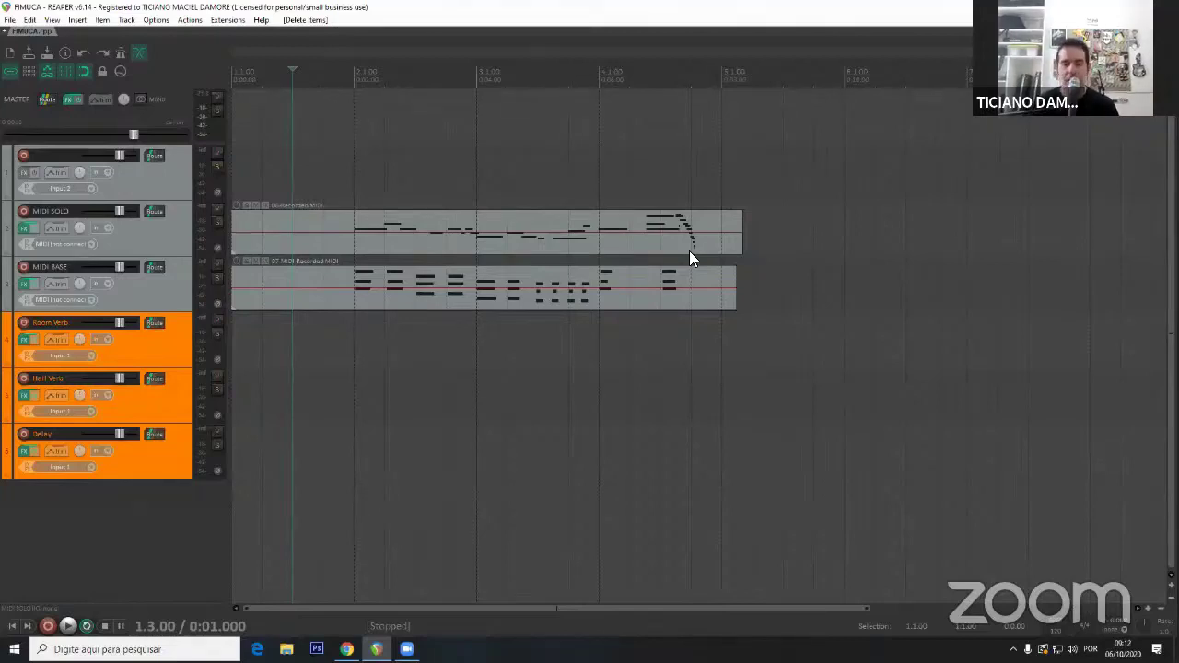
Name the unnamed first track "Voz".
double_click(46, 155)
type("Voc")
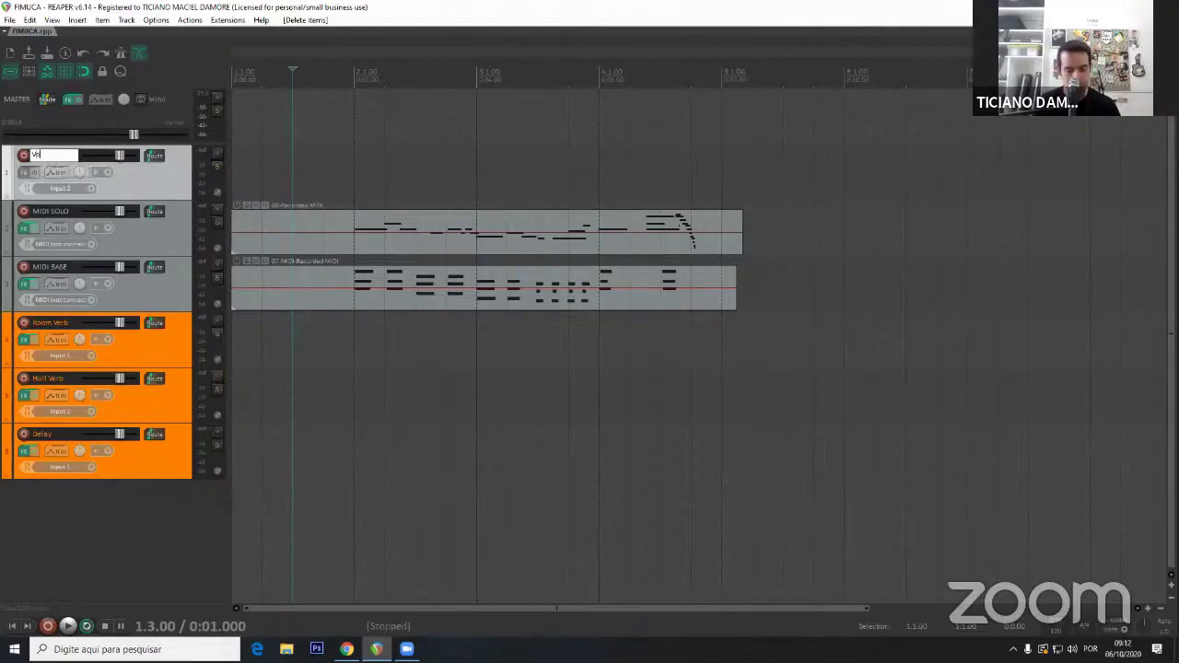
key("Return")
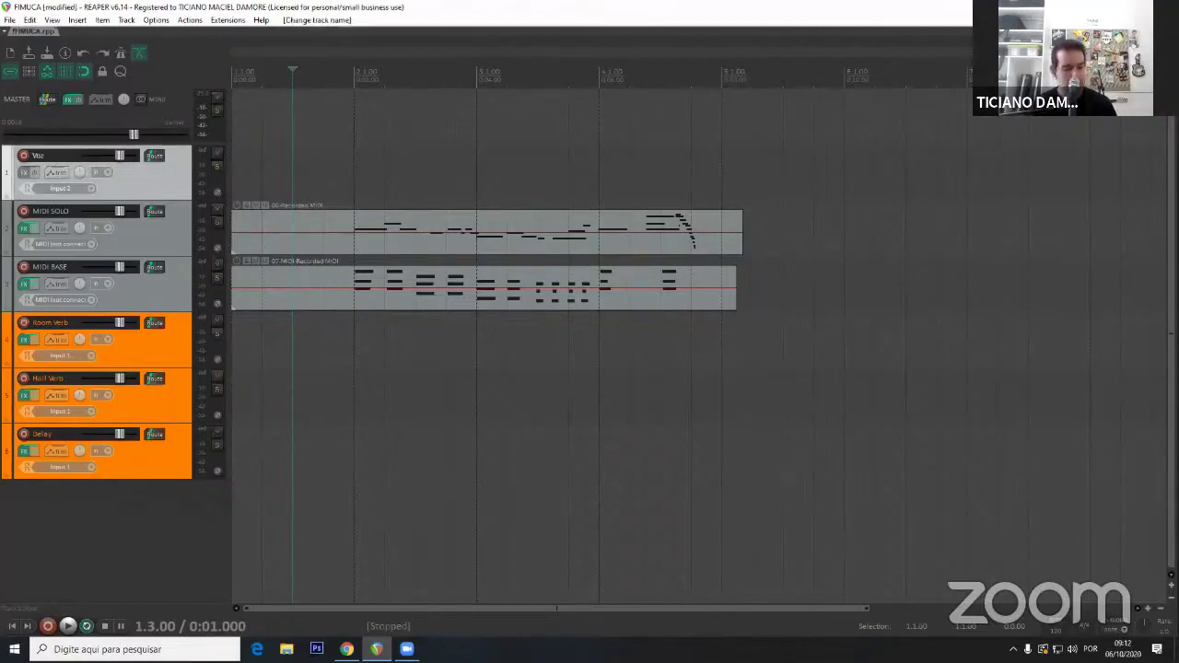
Load the saved "Voz podcast" FX chain on the Voz track and remove all its plugins.
left_click(24, 172)
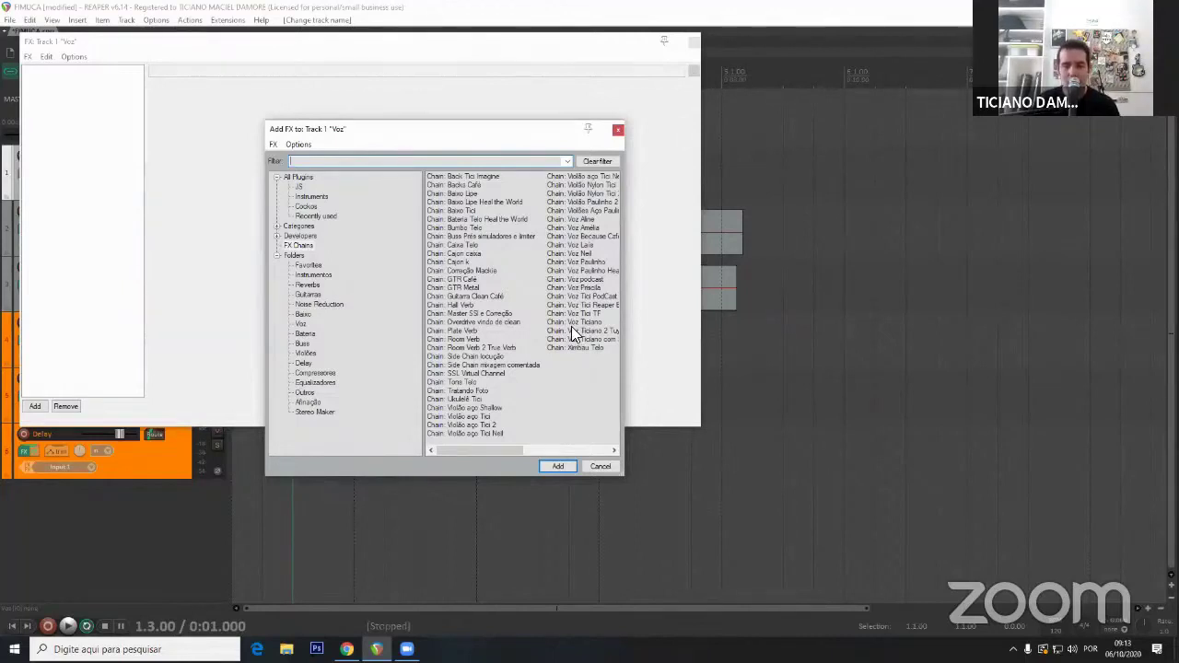
left_click(582, 280)
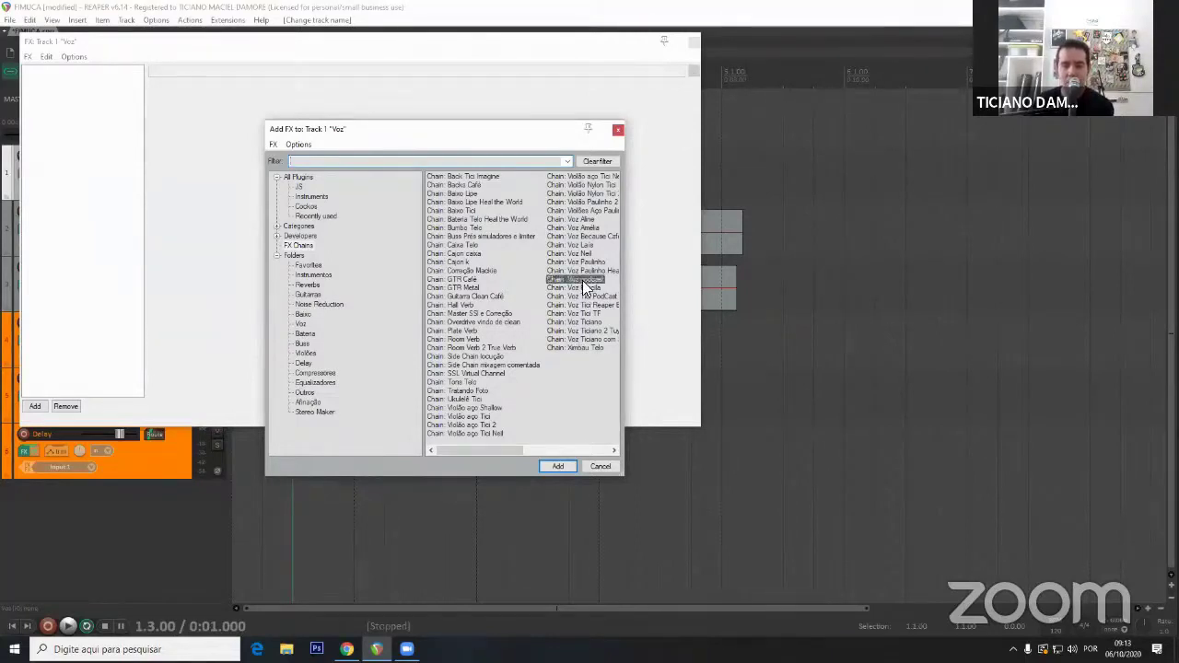
left_click(560, 465)
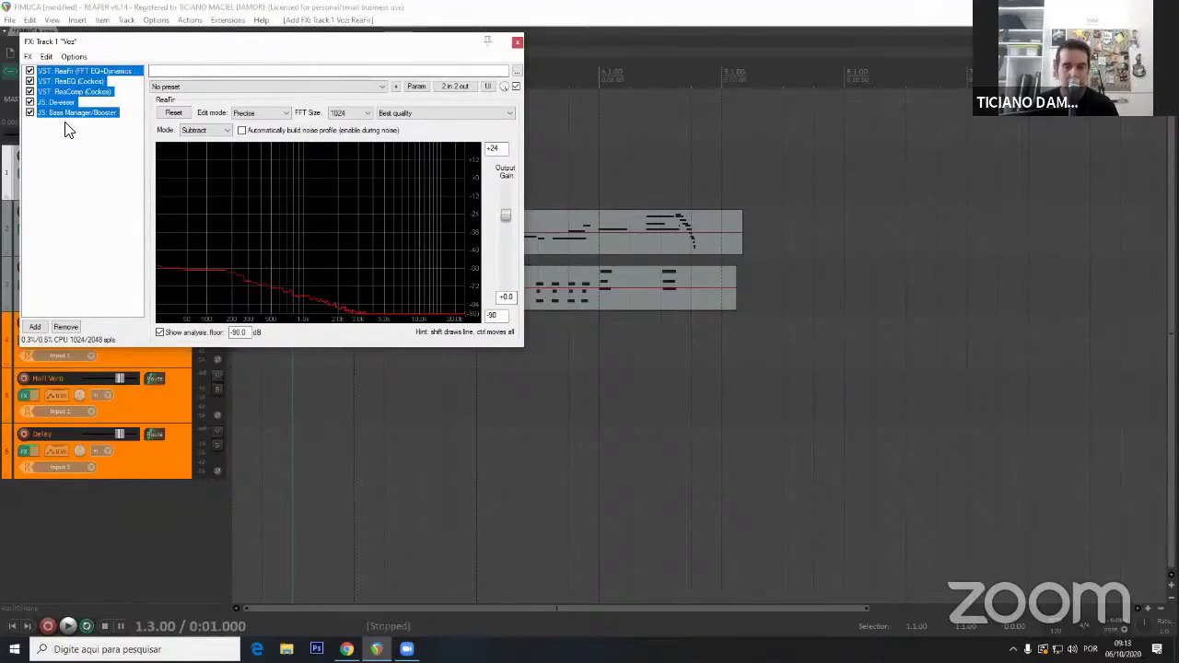
left_click(66, 327)
left_click(66, 327)
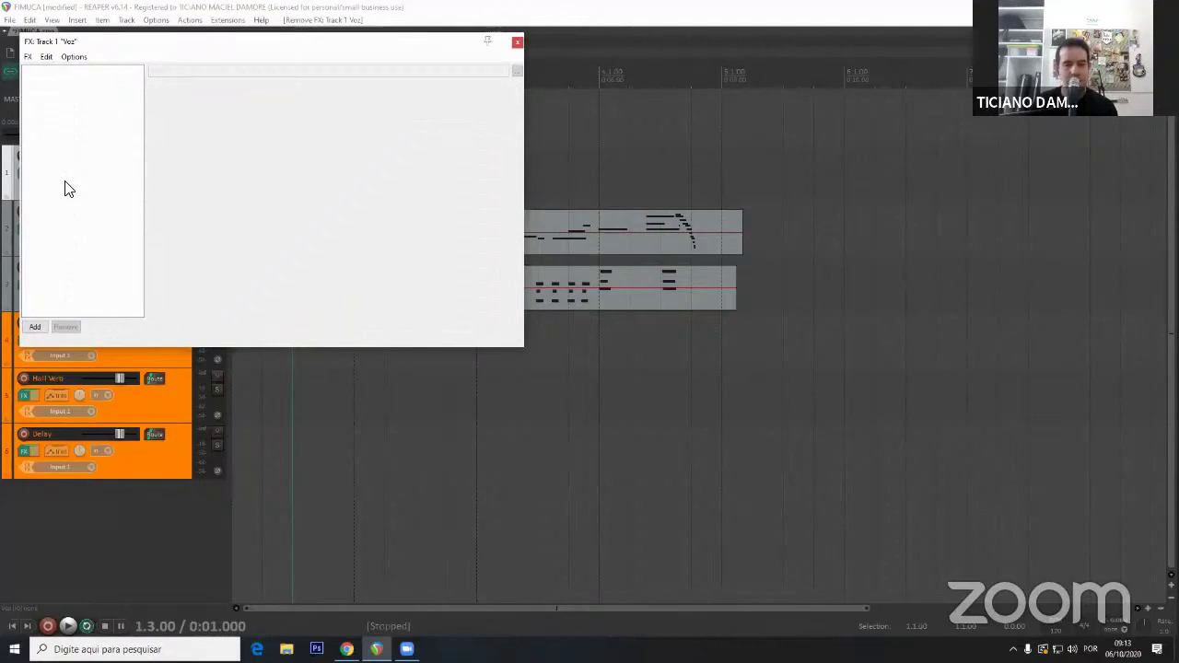
Load the last FX chain in the first column of the chain list, a "Violão aço" chain, on the Voz track.
double_click(67, 189)
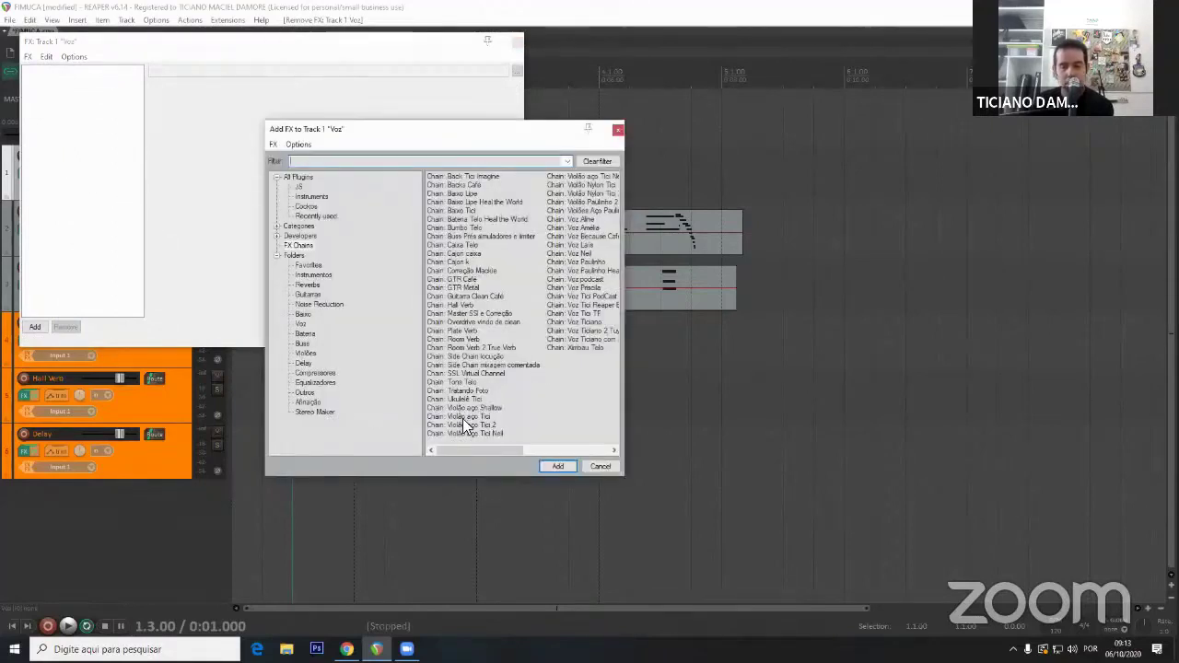
left_click(482, 433)
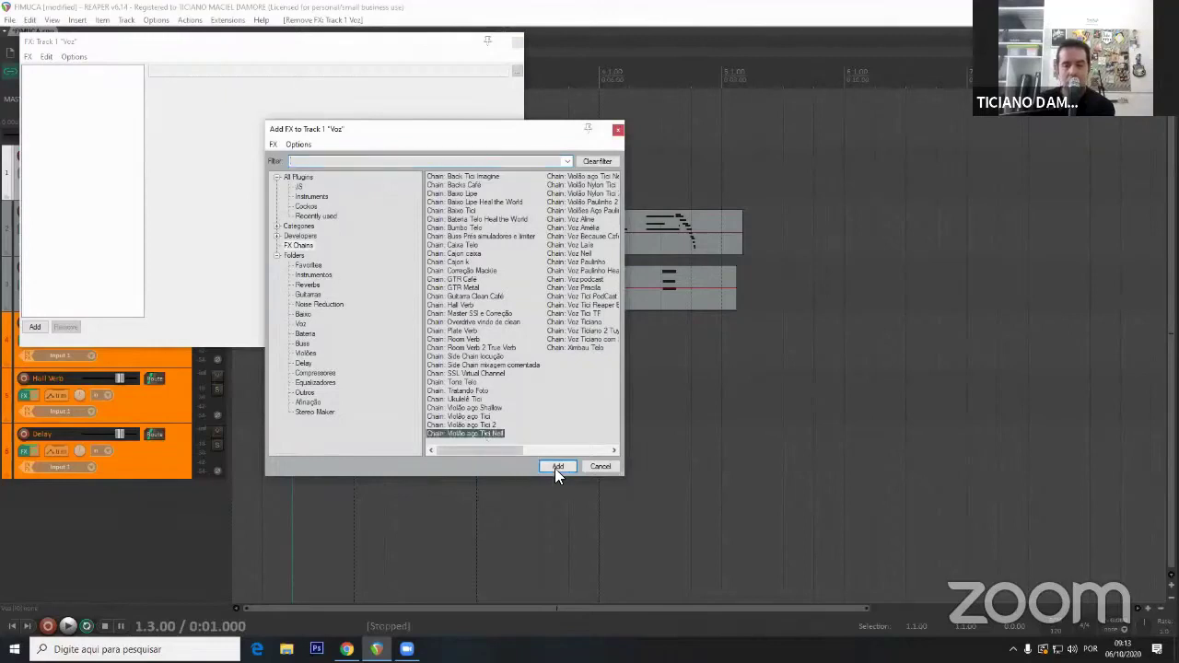
left_click(556, 467)
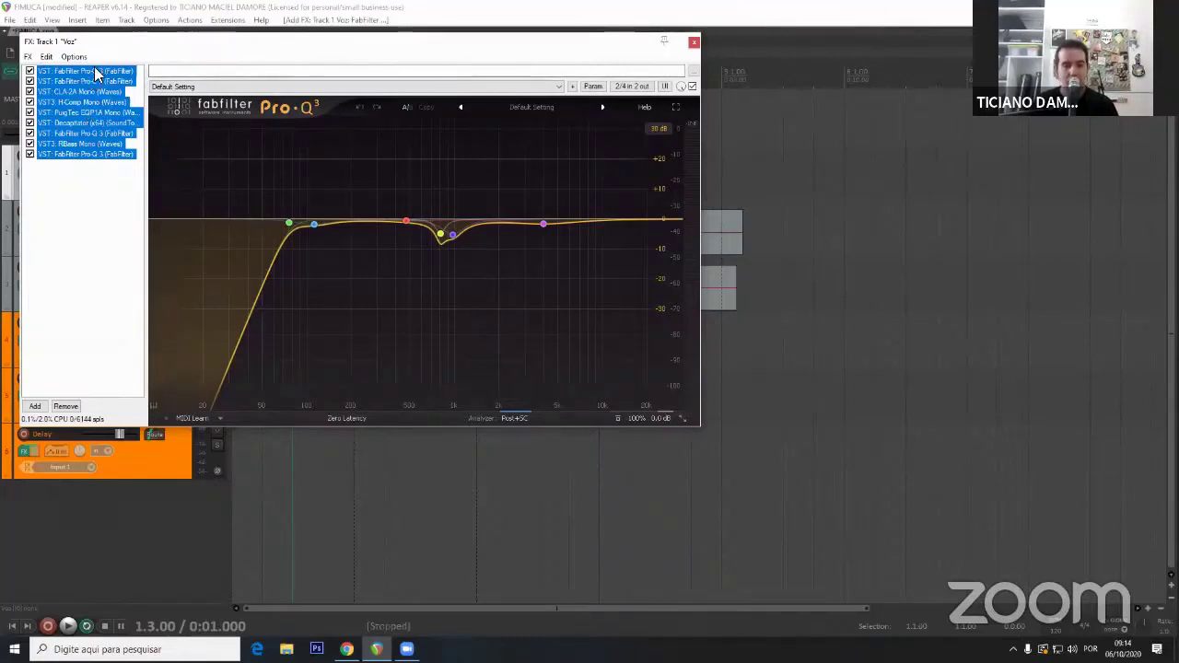
Bypass every plugin in the Voz track's chain except the first FabFilter Pro-Q 3.
left_click(75, 186)
left_click(31, 154)
left_click(31, 144)
left_click(31, 122)
left_click(31, 112)
left_click(30, 102)
left_click(30, 91)
left_click(31, 81)
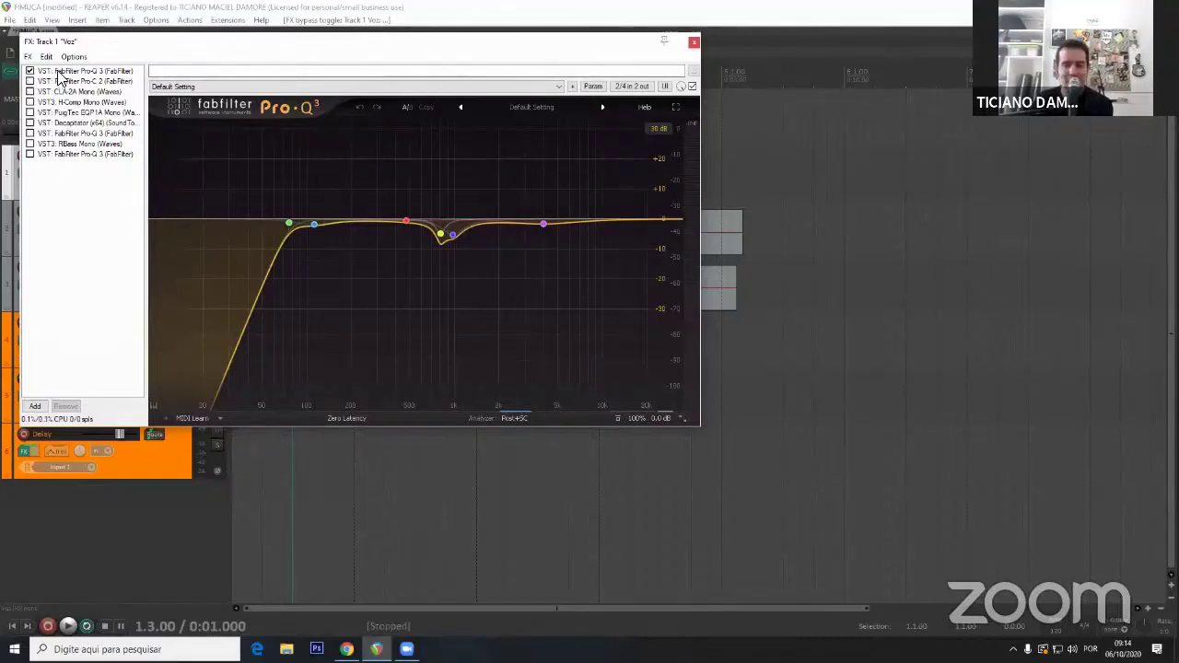
Inspect the EQ bands of the first Pro-Q 3 and reduce the yellow mid band's cut.
left_click(59, 75)
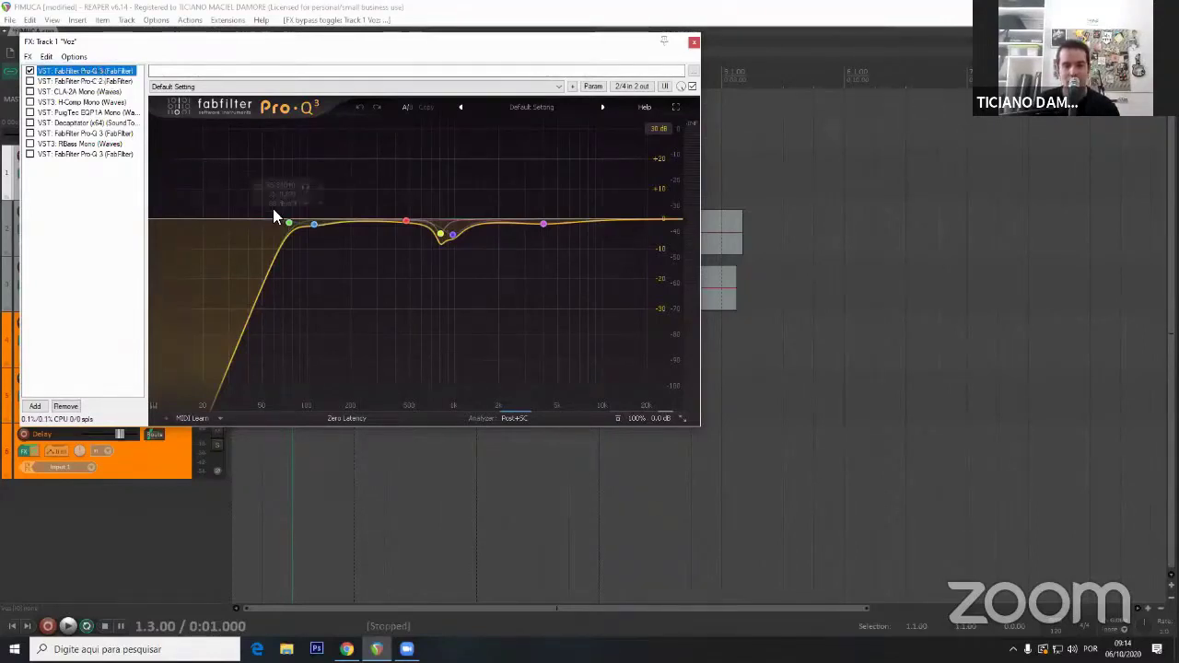
mouse_move(291, 247)
mouse_move(543, 230)
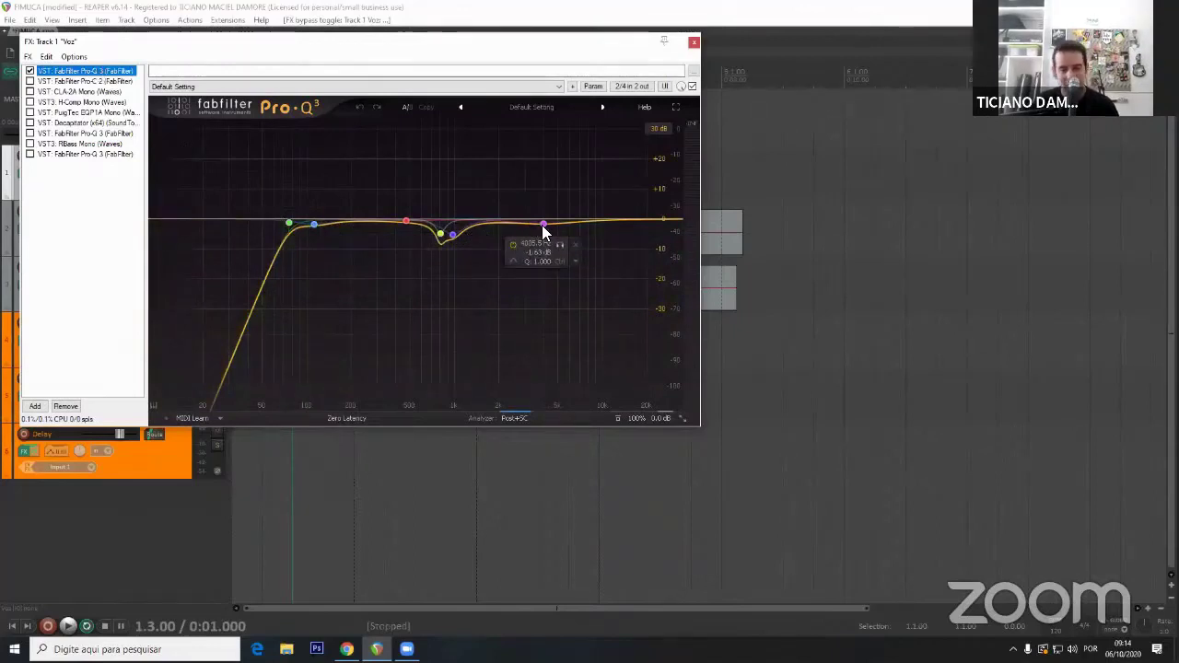
mouse_move(442, 234)
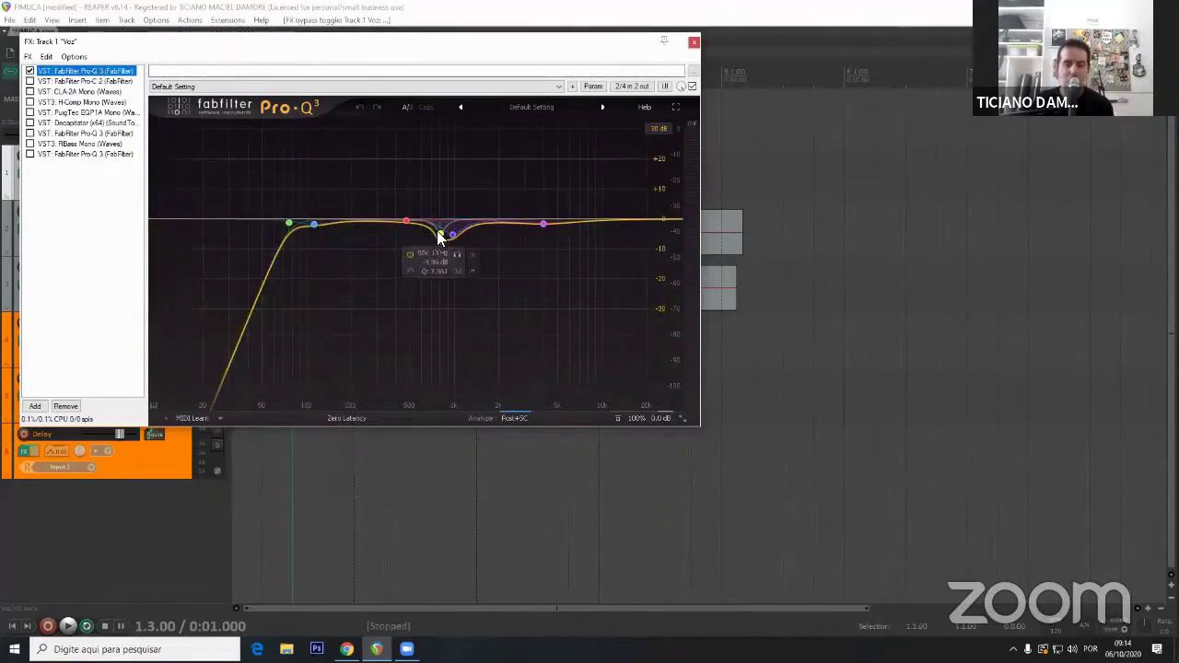
left_click_drag(440, 235, 437, 225)
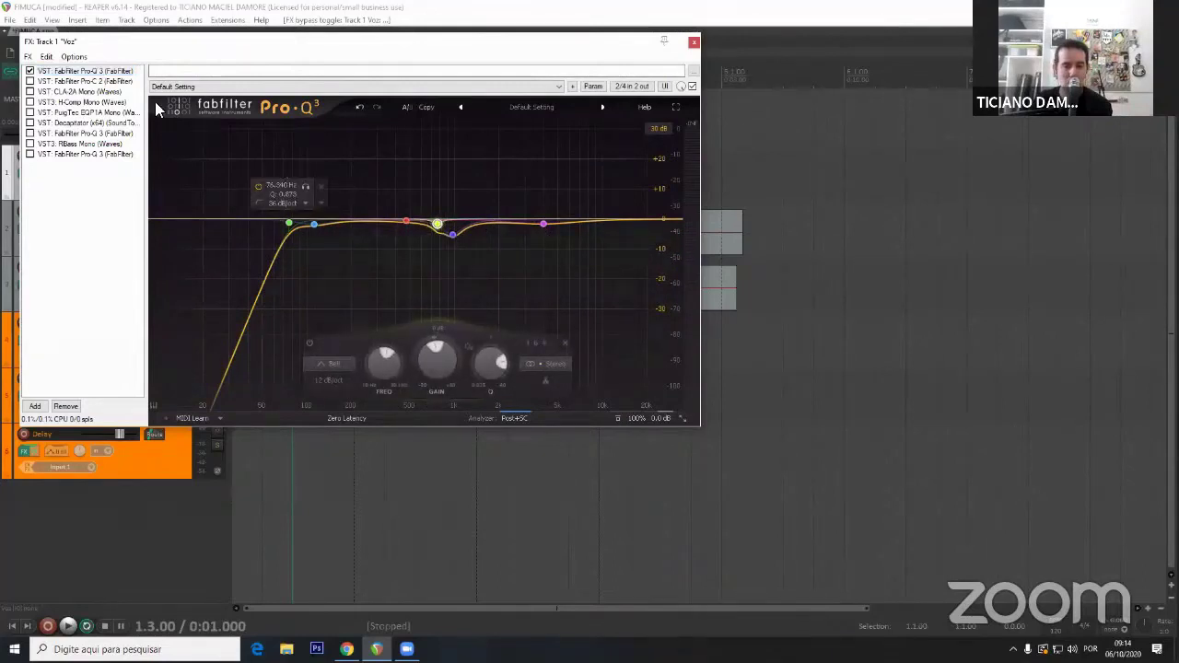
Enable the Pro-C 2, CLA-2A Mono and H-Comp Mono compressors and show each one's controls.
left_click(53, 83)
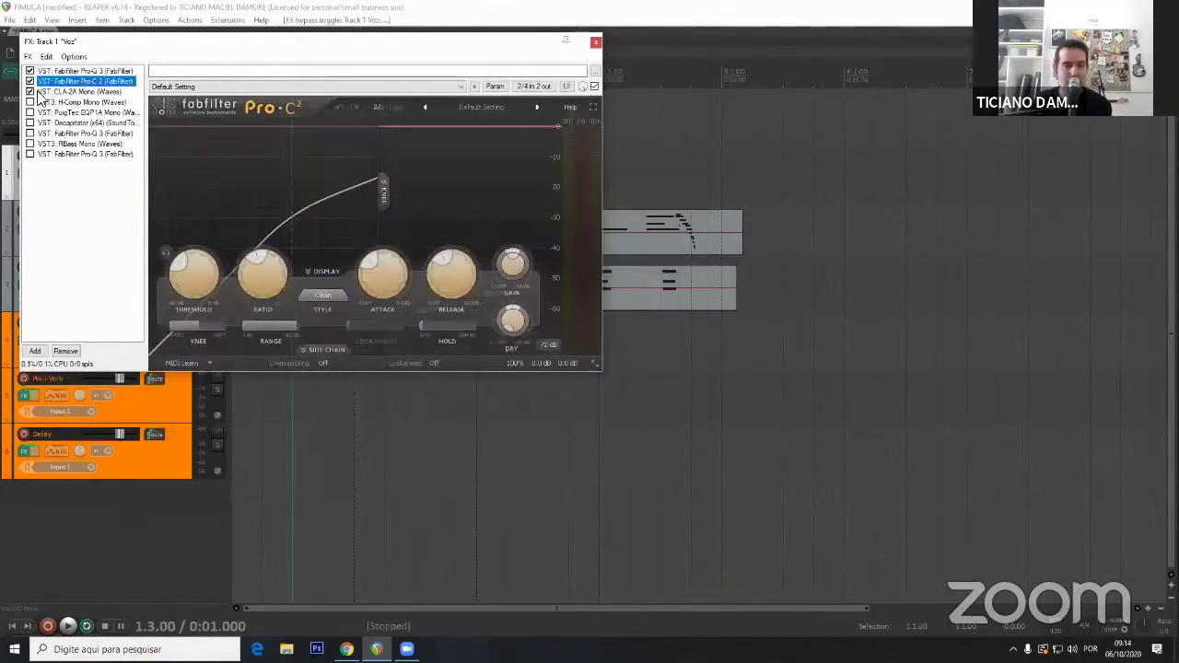
left_click(49, 93)
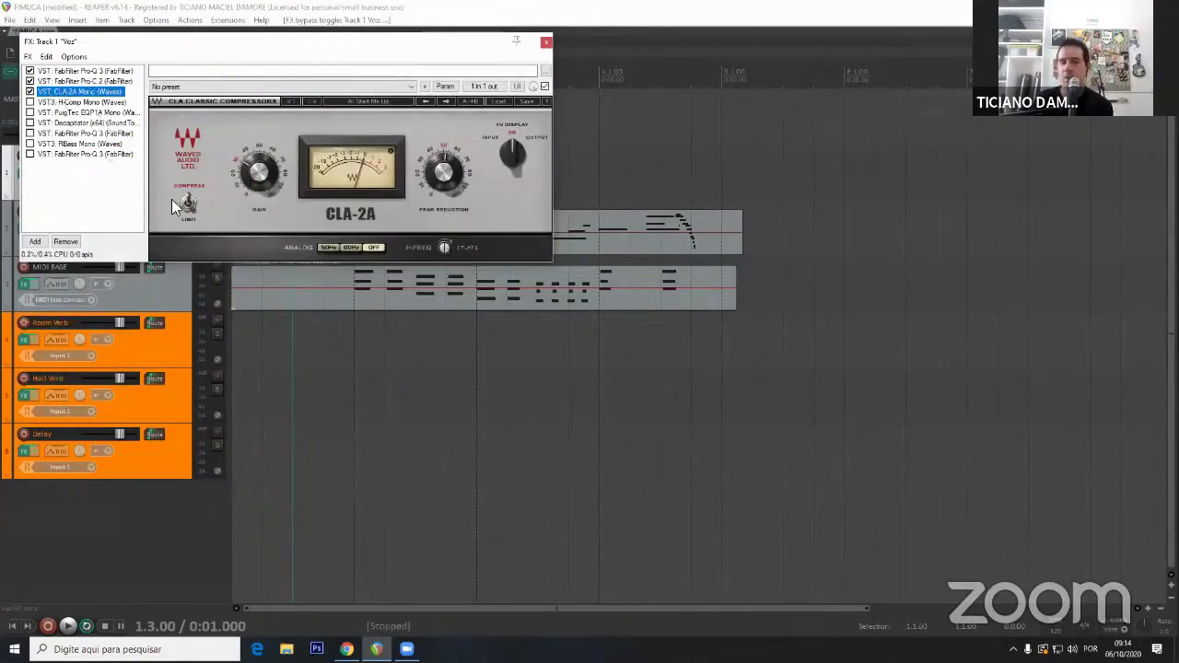
left_click(245, 173)
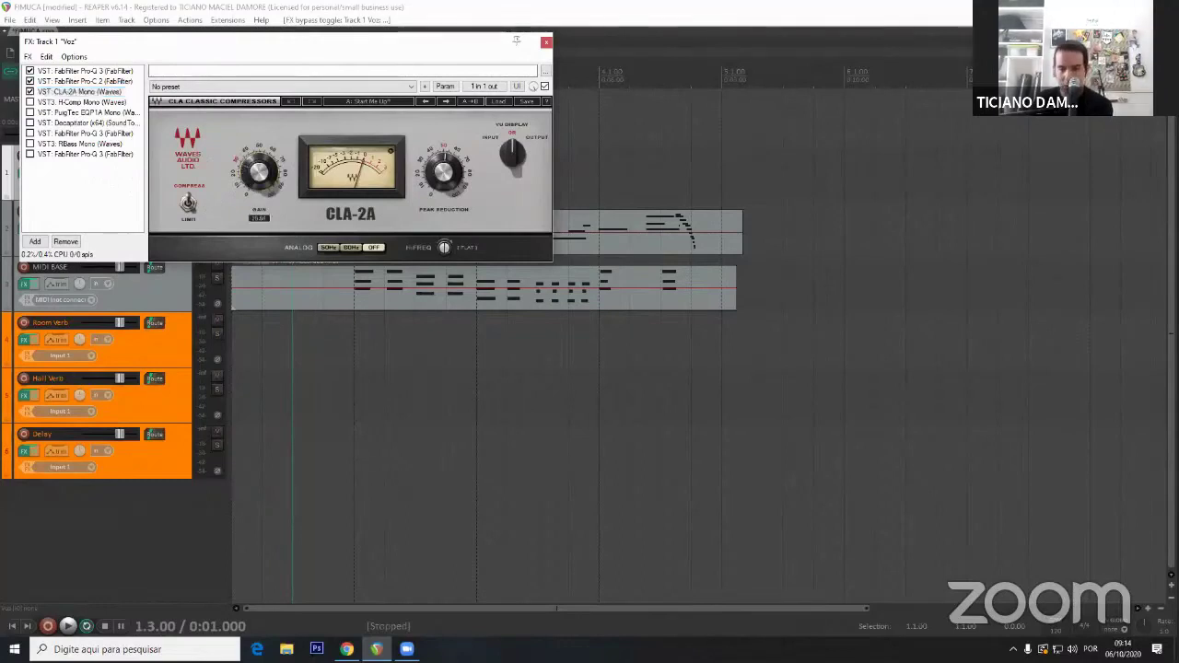
left_click(30, 103)
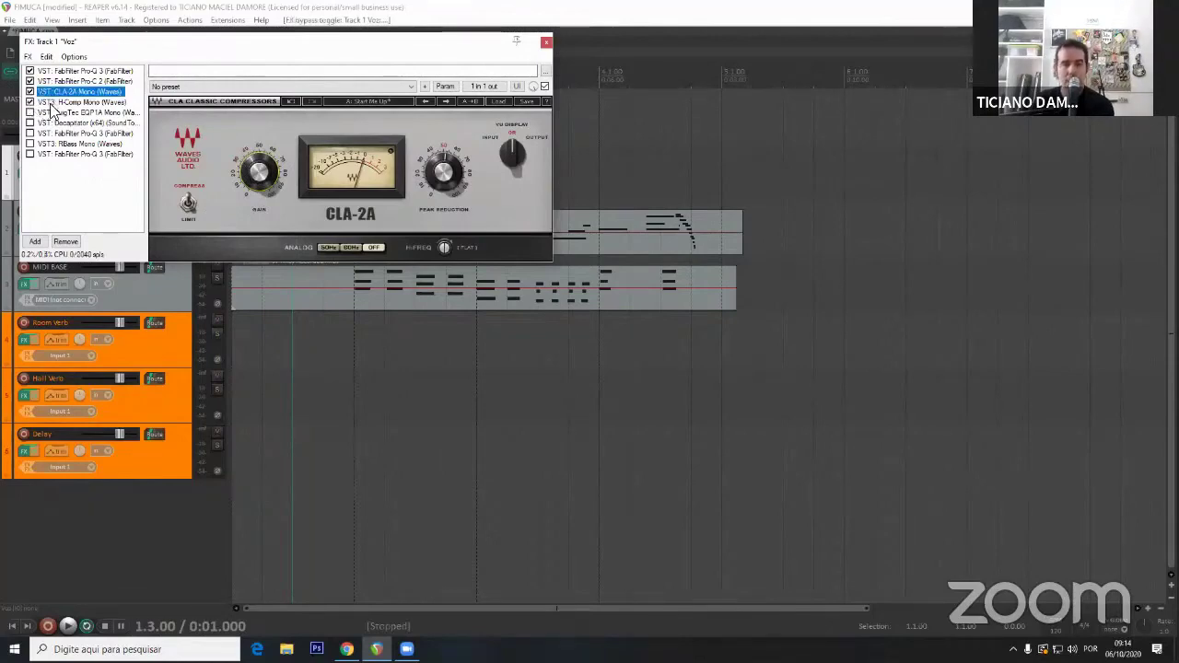
left_click(53, 103)
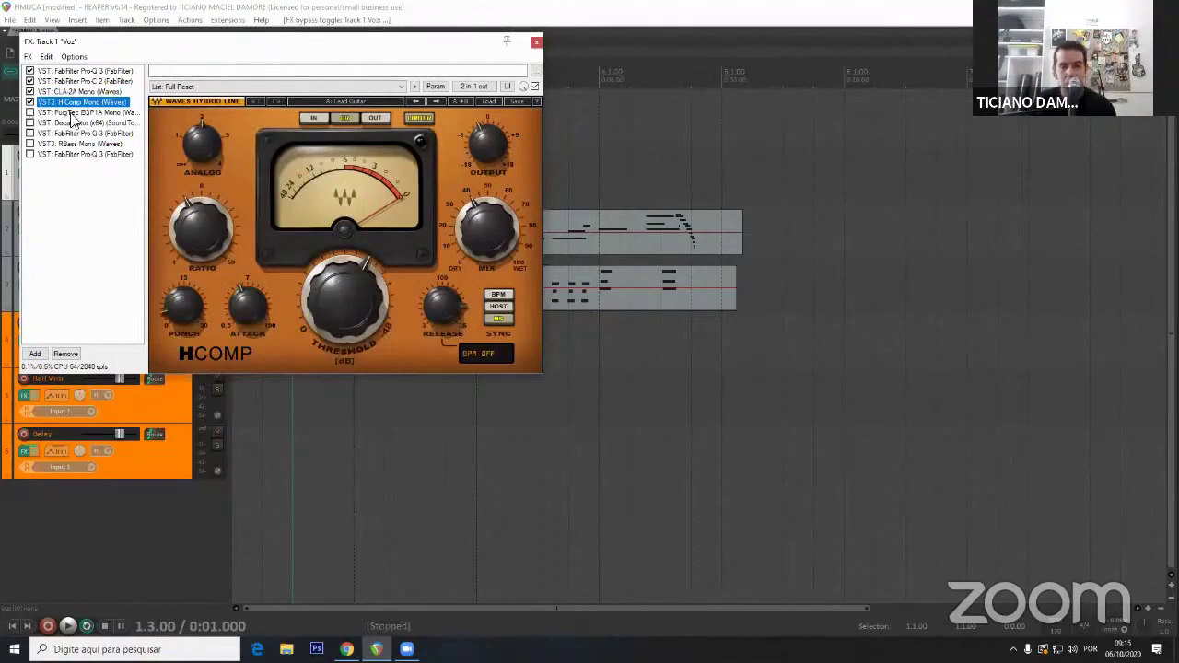
Enable the PuigTec EQP1A Mono equalizer and vary its high-frequency attenuation.
left_click(72, 112)
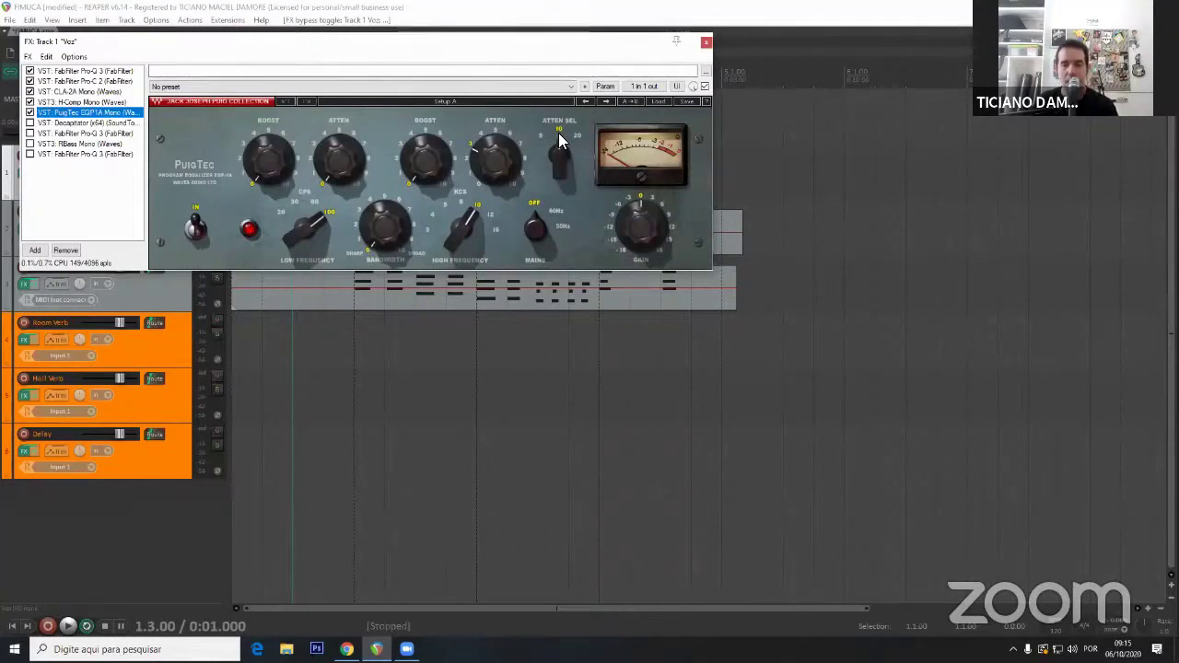
left_click_drag(497, 158, 479, 152)
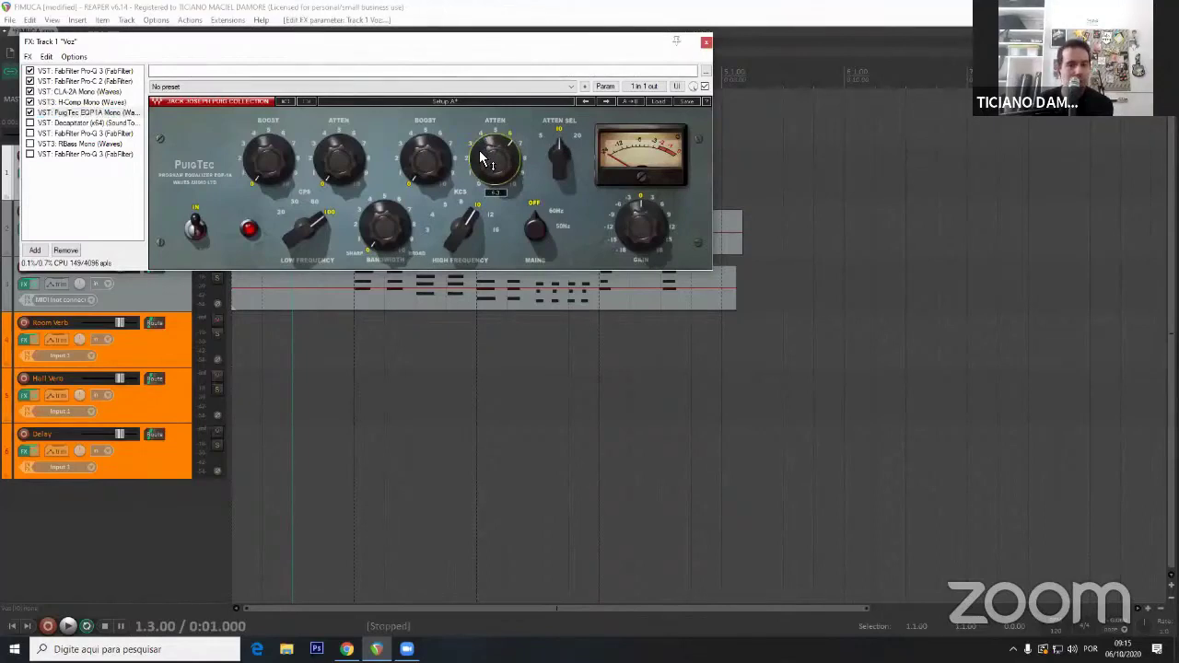
left_click_drag(480, 157, 480, 156)
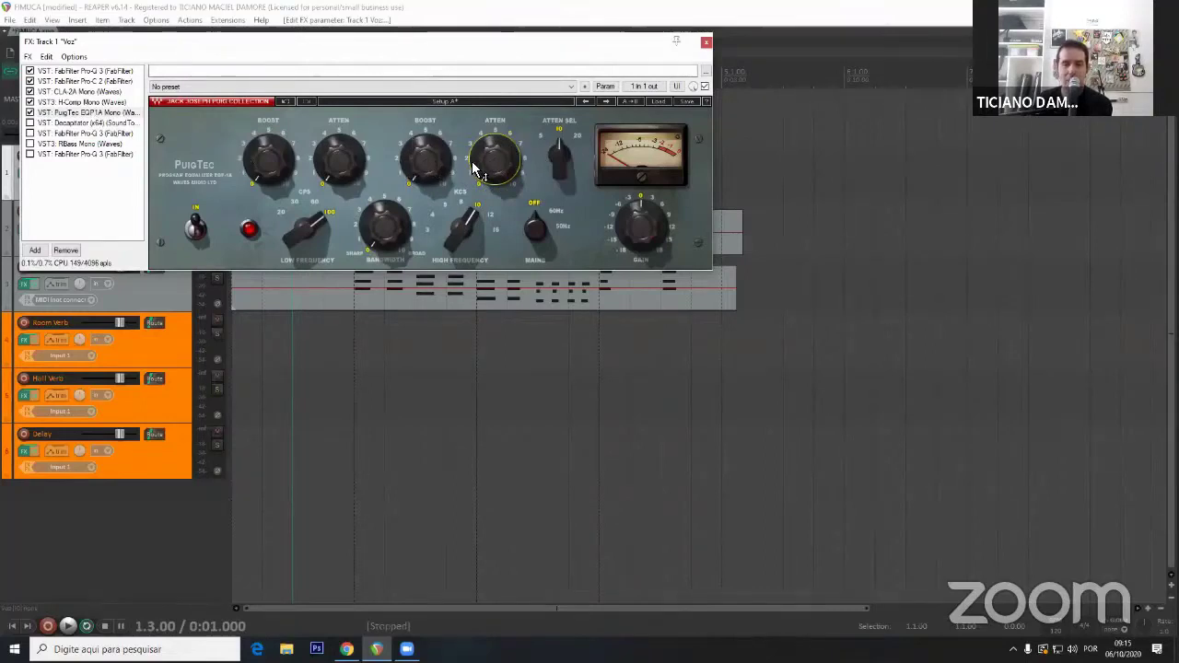
mouse_move(475, 168)
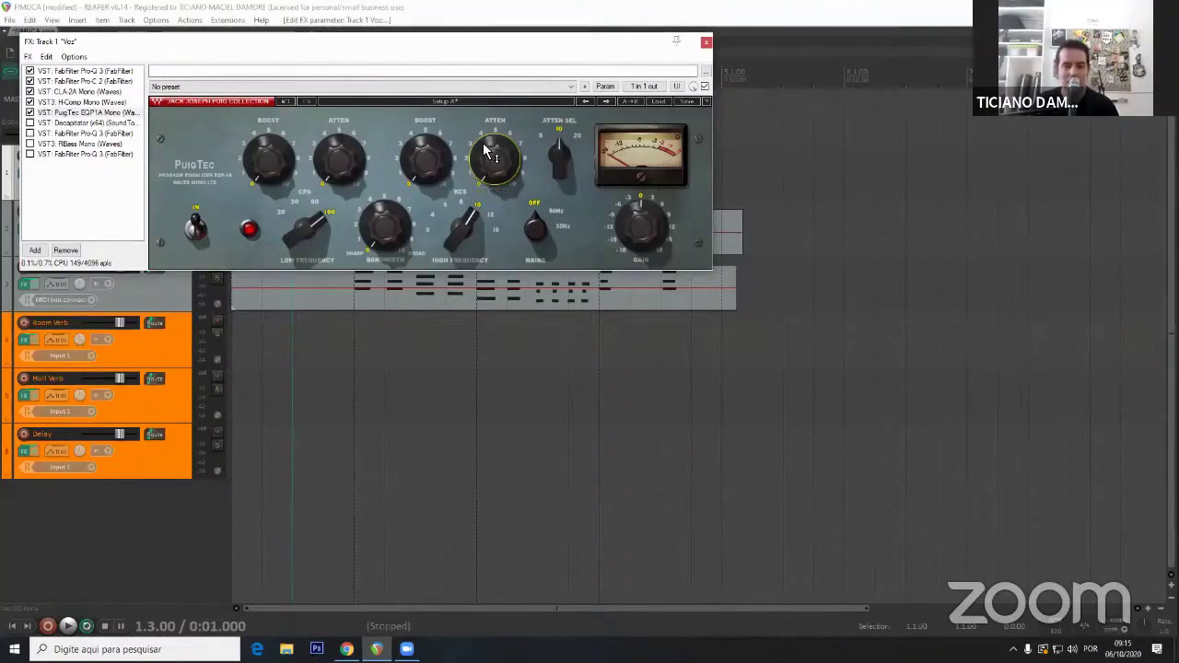
Enable the Decapitator plugin in the Voz chain and show its window.
left_click(42, 122)
left_click(639, 123)
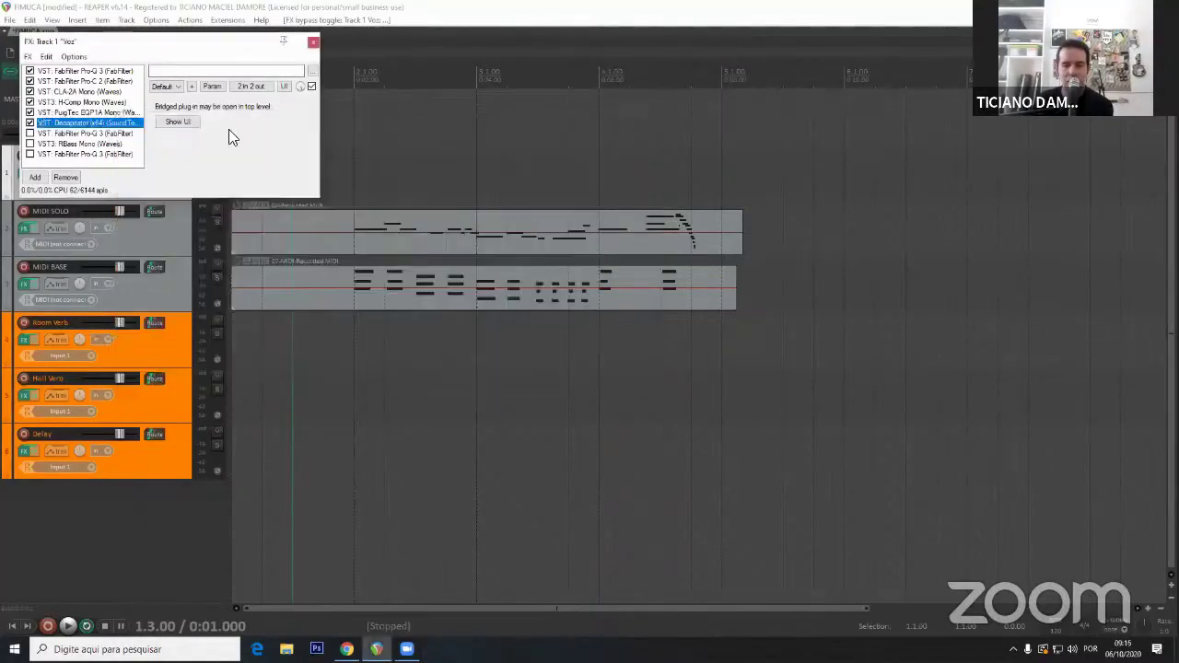
Remove all nine plugins from the Voz track's chain and close its FX window.
left_click(106, 72)
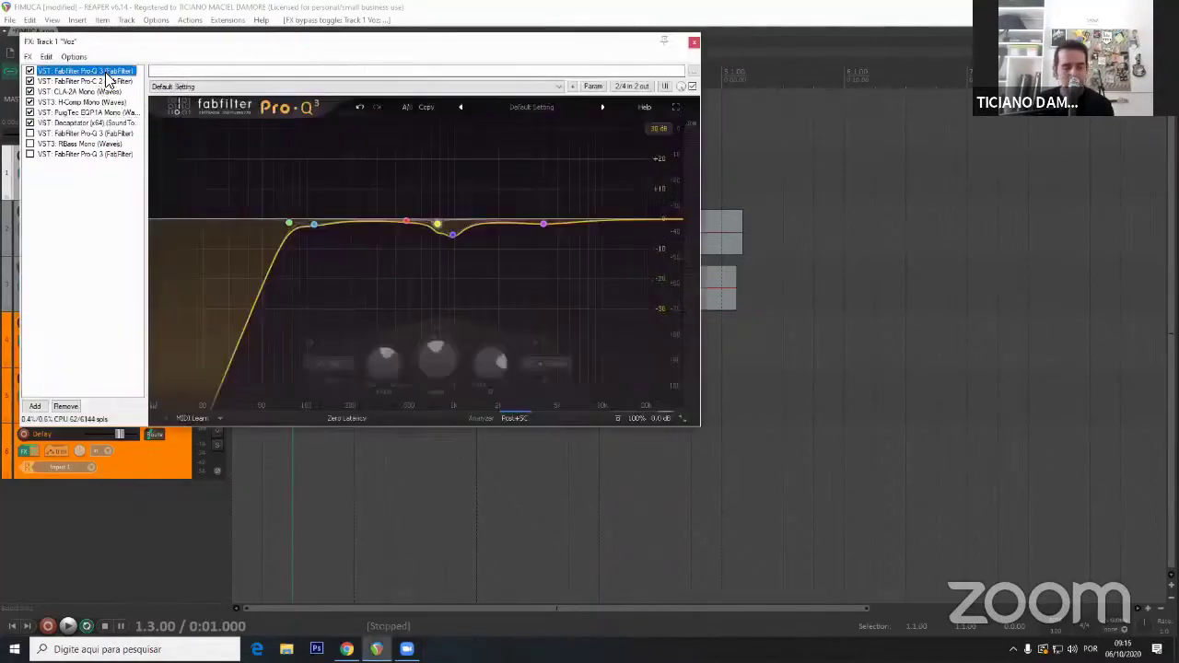
left_click(86, 154, "shift")
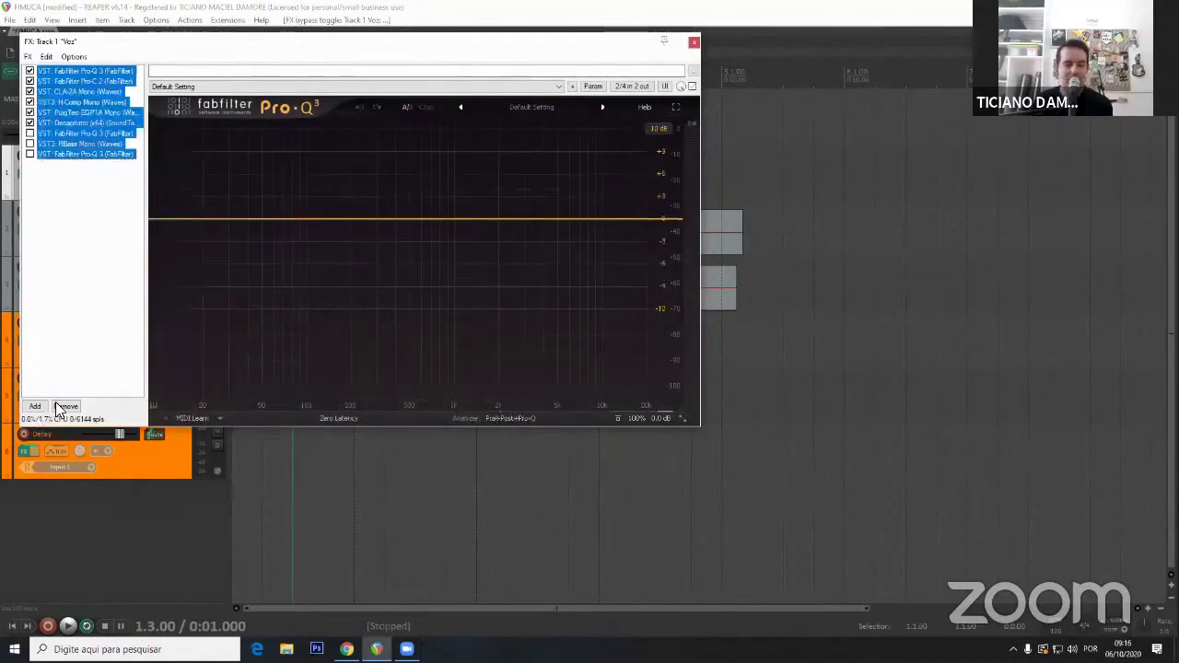
left_click(65, 406)
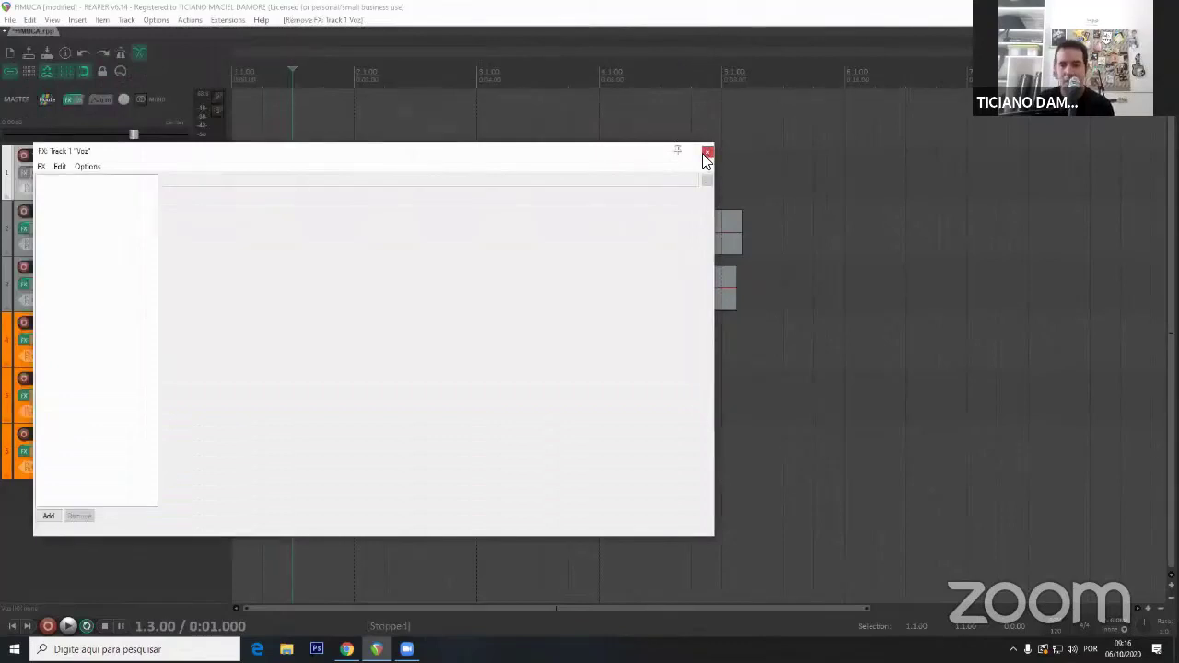
left_click(707, 151)
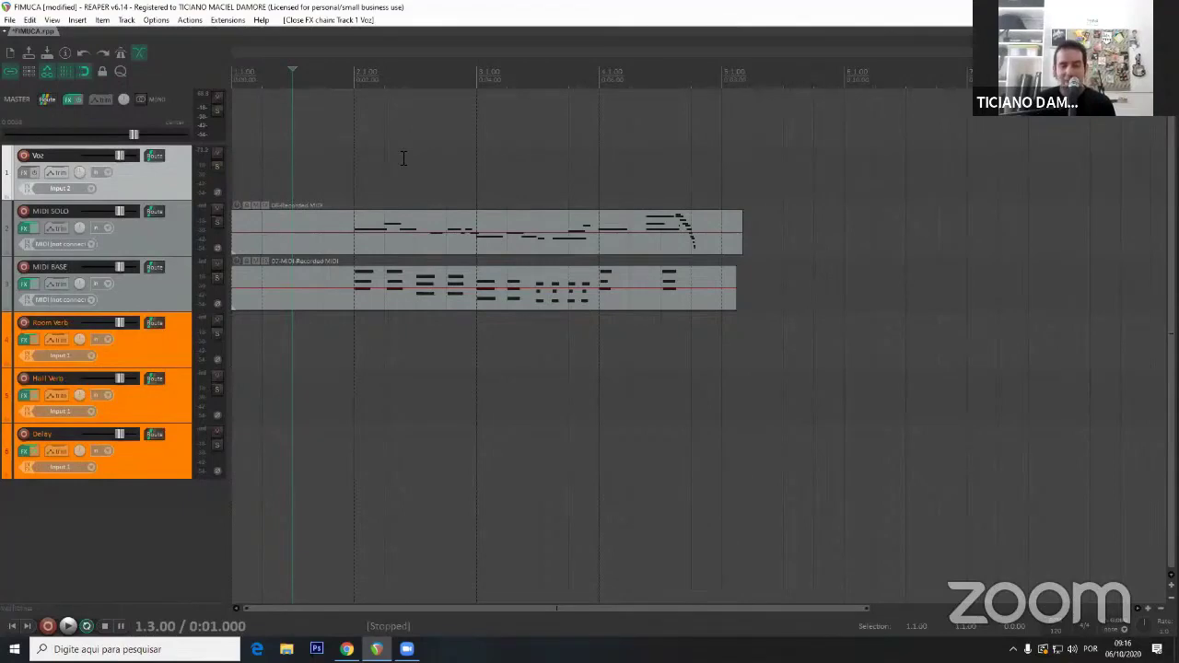
Open the Voz track's FX window again and dismiss the plugin browser.
left_click(25, 172)
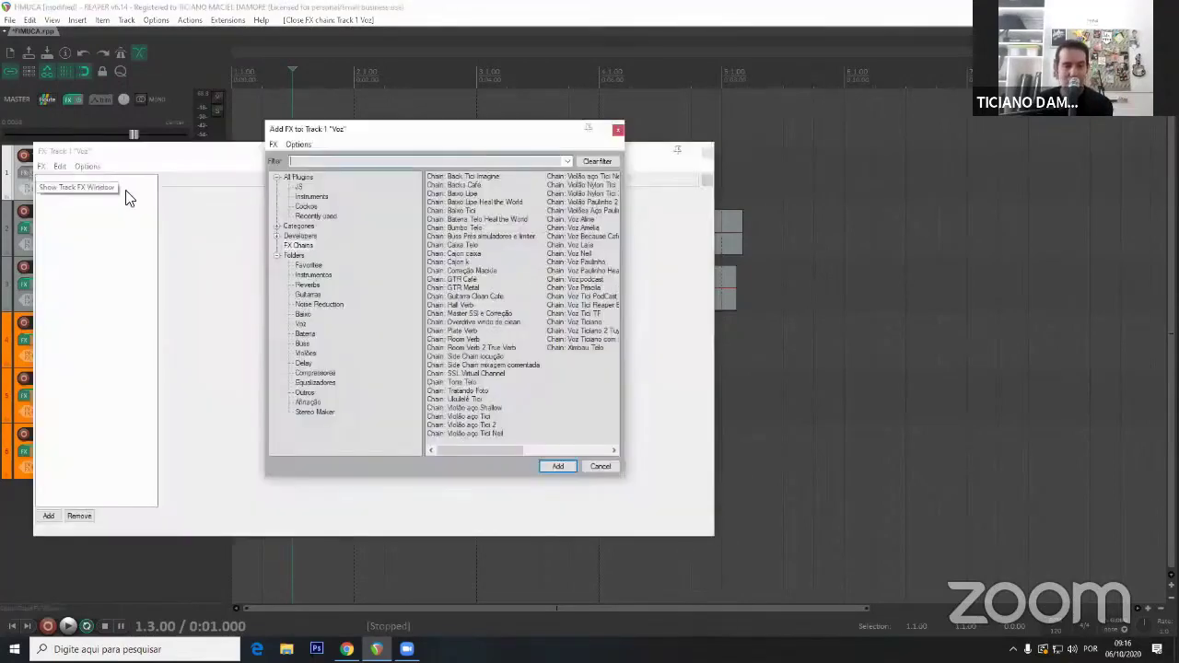
left_click(600, 466)
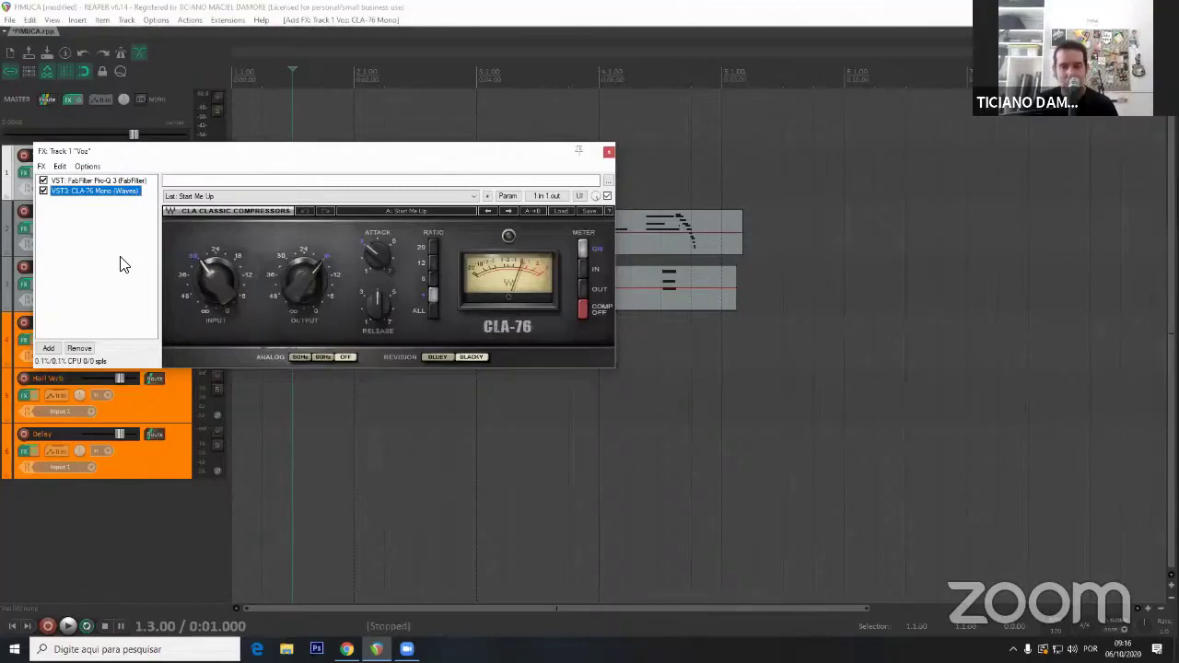
Open the plugin browser for the Voz track and look at the options available for a saved bus FX chain.
left_click(50, 348)
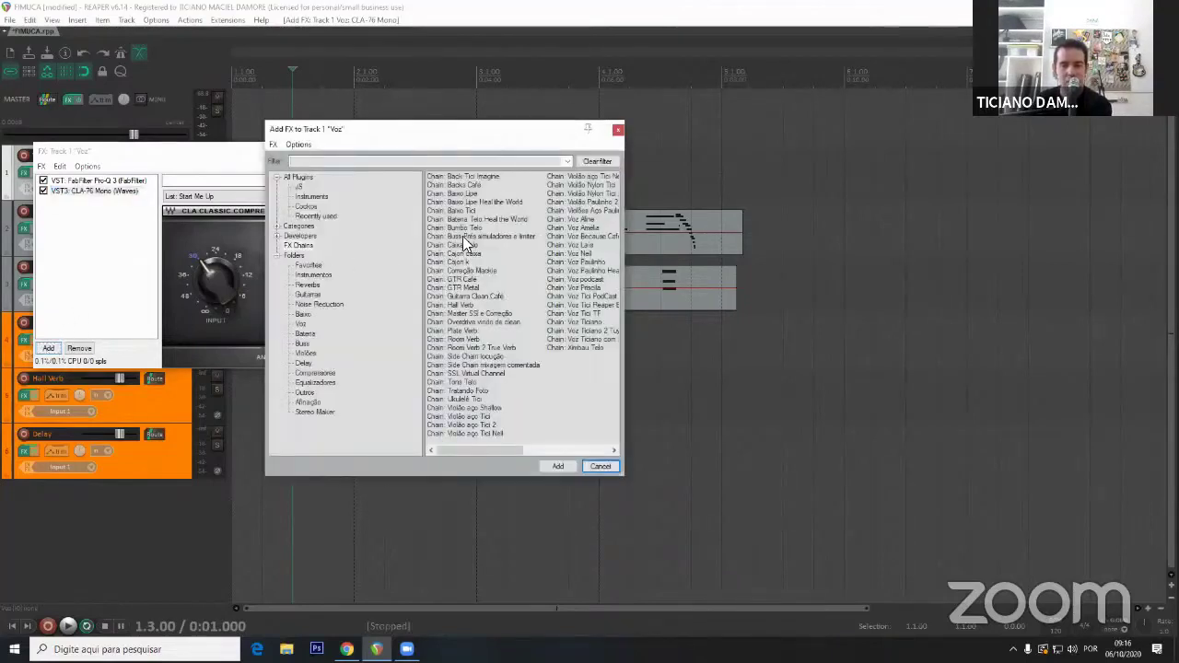
right_click(463, 237)
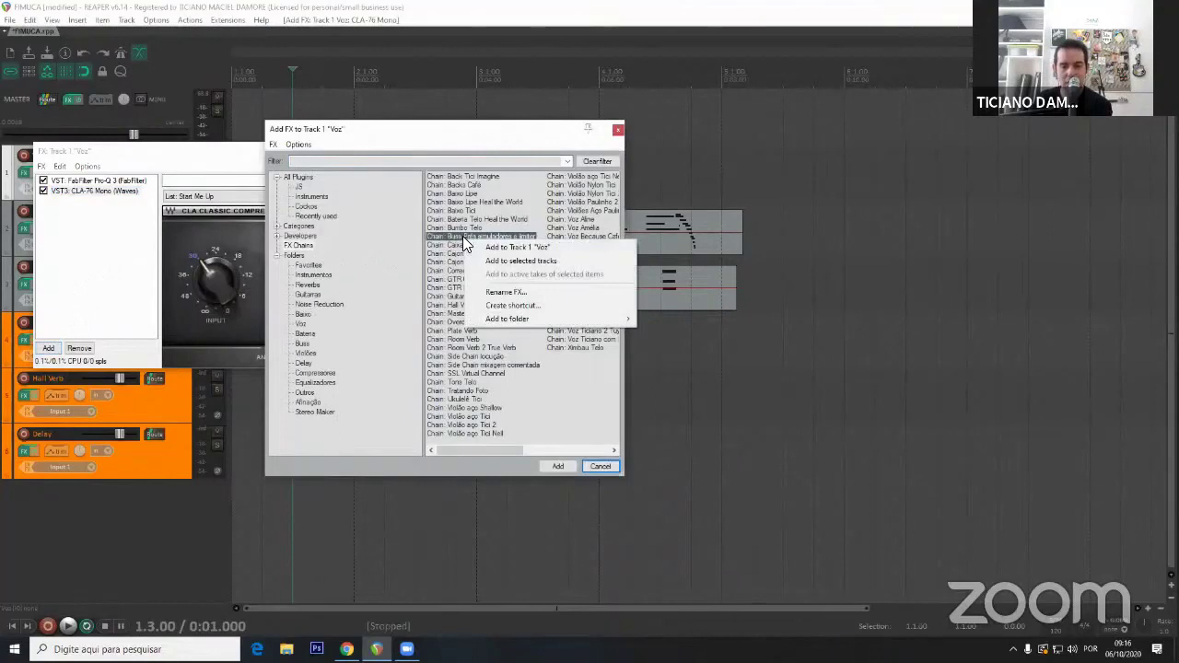
left_click(451, 219)
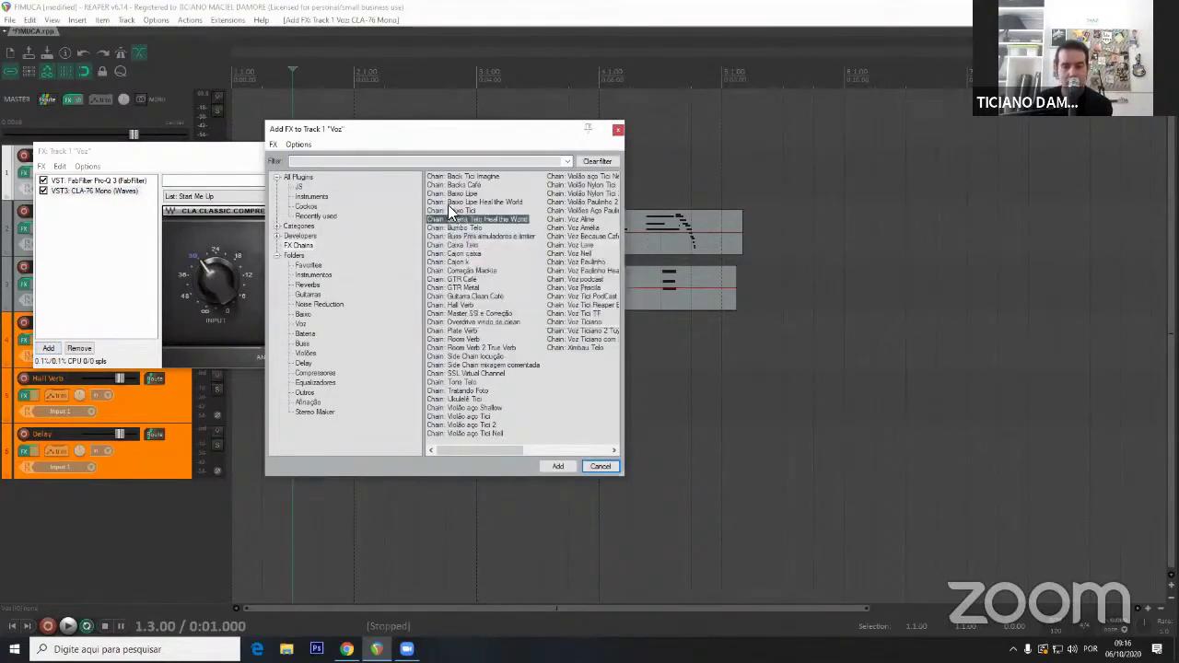
View the shortcut assignment for the Devil-Loc Deluxe plugin among all plugins, then close it, the plugin browser and the FX window.
left_click(304, 176)
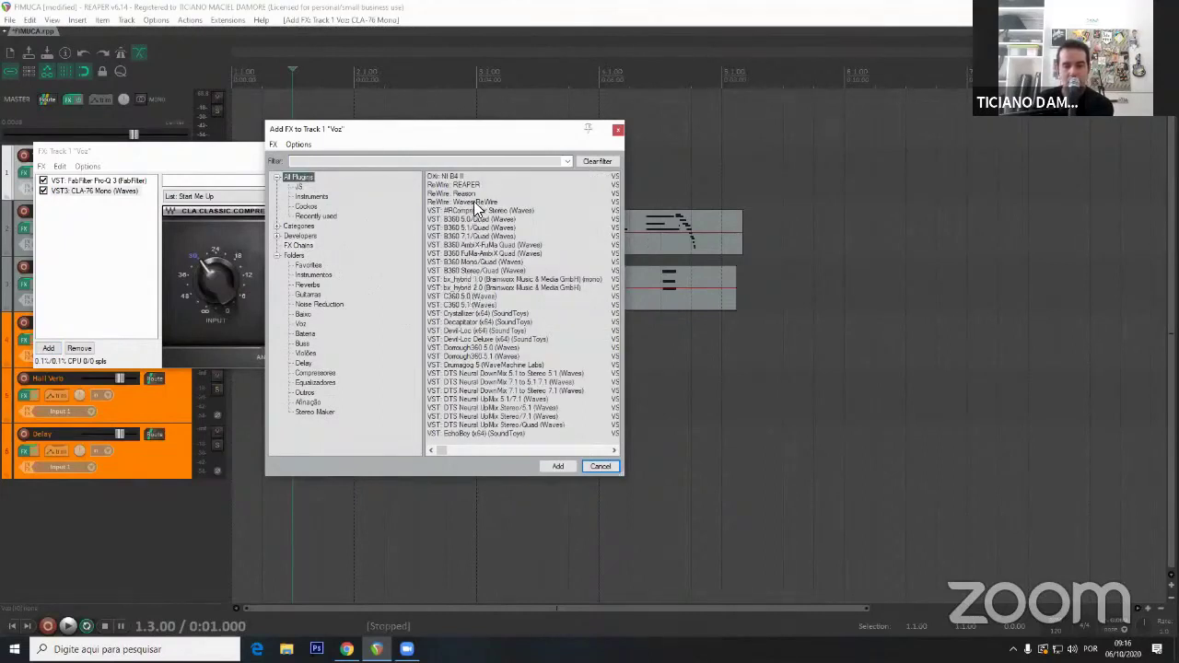
right_click(467, 339)
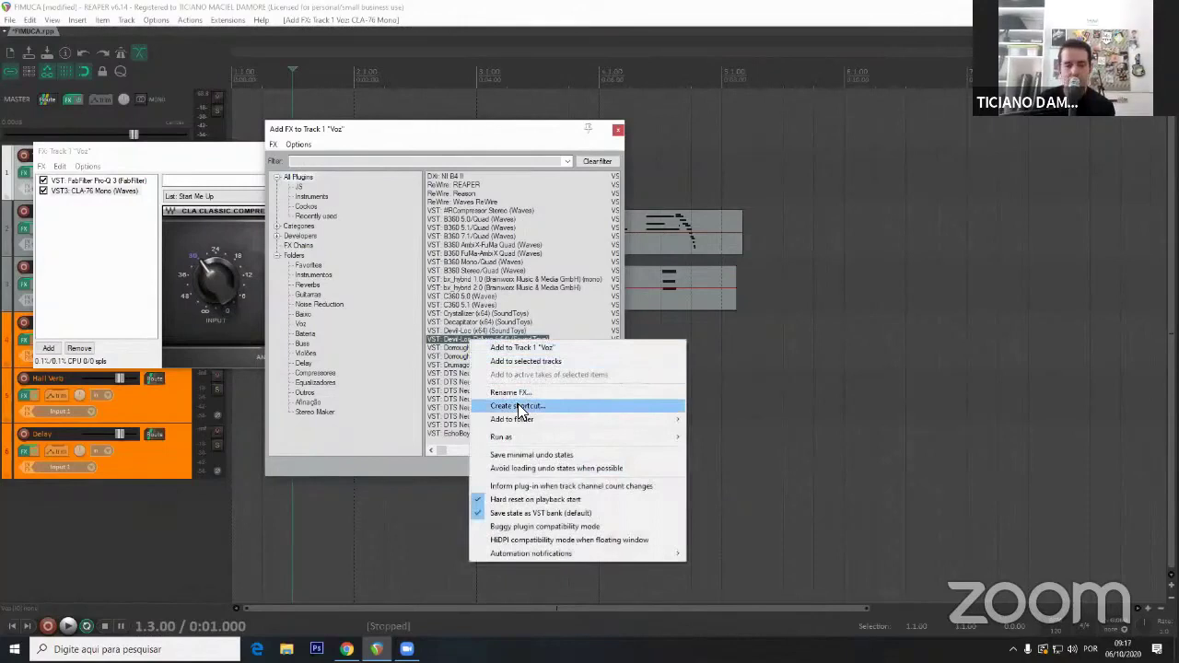
left_click(518, 405)
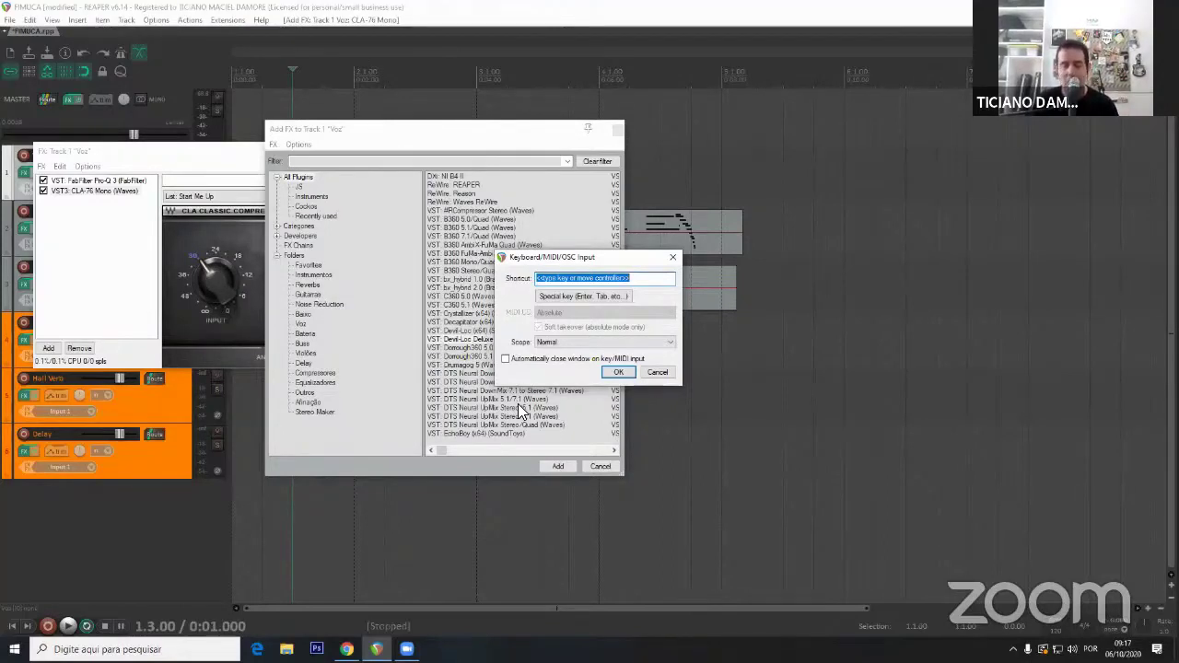
left_click(656, 371)
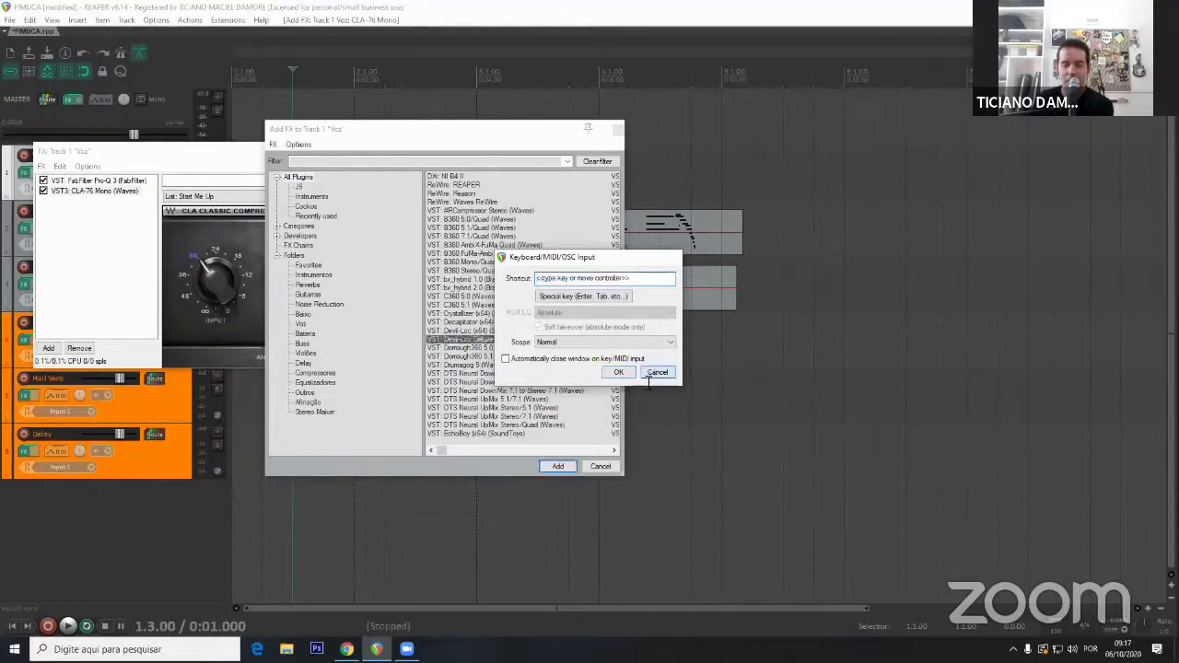
left_click(600, 466)
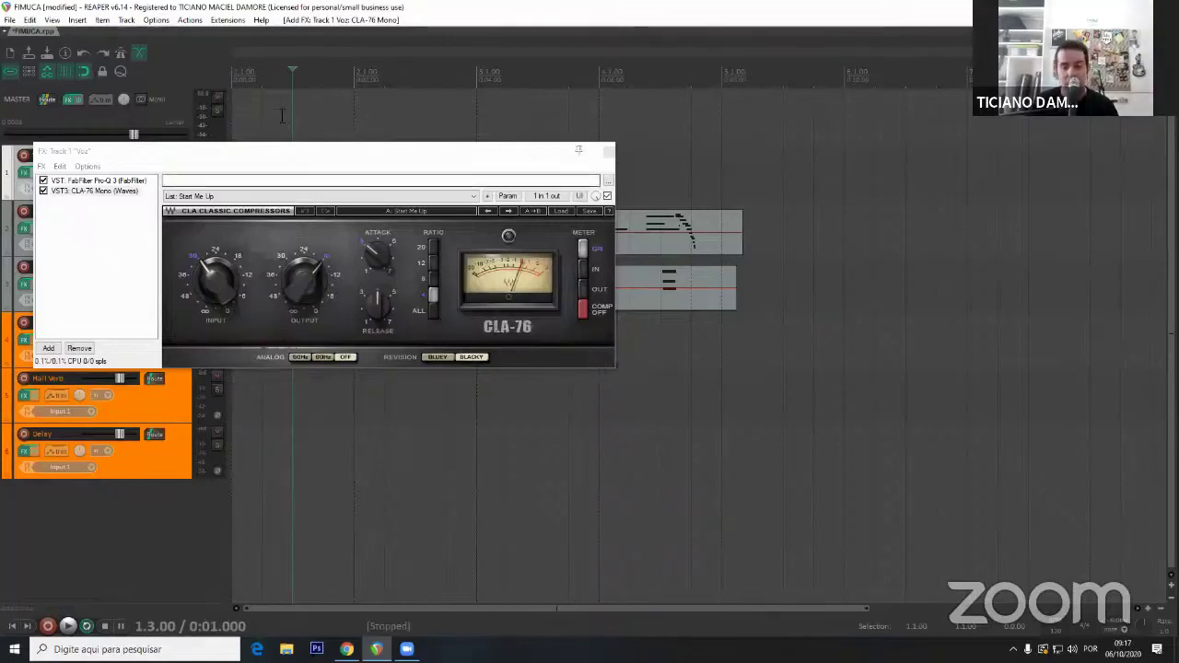
left_click(608, 154)
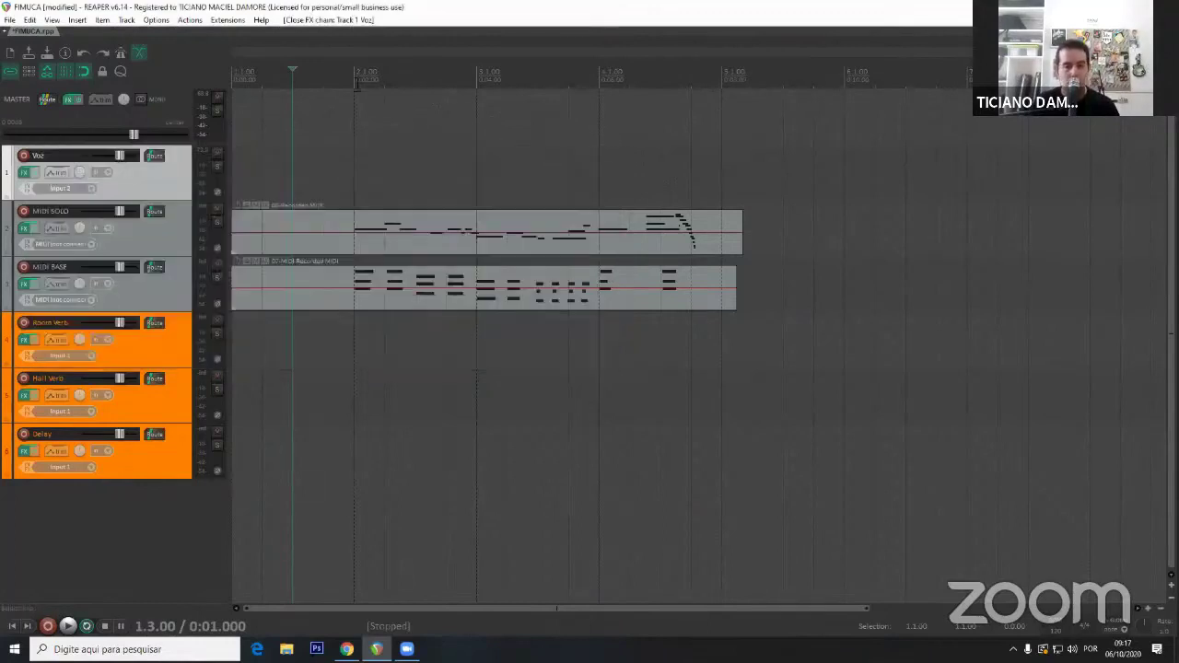
Create an empty project in a new project tab and switch between it and the FIMUCA project, ending on FIMUCA.
left_click(11, 21)
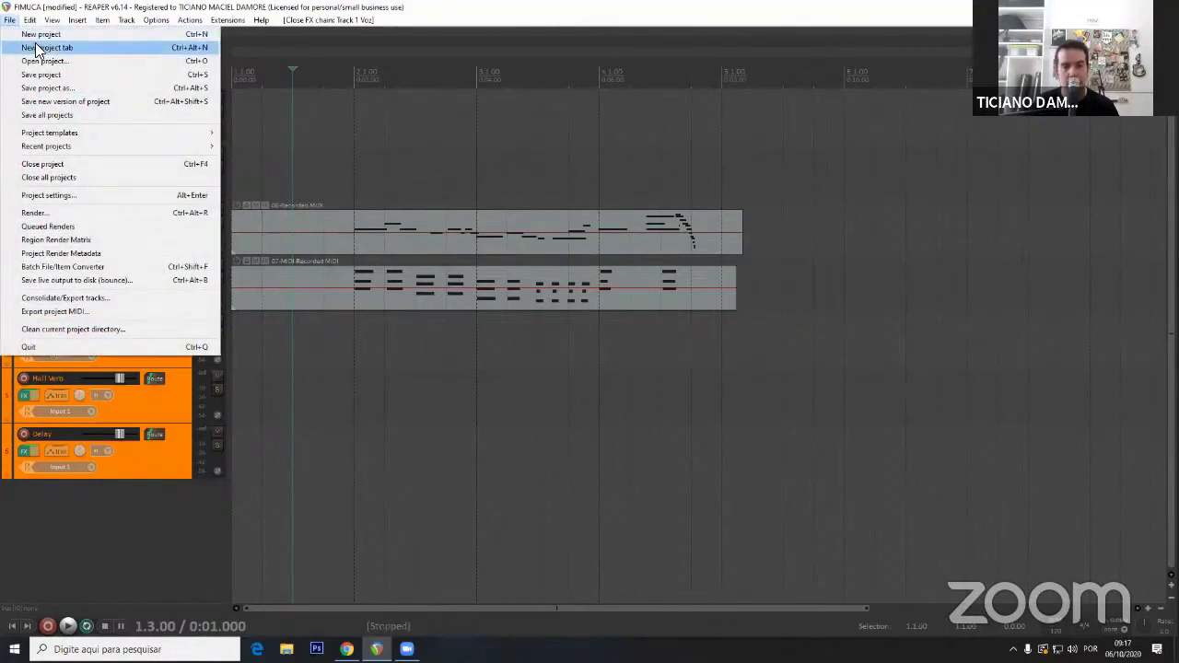
left_click(37, 48)
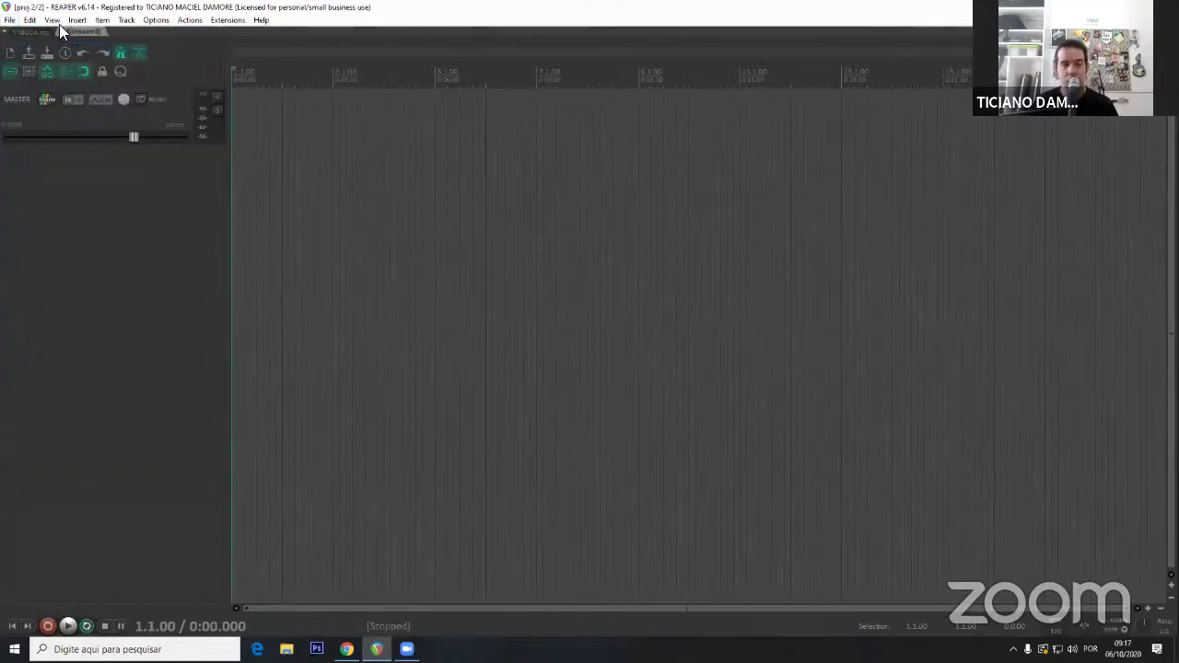
left_click(28, 32)
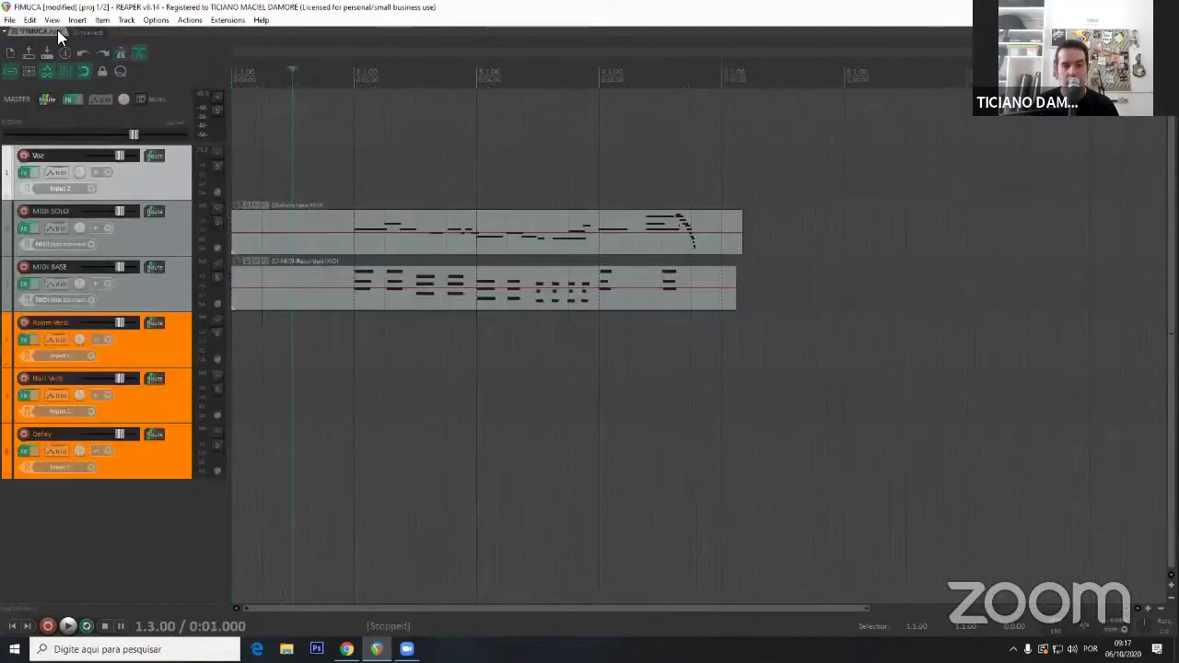
left_click(81, 31)
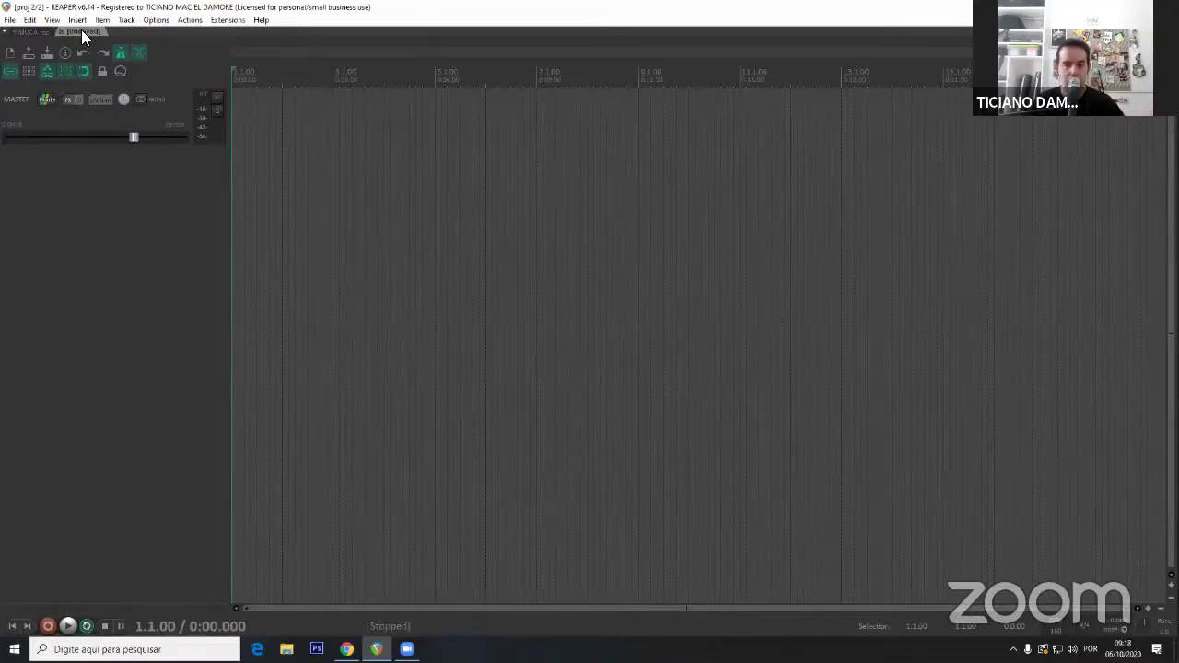
left_click(25, 33)
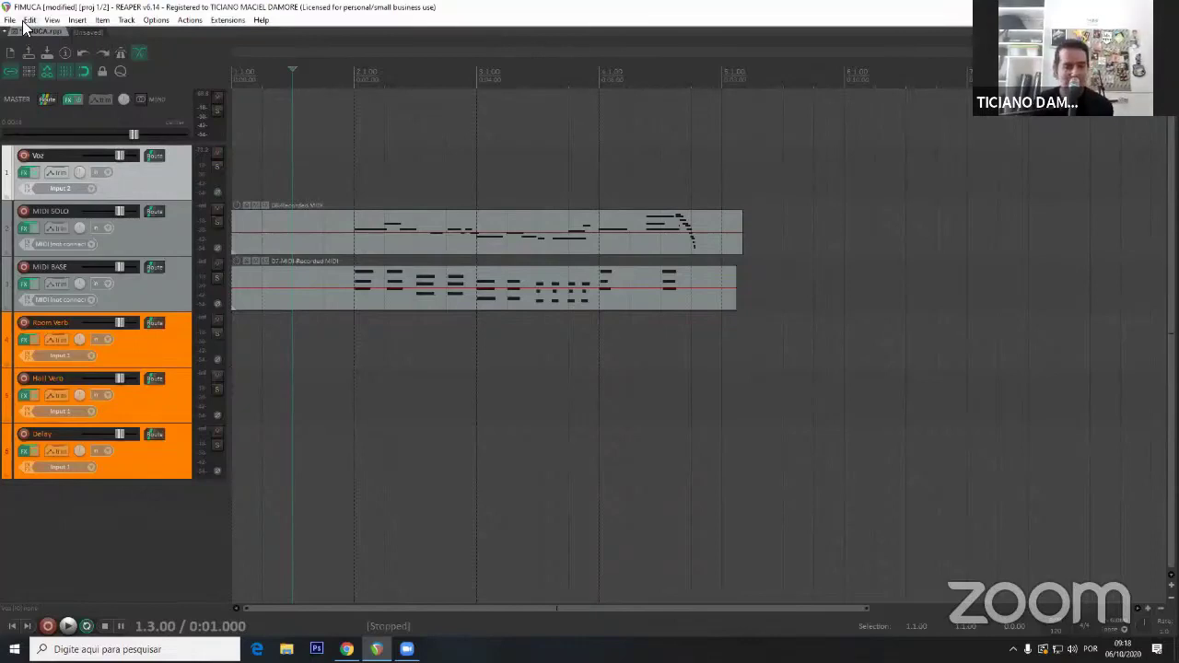
Enlarge the Voz track's height and remove CLA-76 Mono and FabFilter Pro-Q 3 from its FX chain.
left_click_drag(144, 200, 151, 391)
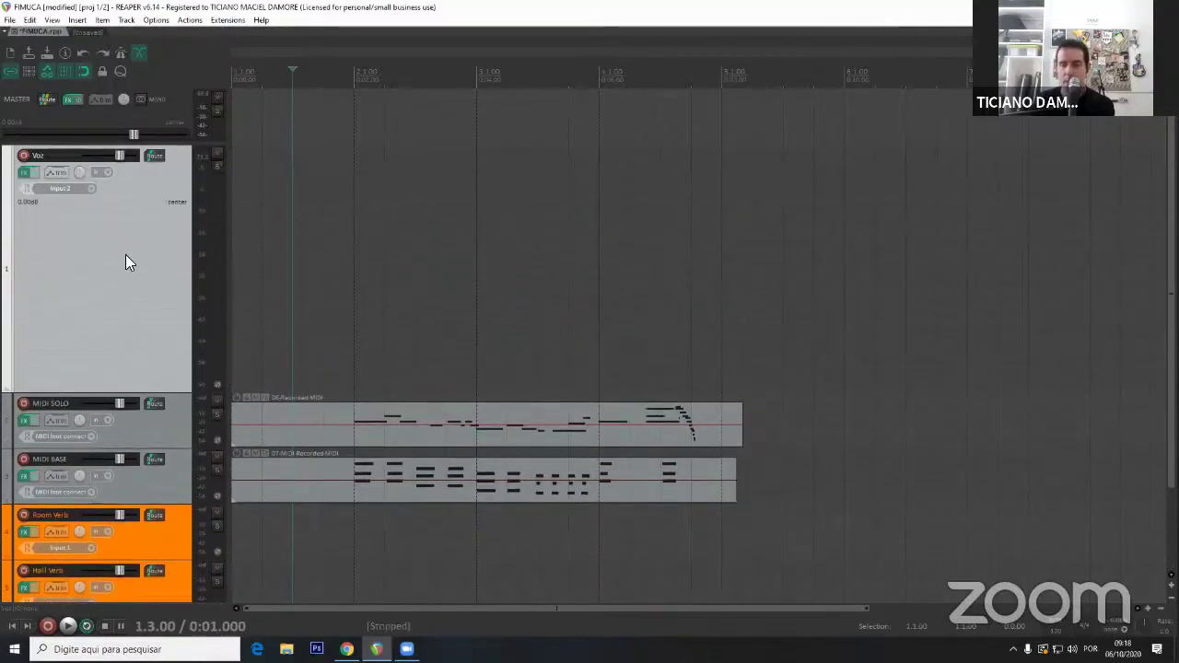
left_click(24, 173)
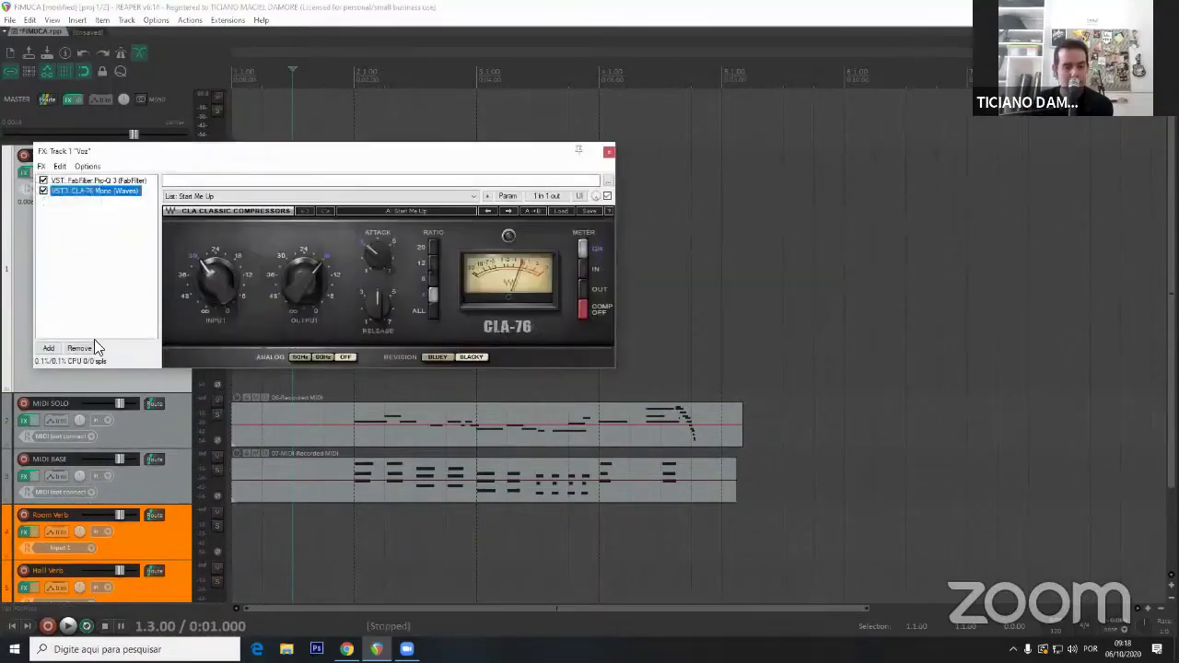
left_click(86, 347)
left_click(103, 183)
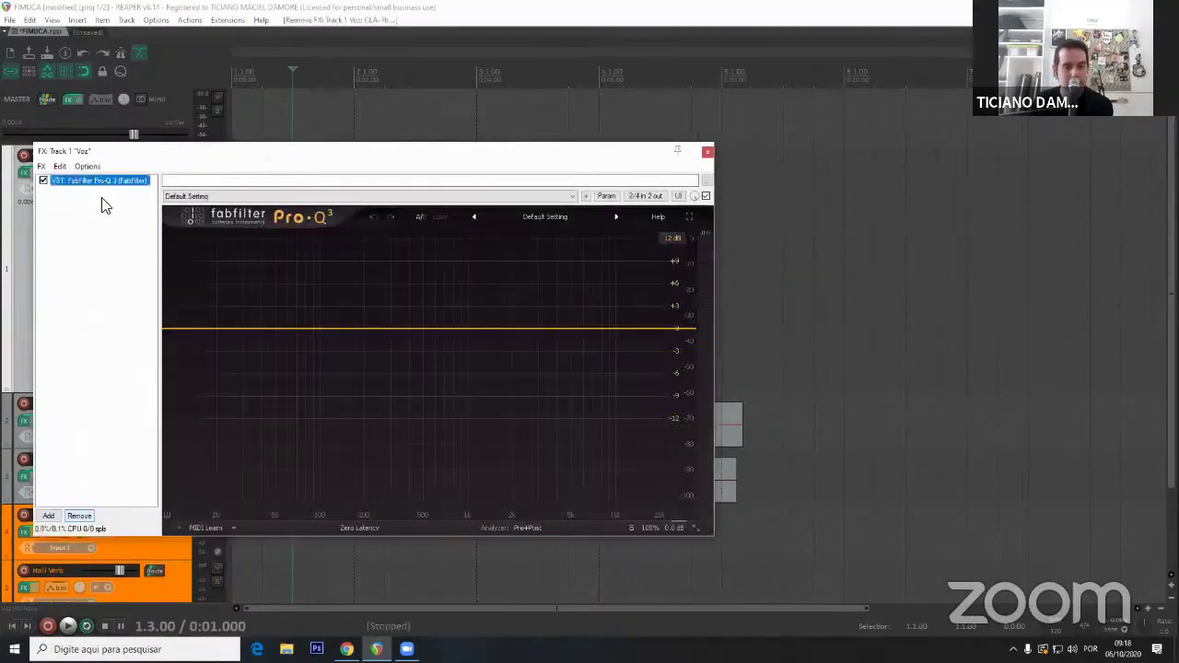
left_click(80, 516)
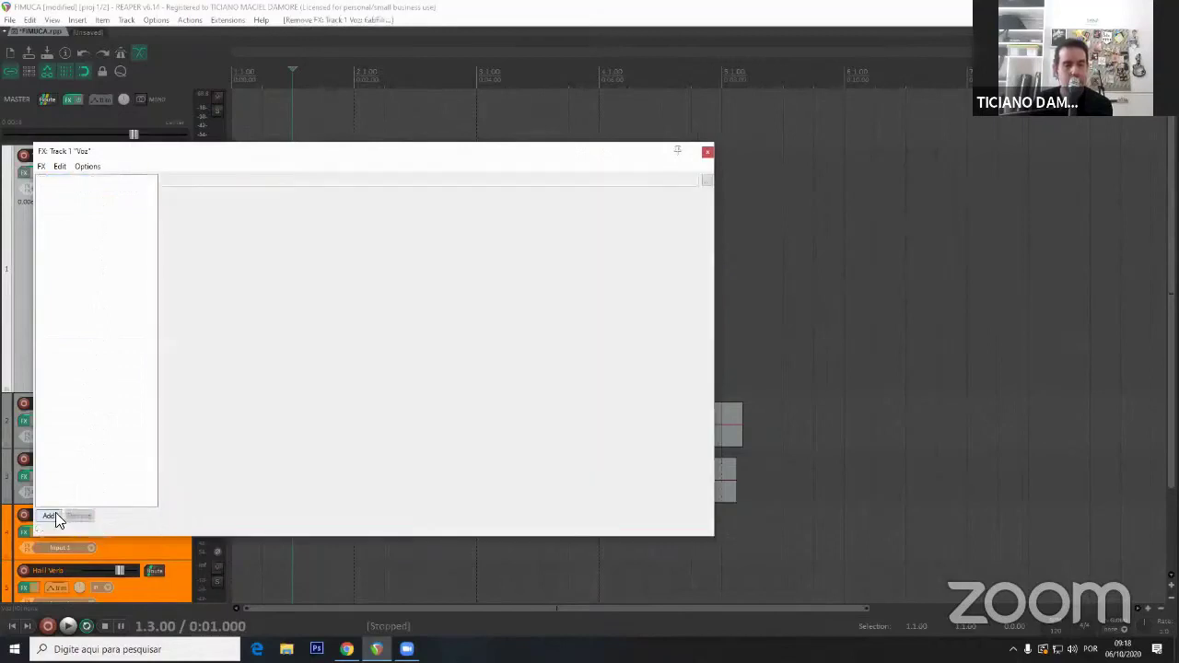
Add ReaEQ to the Voz track and raise its band 3 to about 3.4 dB at 1041 Hz.
left_click(49, 516)
type("reaeq")
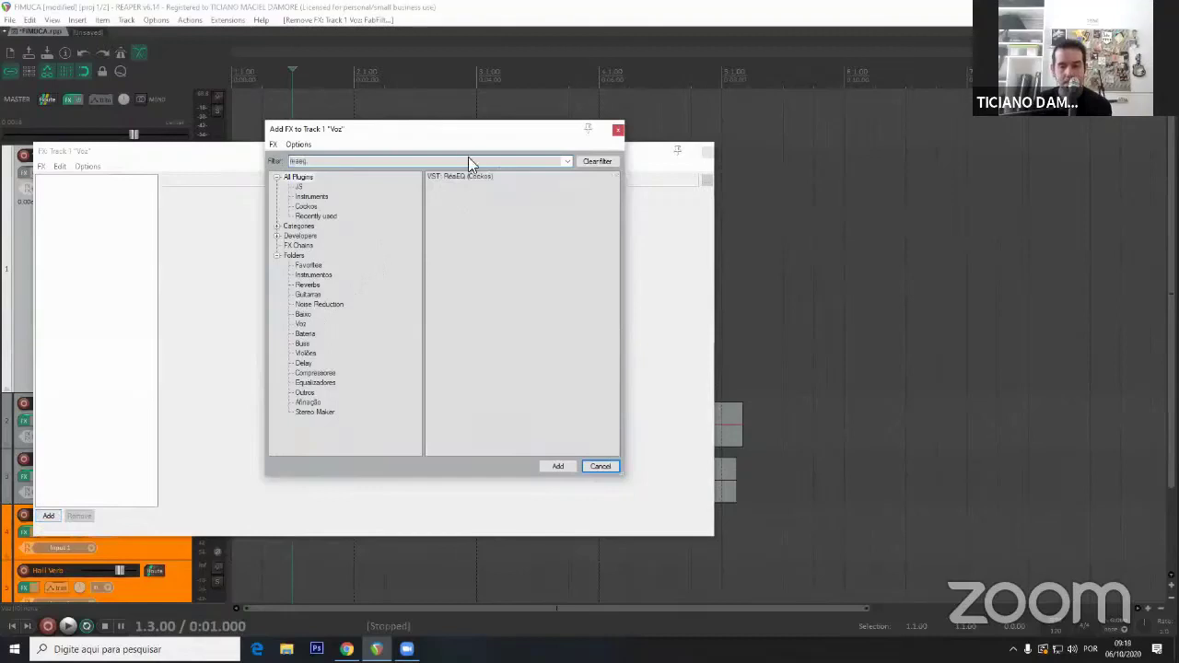
left_click(557, 465)
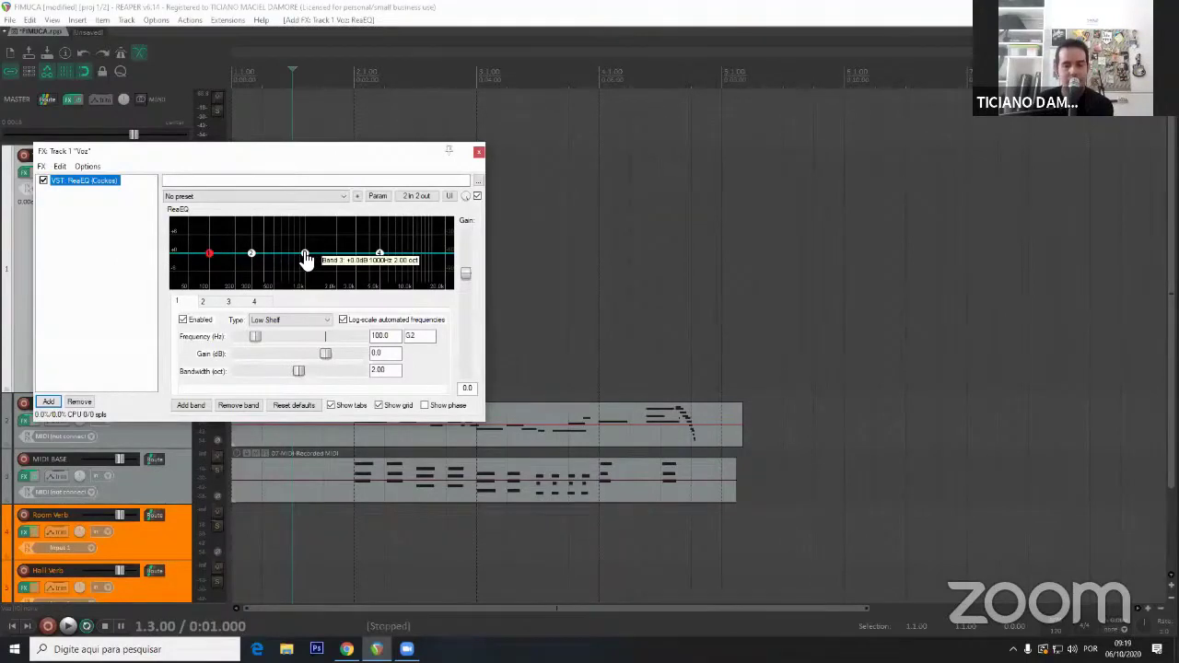
left_click_drag(305, 256, 309, 250)
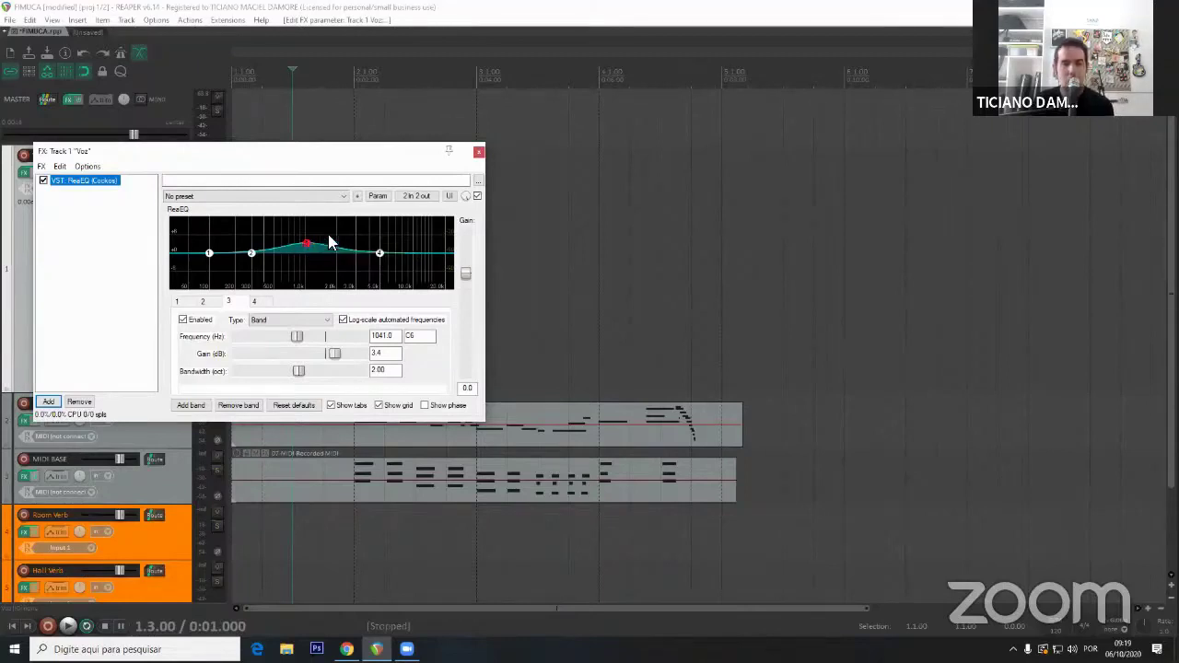
Show ReaEQ's band 3 gain parameter in the Voz track controls and close the FX window.
left_click(377, 197)
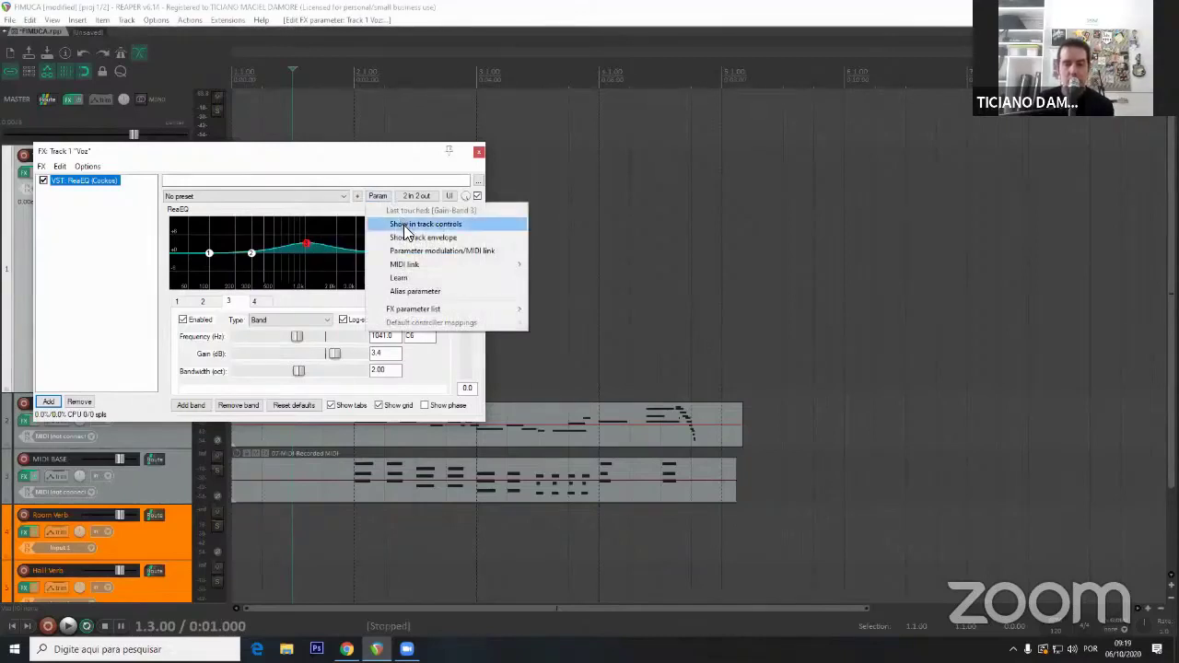
left_click(407, 225)
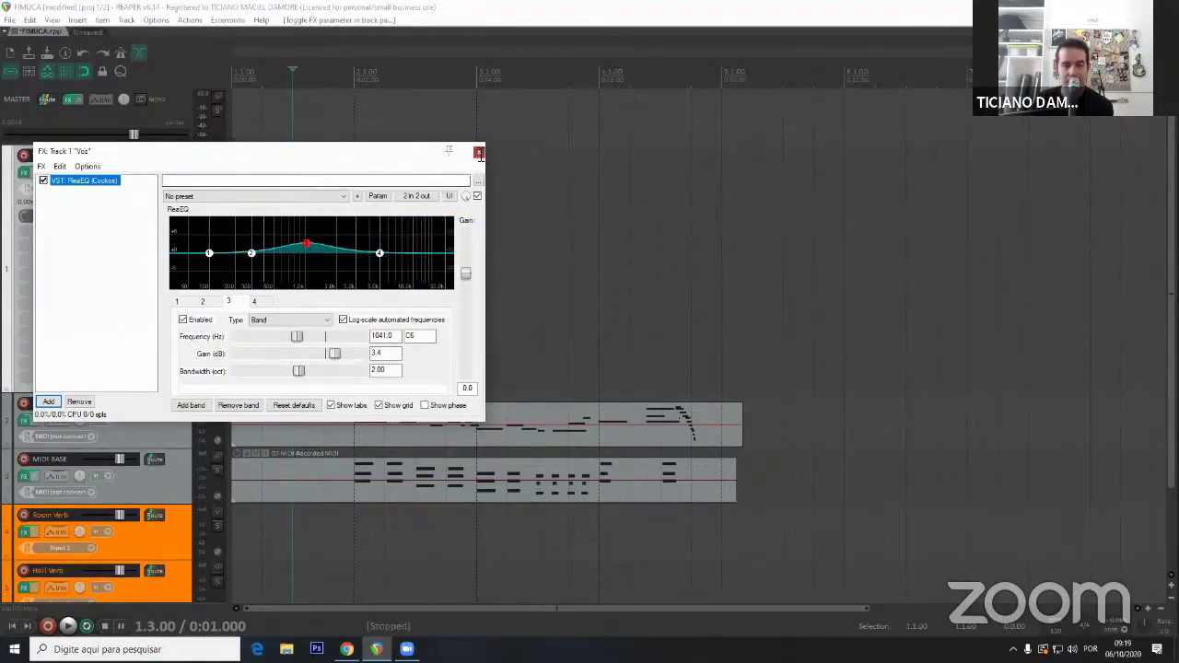
left_click(479, 153)
Adjust the band 3 gain to about 3.5 dB from the Voz track's knob, with the FX window open beside the track controls.
mouse_move(26, 215)
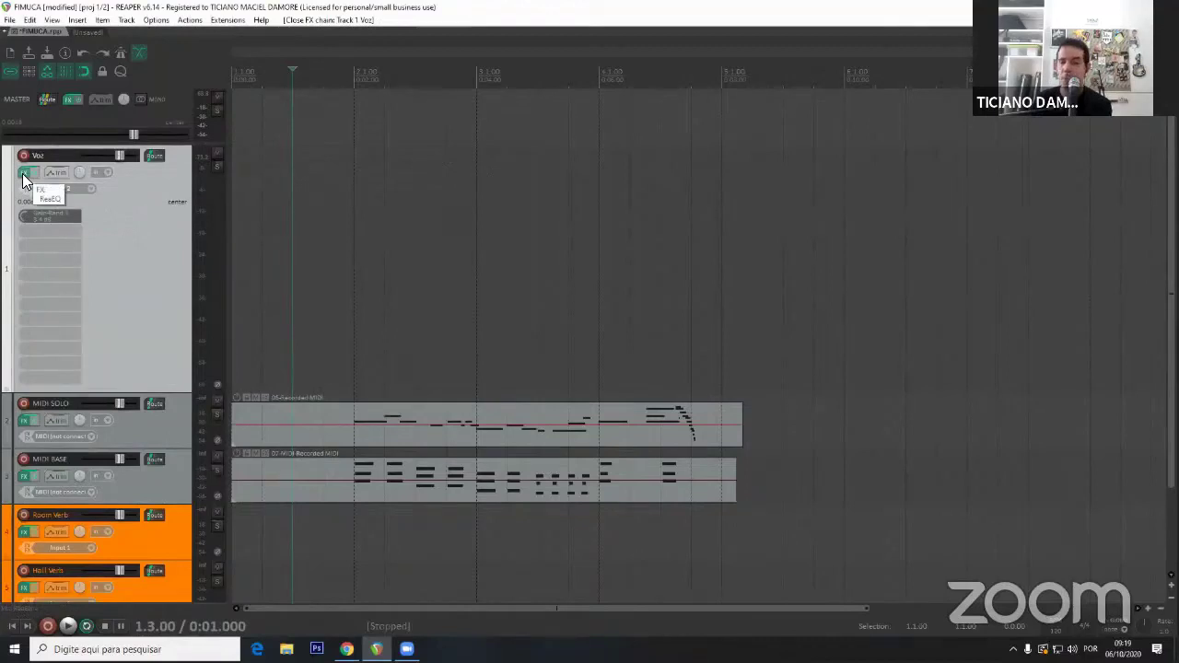
left_click_drag(23, 218, 23, 254)
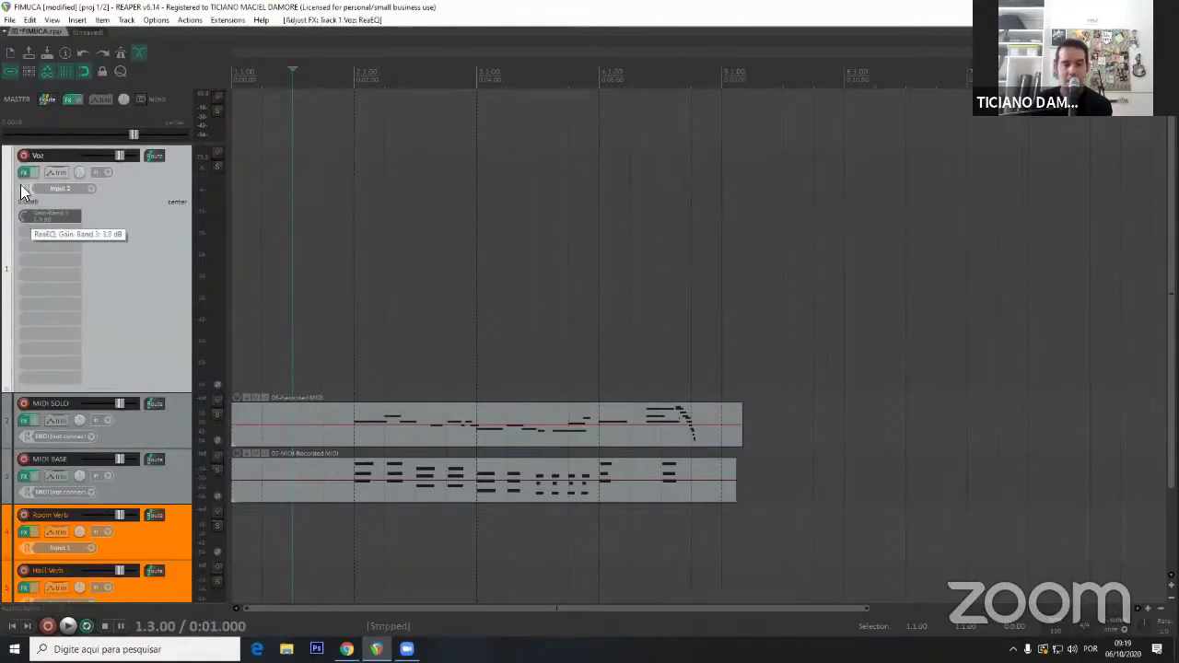
left_click(24, 172)
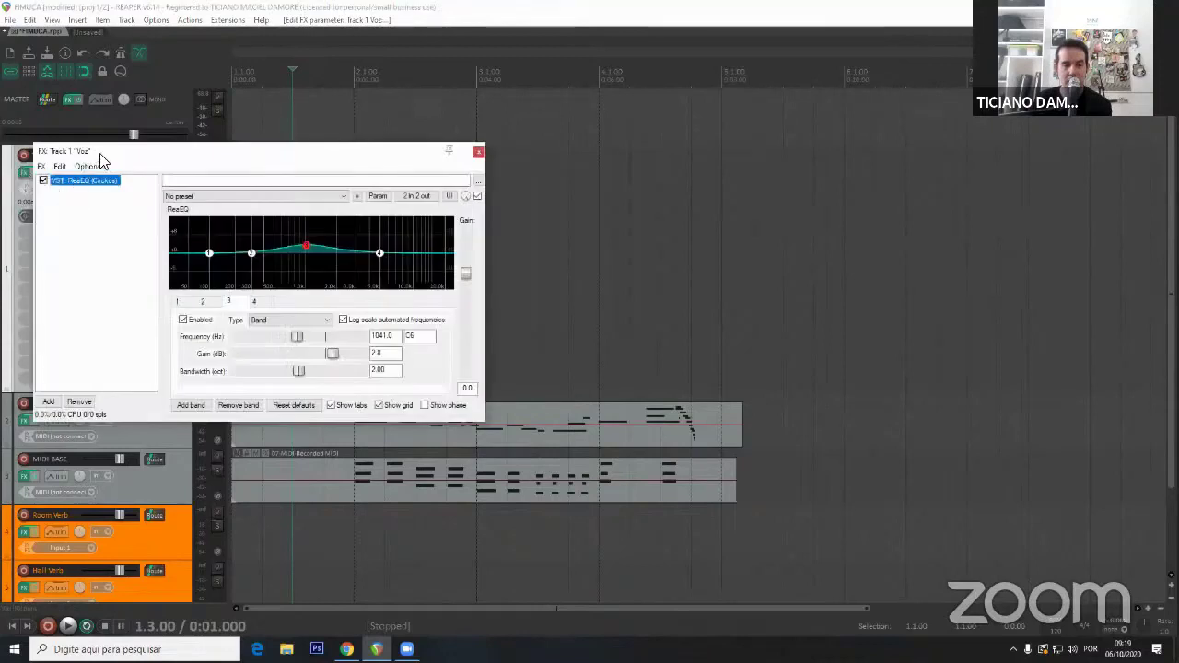
left_click_drag(125, 154, 341, 185)
mouse_move(23, 221)
left_mouse_down()
mouse_move(23, 245)
mouse_move(25, 227)
left_mouse_up()
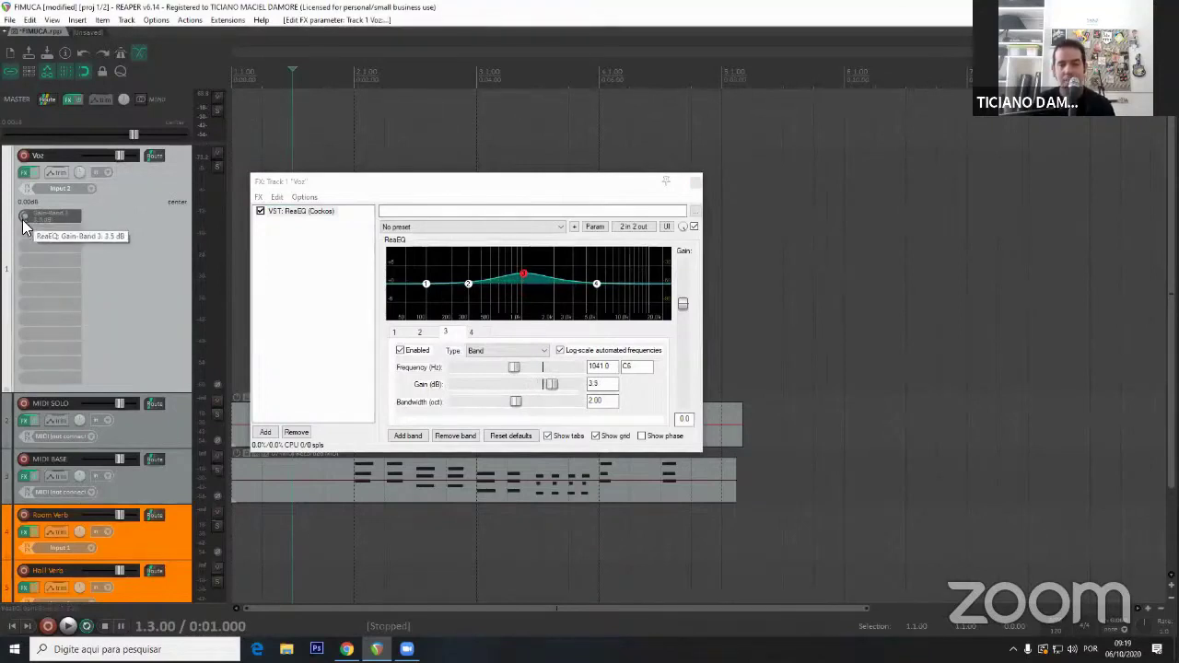
Embed ReaEQ's interface in the Voz track panel, close the FX window and adjust bands 2 and 4 in the embedded graph.
left_click(315, 312)
right_click(315, 313)
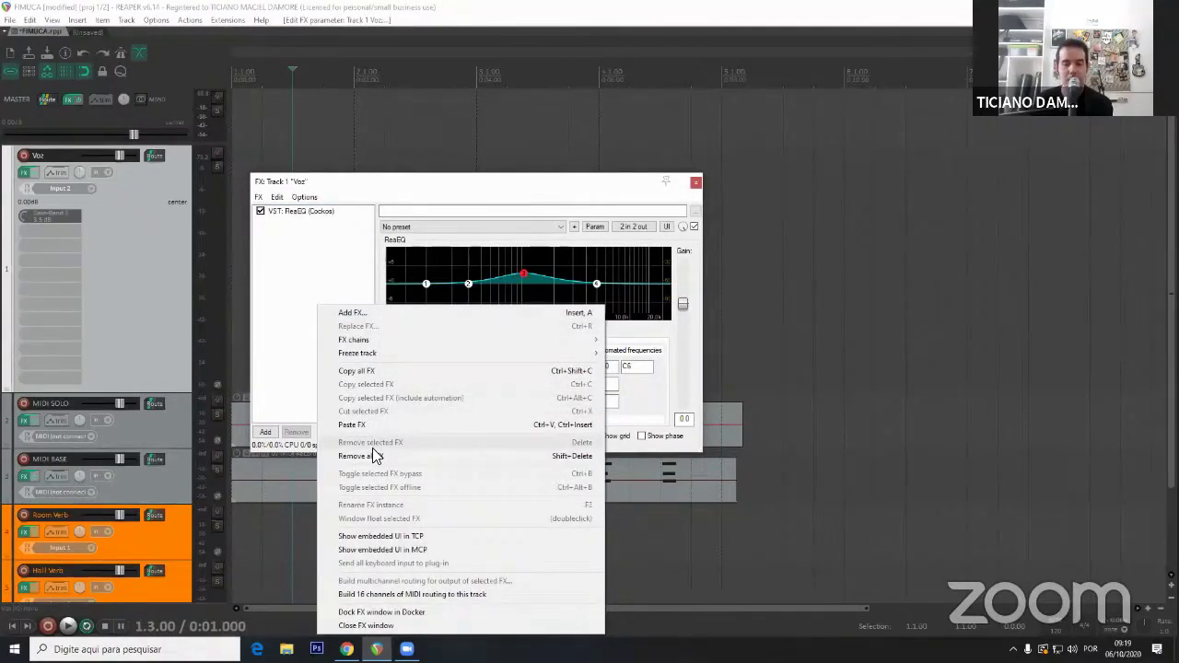
left_click(379, 537)
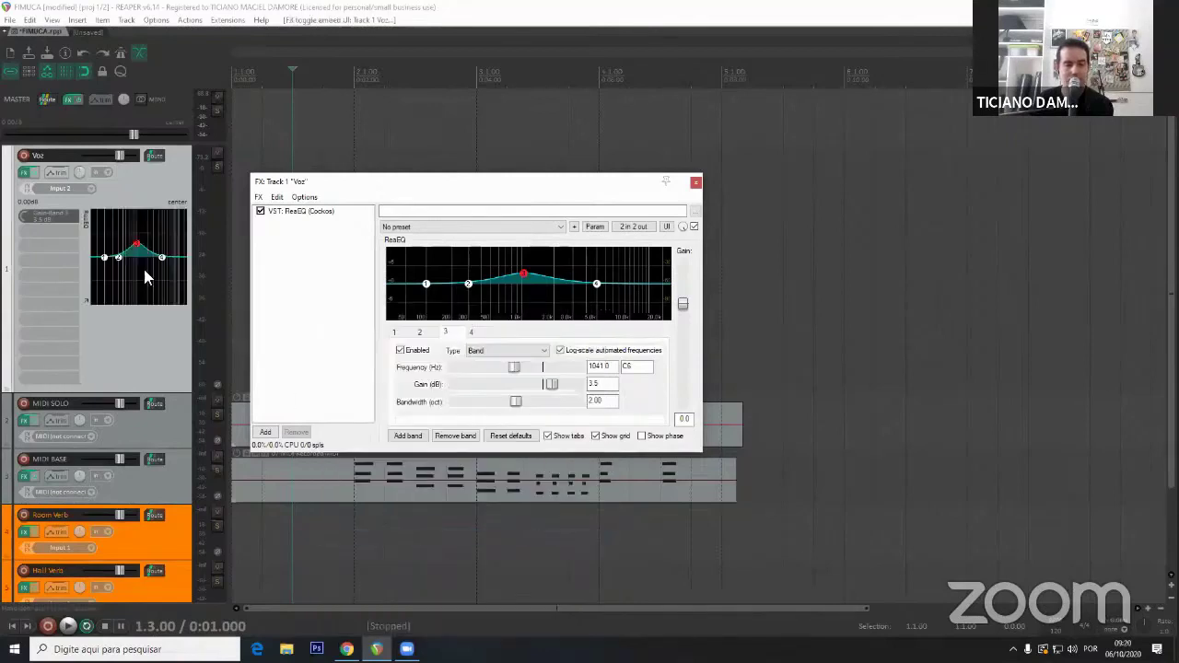
left_click(695, 182)
left_click_drag(118, 256, 165, 255)
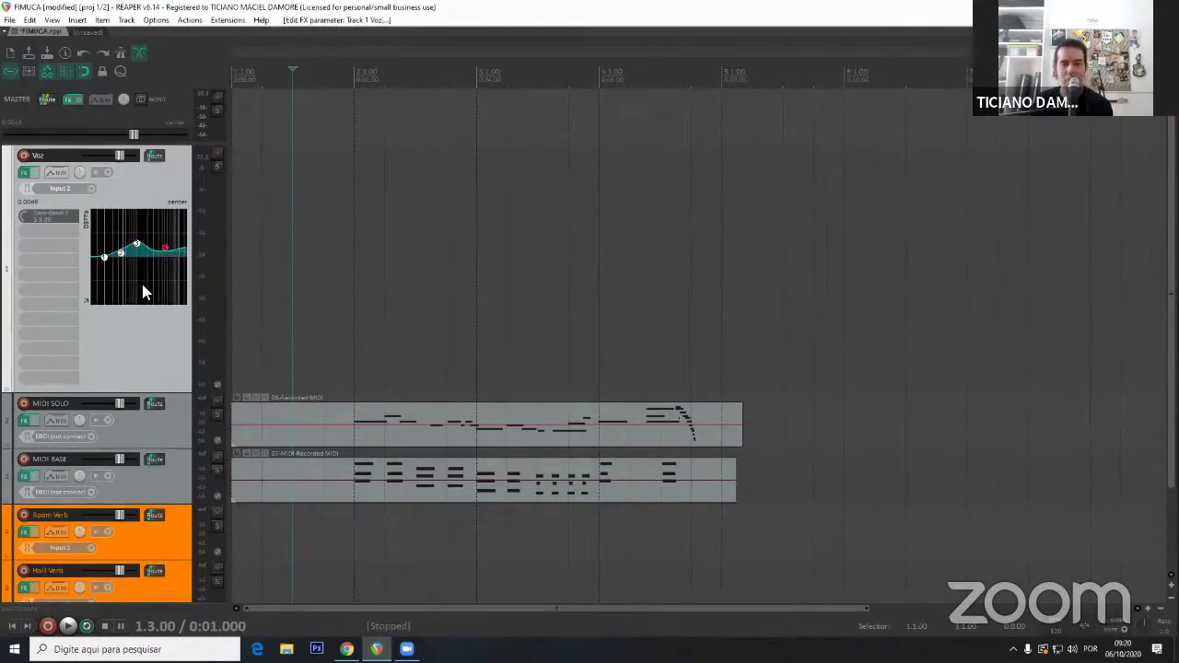
Show FX parameters in the mixer and lower the Voz track's ReaEQ band 3 gain there to about -0.7 dB.
key("ctrl+m")
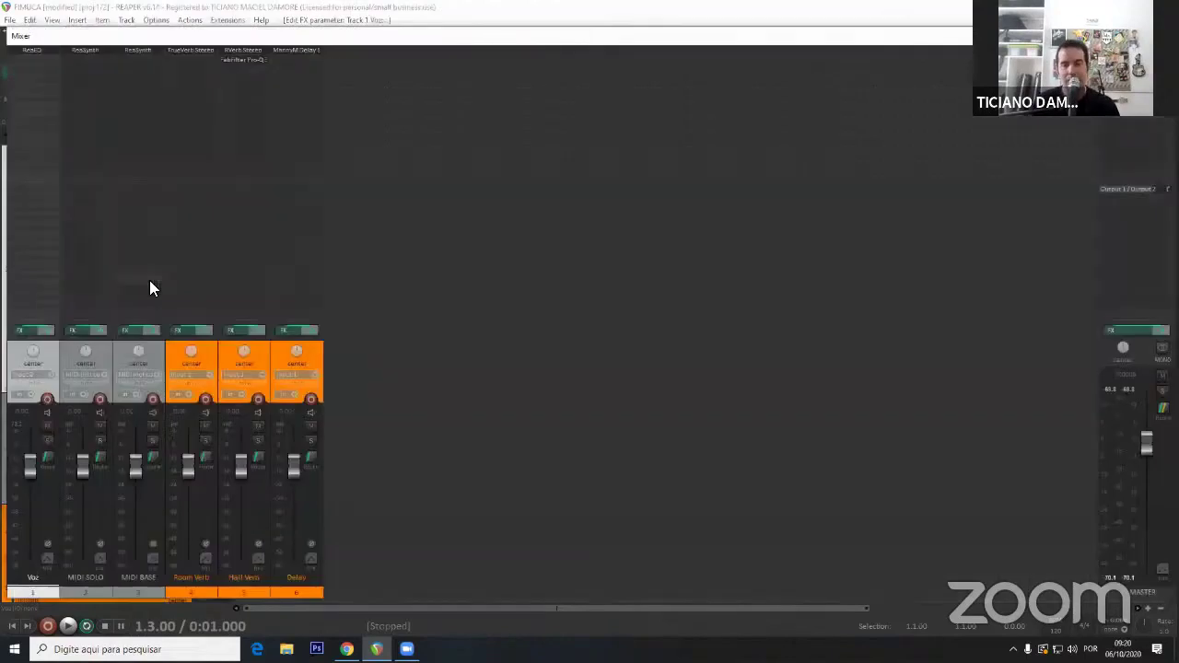
right_click(426, 292)
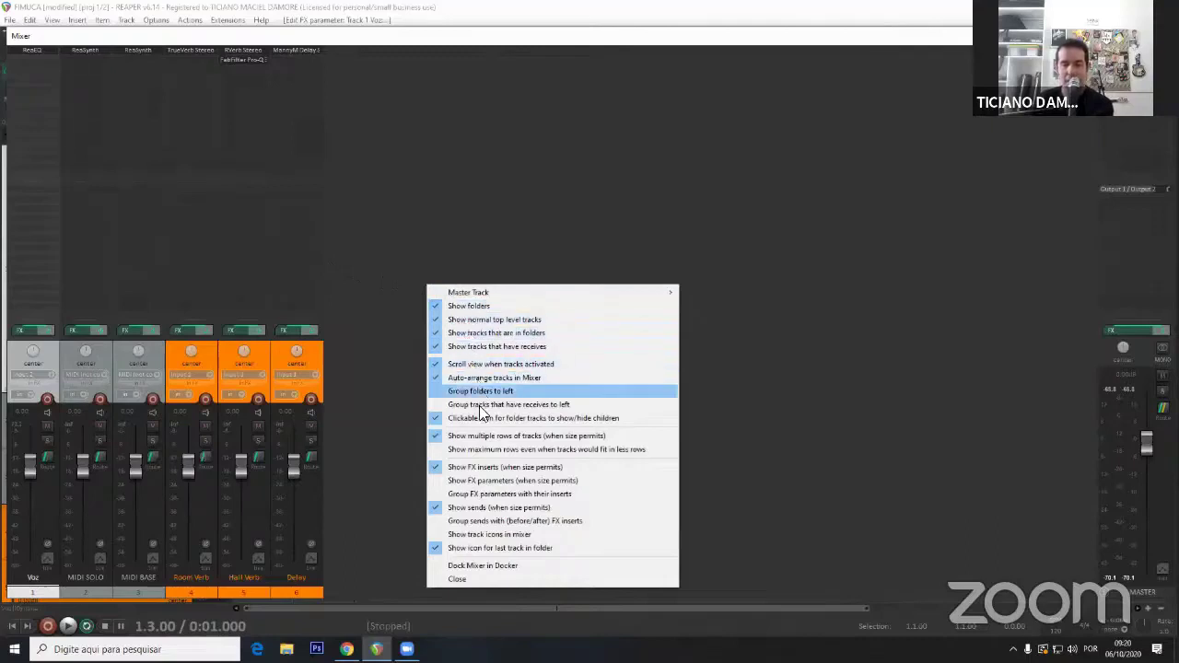
left_click(499, 479)
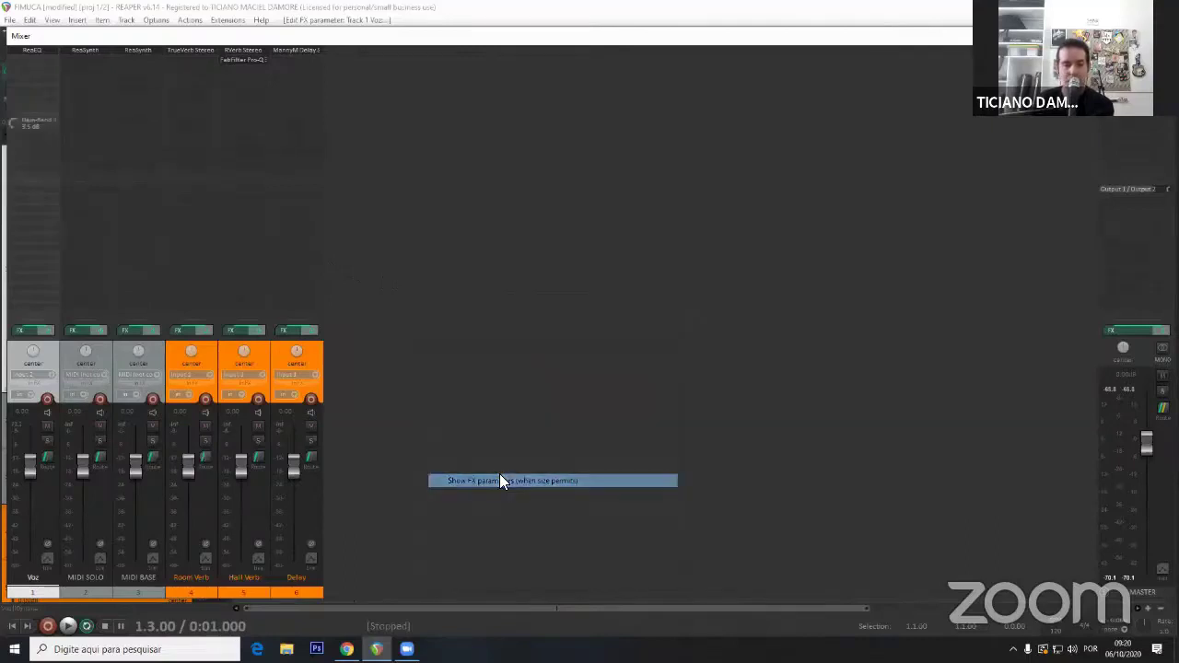
mouse_move(12, 122)
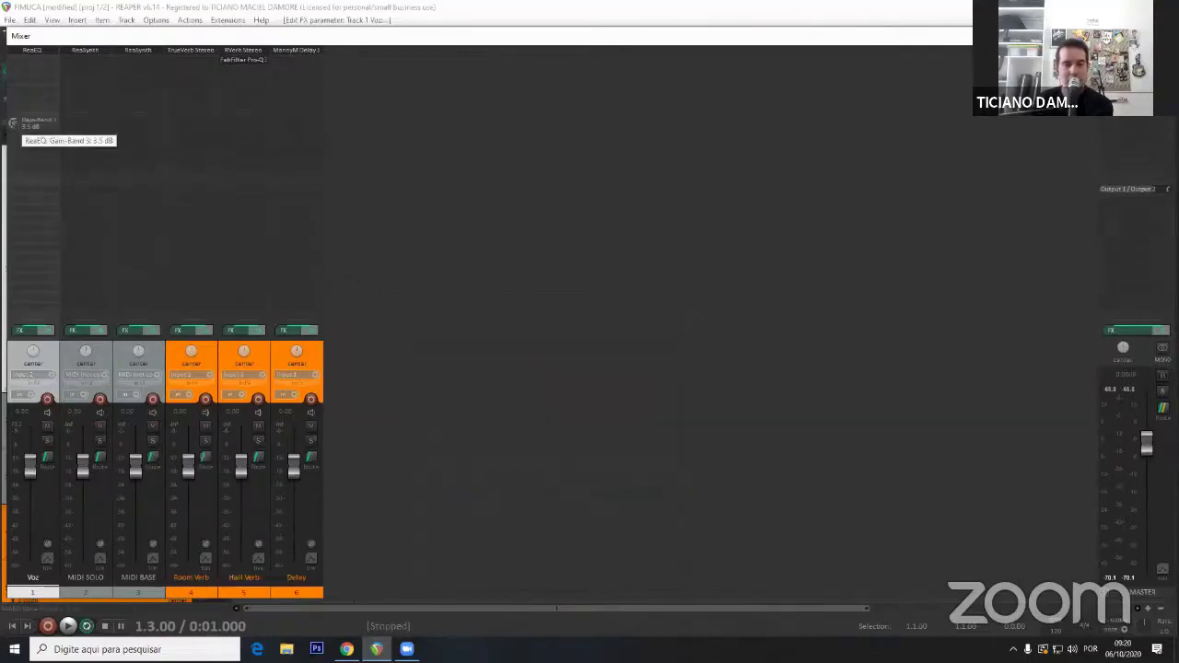
left_click_drag(12, 122, 12, 129)
scroll(12, 129, "down", 2)
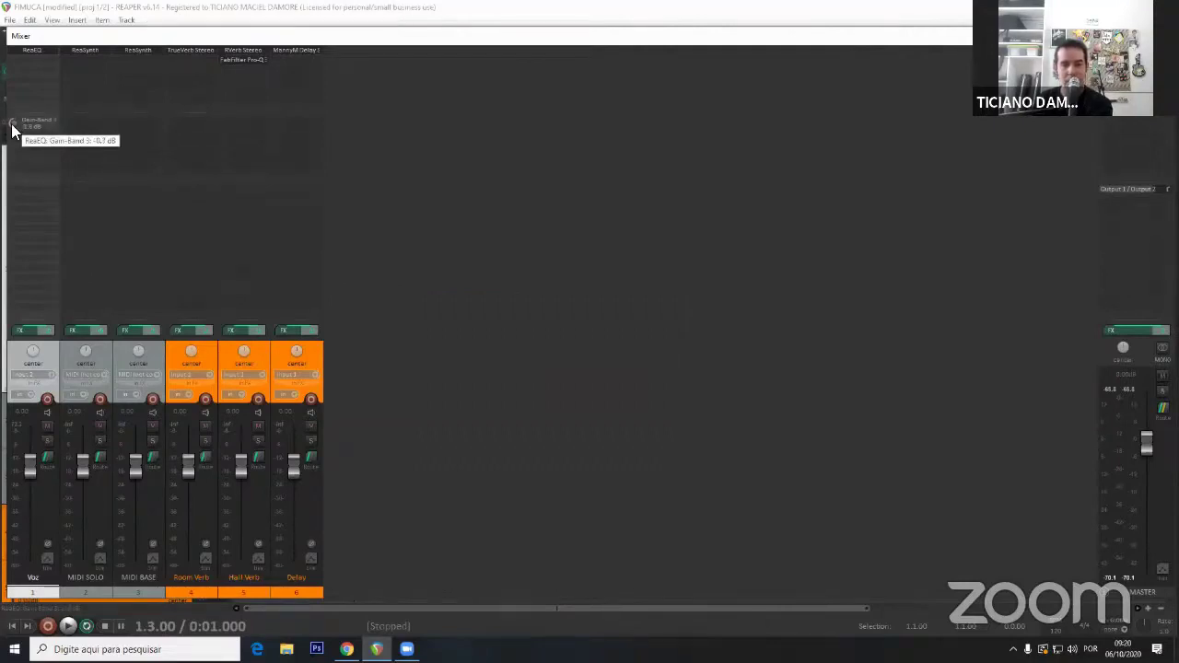
Open ReaEQ from the Voz channel's insert slot in the mixer, close its window and return to the track view.
right_click(431, 266)
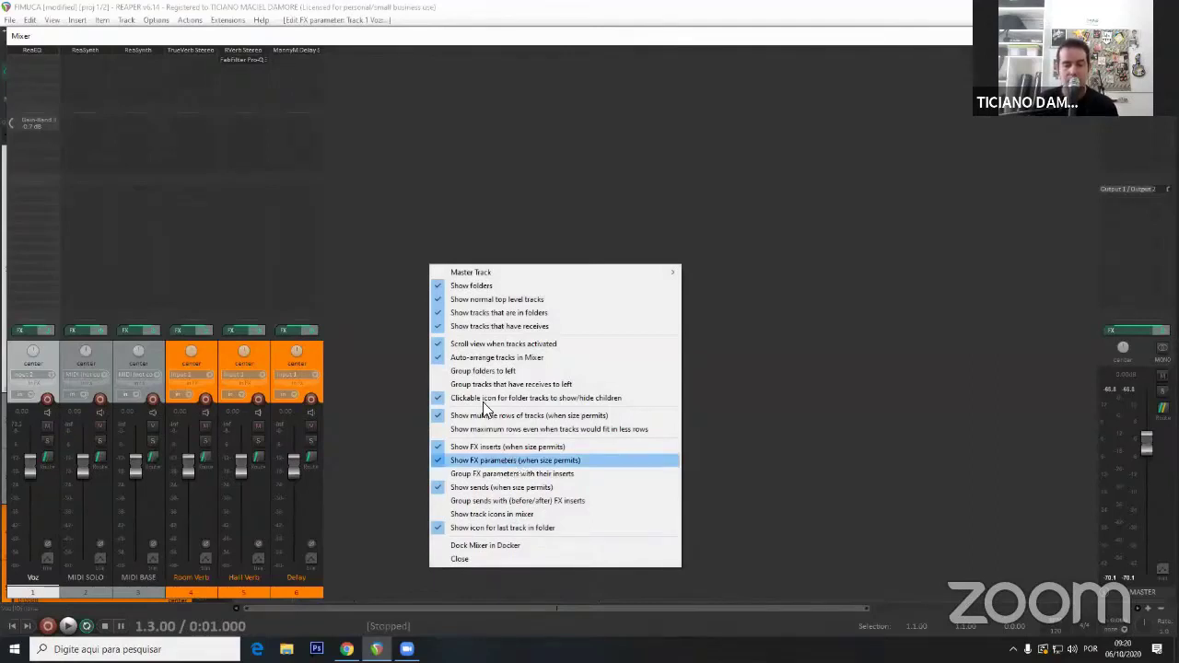
left_click(427, 186)
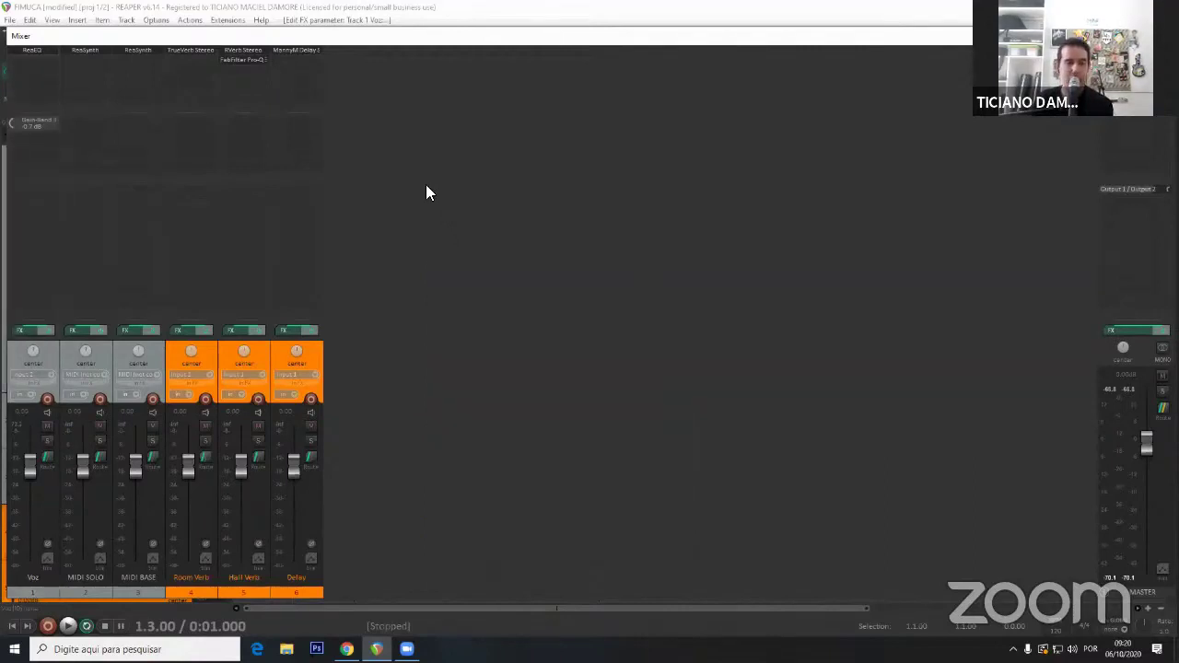
left_click(34, 48)
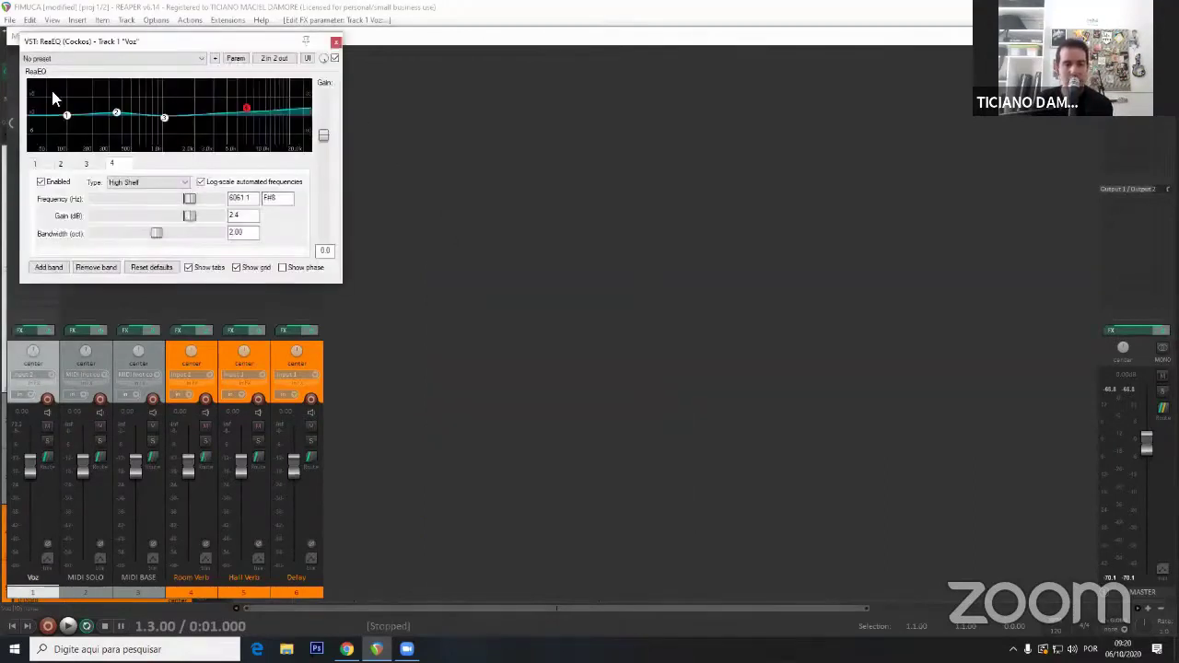
left_click(336, 43)
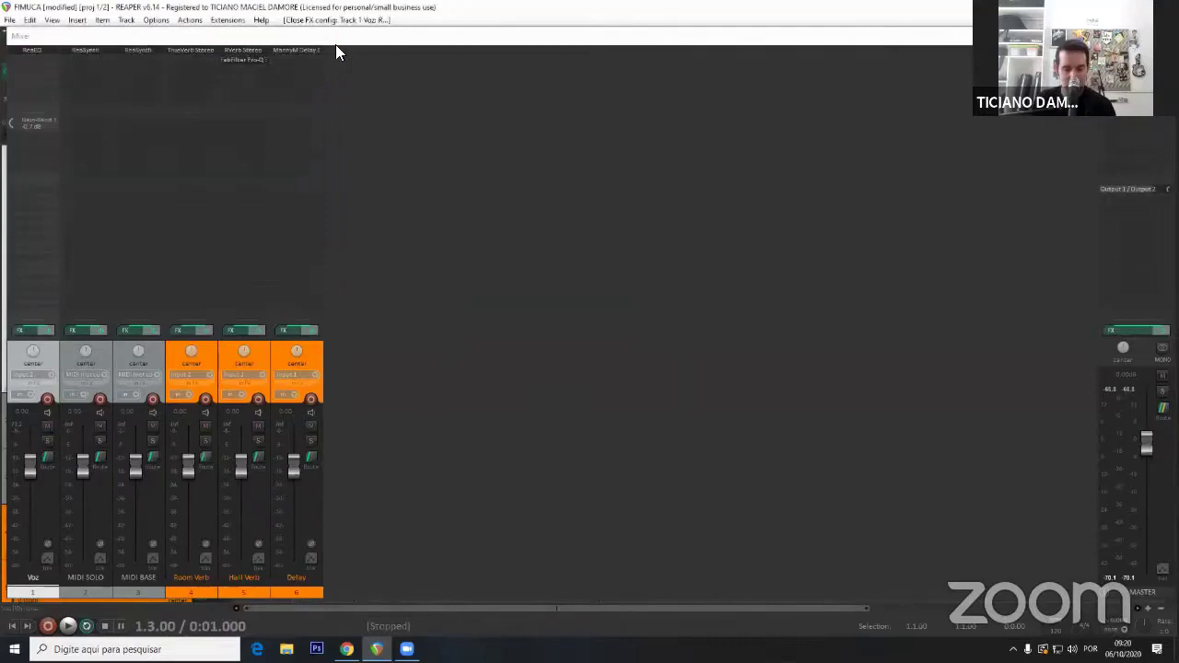
key("ctrl+m")
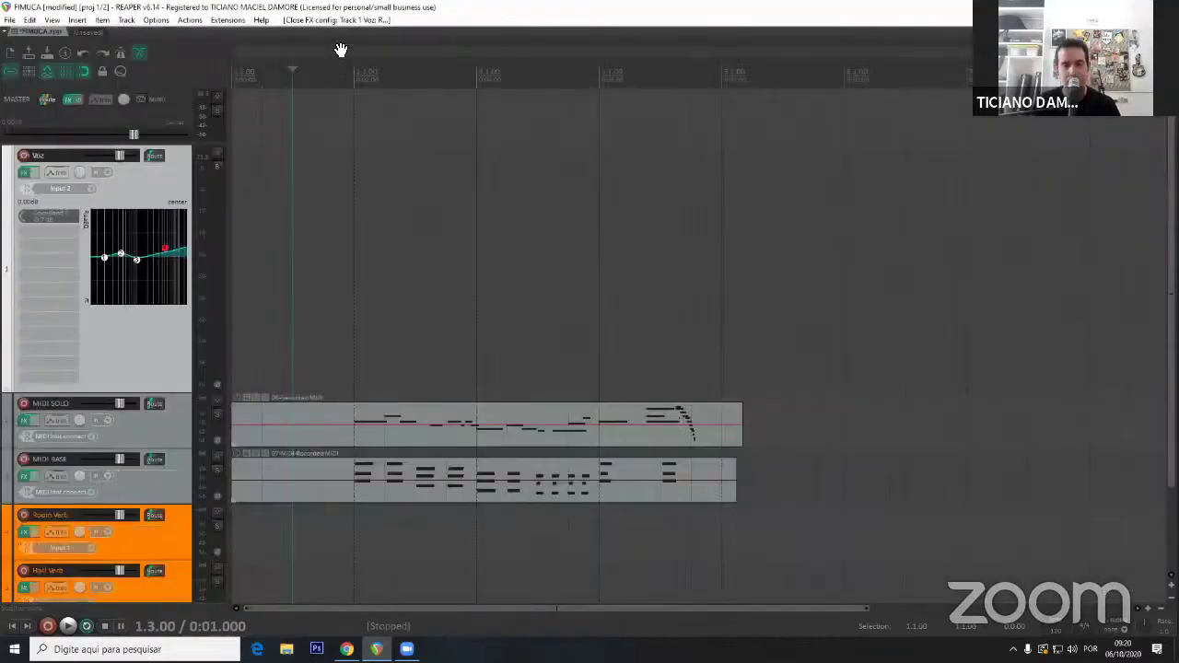
Switch ReaEQ's embedded interface on the Voz track from the track panel to the mixer and close the FX window.
left_click(24, 173)
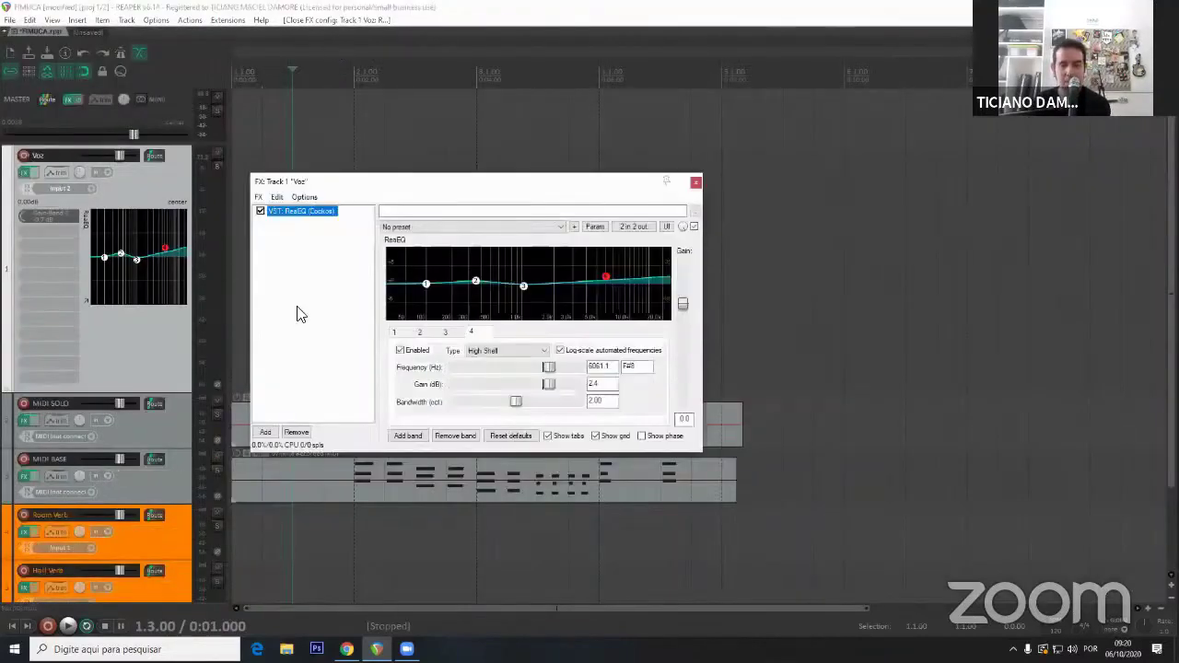
right_click(296, 314)
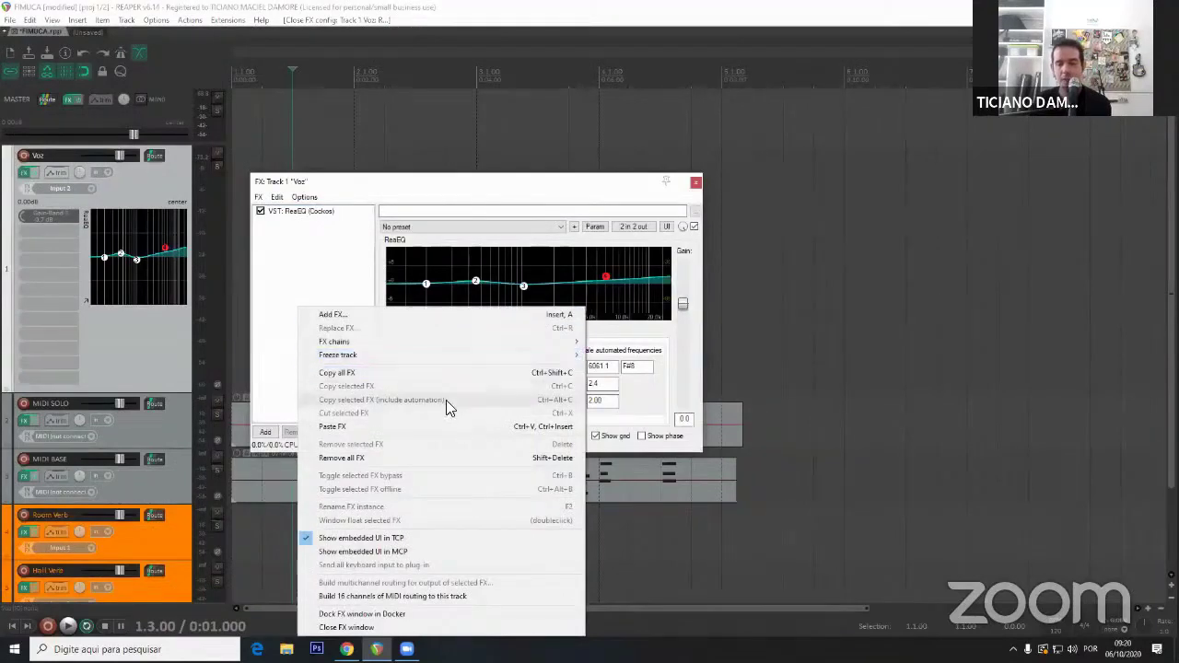
left_click(382, 538)
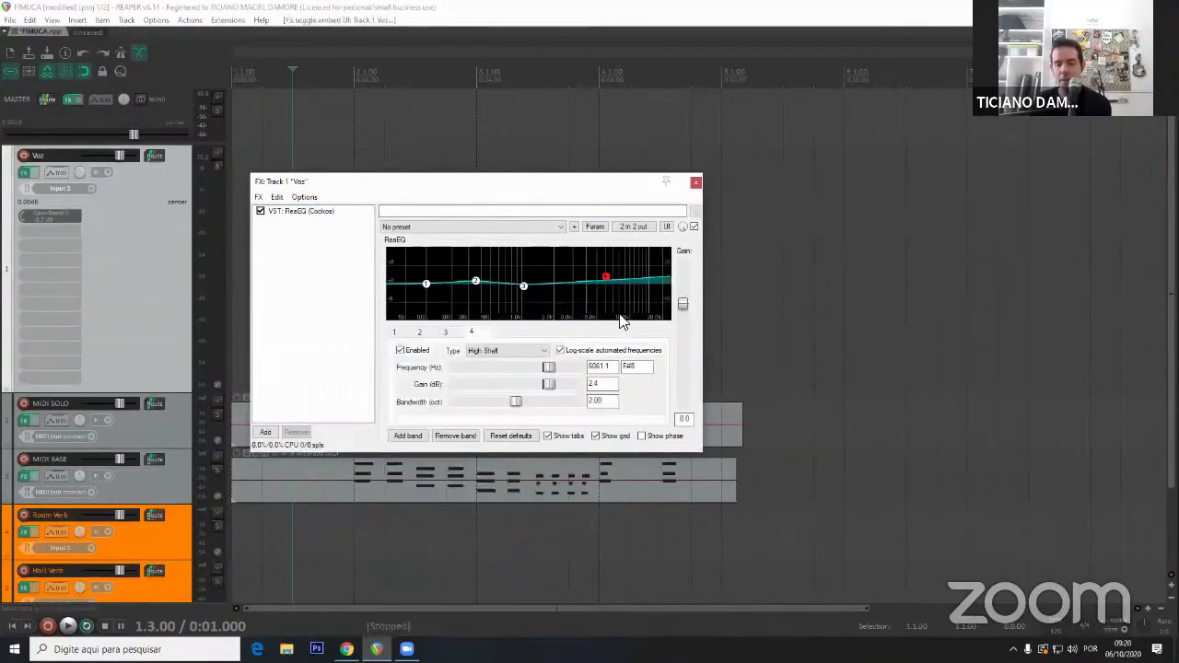
left_click(695, 182)
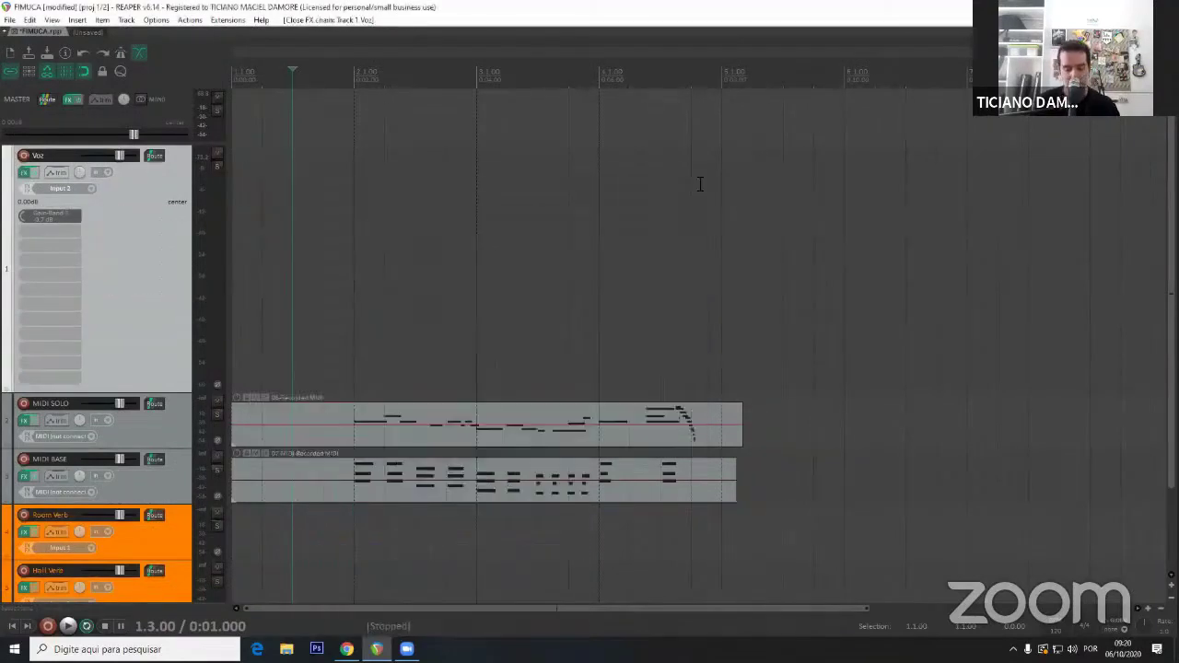
In the mixer's embedded ReaEQ graph, adjust band 2 and bring band 4 to about 6536.5 Hz and 0.7 dB, then hide the mixer.
key("ctrl+m")
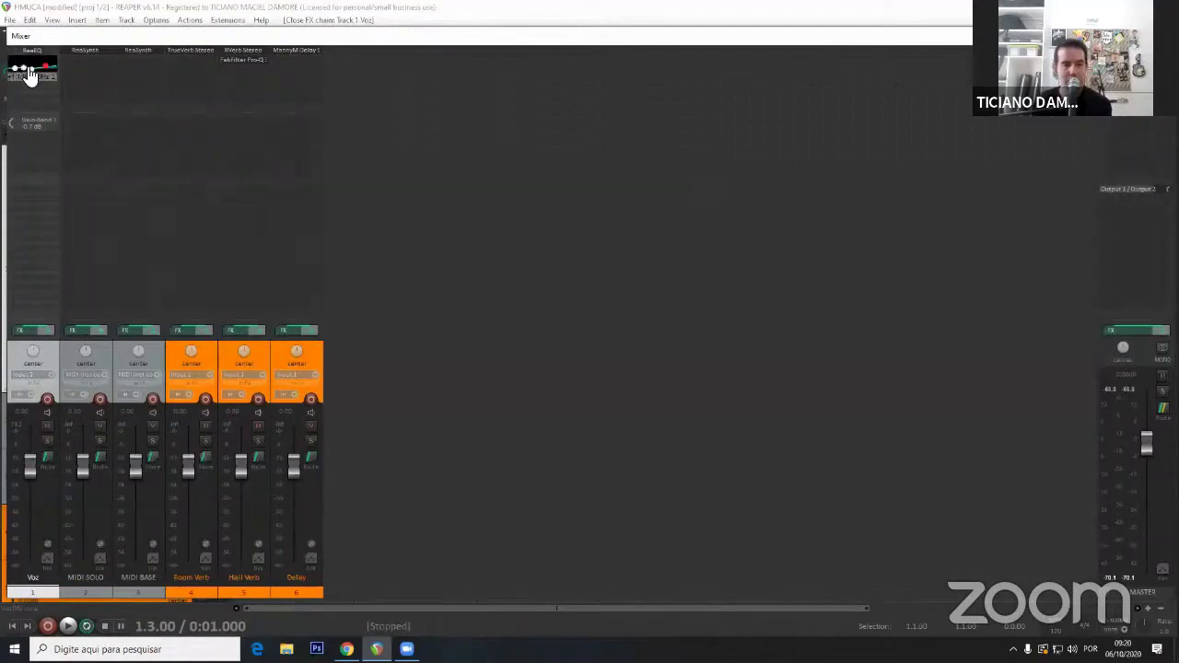
left_click_drag(24, 74, 49, 73)
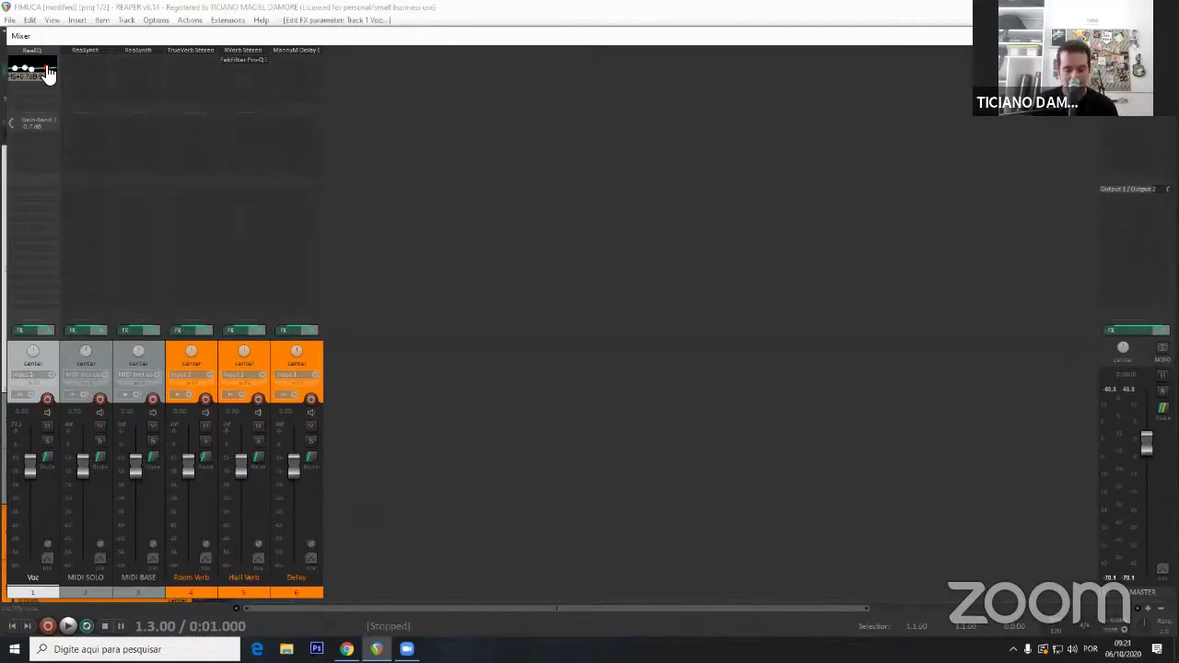
key("ctrl+m")
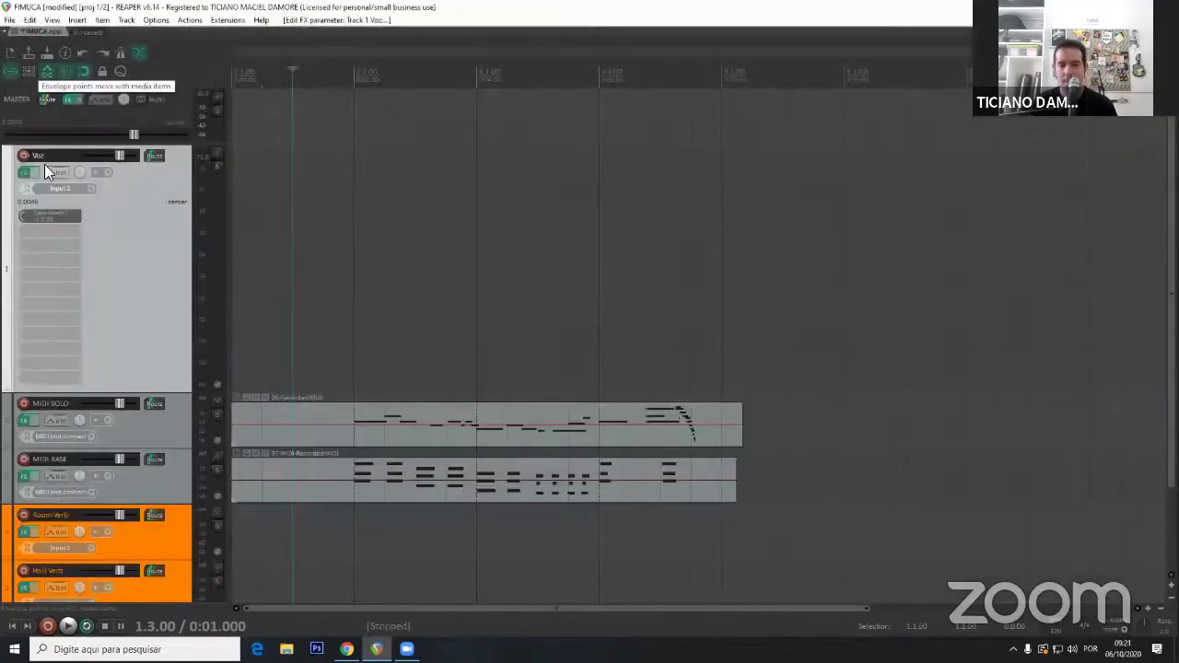
Check ReaEQ's last-touched parameter options in the Voz track's FX window, and remove ReaEQ from the chain.
right_click(140, 288)
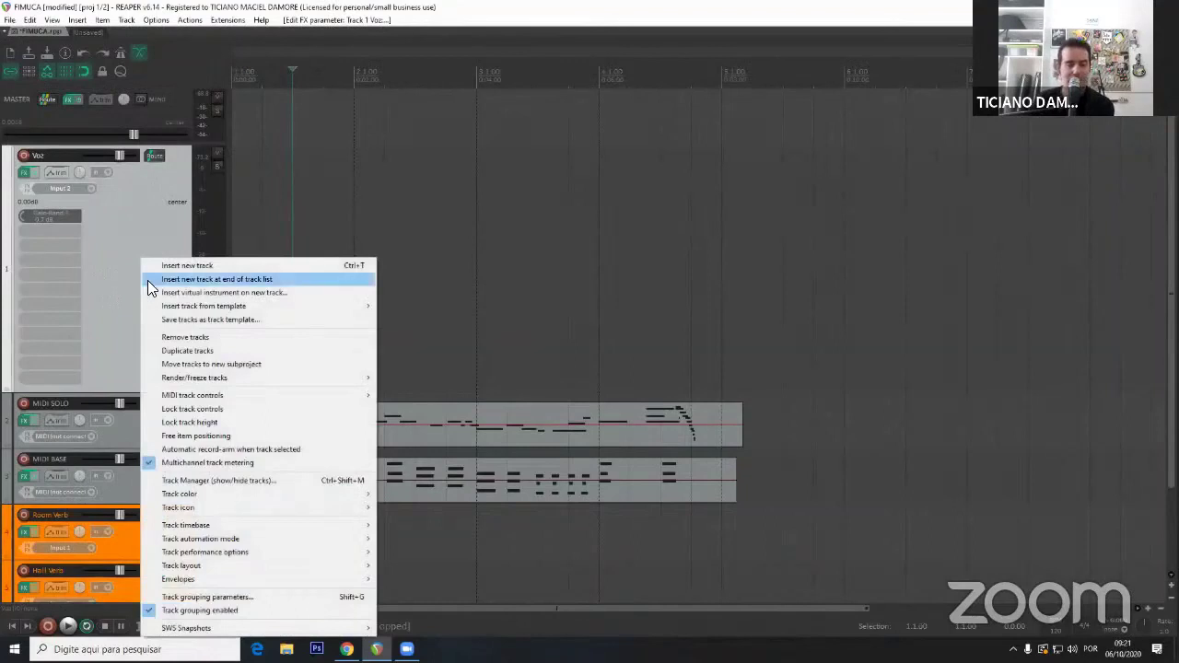
left_click(24, 172)
left_click(24, 172)
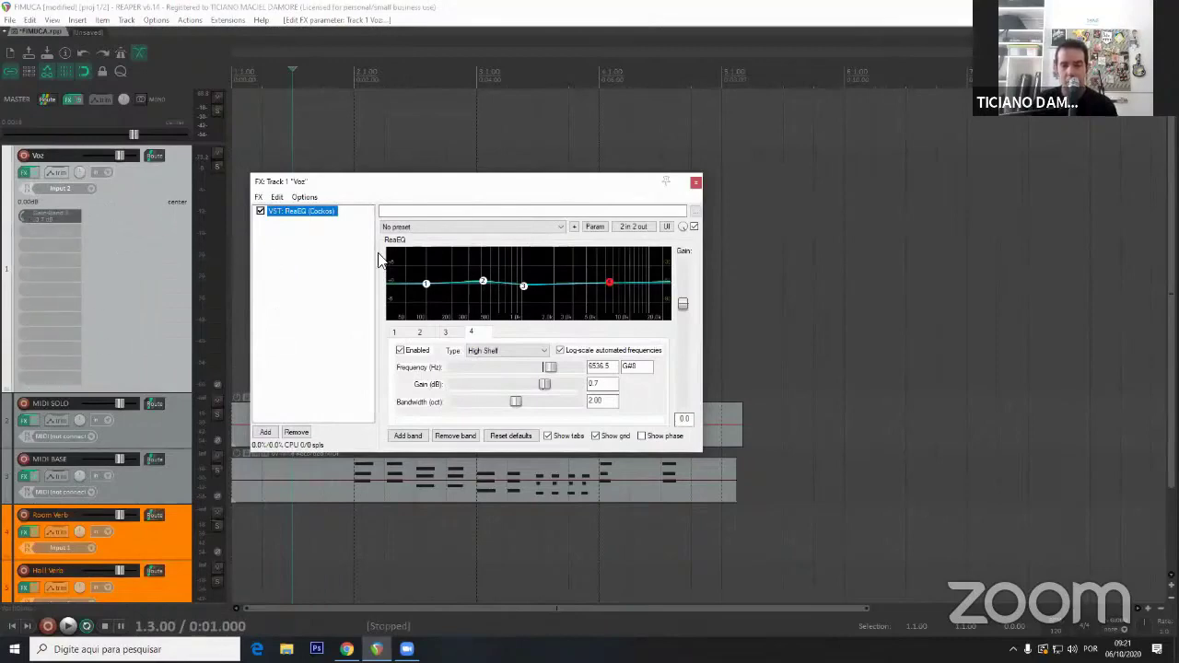
left_click(594, 228)
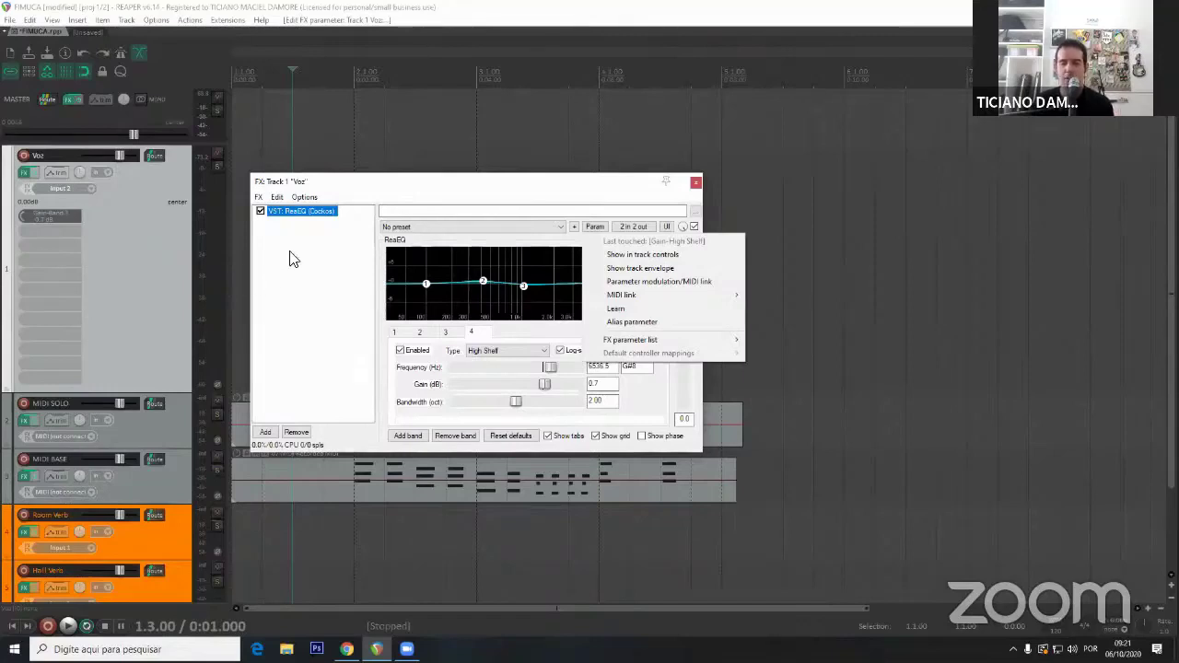
left_click(295, 221)
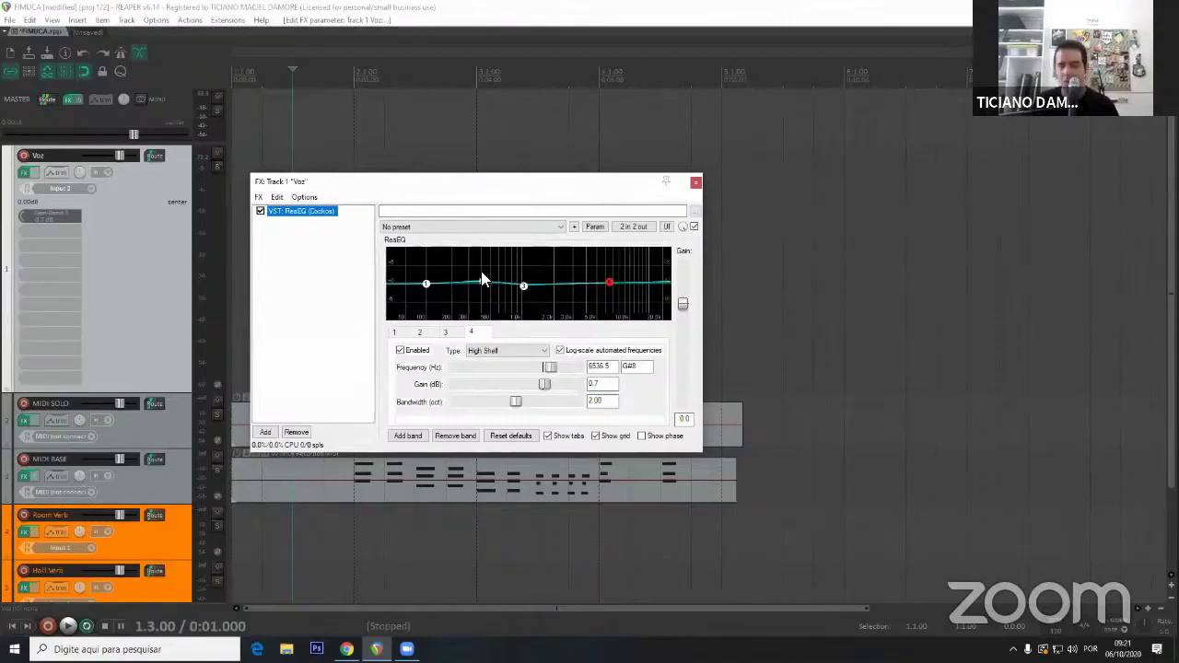
left_click(294, 435)
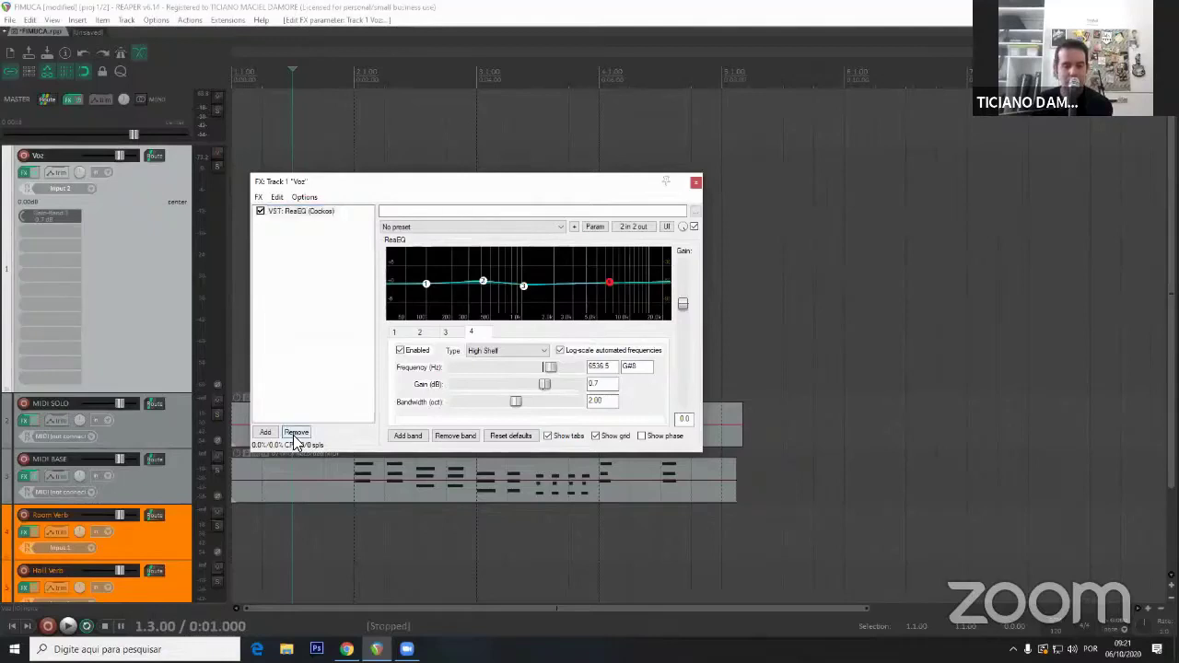
left_click(695, 182)
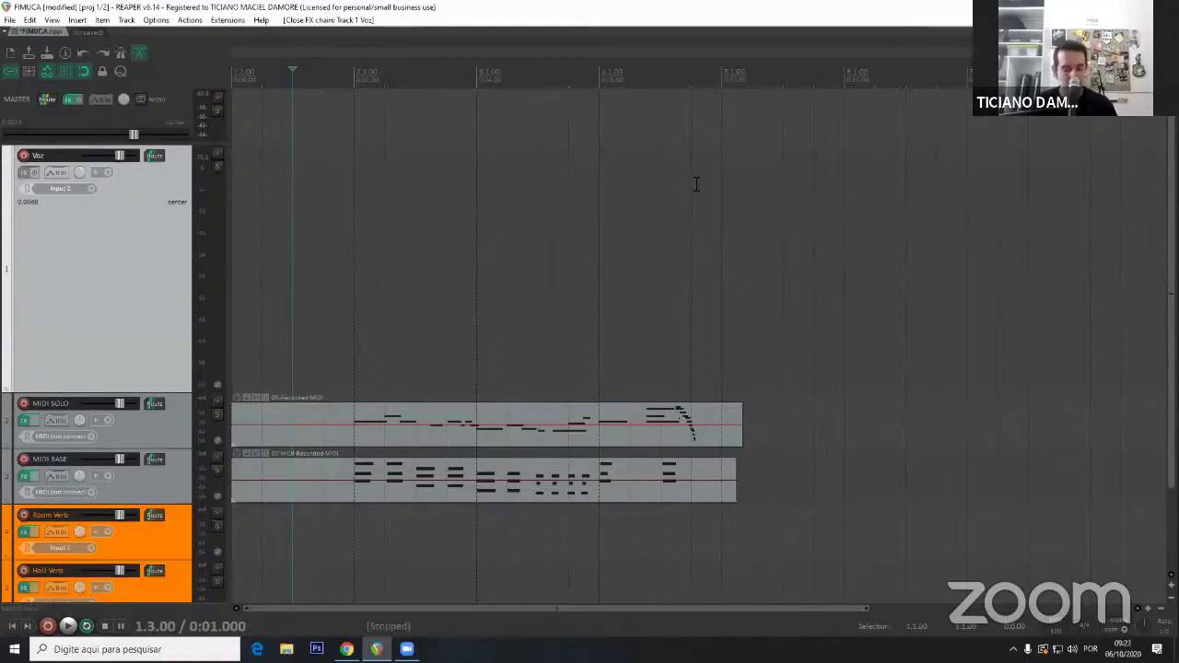
Switch to the browser to view the REAPER website and its neighbouring tabs, and return to REAPER.
key("alt+Tab")
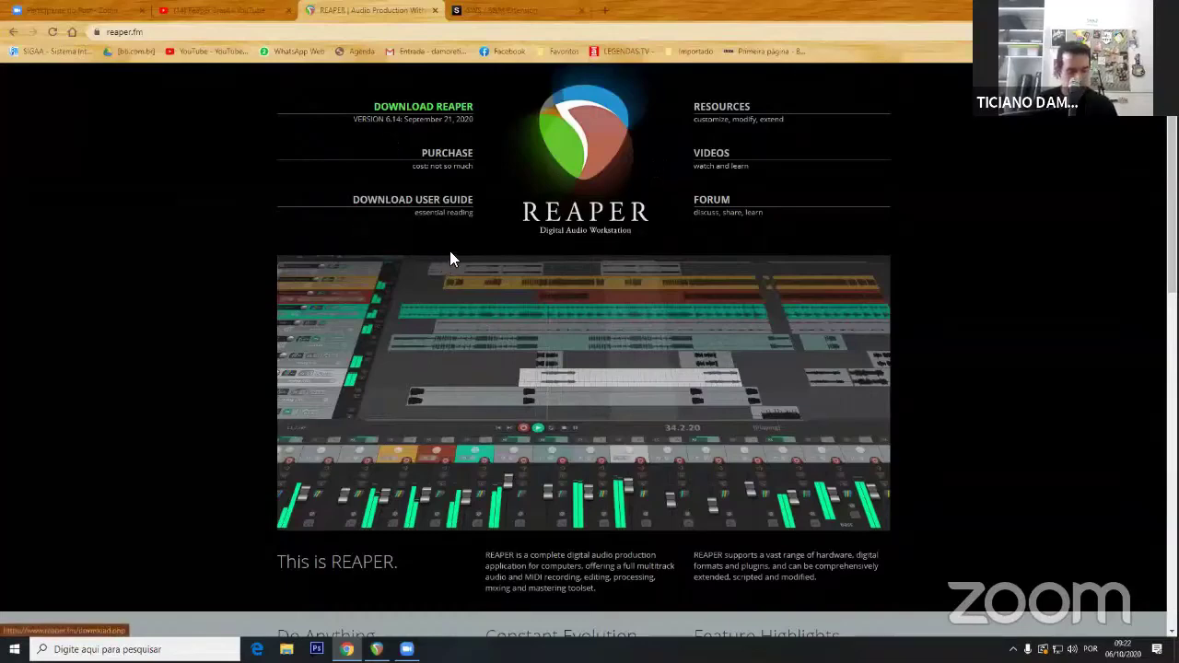
key("ctrl+Tab")
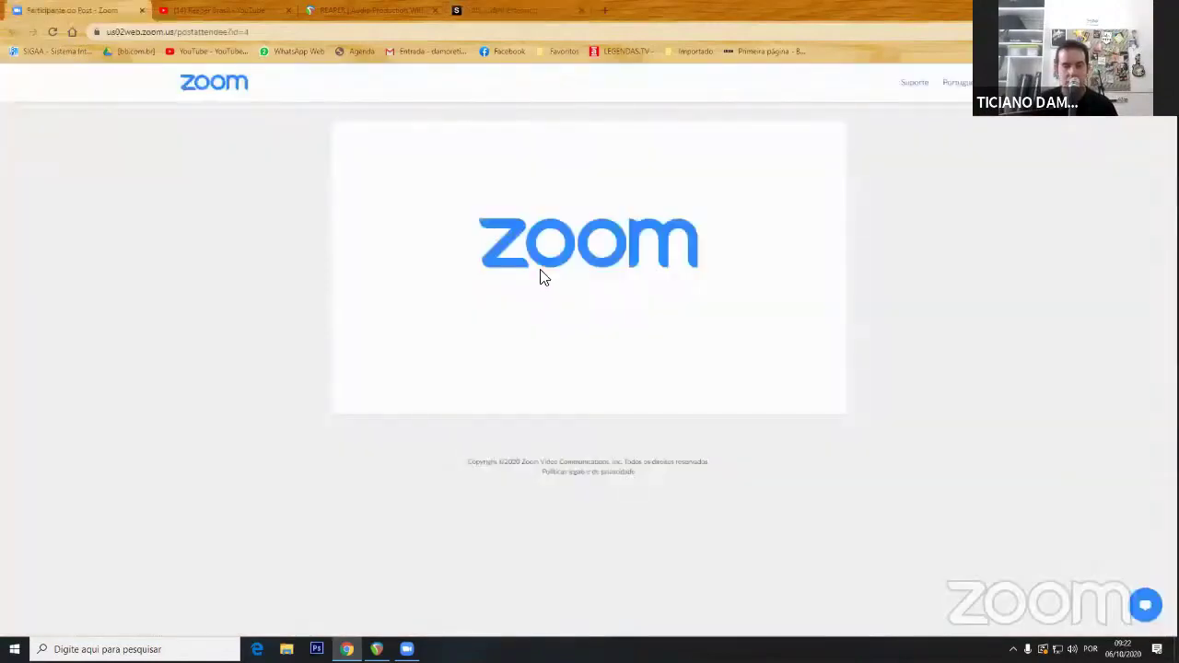
key("alt+Tab")
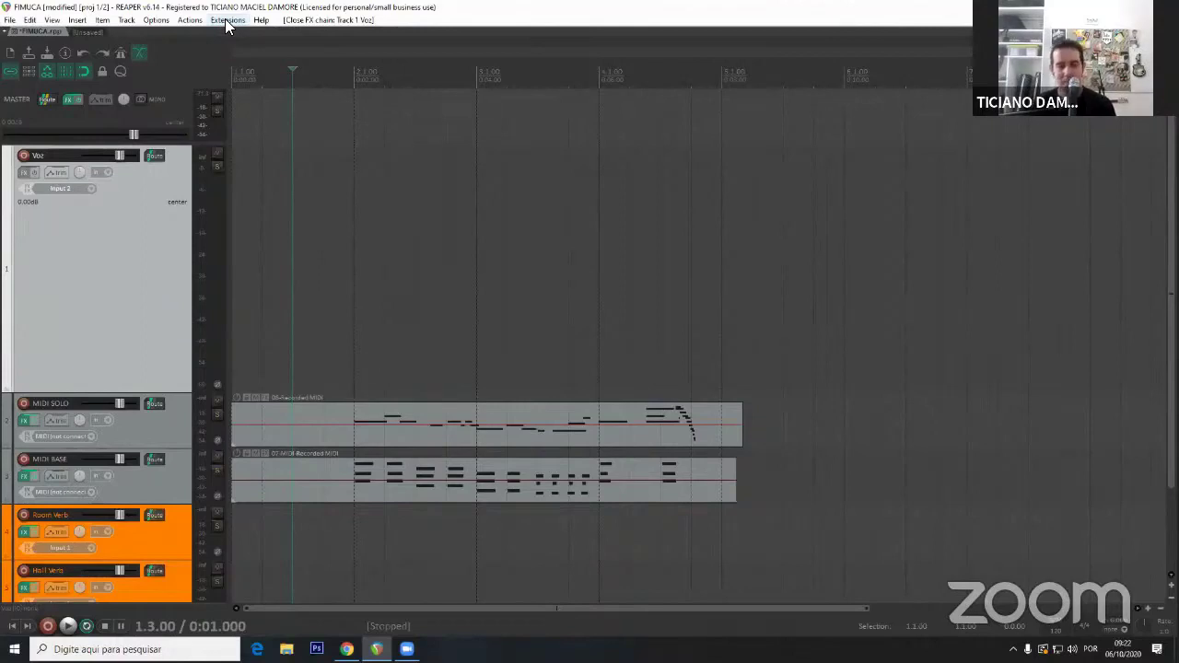
Open the SWS Snapshots window beside the mixer and save the full track mix as a new snapshot.
left_click(226, 23)
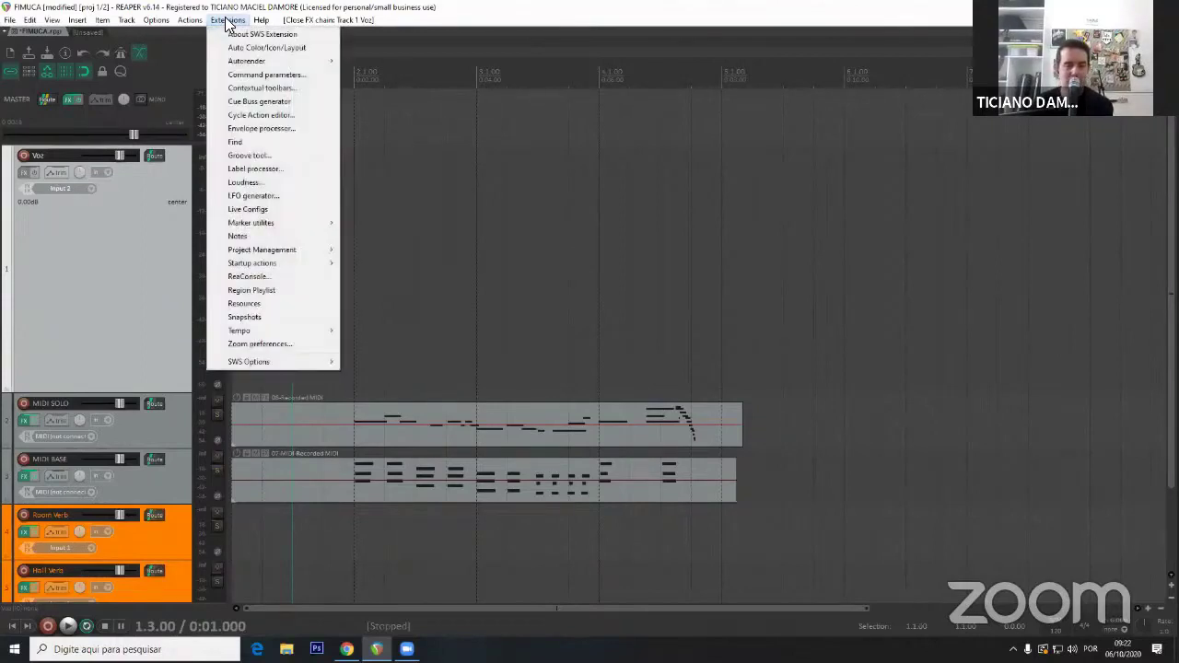
left_click(244, 316)
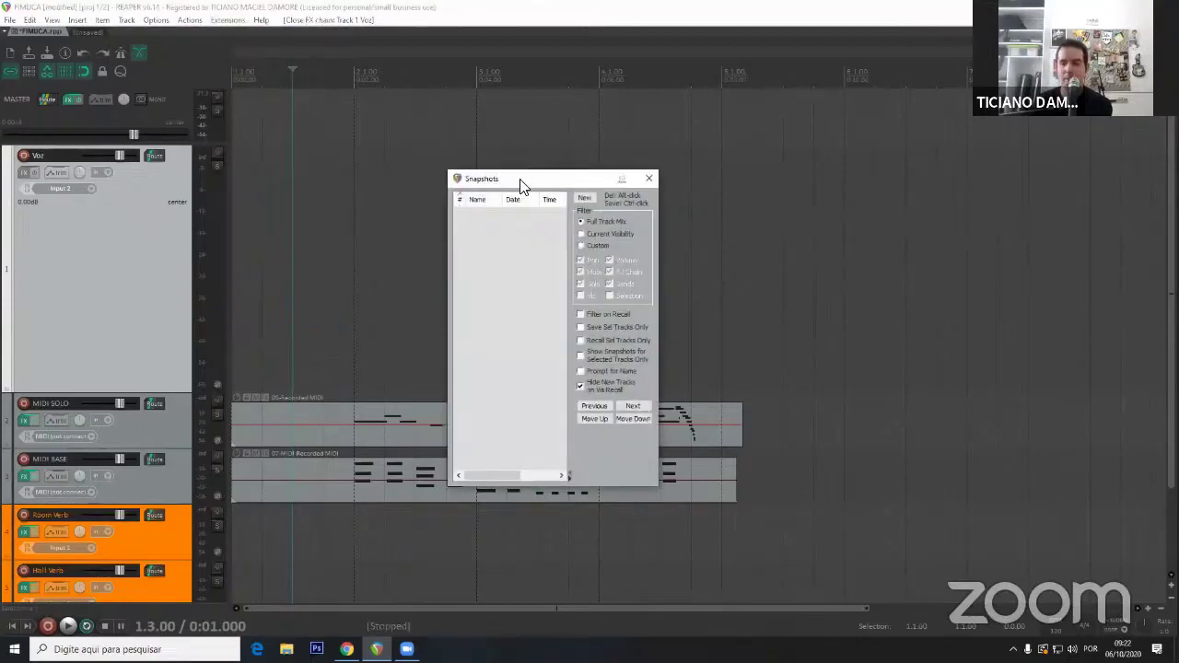
left_click_drag(516, 179, 805, 123)
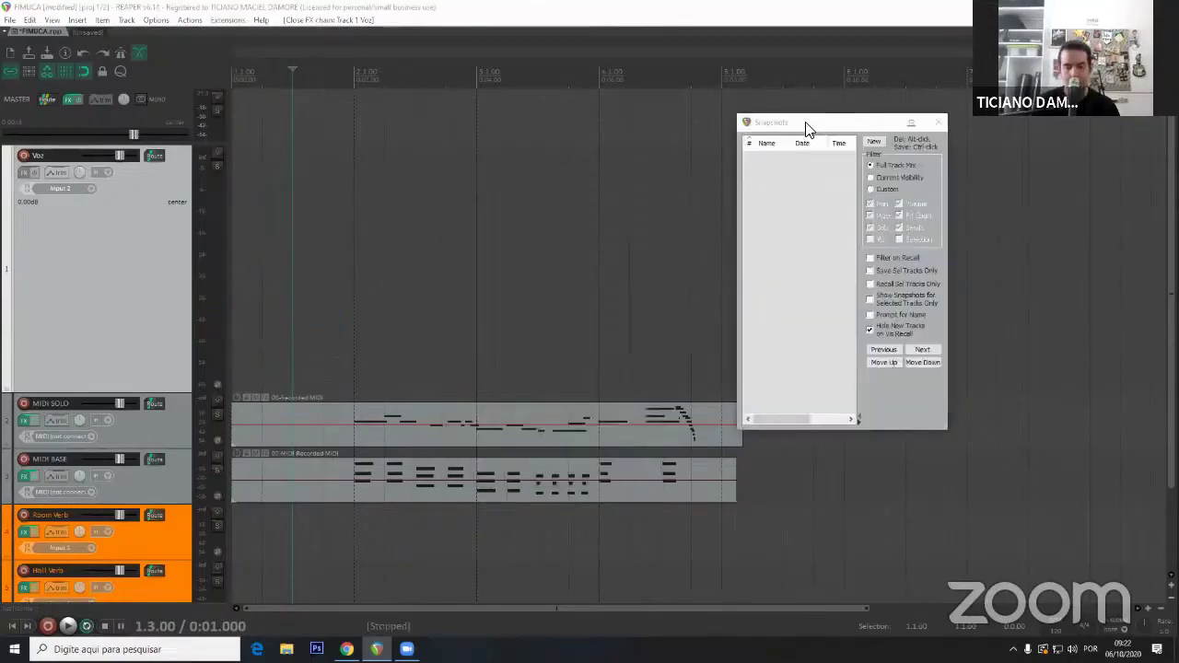
key("ctrl+m")
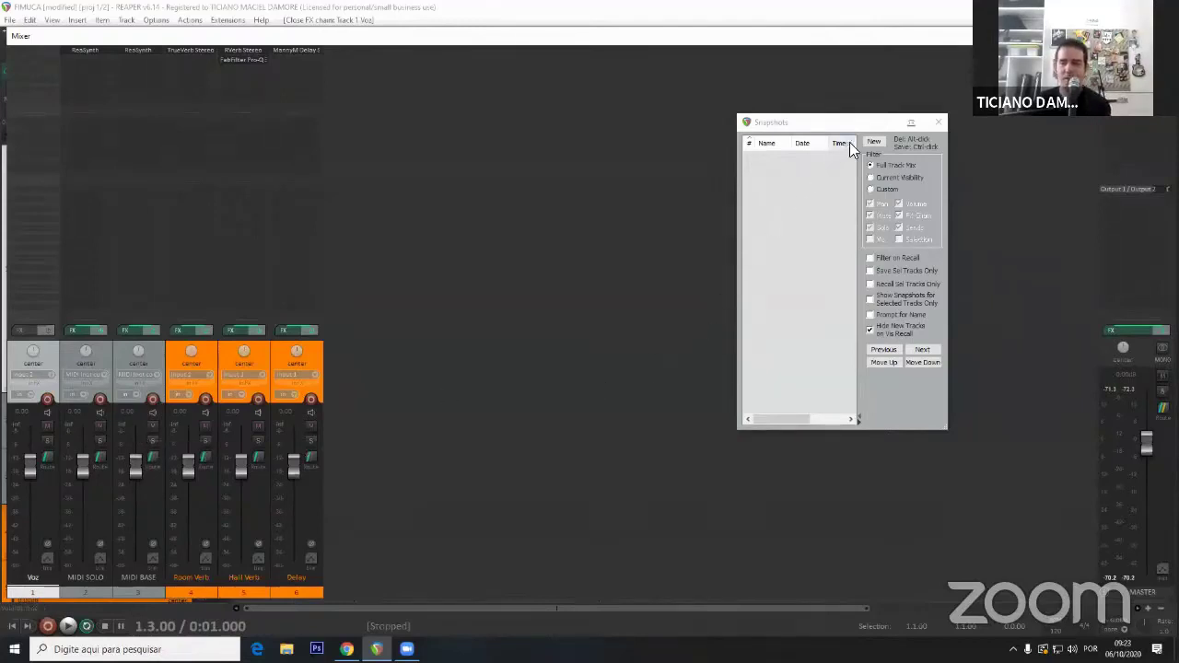
left_click(873, 140)
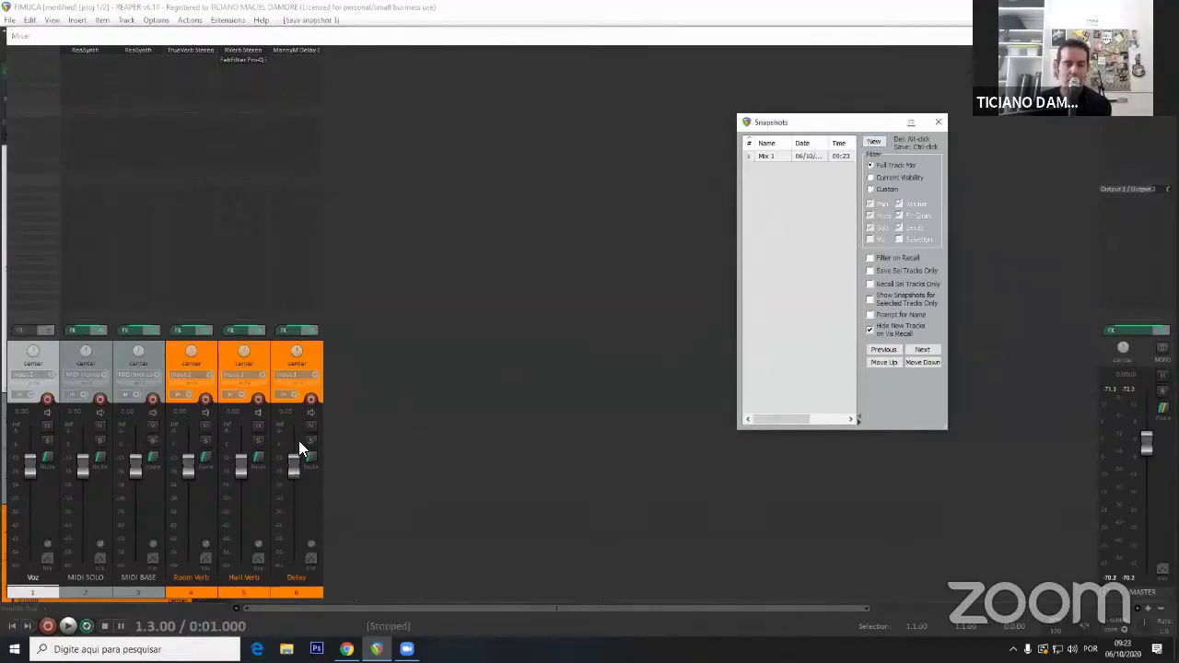
Raise the MIDI SOLO fader slightly, lower the MIDI BASE fader and save this mix as a second snapshot.
left_click_drag(83, 465, 134, 472)
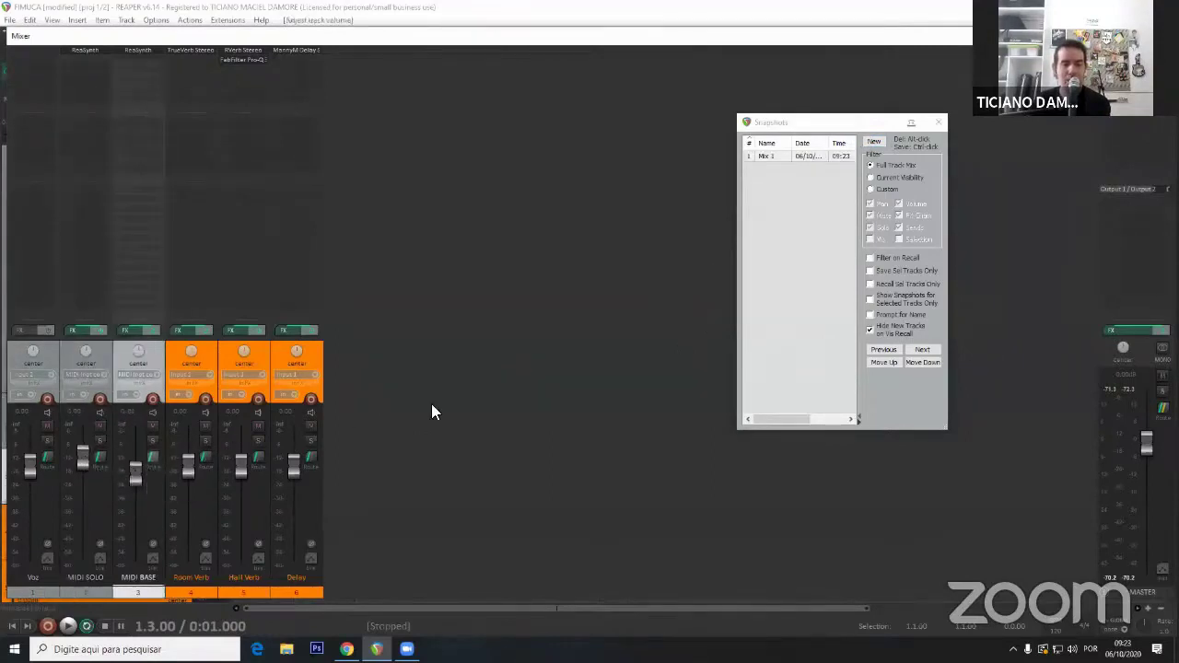
left_click(873, 145)
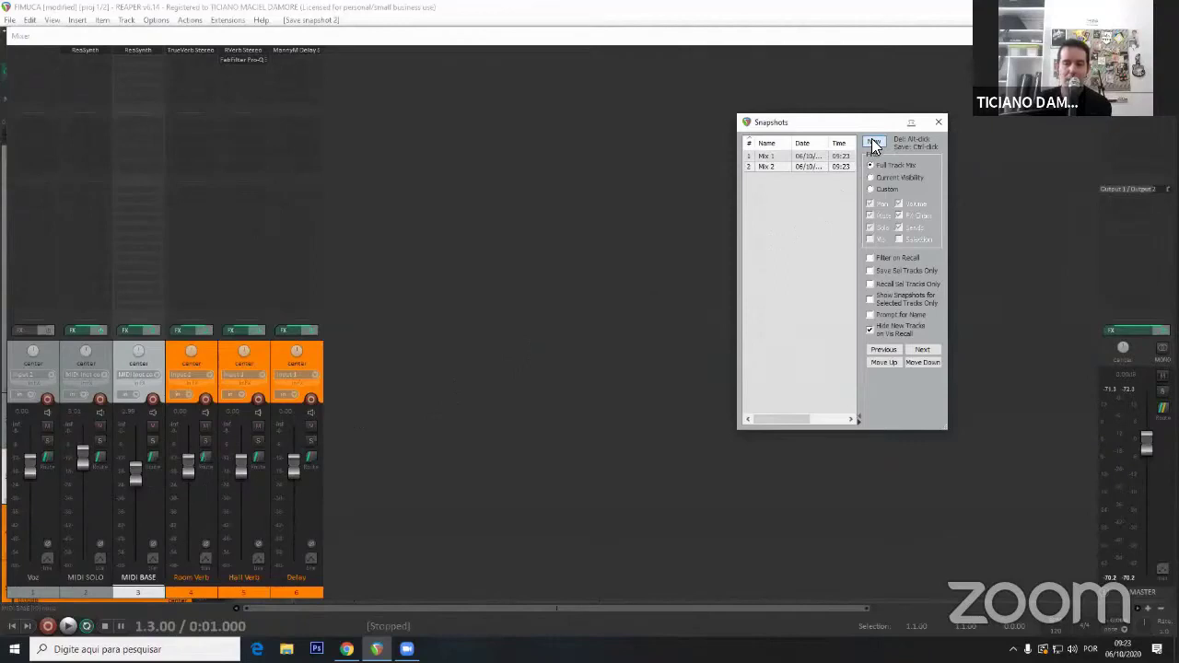
Recall snapshots Mix 1 and Mix 2 in turn, finish on Mix 1 and close the Snapshots window.
left_click(768, 156)
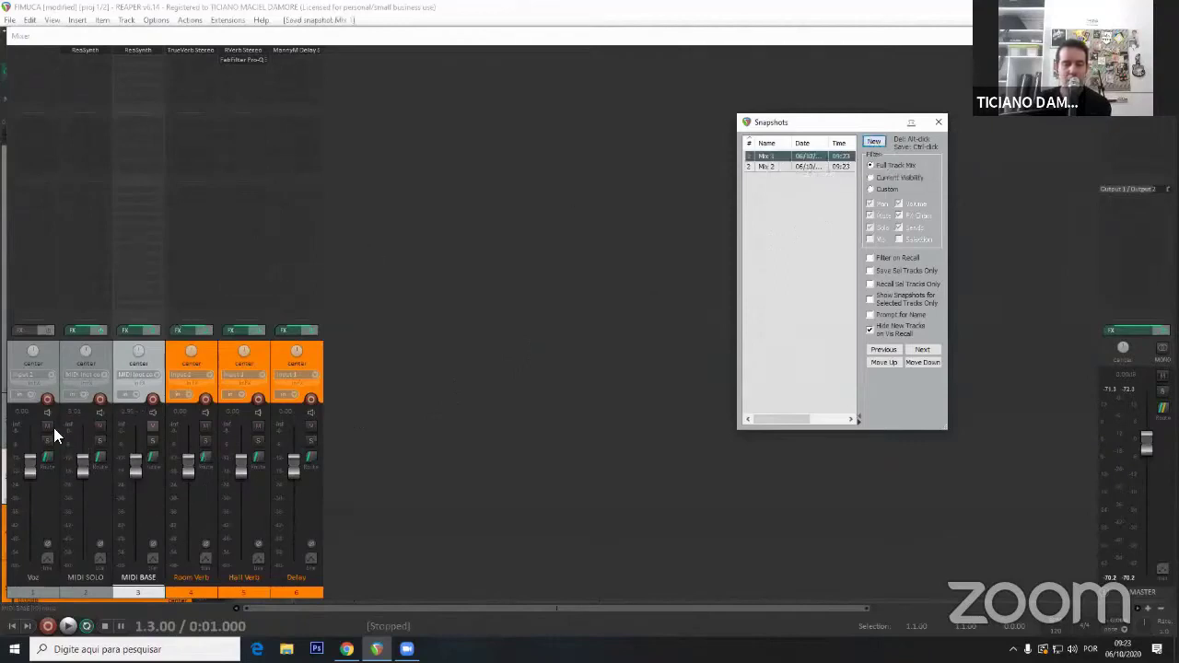
left_click(771, 166)
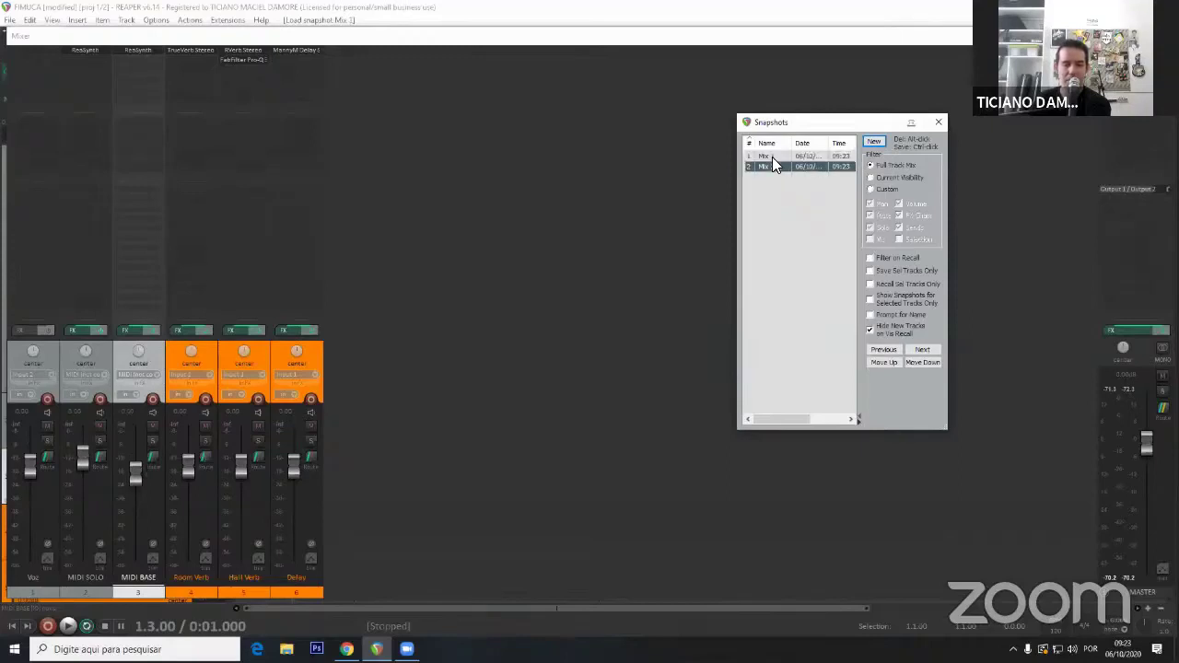
left_click(768, 156)
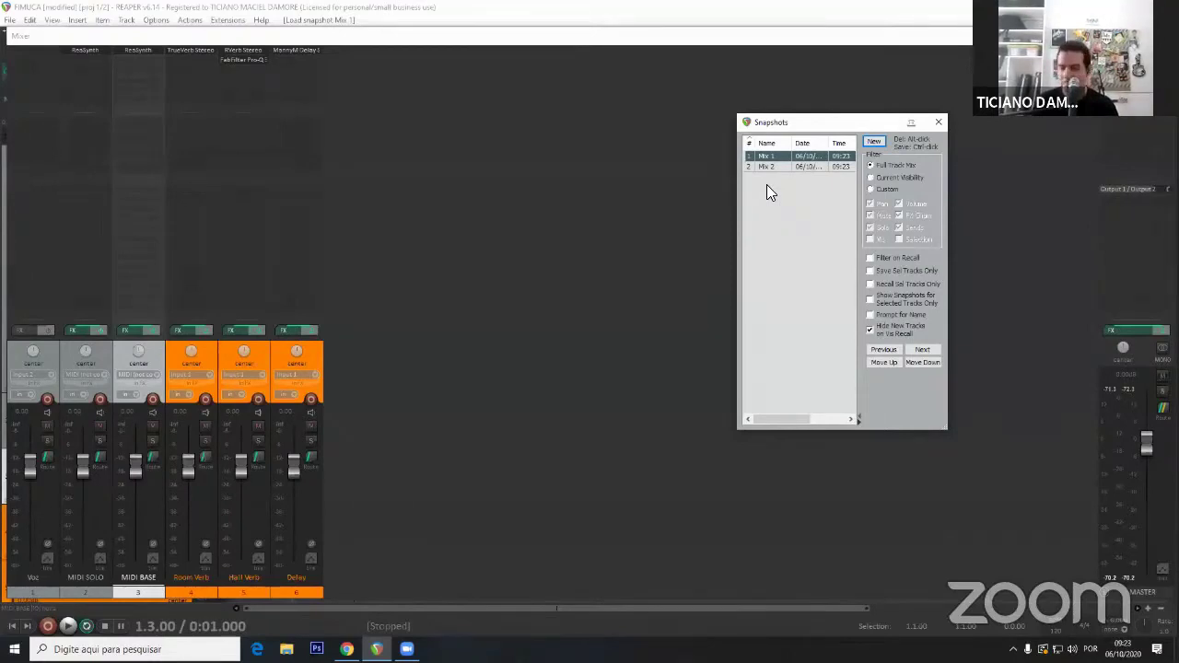
left_click(937, 123)
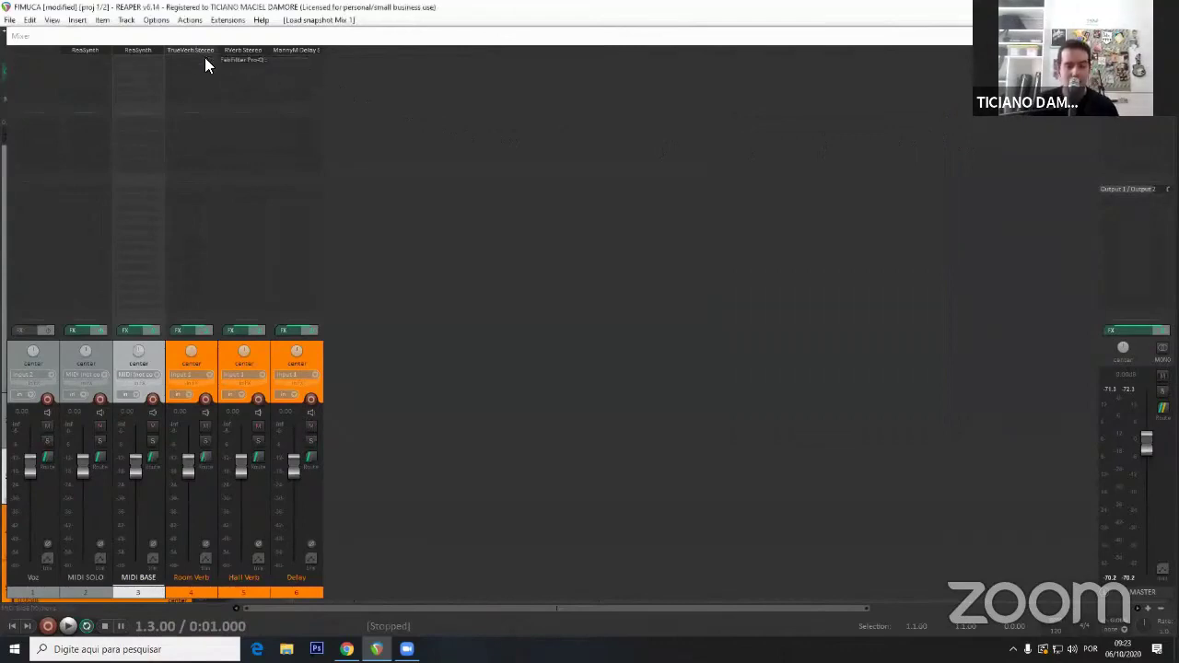
Open the SWS Notes window and write the track note "Gostei" for the MIDI BASE track.
left_click(228, 20)
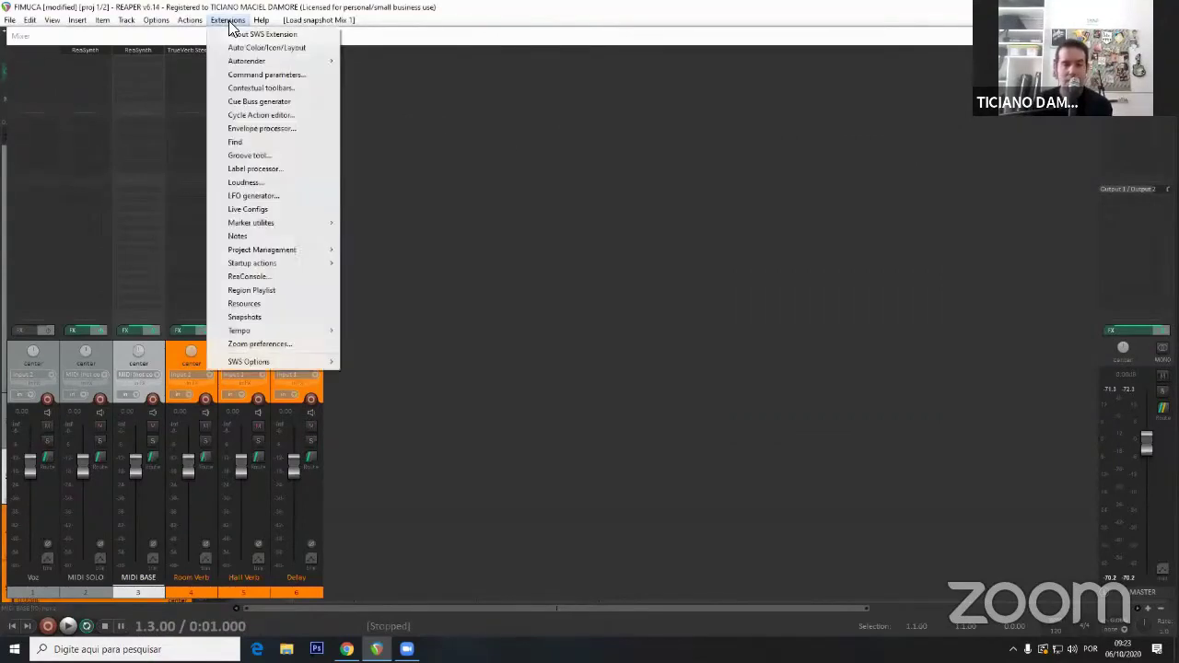
left_click(239, 235)
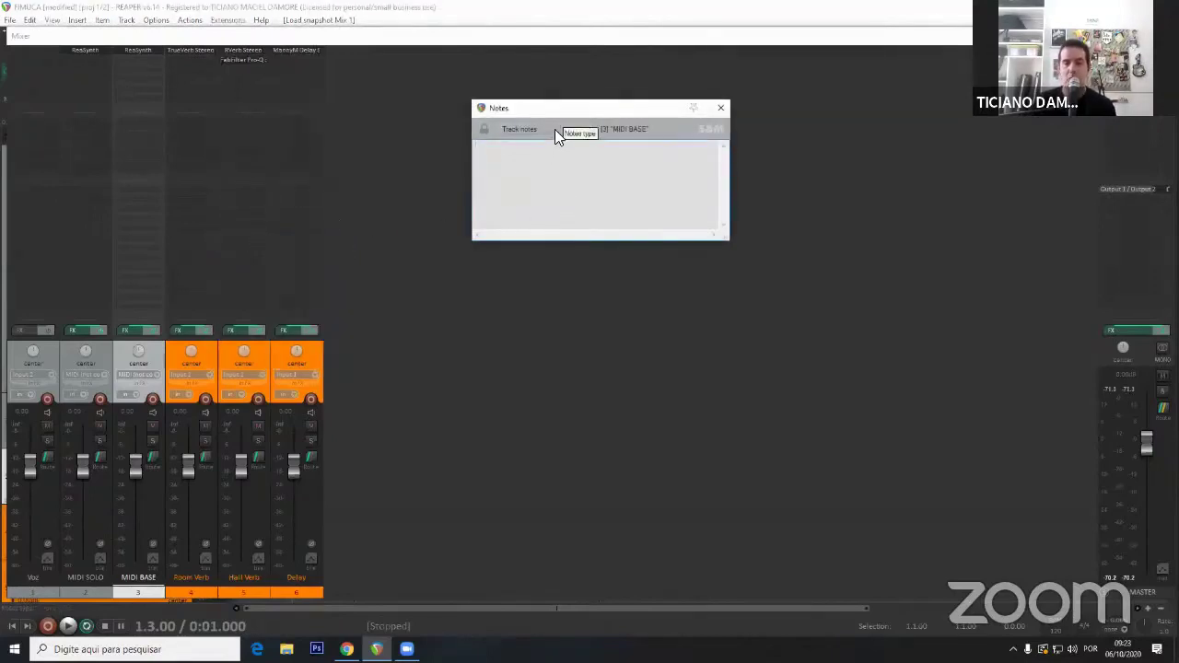
left_click(584, 129)
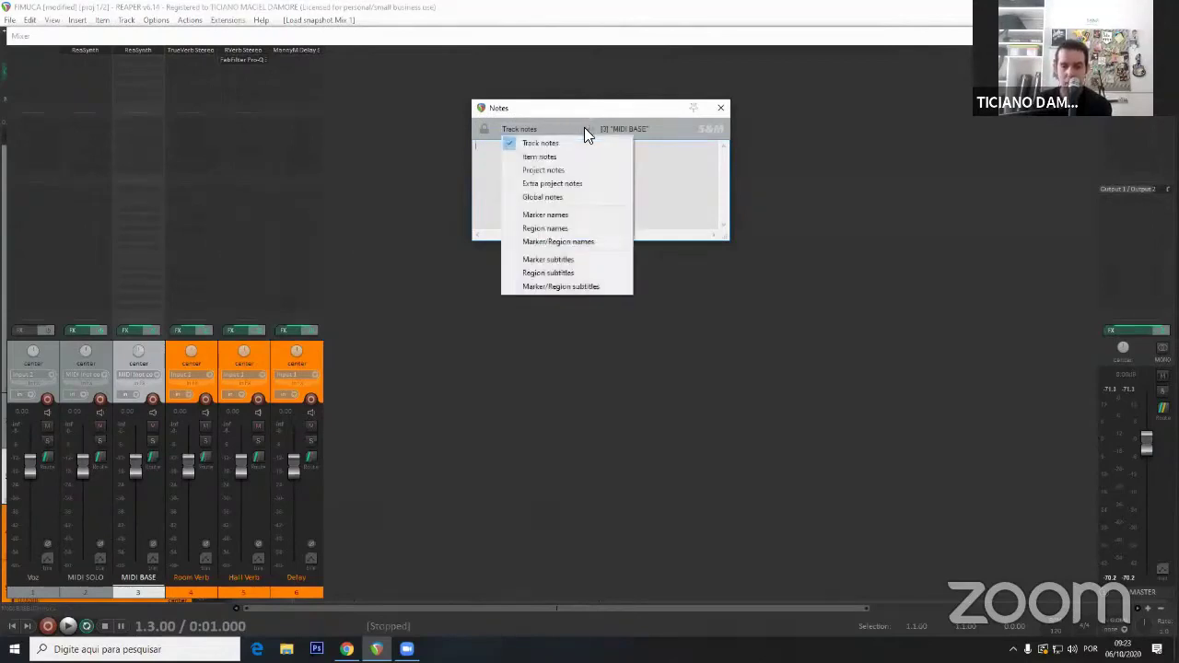
left_click(485, 152)
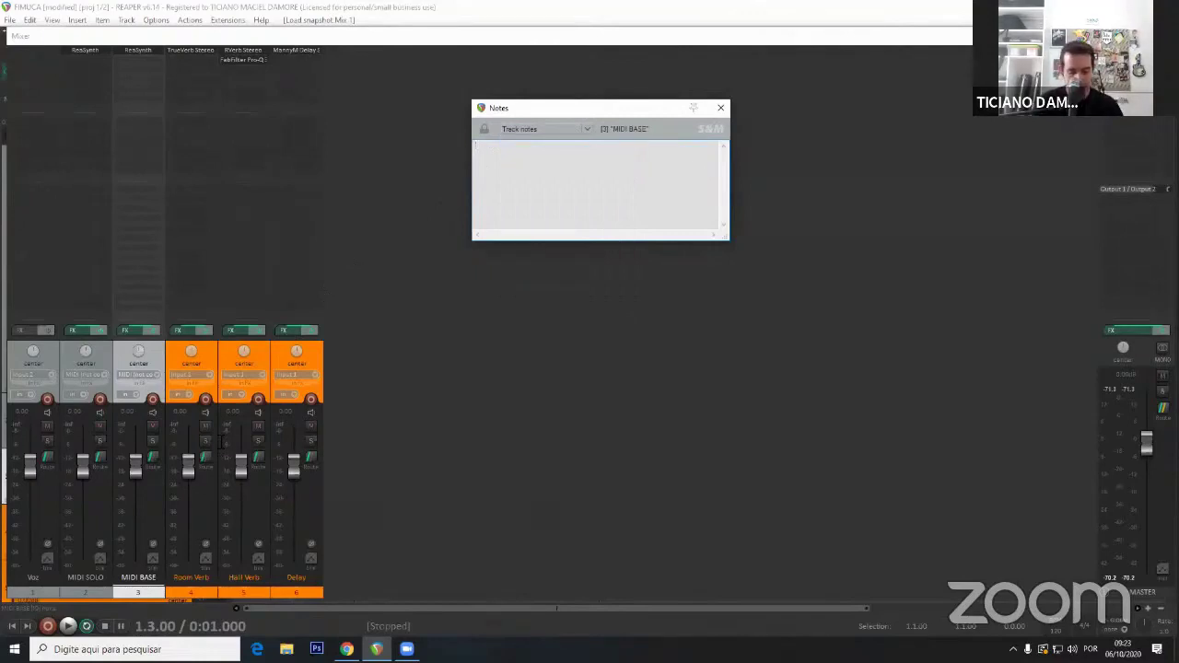
type("Gostei")
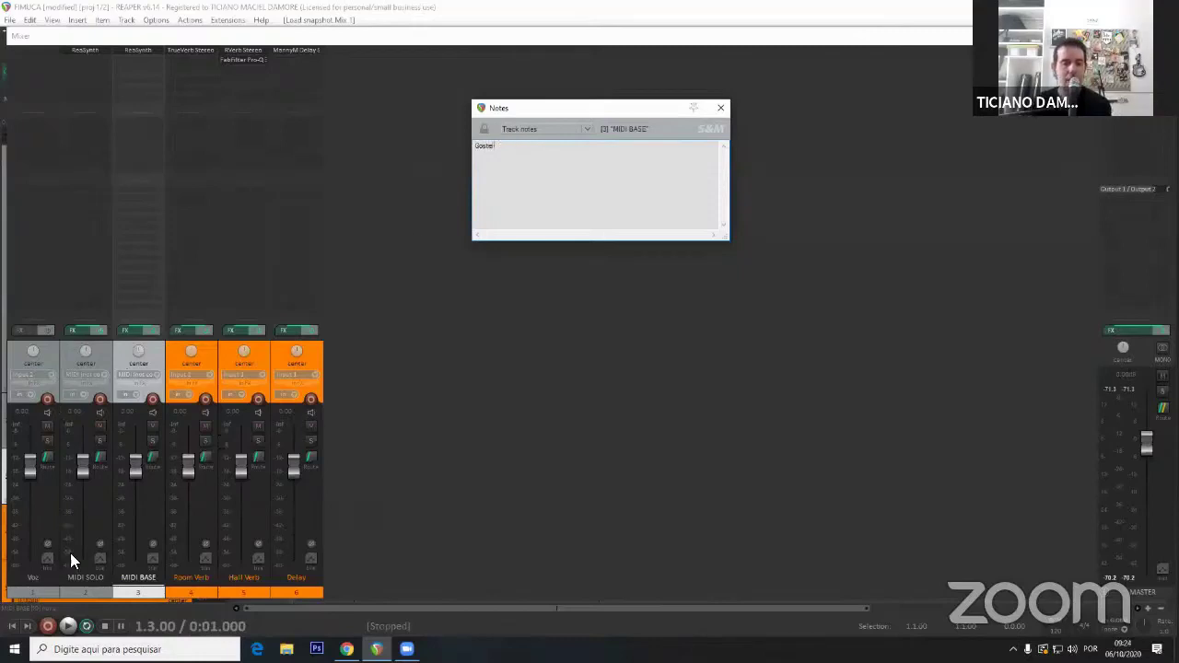
Write the track note "Muito reverb" for the MIDI SOLO track and view the notes of MIDI BASE and MIDI SOLO in turn.
left_click(89, 589)
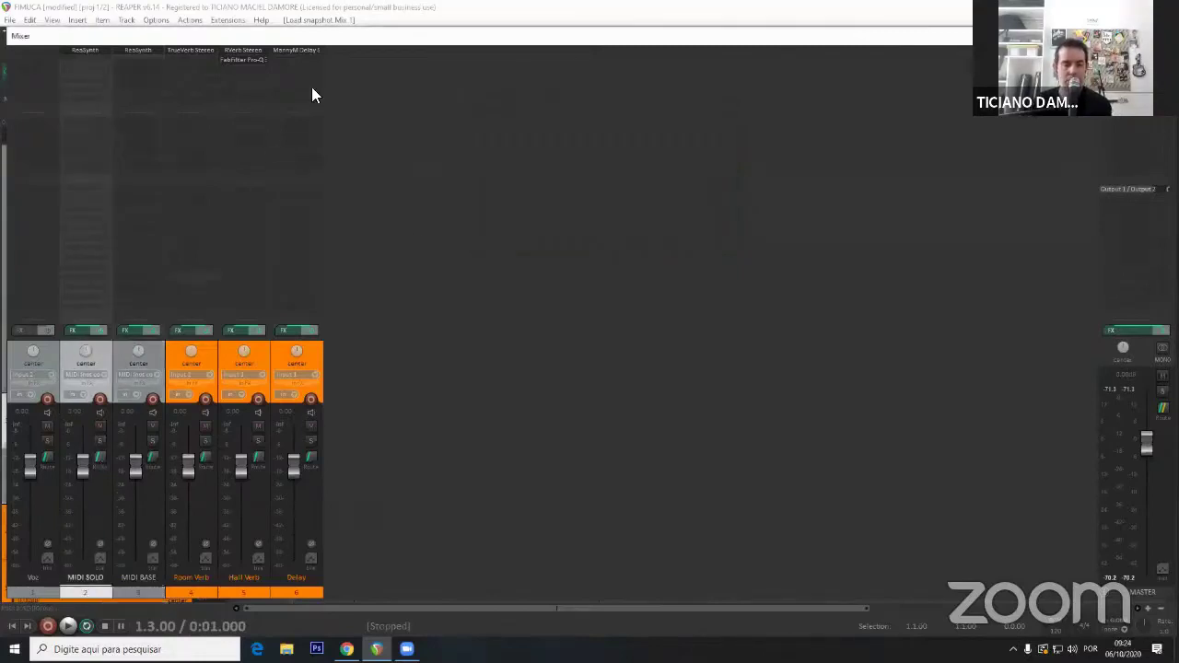
left_click(226, 20)
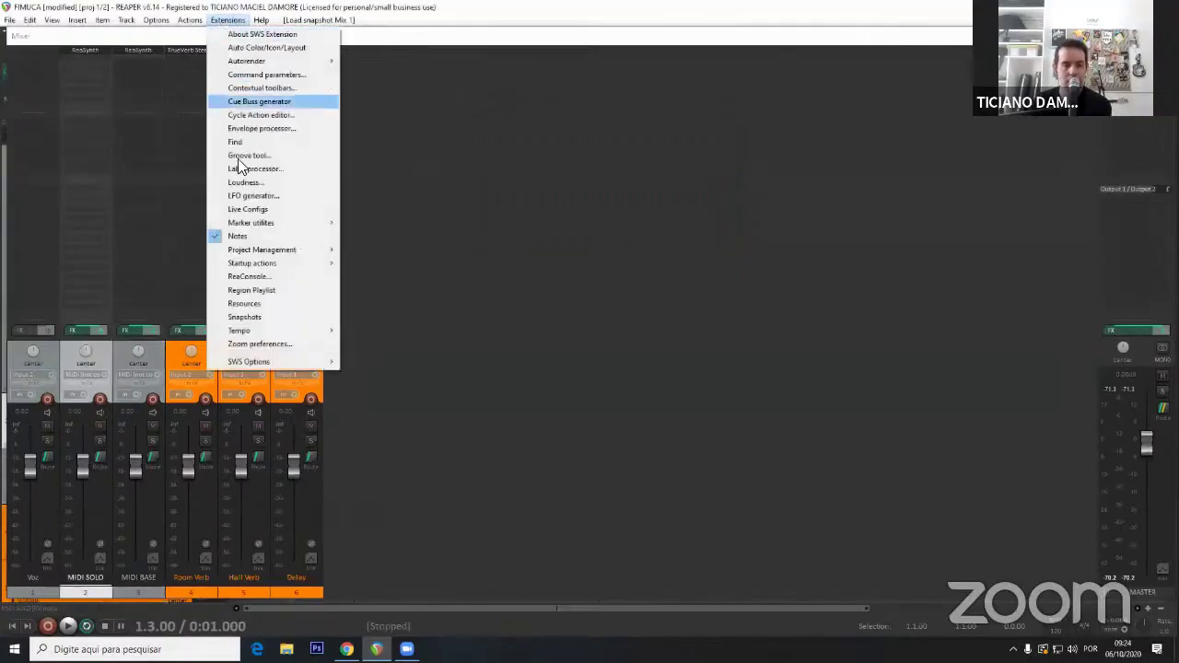
left_click(253, 237)
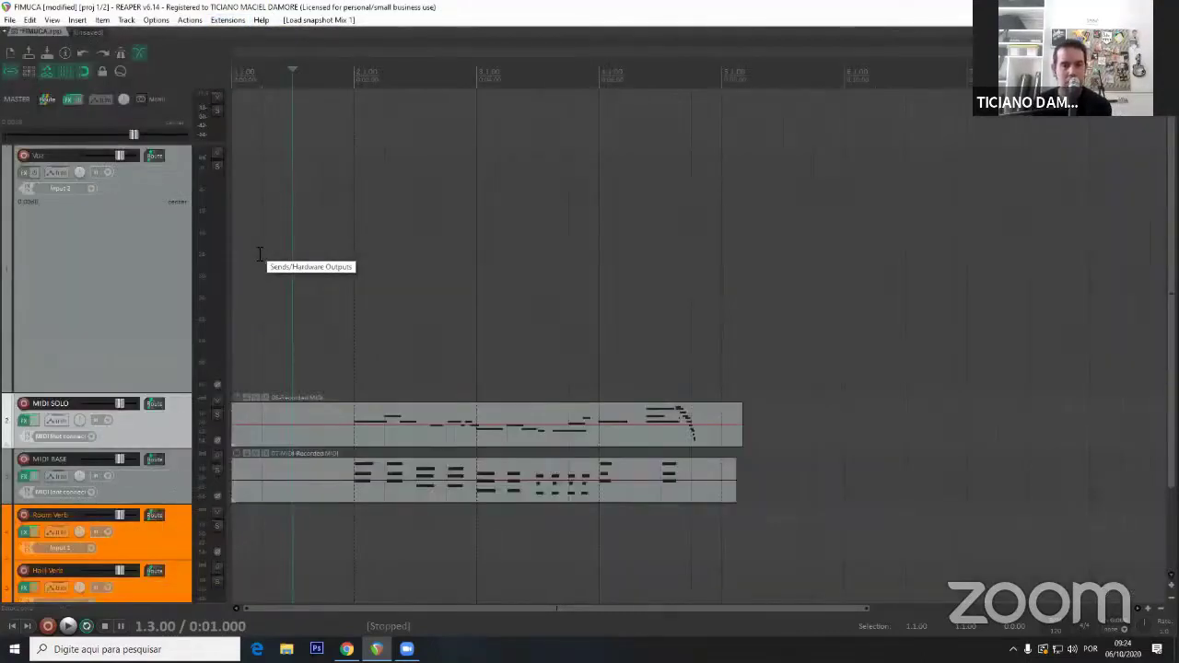
left_click(227, 20)
left_click(264, 236)
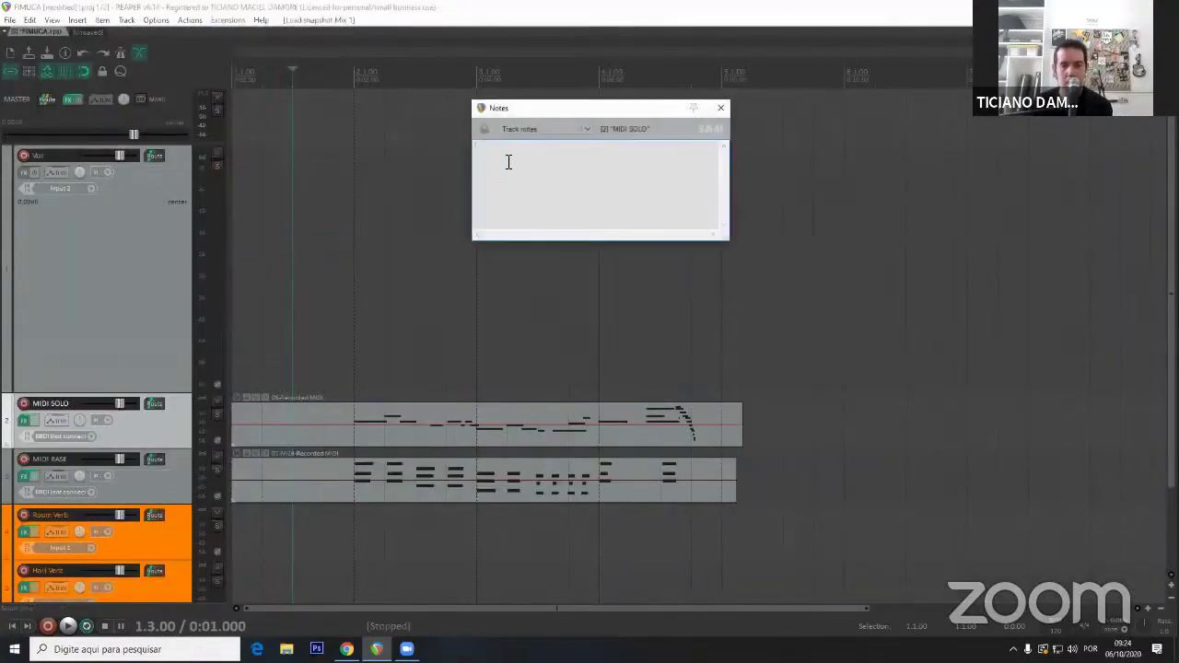
type("Hiito")
type(" reverb")
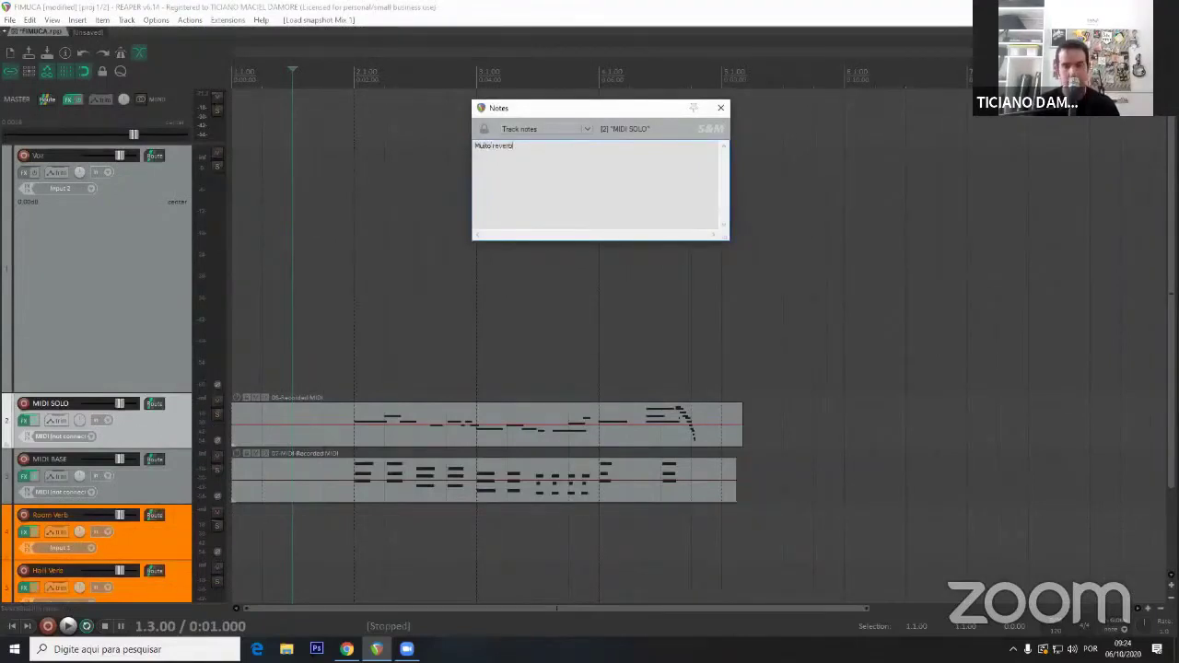
left_click(153, 486)
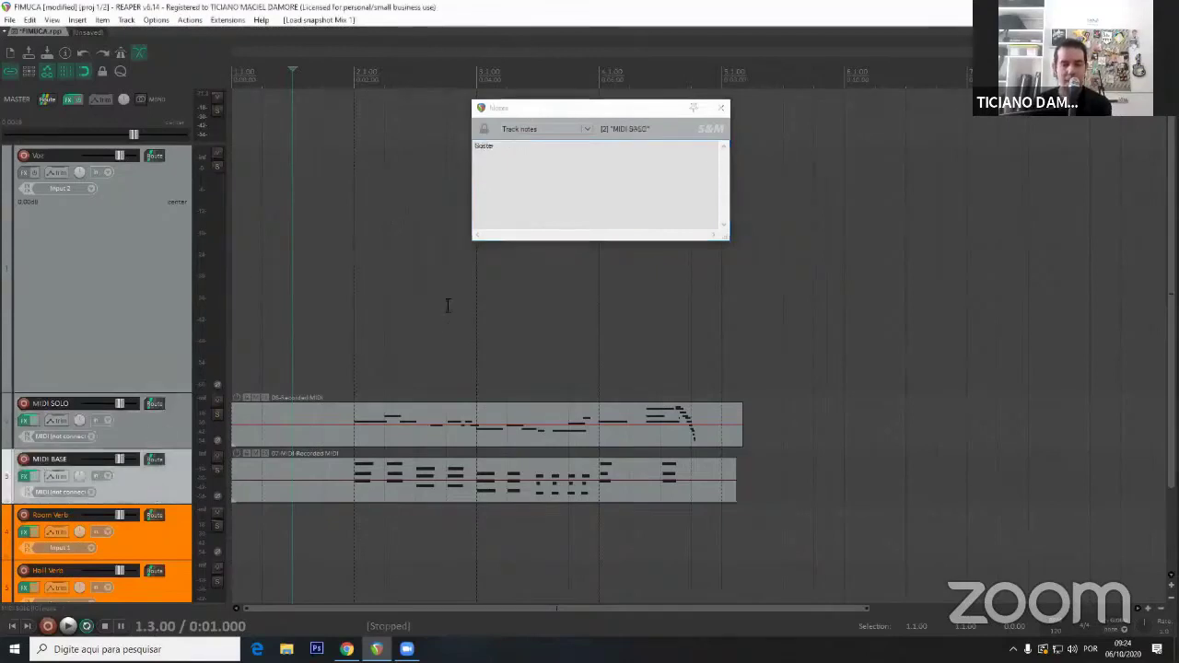
left_click(177, 425)
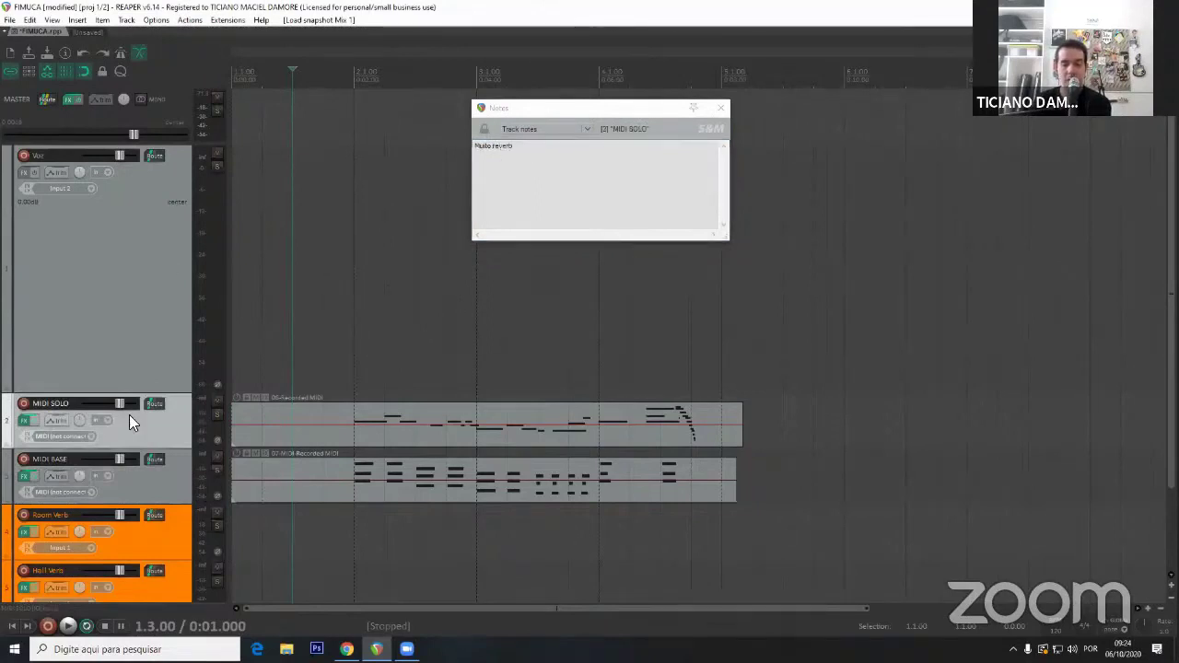
Switch the notes to item notes and write "Irado demais" for the MIDI item on the MIDI SOLO track.
left_click(479, 425)
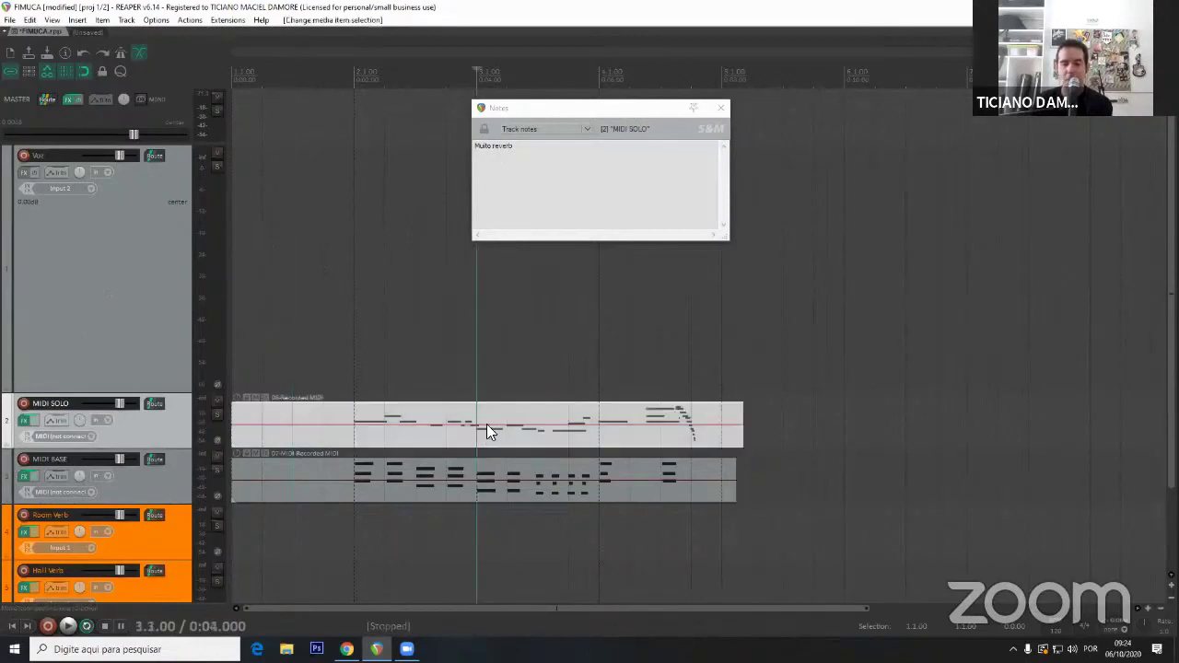
left_click(588, 130)
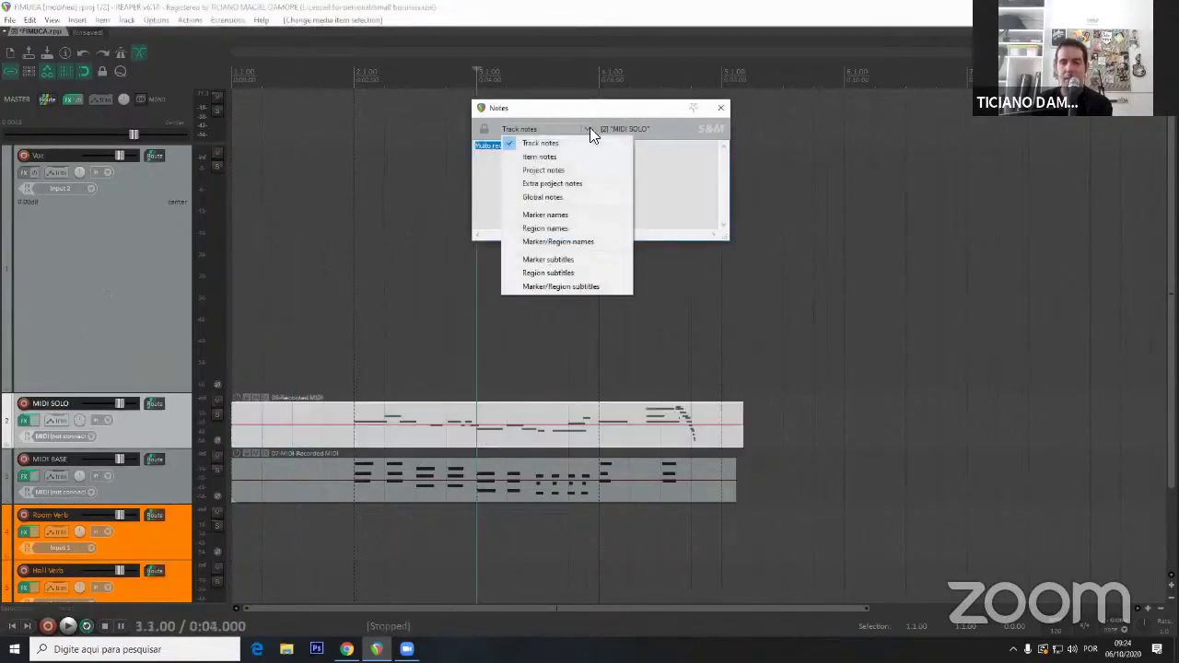
left_click(540, 157)
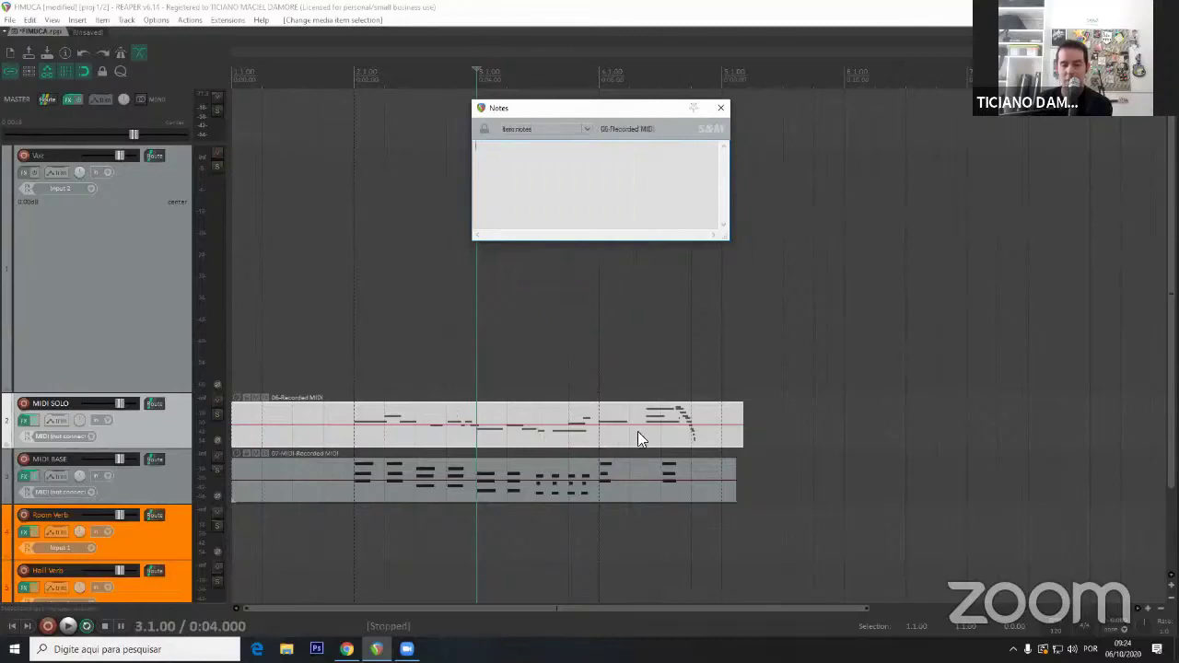
left_click(523, 151)
type("Baixo demais")
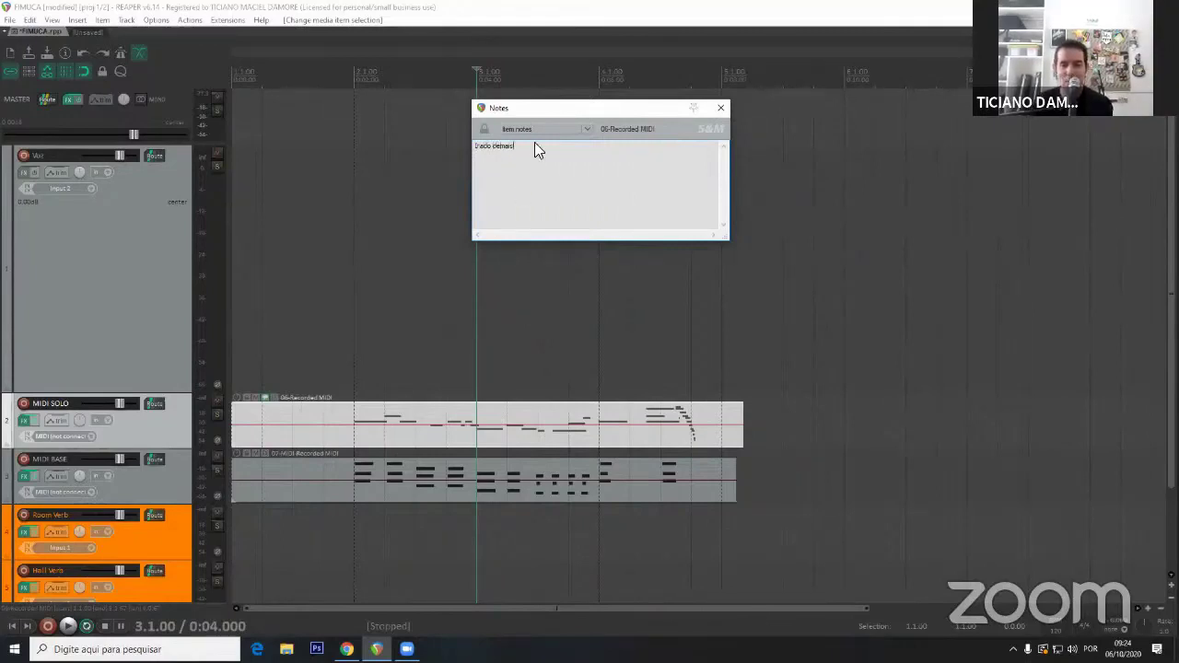
View the item notes of the MIDI BASE and MIDI SOLO items in turn and close the Notes window.
left_click(523, 486)
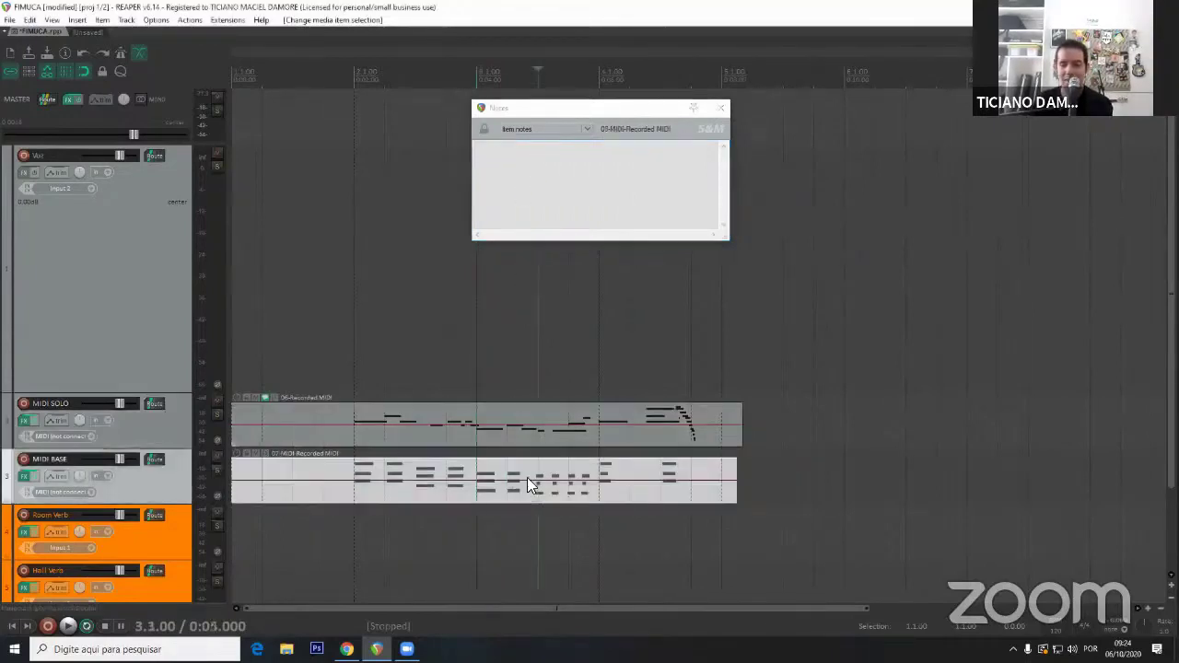
left_click(544, 429)
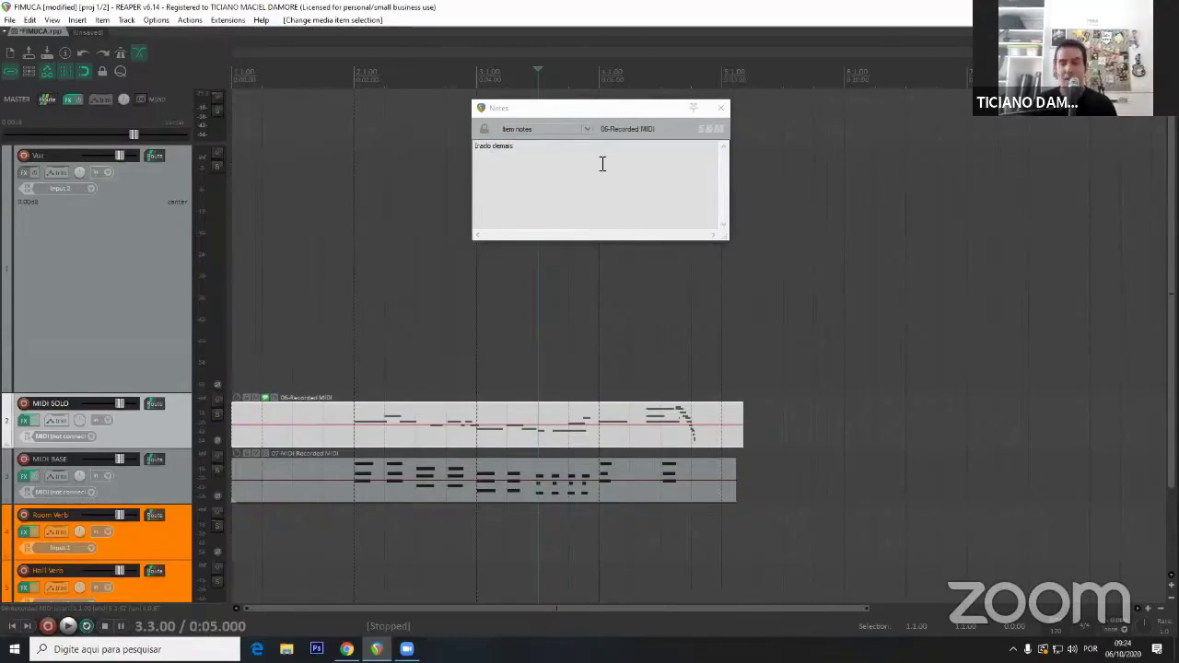
left_click(723, 109)
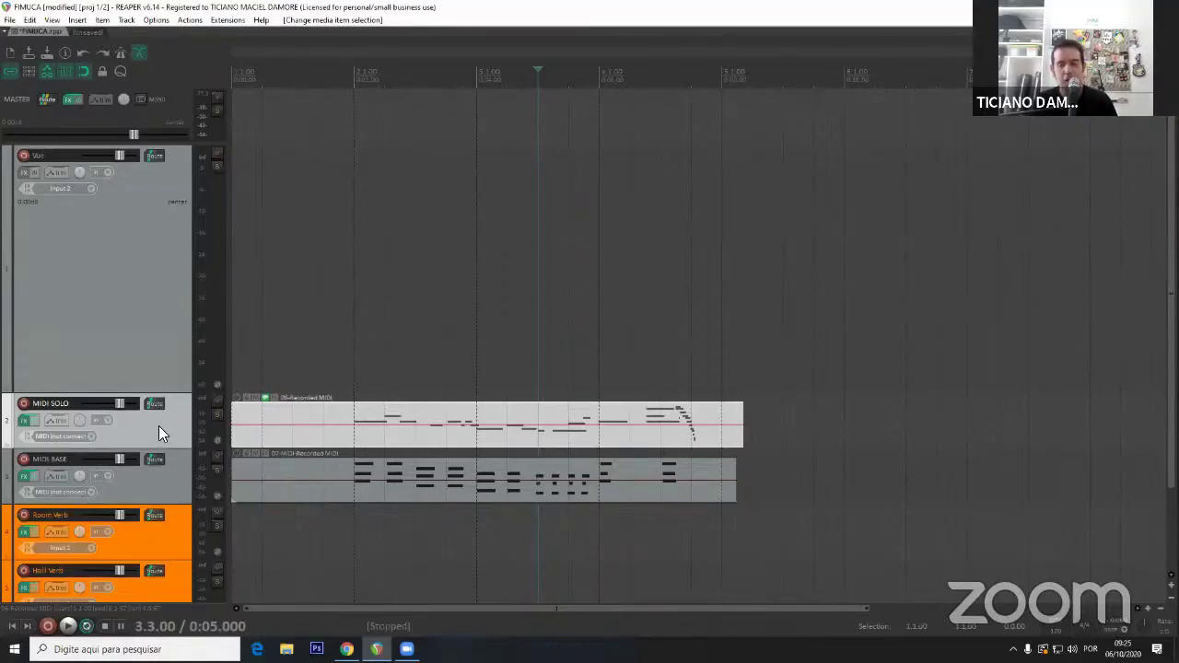
Hide the selected MIDI SOLO track and show all tracks again.
key("h")
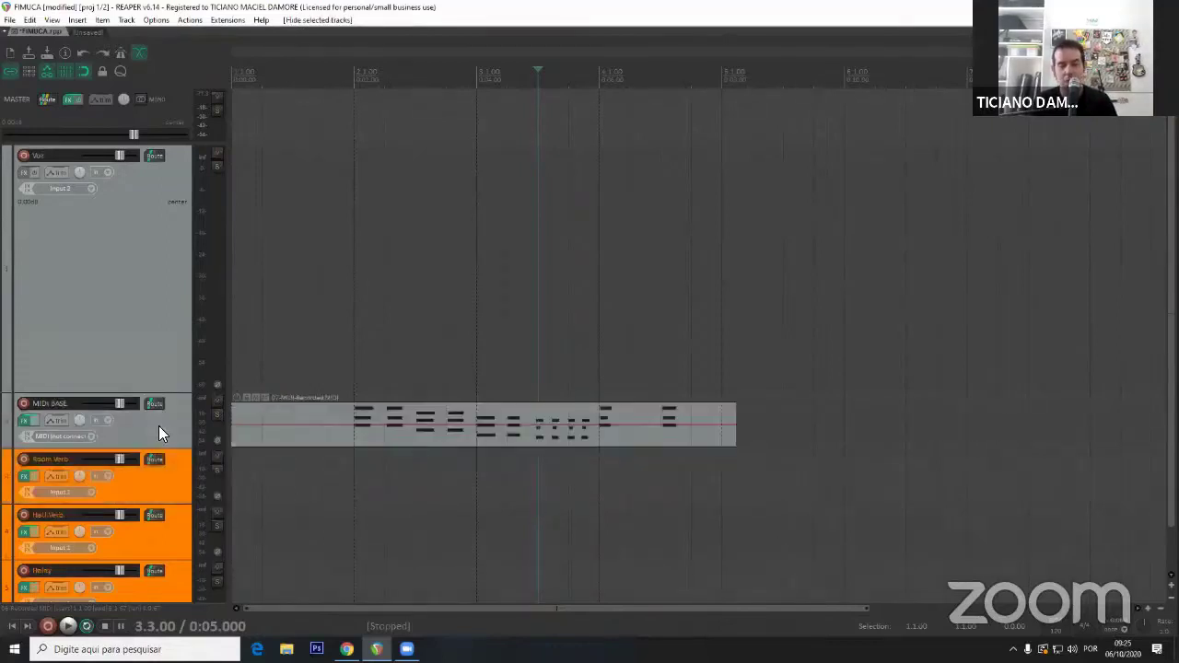
key("ctrl+z")
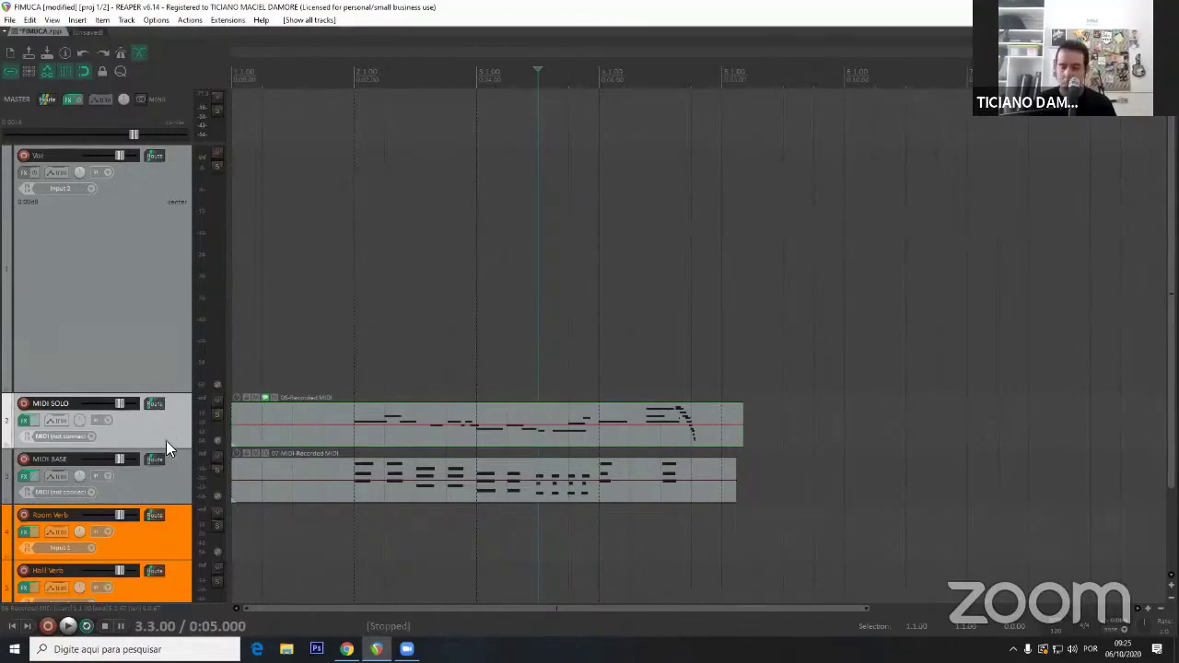
Copy the FX chain of the MIDI SOLO track to the Voz track, then inspect and close the Voz FX chain.
left_click(25, 421)
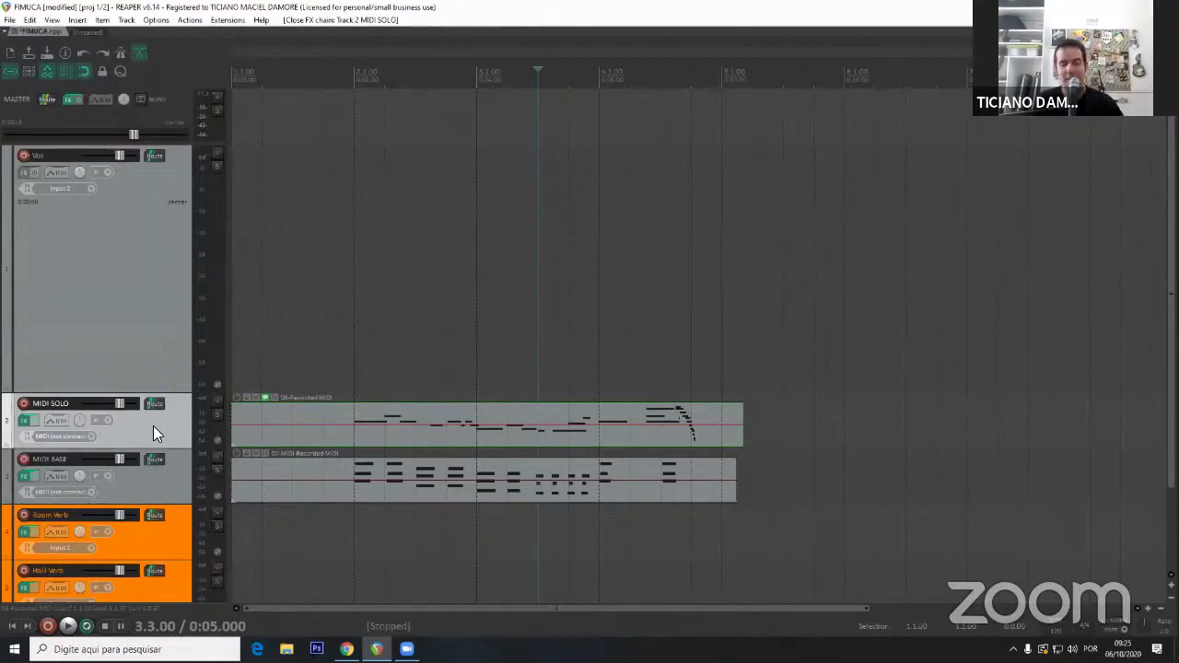
left_click(129, 245)
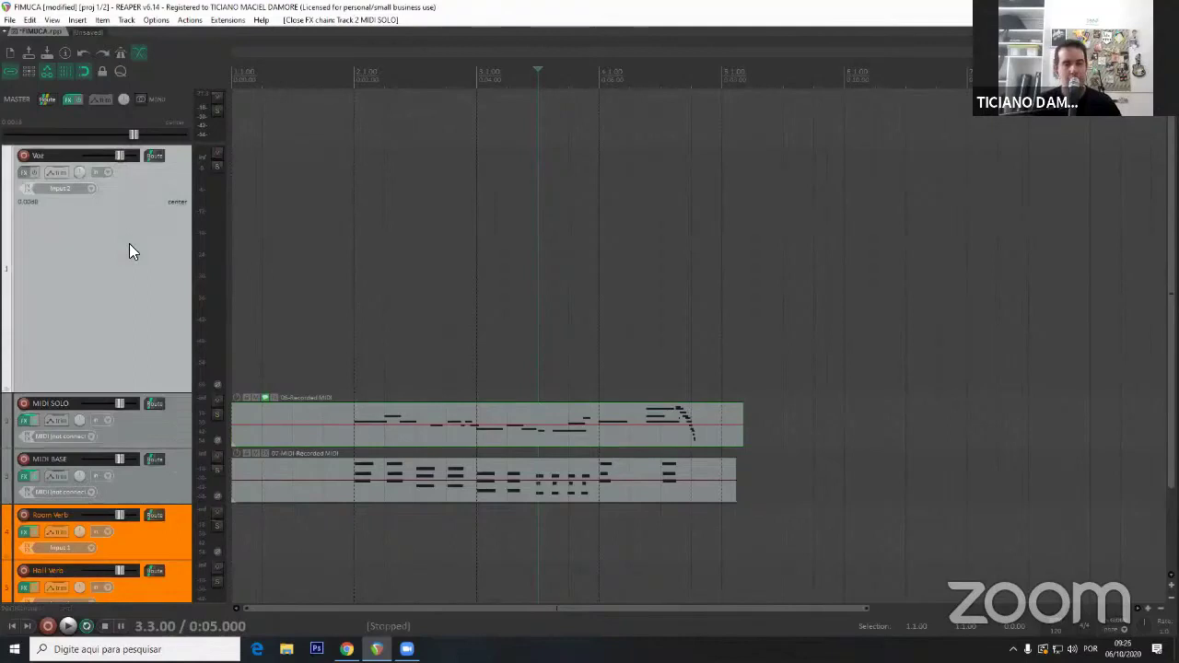
key("ctrl+v")
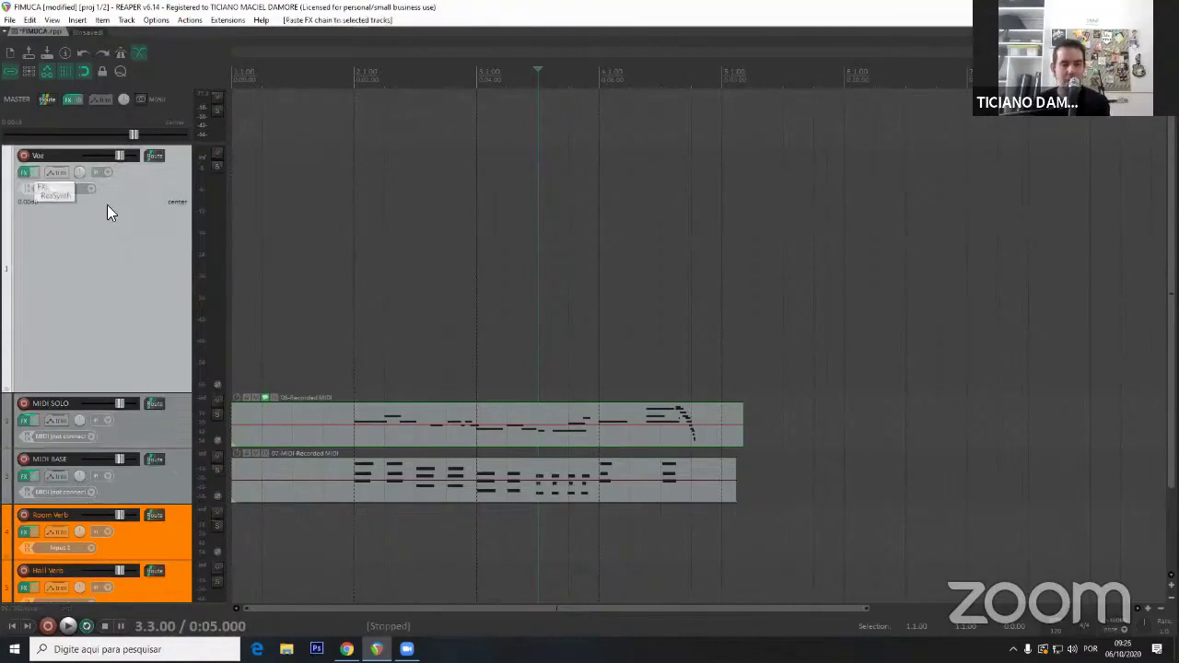
left_click(25, 175)
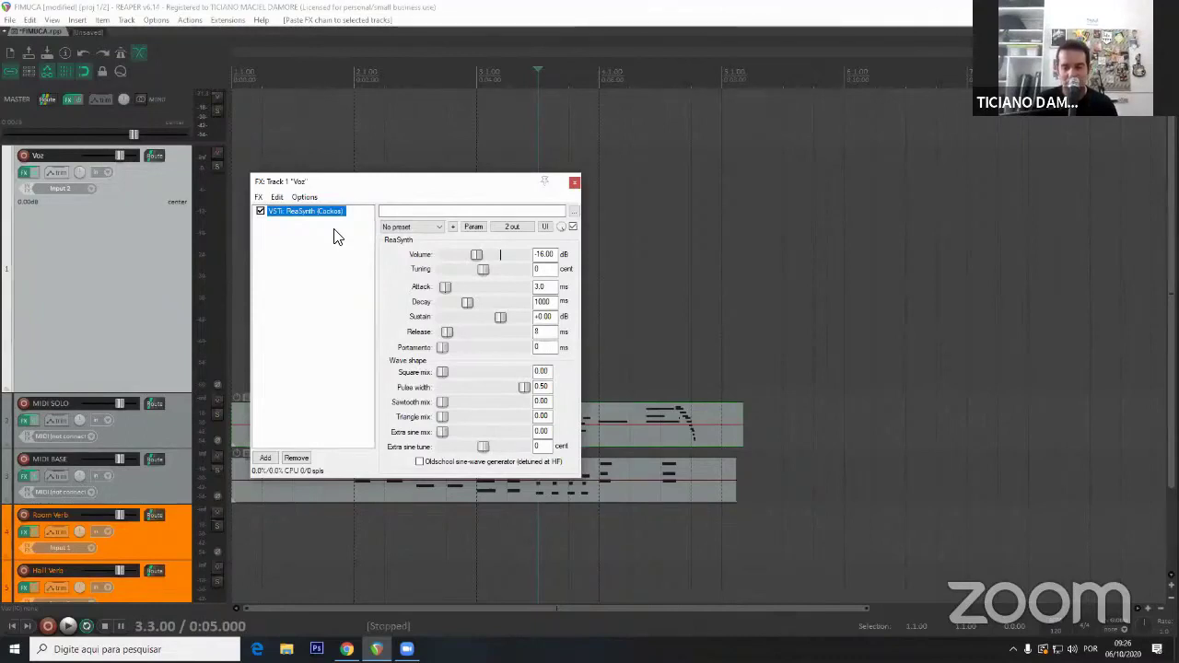
left_click(574, 182)
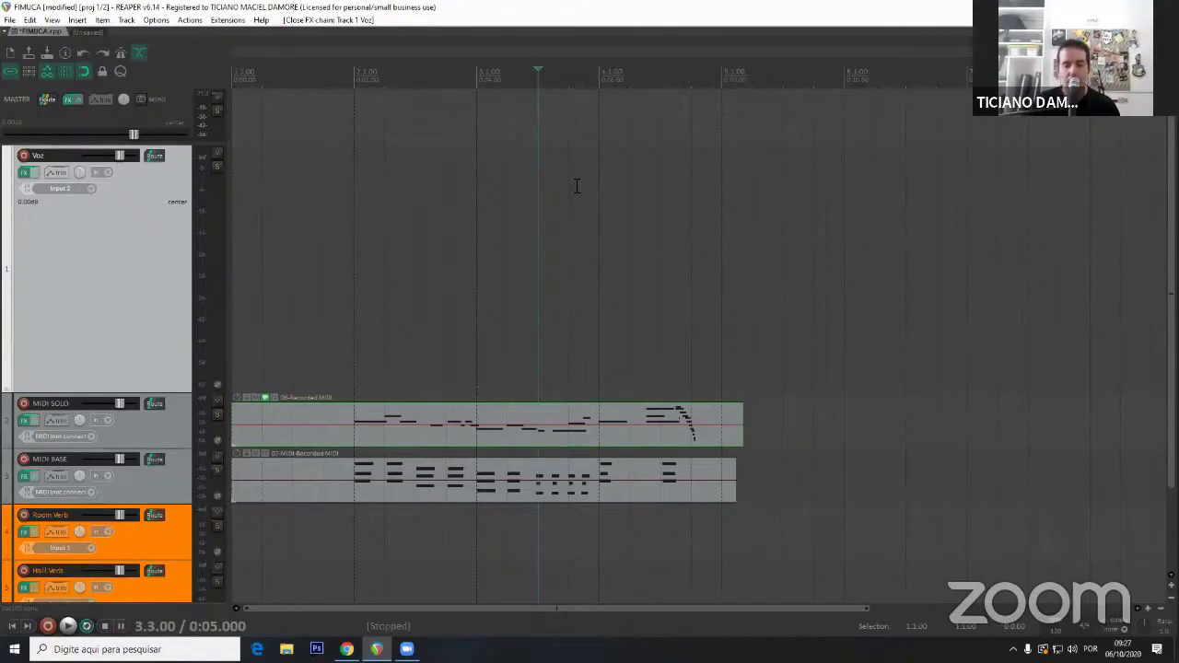
Switch to the browser, view the Language Packs page among the REAPER website's resources and return to REAPER.
key("alt+Tab")
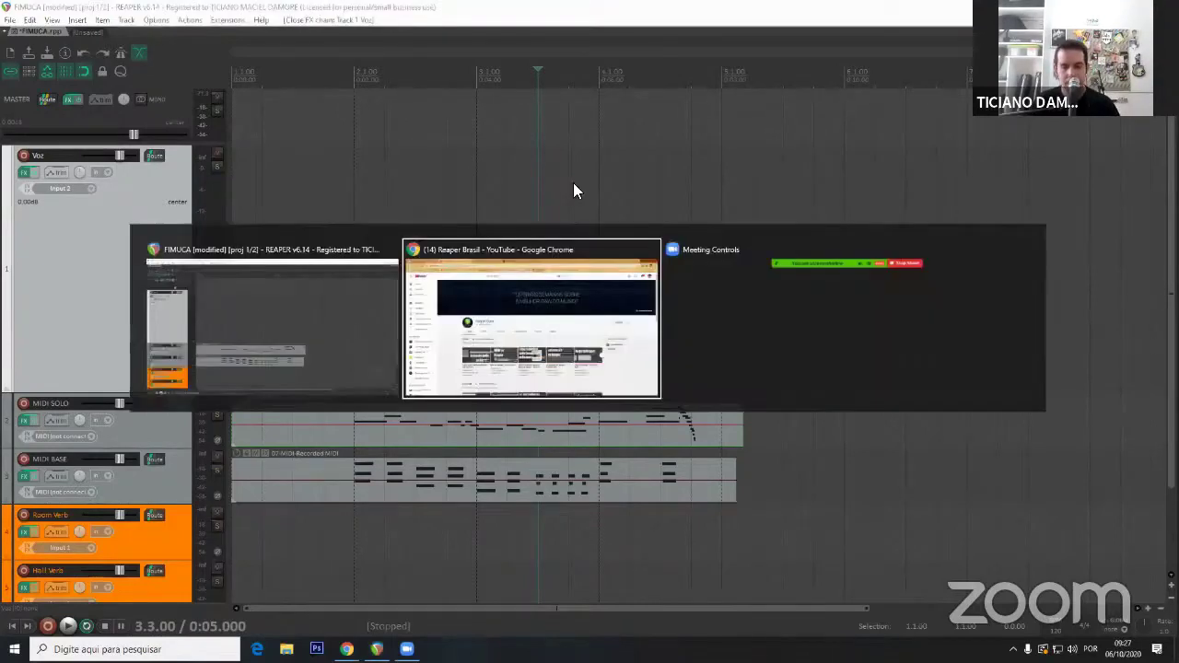
key("alt+Tab")
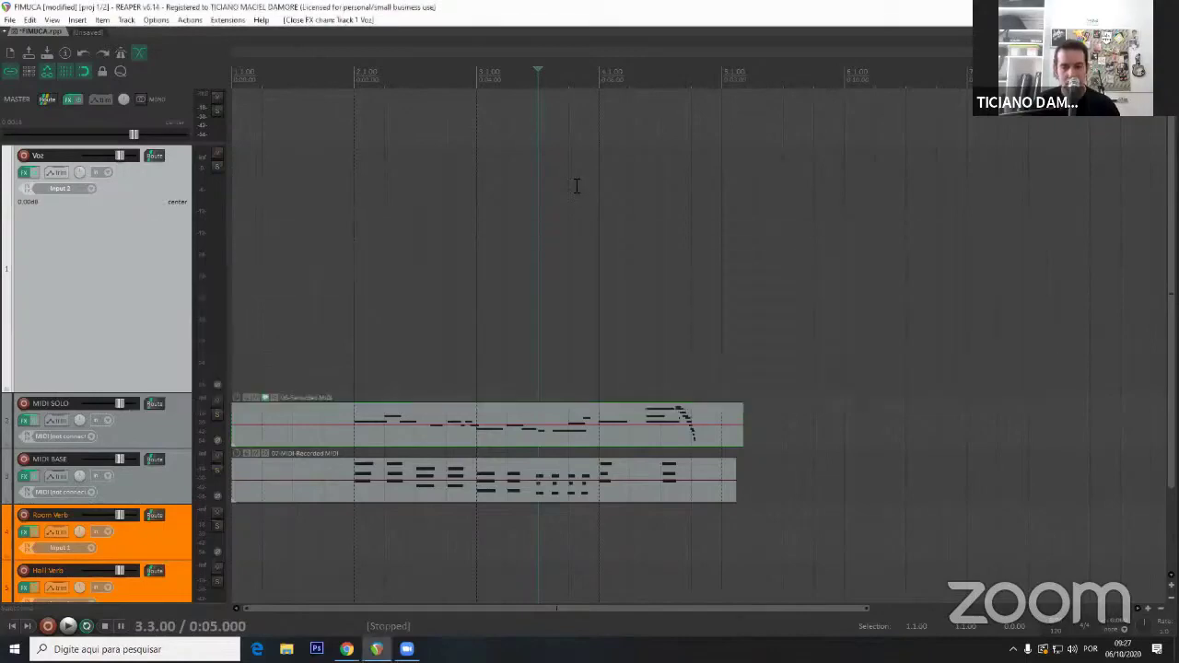
key("alt+Tab")
key("ctrl+Tab")
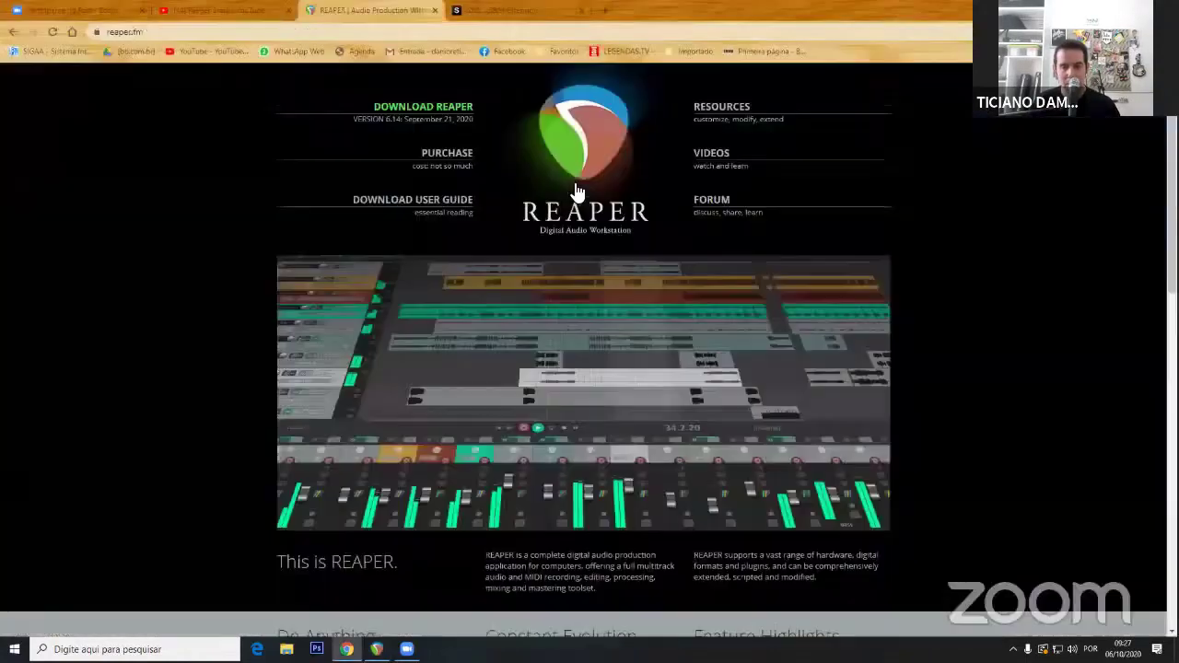
left_click(730, 120)
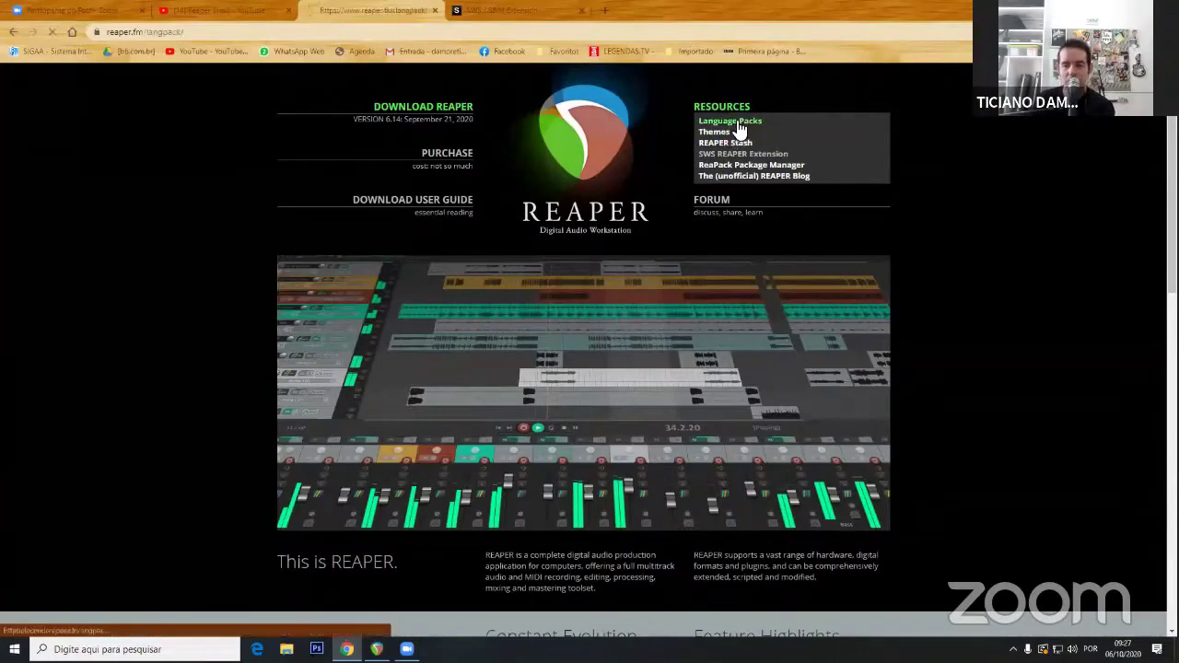
left_click(737, 125)
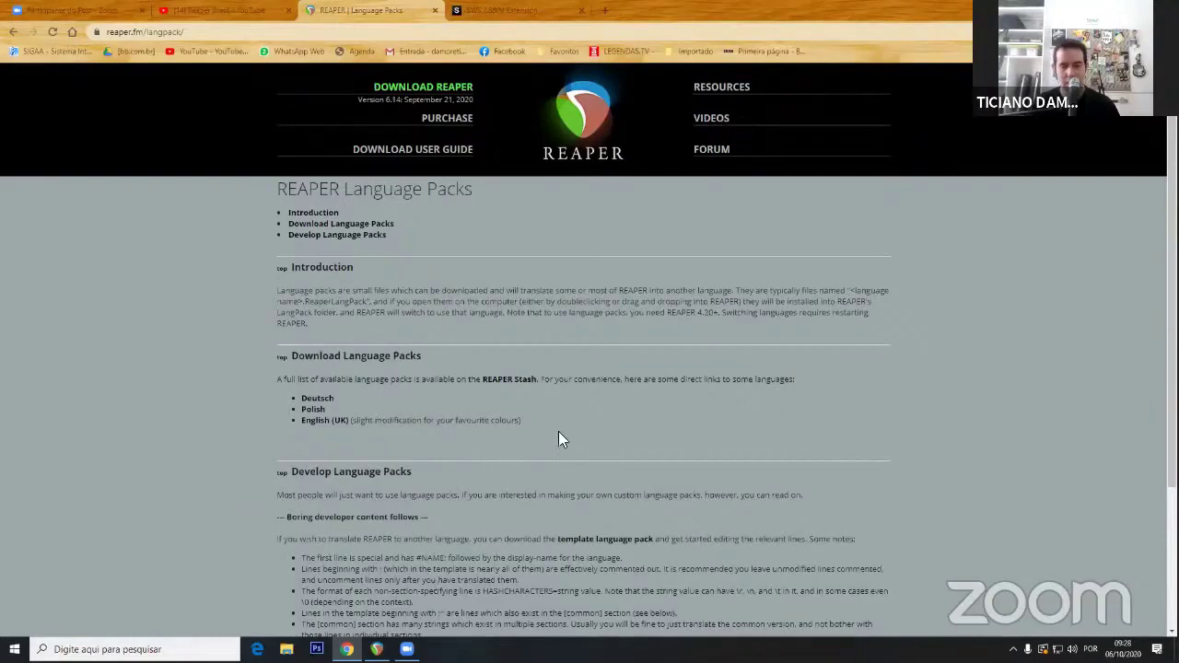
key("alt+Tab")
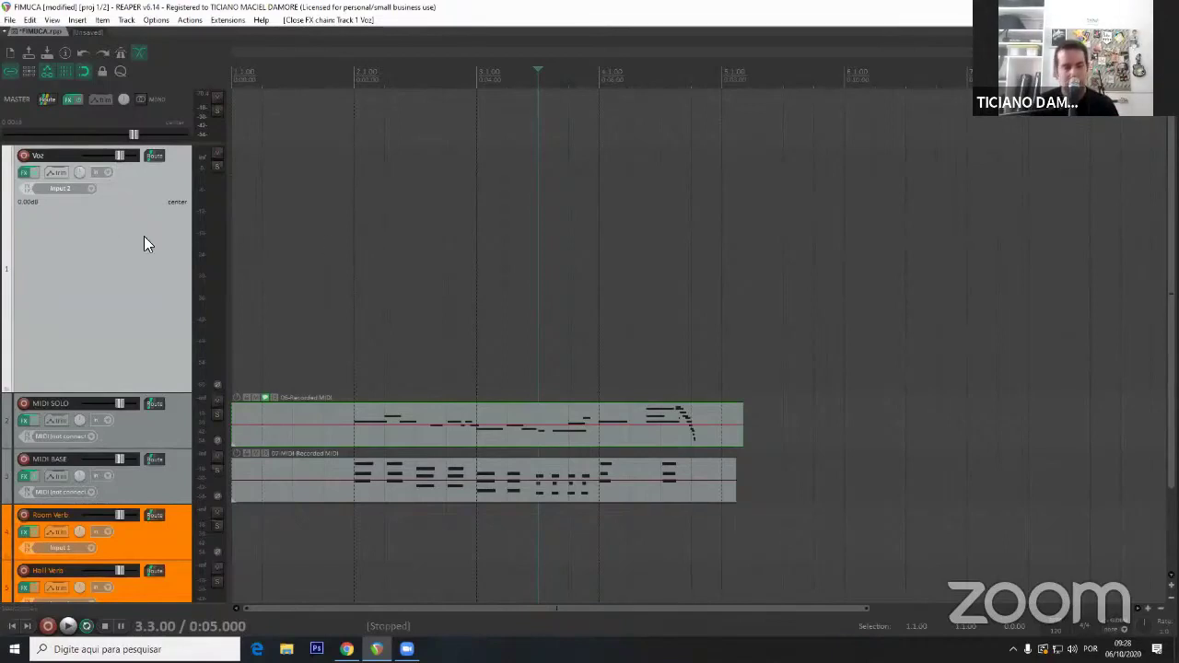
Remove ReaSynth from the FX chain of the Voz track and close the chain window.
left_click(25, 174)
left_click(300, 458)
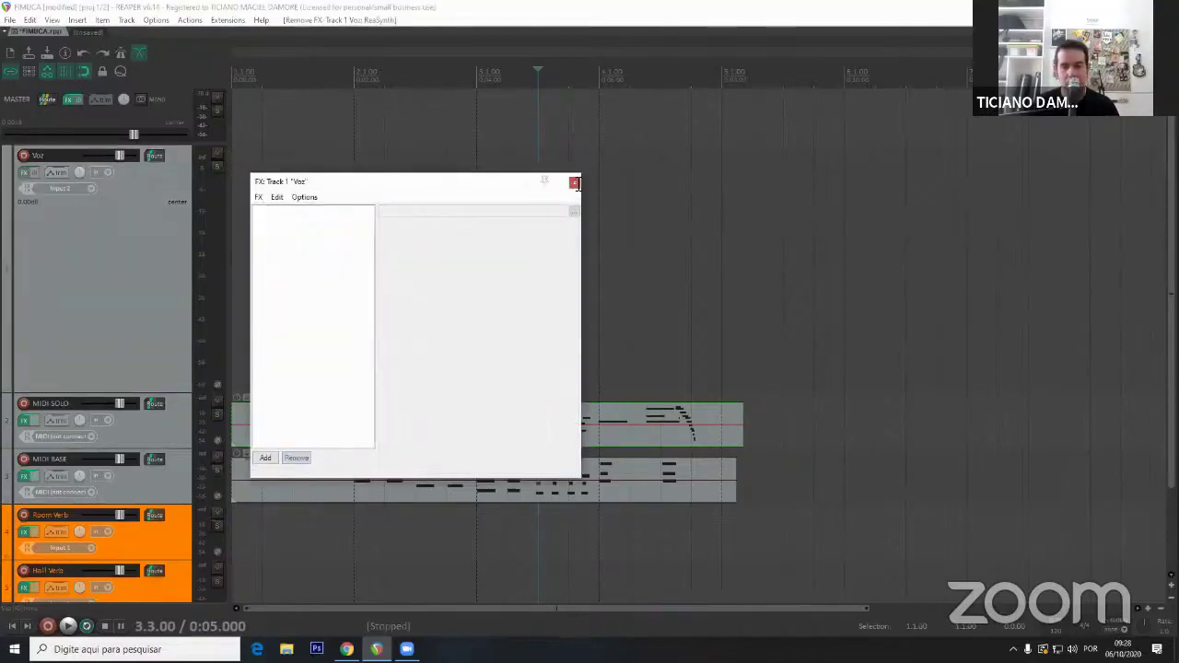
left_click(575, 182)
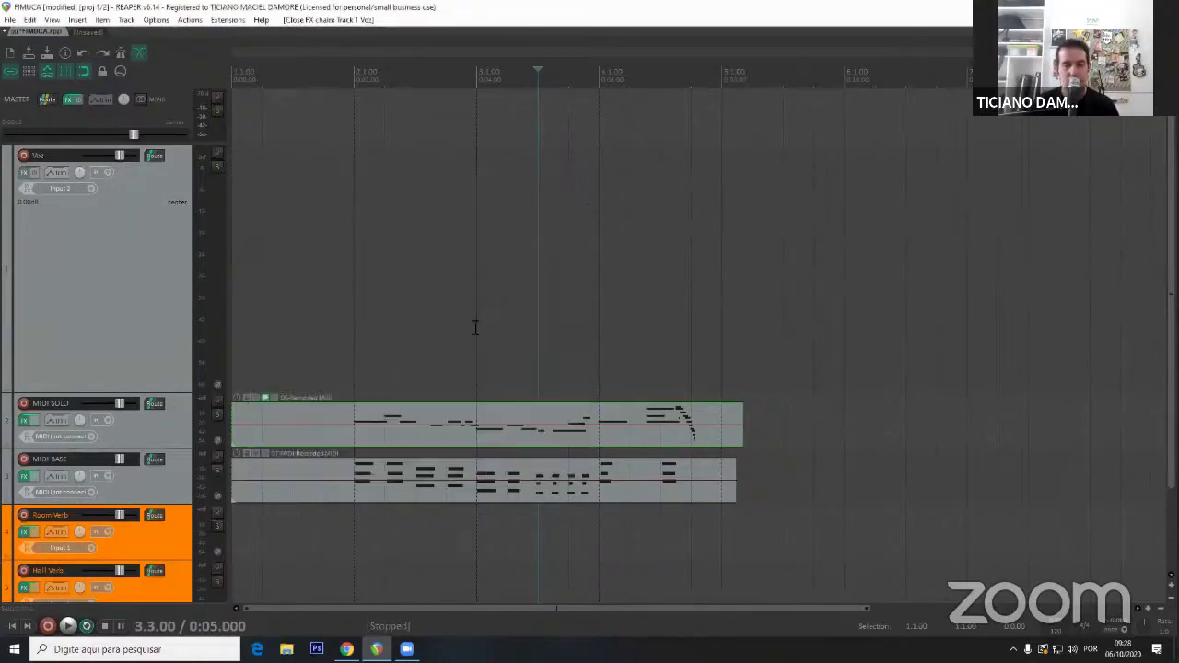
Inspect the FX chains of the MIDI SOLO and MIDI BASE tracks and close both windows.
left_click(25, 421)
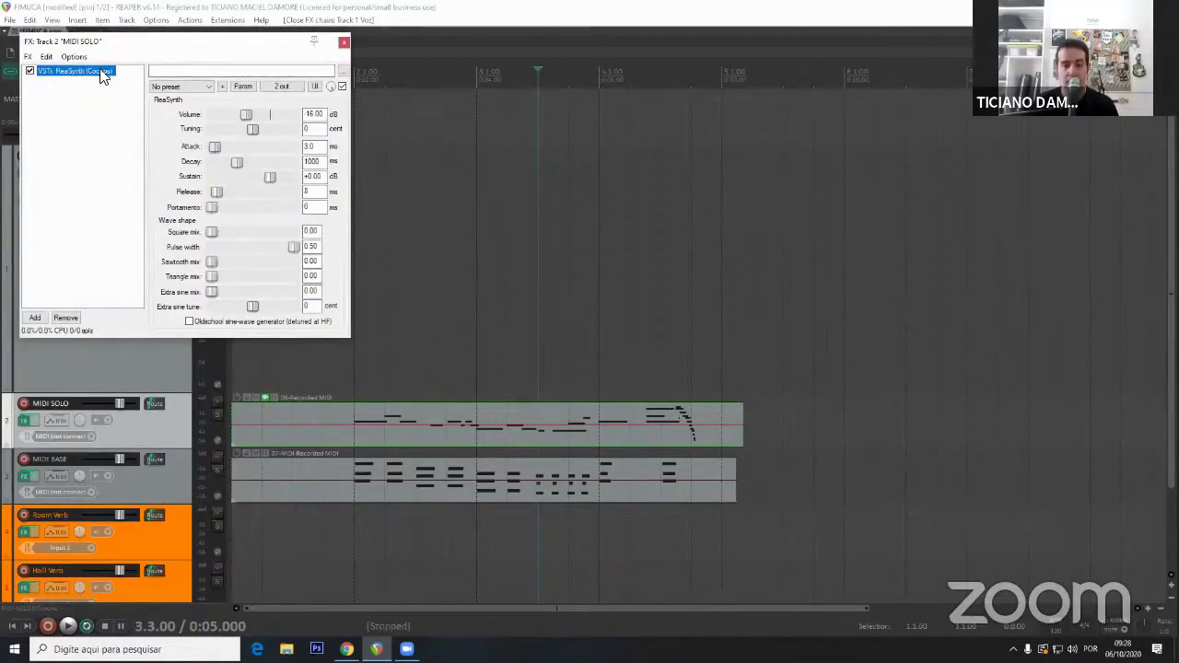
left_click(343, 41)
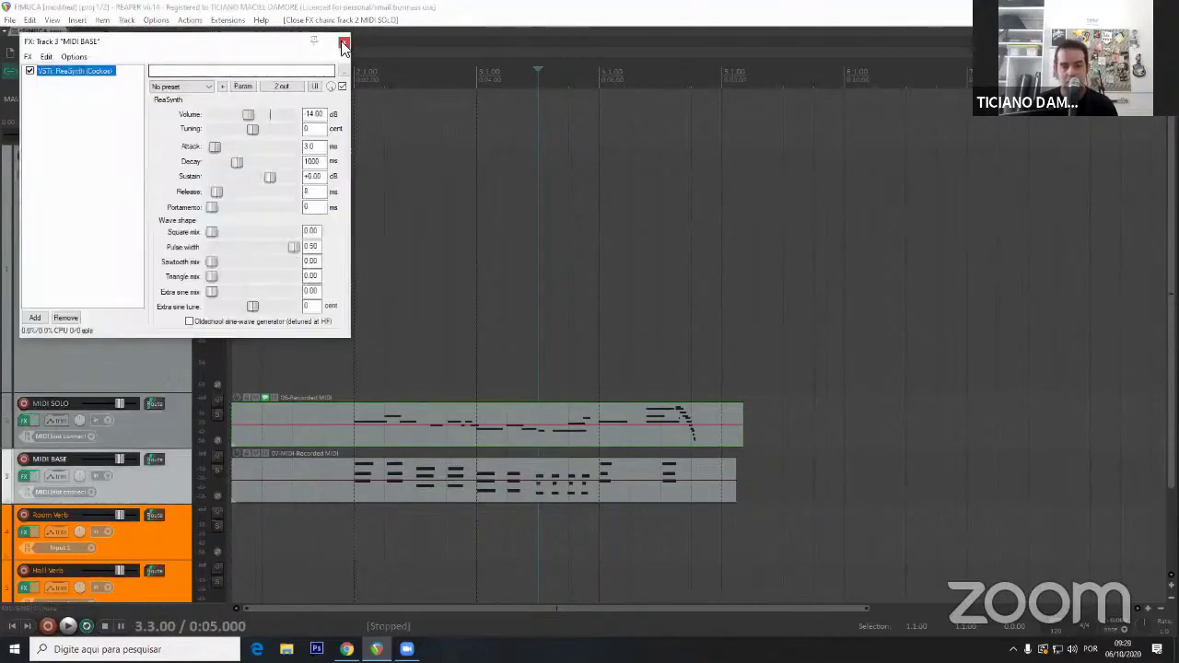
left_click(344, 43)
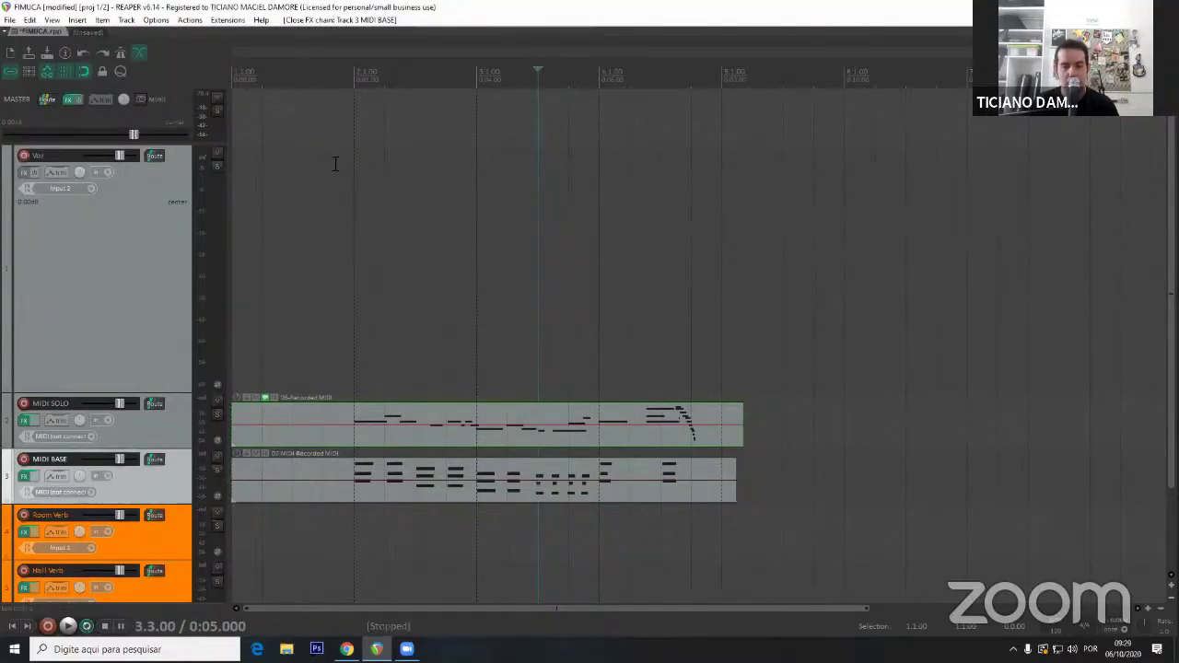
Place the edit cursor at 1.4.00 on the Voz track, play the project from there and stop.
left_click(335, 163)
key("space")
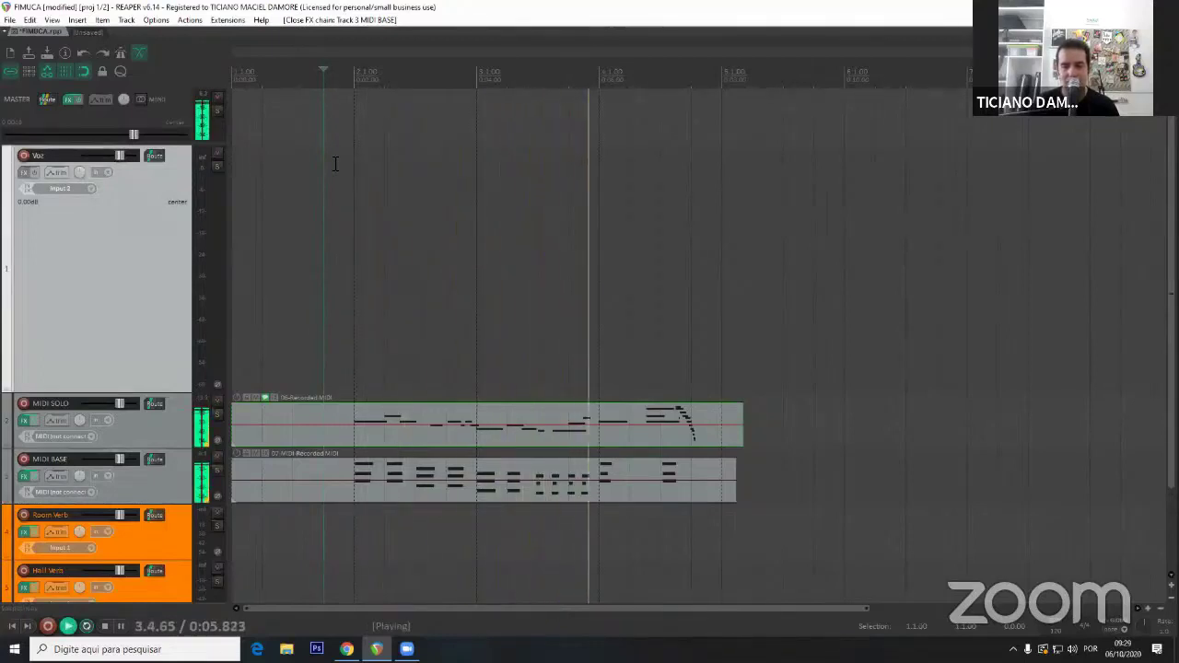
key("space")
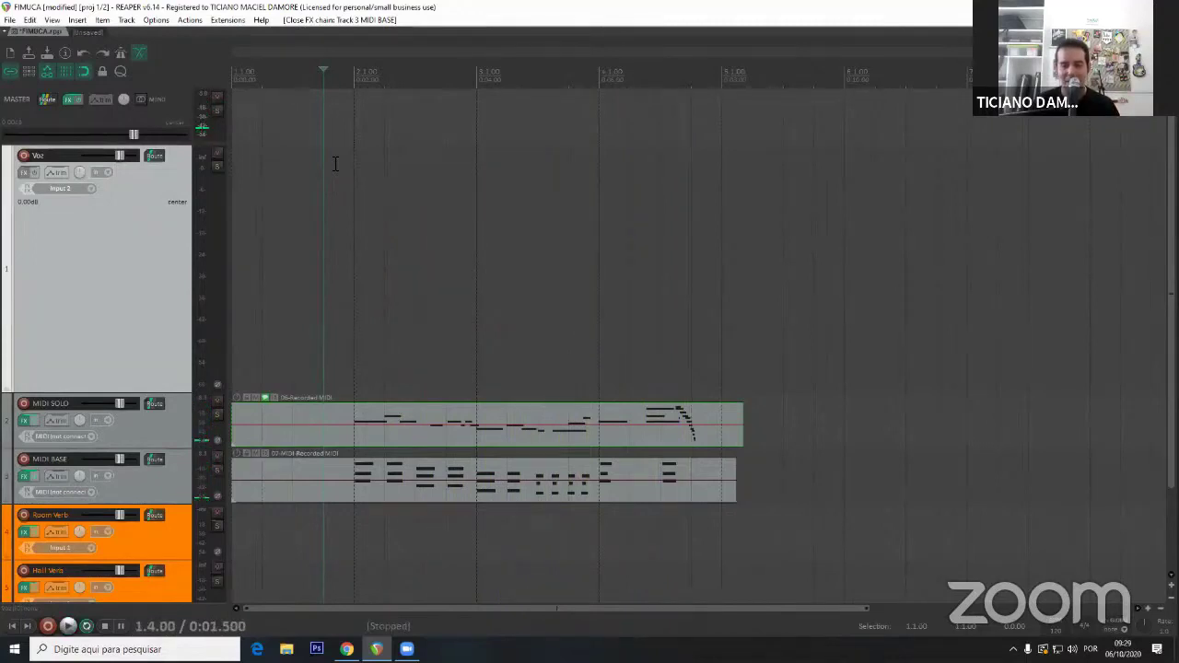
Review the General and audio Device settings in the preferences and leave them without applying changes.
key("ctrl+p")
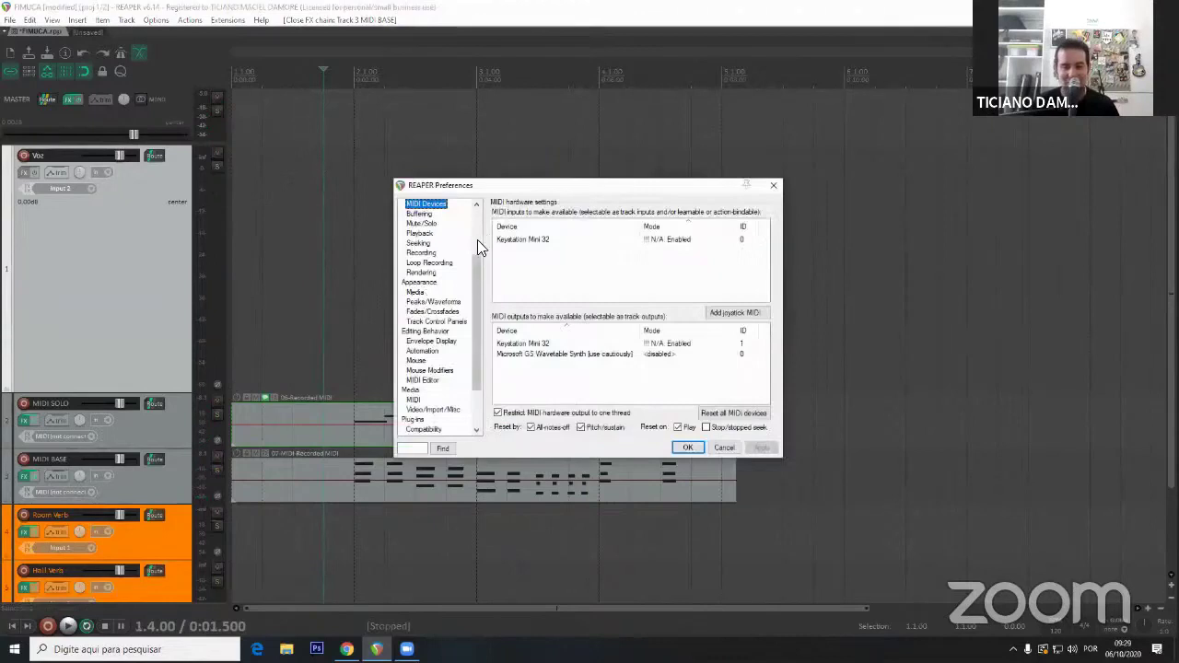
scroll(469, 230, "up", 3)
left_click(414, 205)
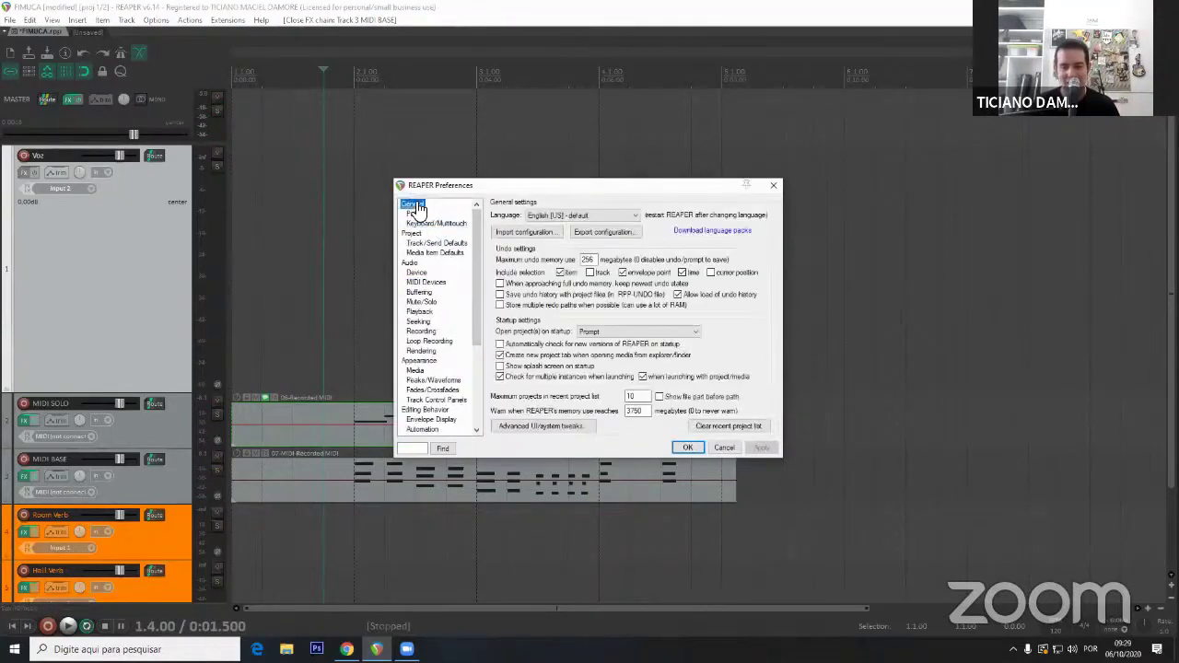
left_click(415, 264)
left_click(416, 272)
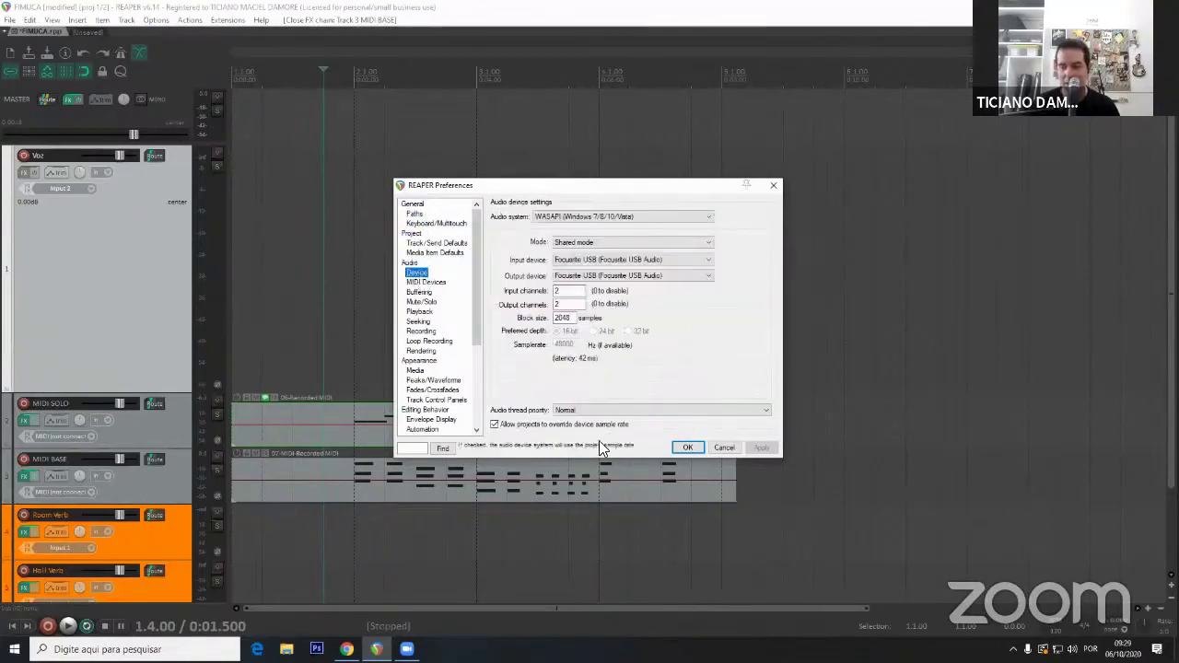
left_click(716, 447)
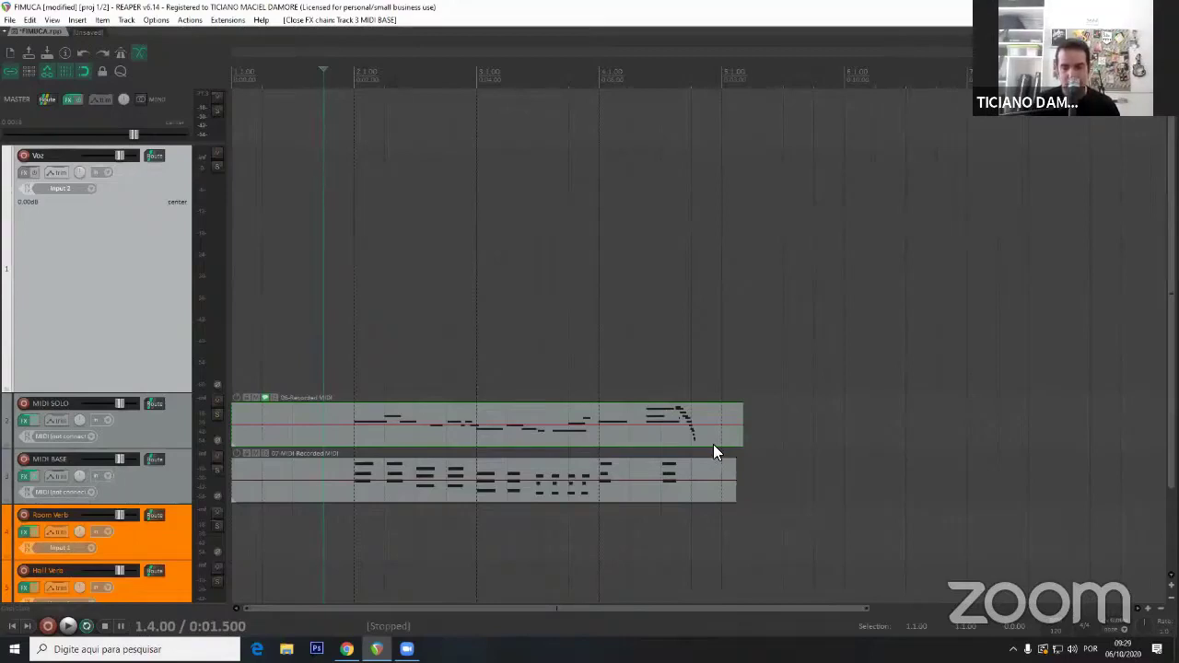
Set the audio system in the preferences to ASIO, using the Focusrite USB ASIO driver.
key("ctrl+p")
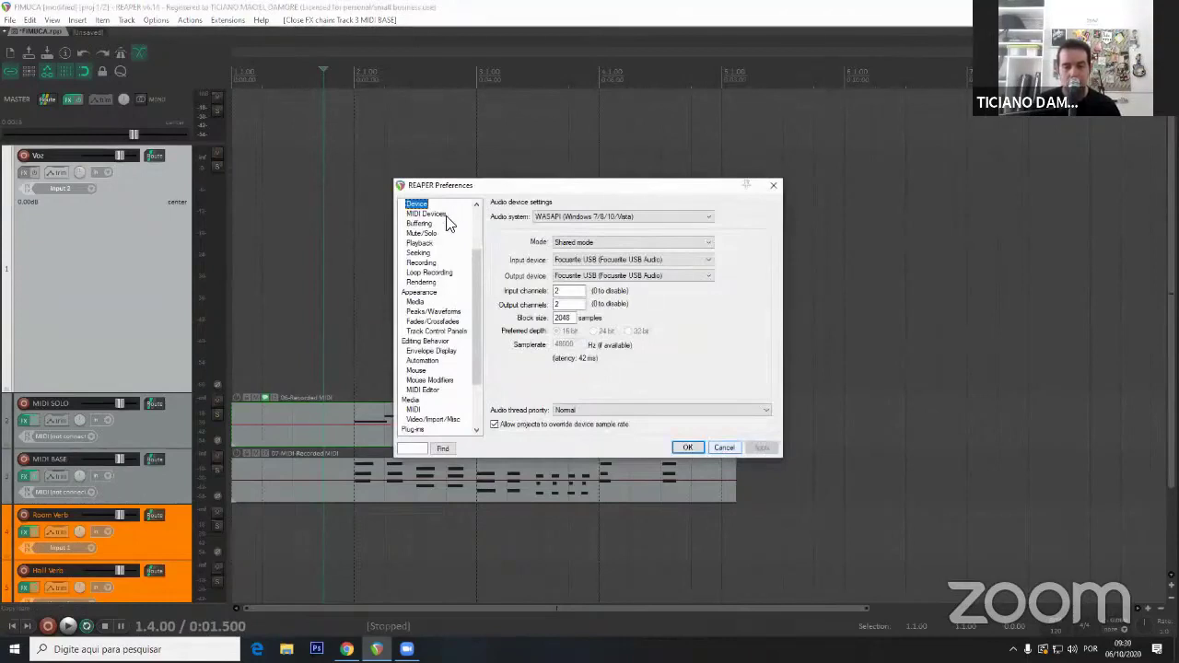
scroll(431, 263, "up", 3)
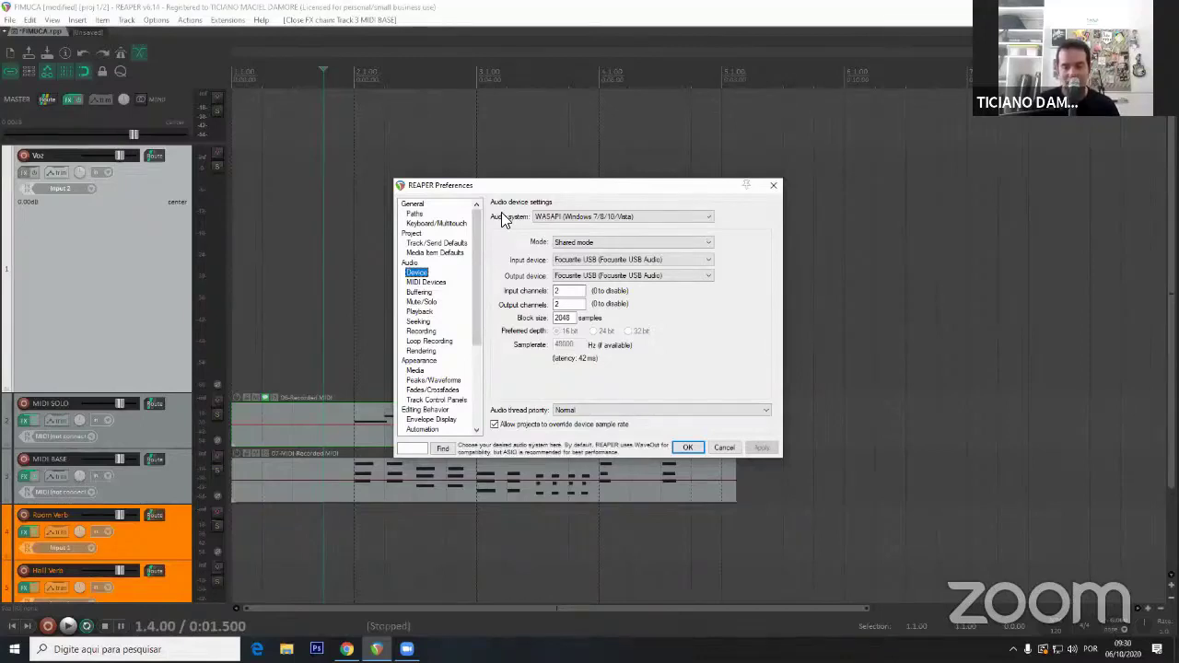
left_click(563, 223)
left_click(542, 251)
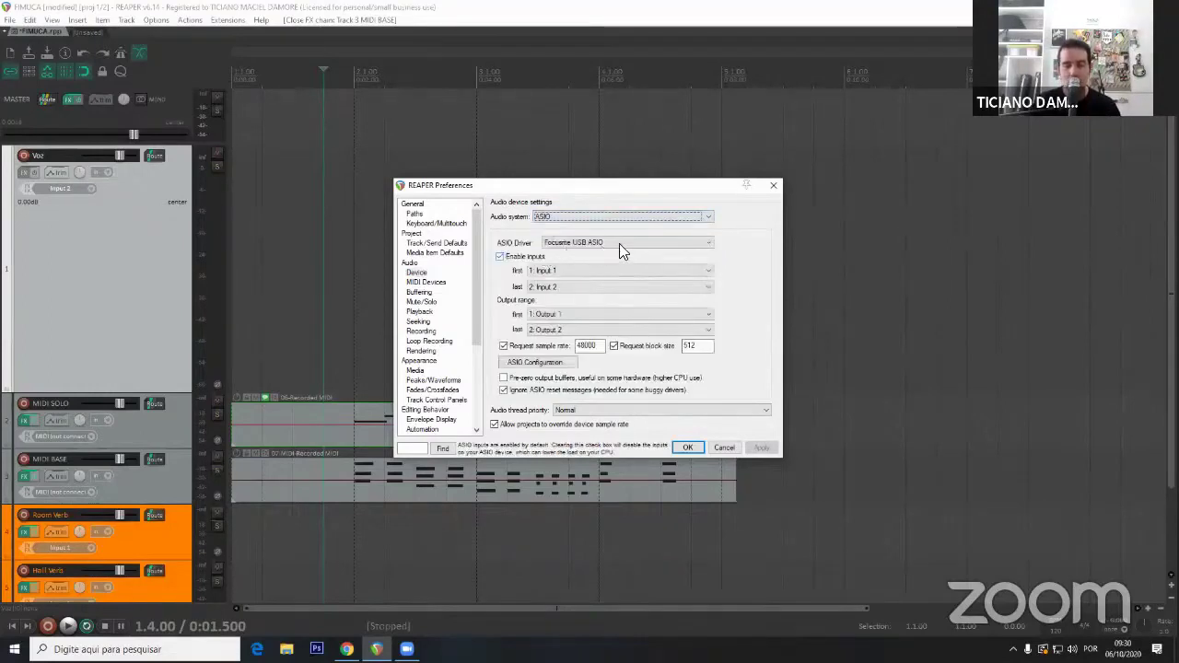
key("Tab")
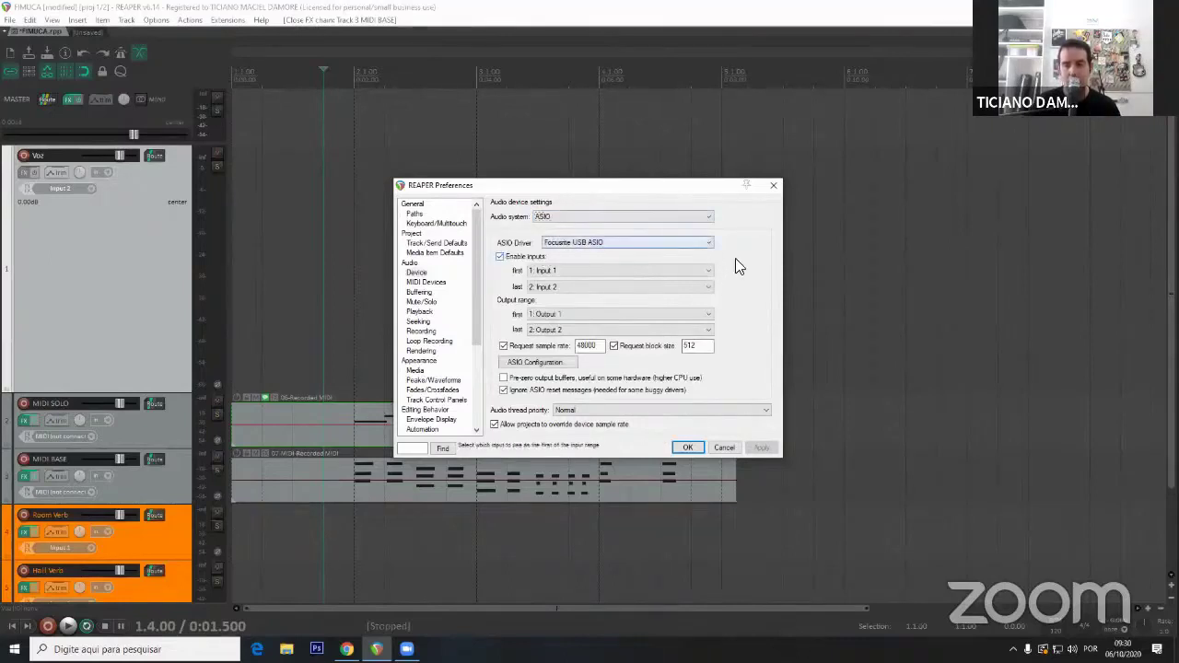
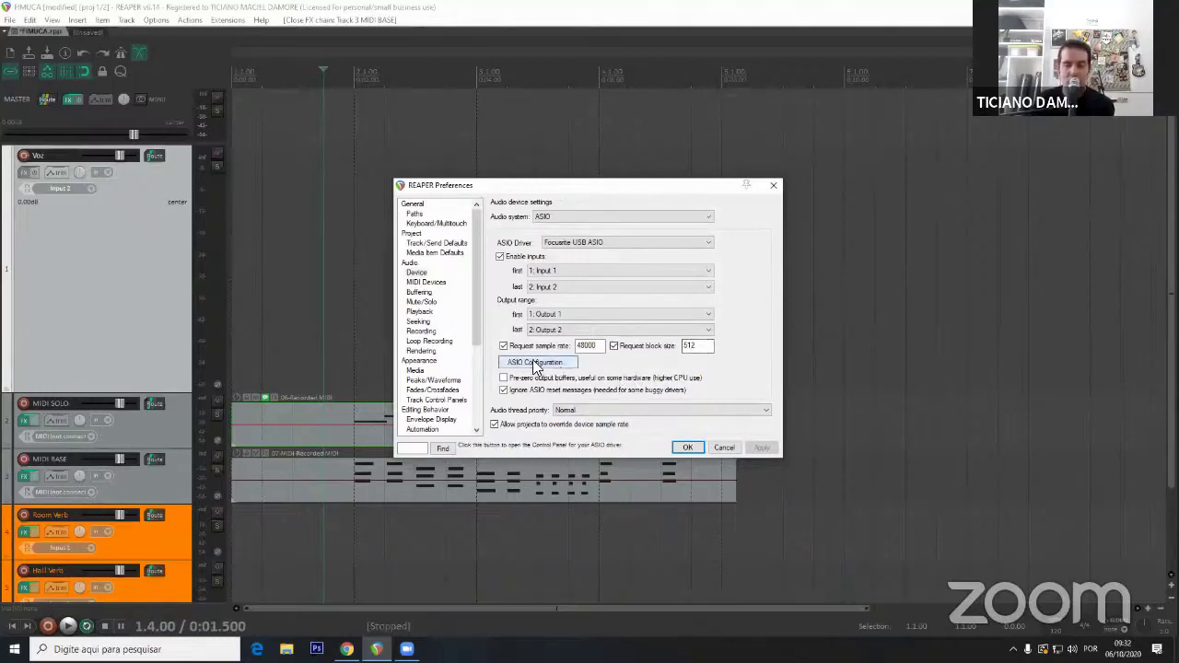
View the buffer size choices in the ASIO configuration, keep 512, and confirm the audio device preferences.
left_click(534, 363)
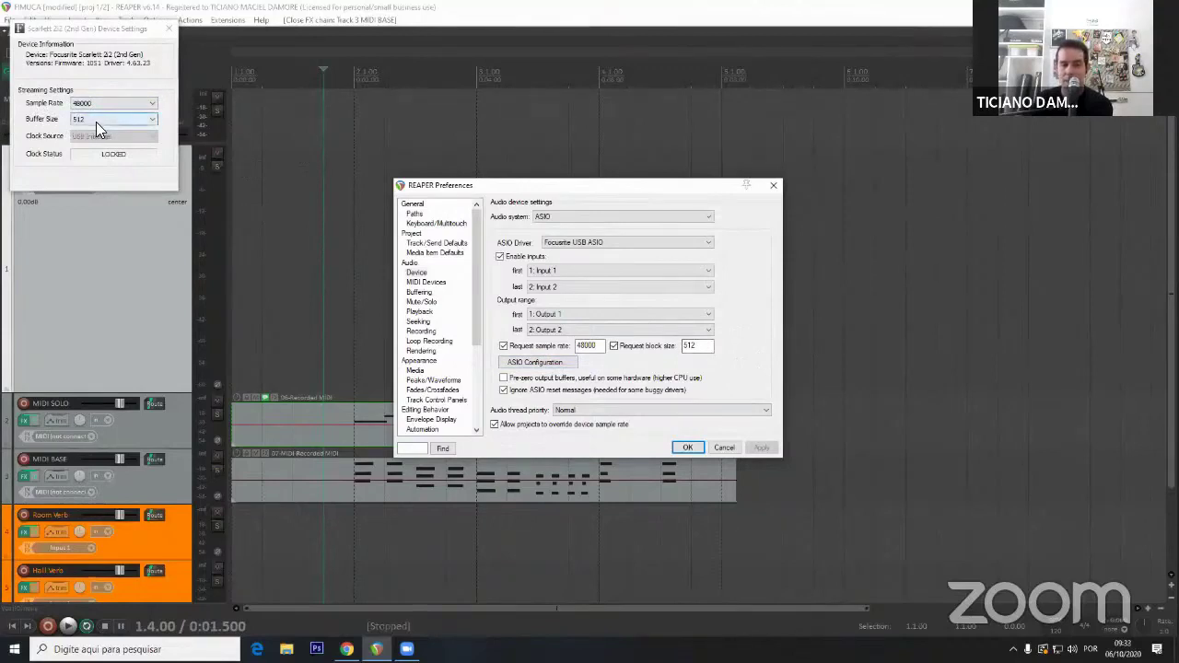
left_click(96, 122)
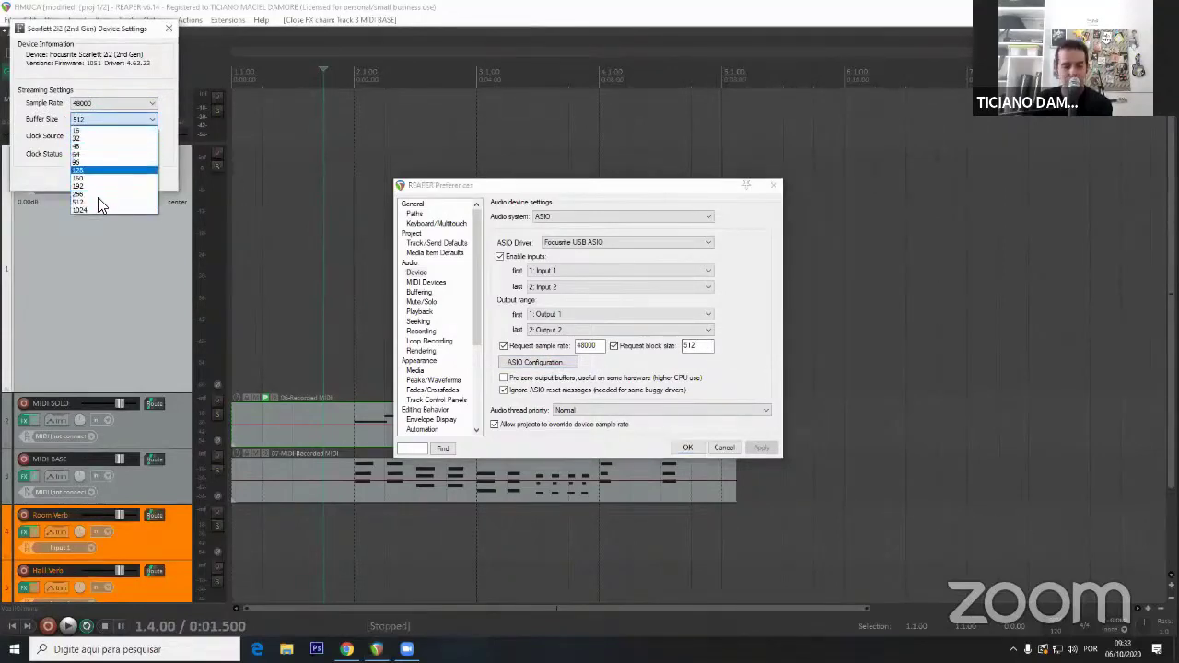
left_click(41, 124)
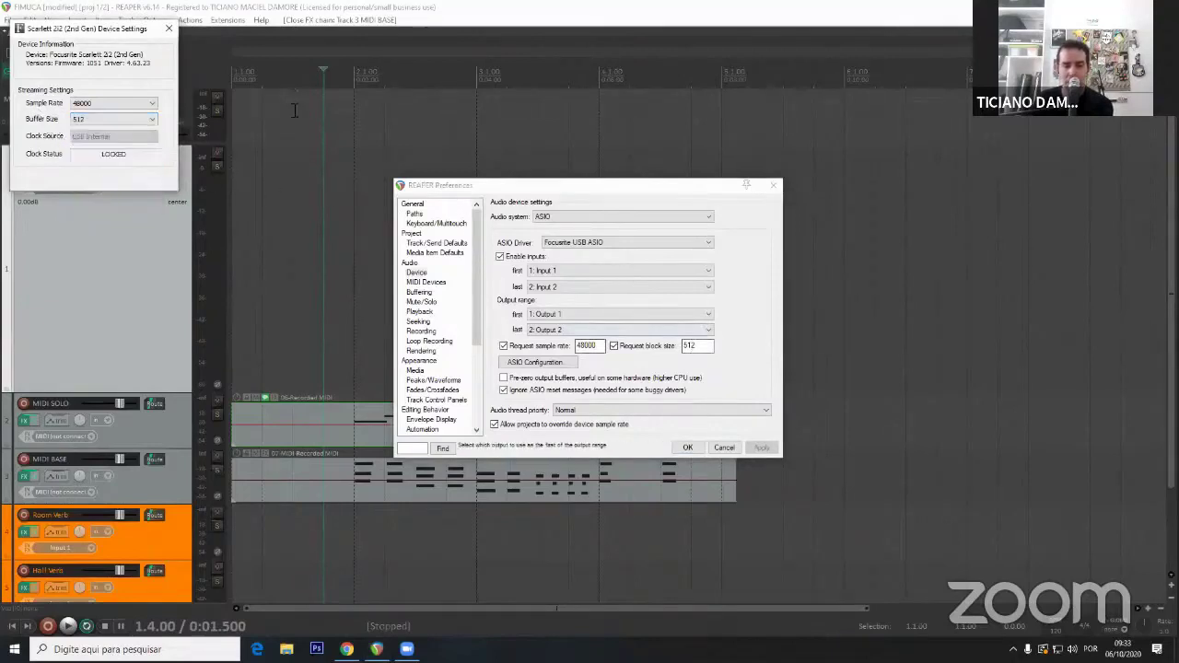
left_click(169, 29)
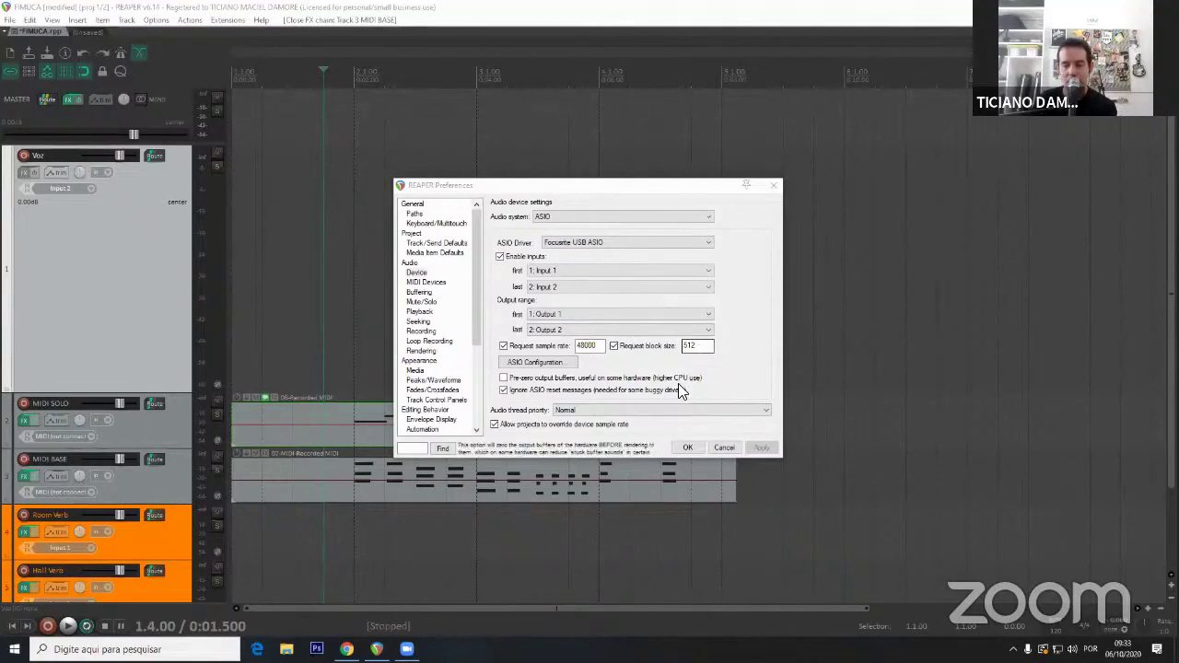
left_click(687, 447)
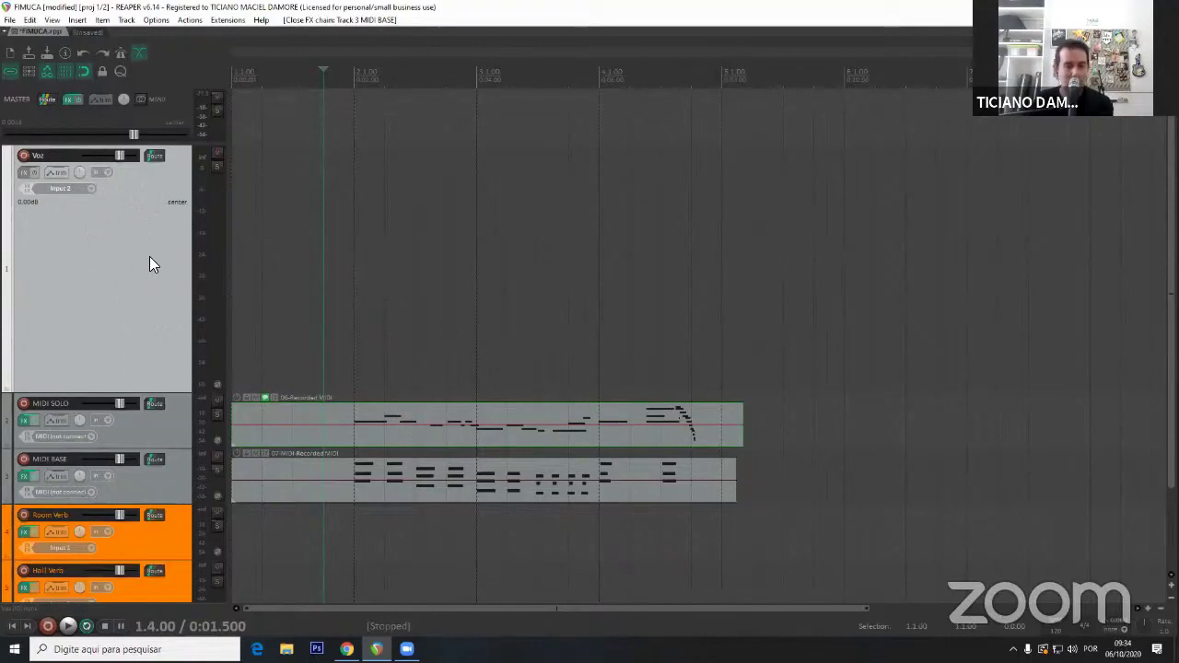
View the mono input choices of the Voz track and keep Input 2.
left_click(90, 188)
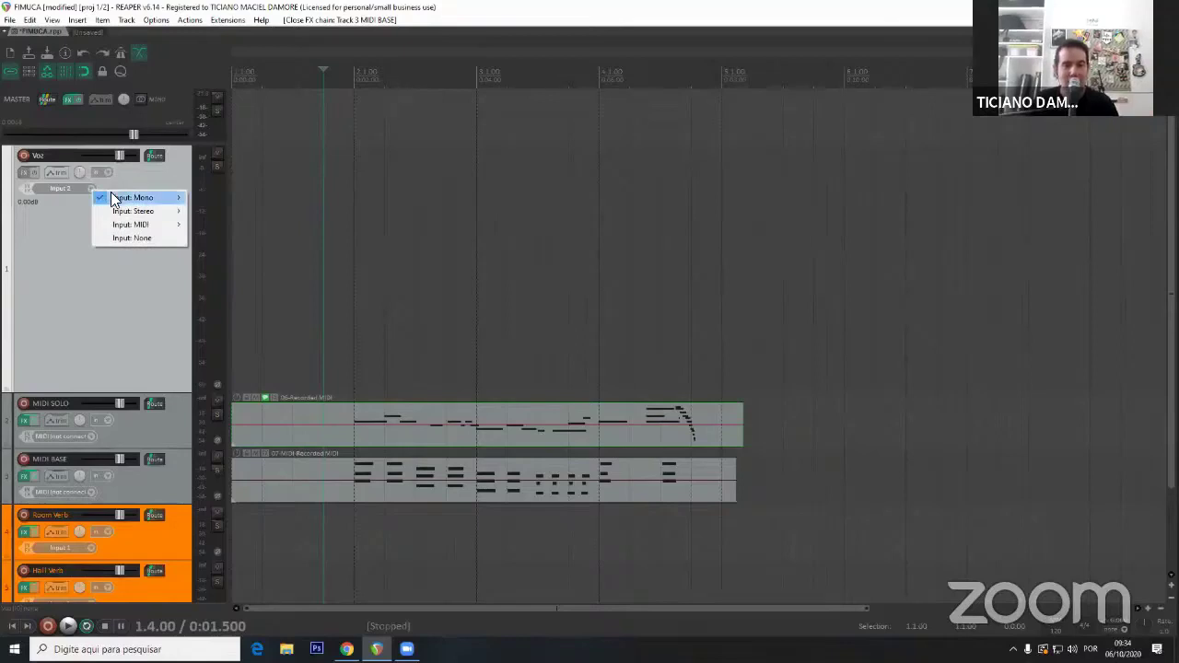
mouse_move(114, 199)
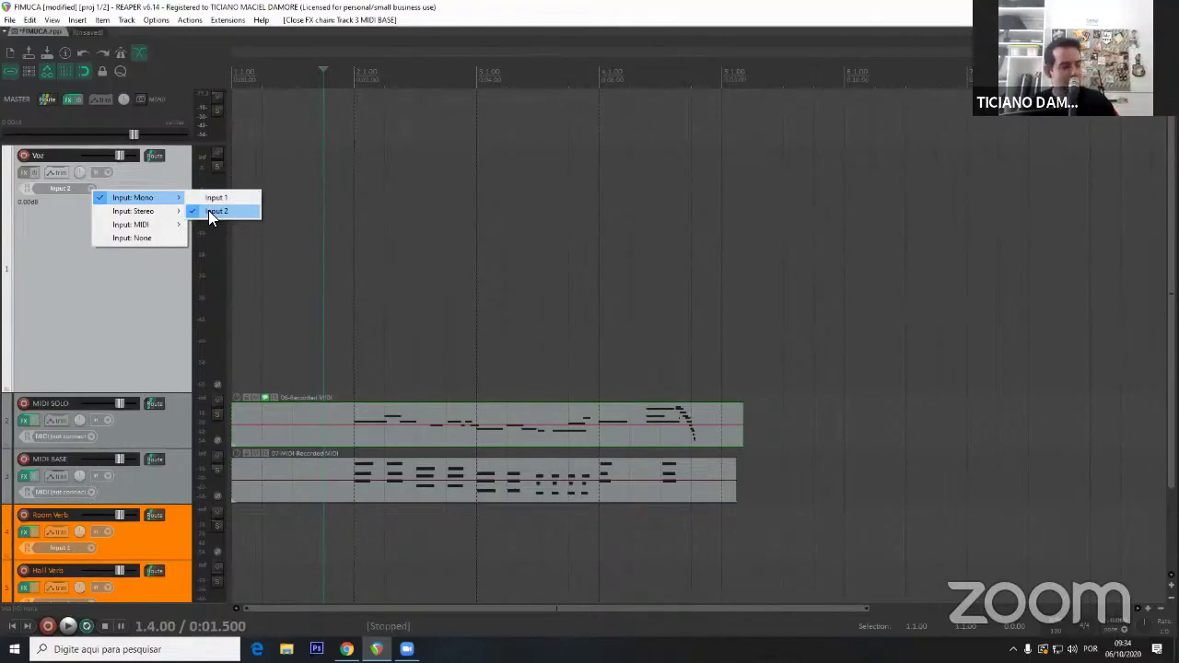
left_click(133, 260)
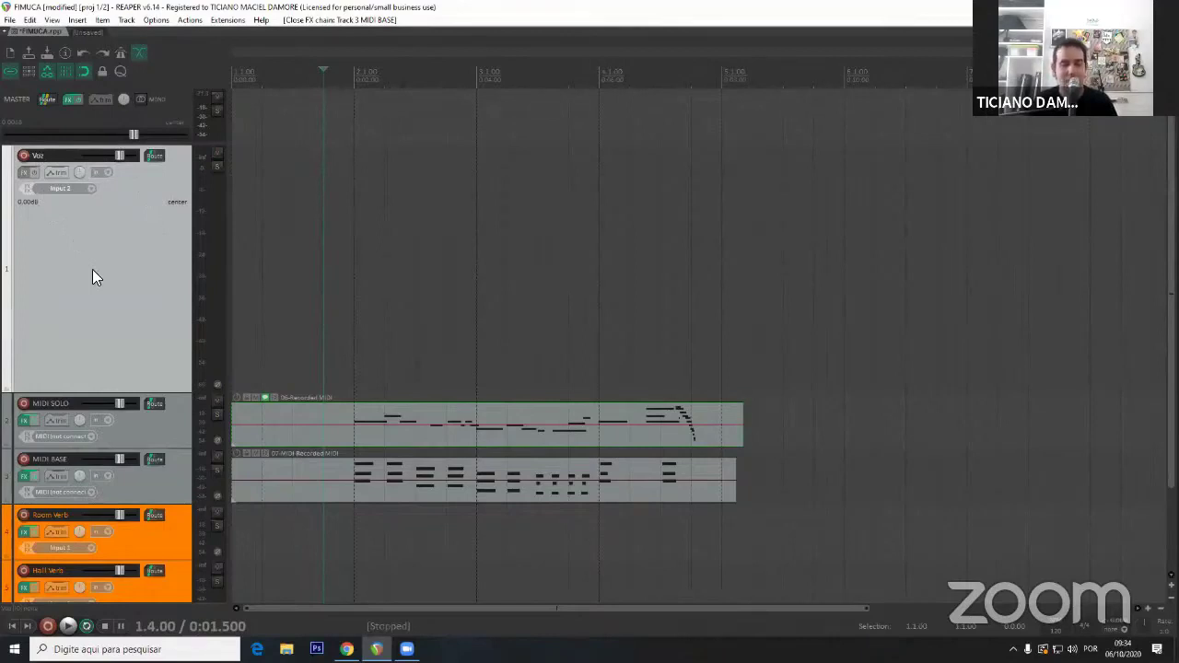
Arm the Voz track for recording and turn its record monitoring on and off again.
key("F7")
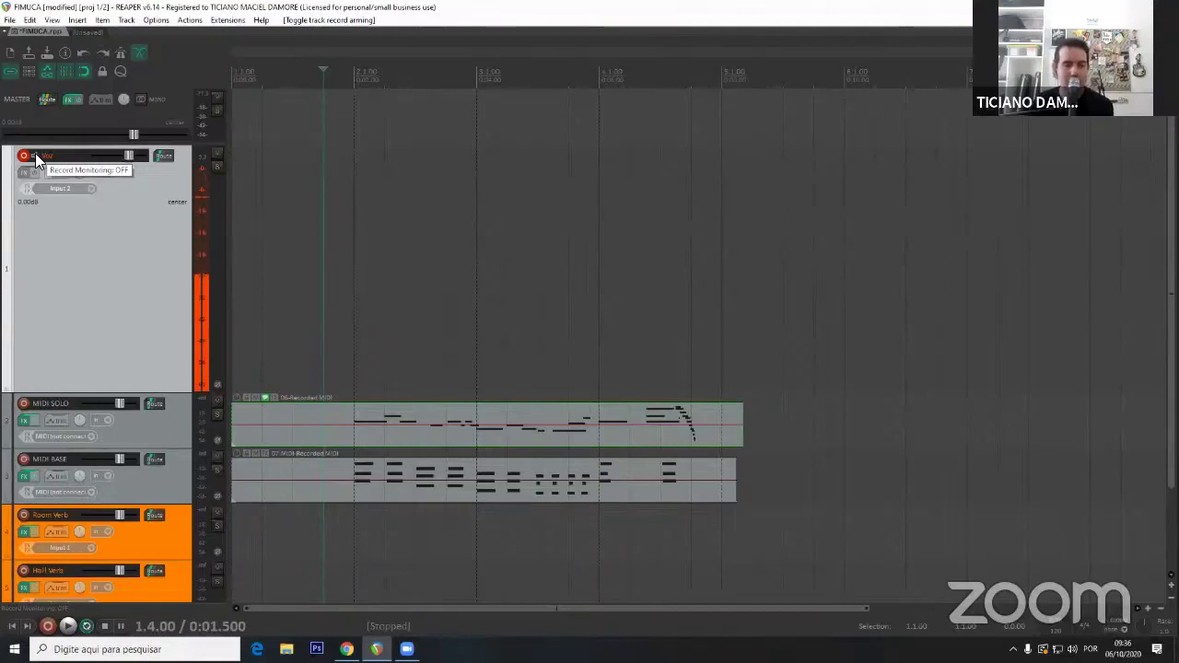
left_click(35, 158)
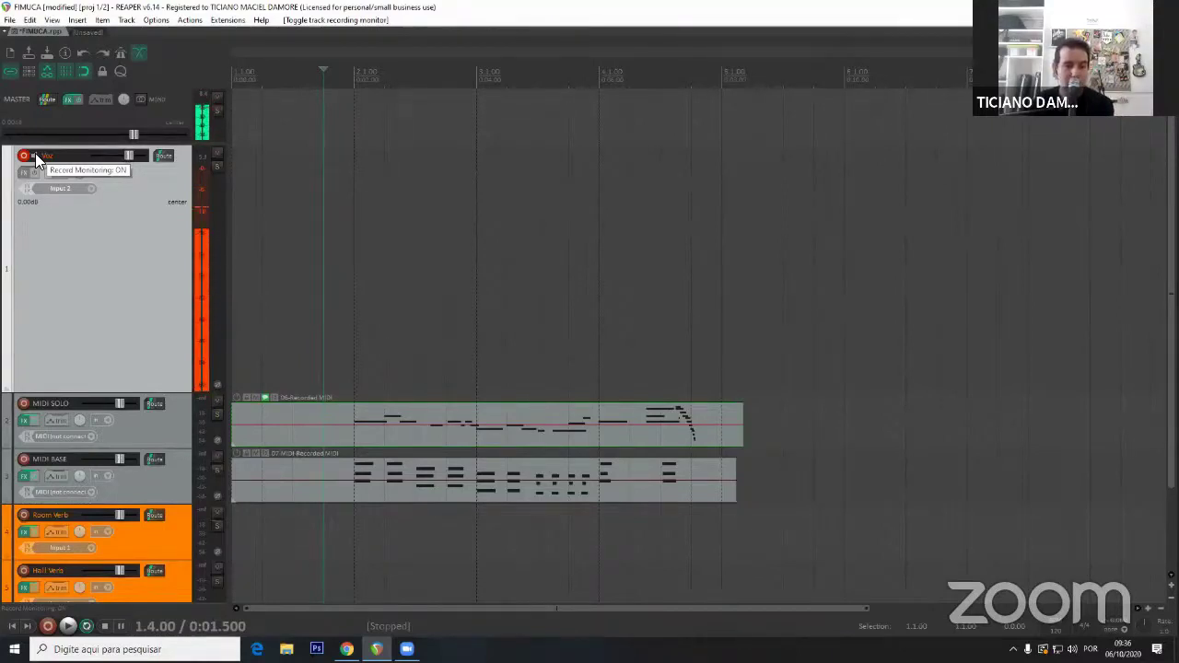
left_click(37, 160)
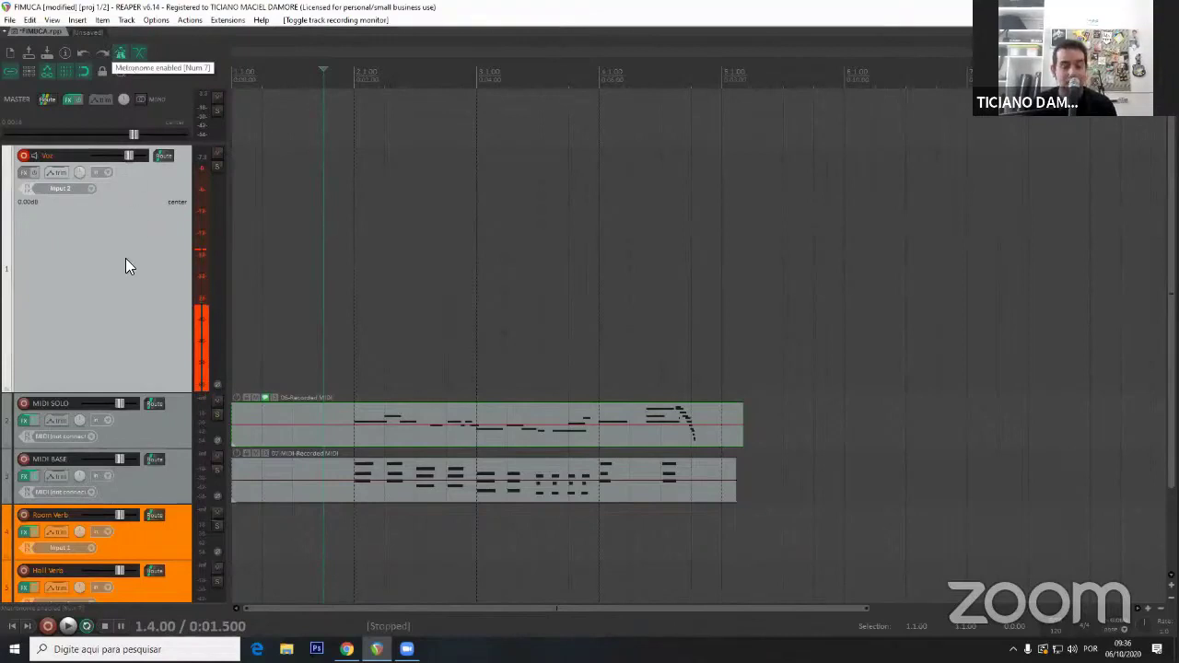
Record a vocal take on the Voz track from the project start with the metronome enabled, then stop and disarm the track.
key("Home")
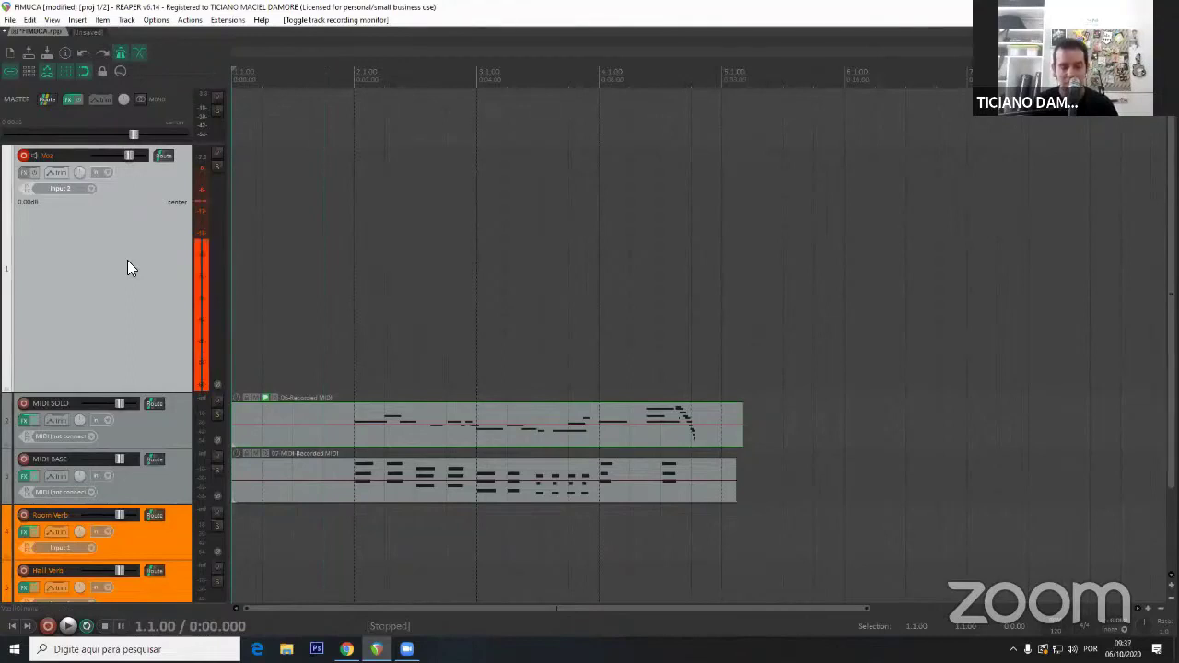
key("ctrl+r")
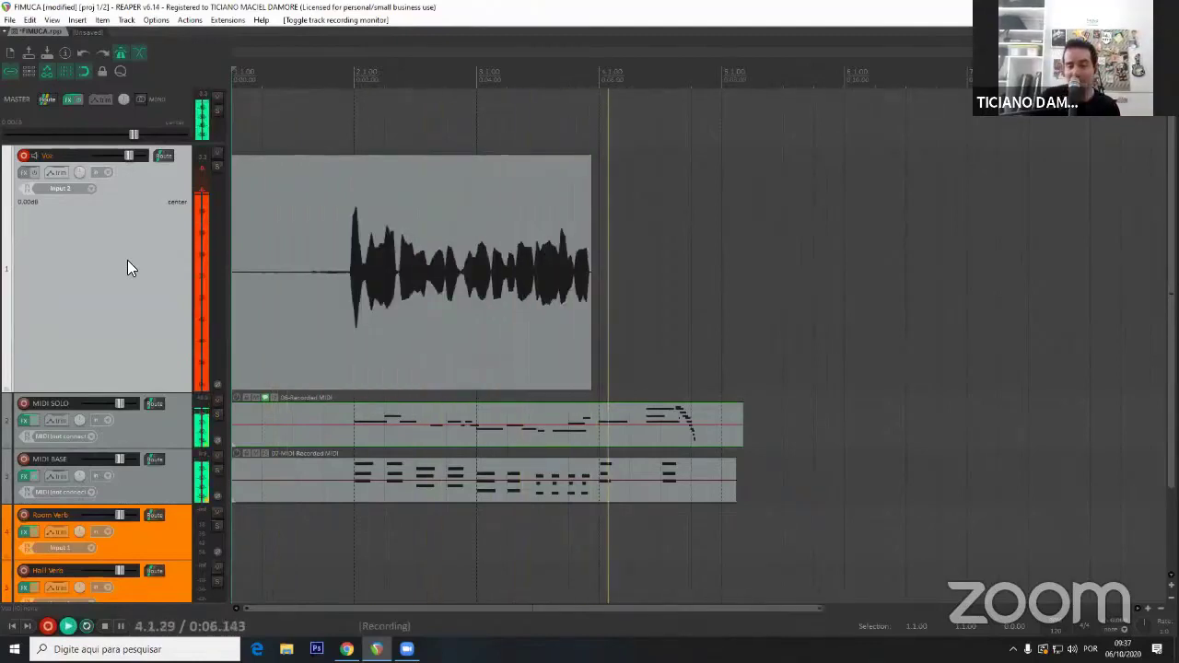
key("space")
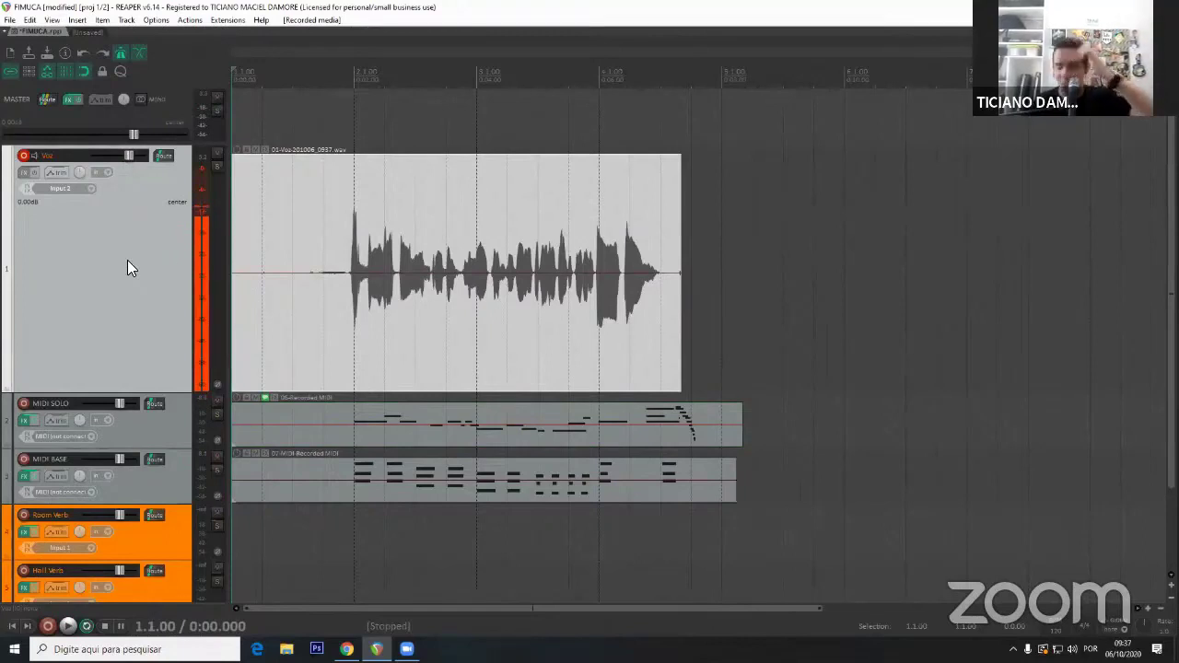
left_click(24, 157)
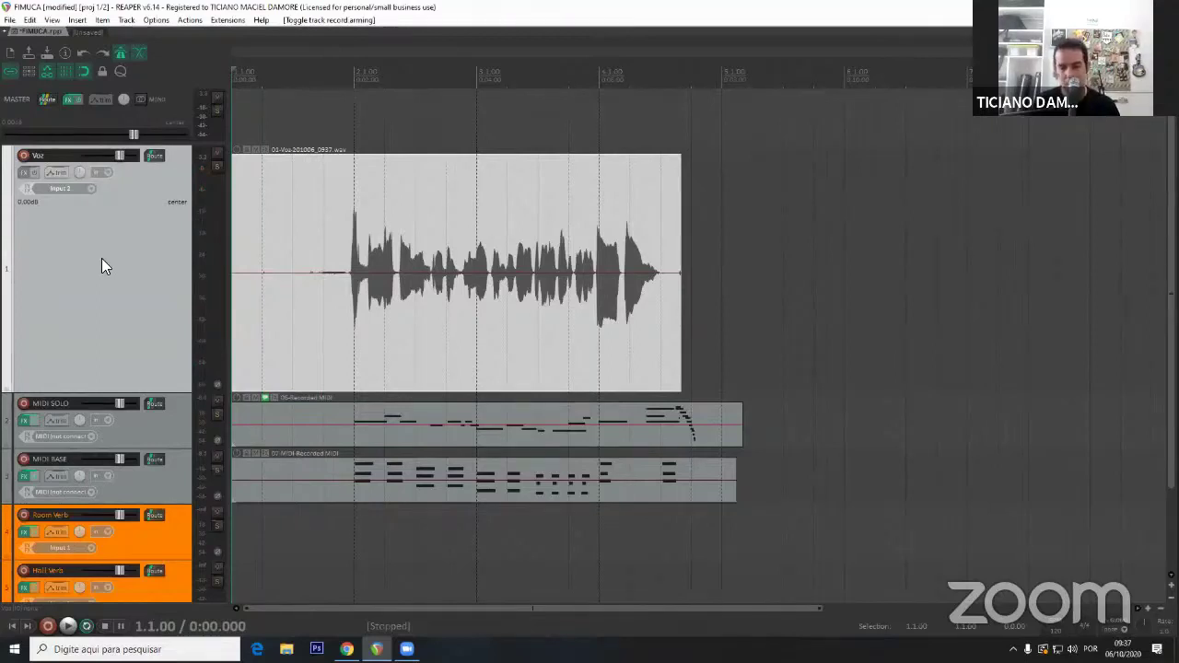
Set the audio system to WASAPI (Windows 7/8/10/Vista) in the preferences and confirm.
key("ctrl+p")
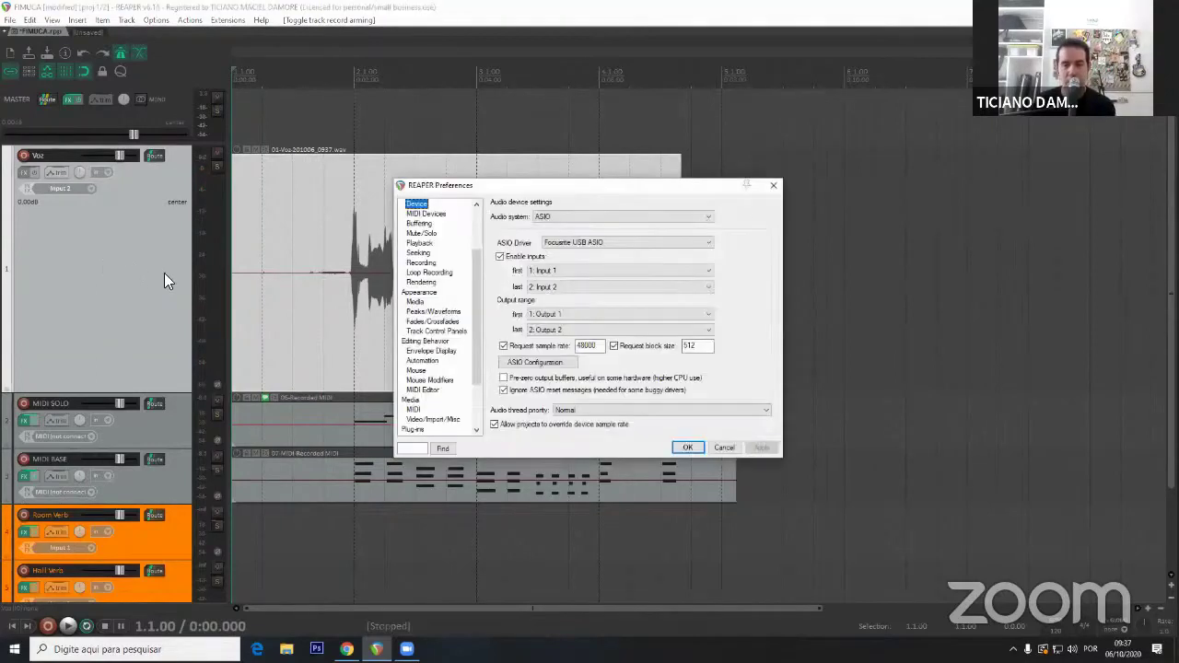
left_click(565, 219)
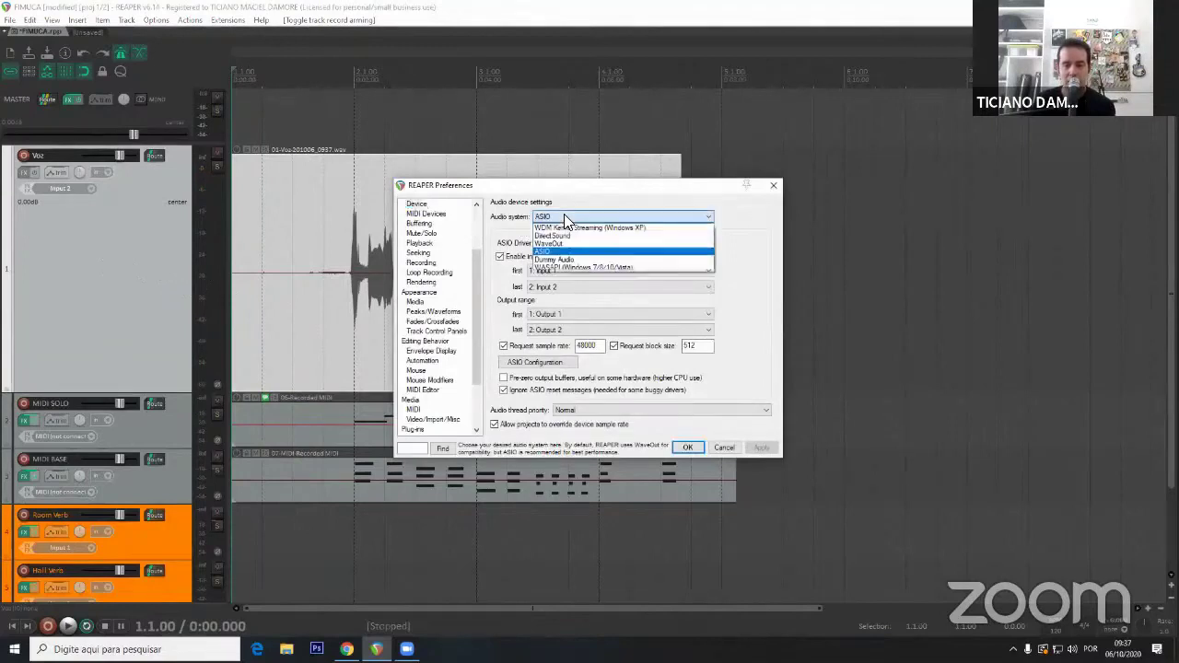
left_click(570, 268)
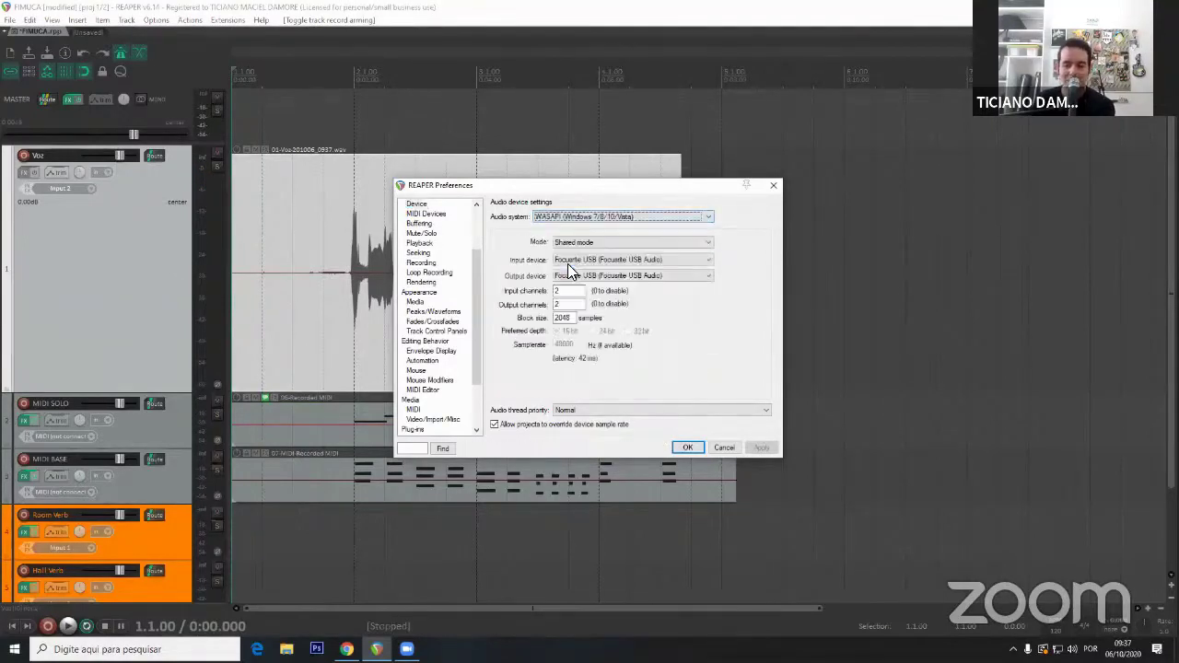
left_click(688, 447)
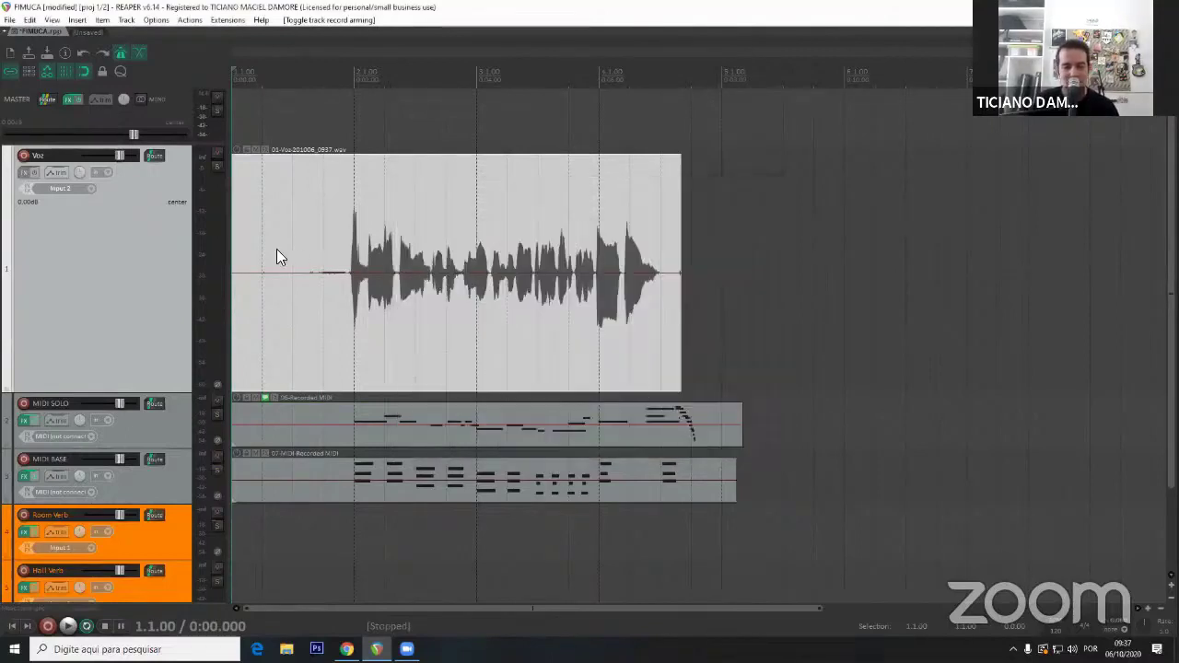
Play the project from the start to hear the recorded vocal with the MIDI tracks, then stop.
key("space")
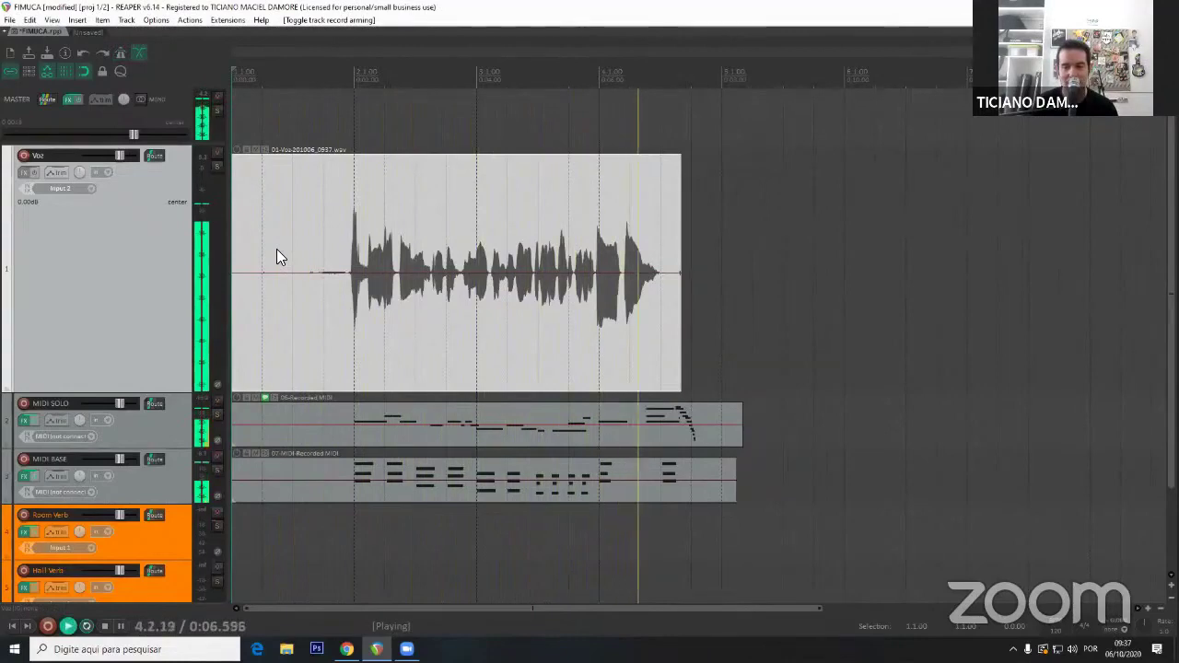
key("space")
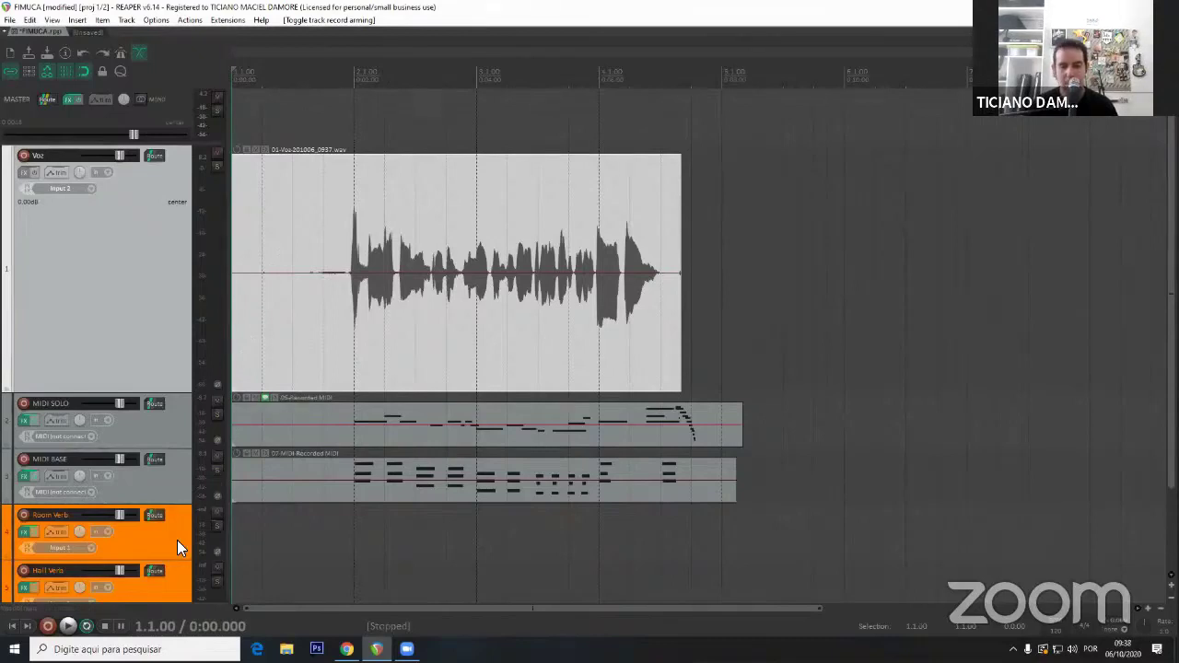
Show the mixer and play the project from the start to watch the track levels, stopping after a few seconds.
key("ctrl+m")
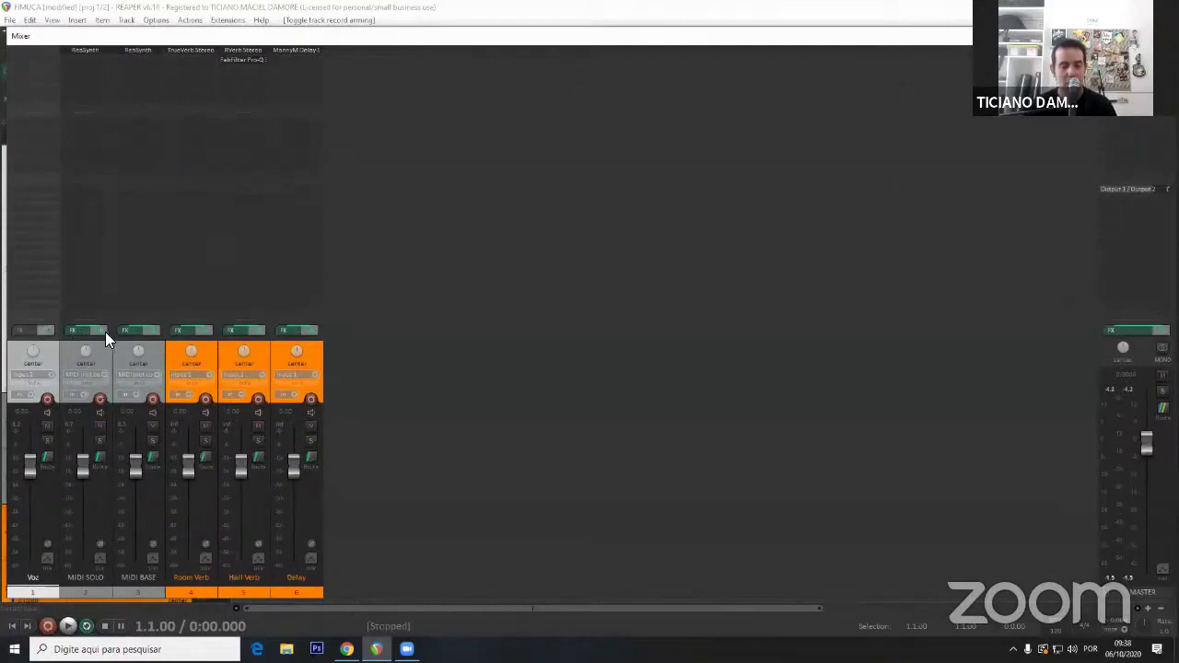
key("space")
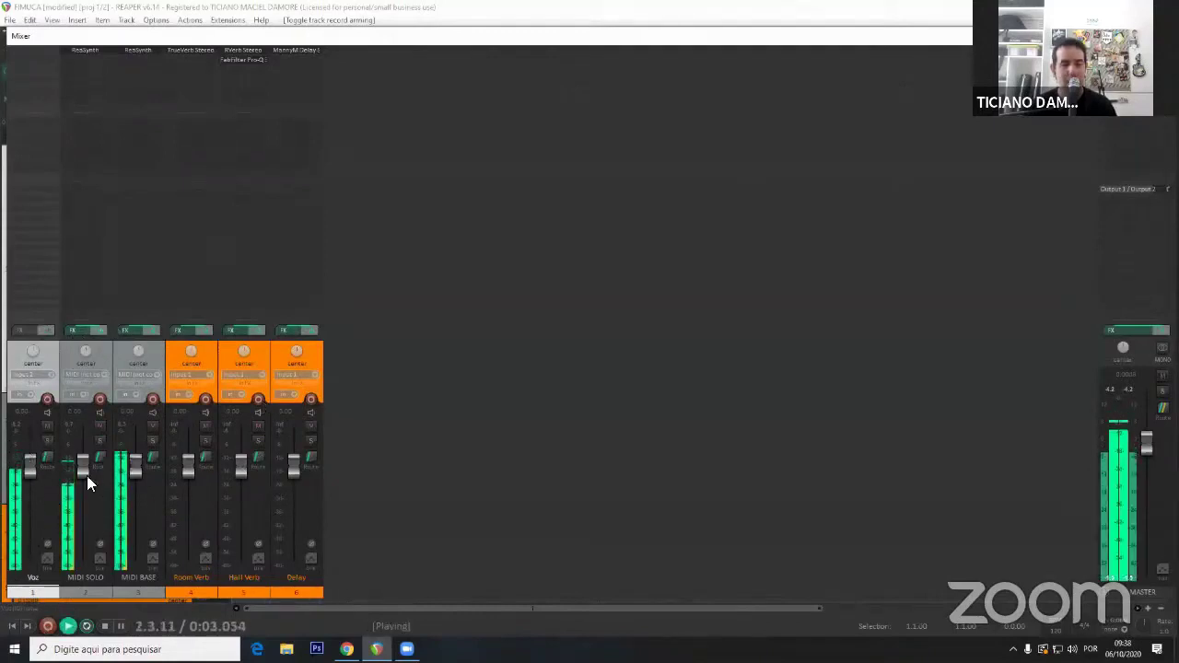
key("space")
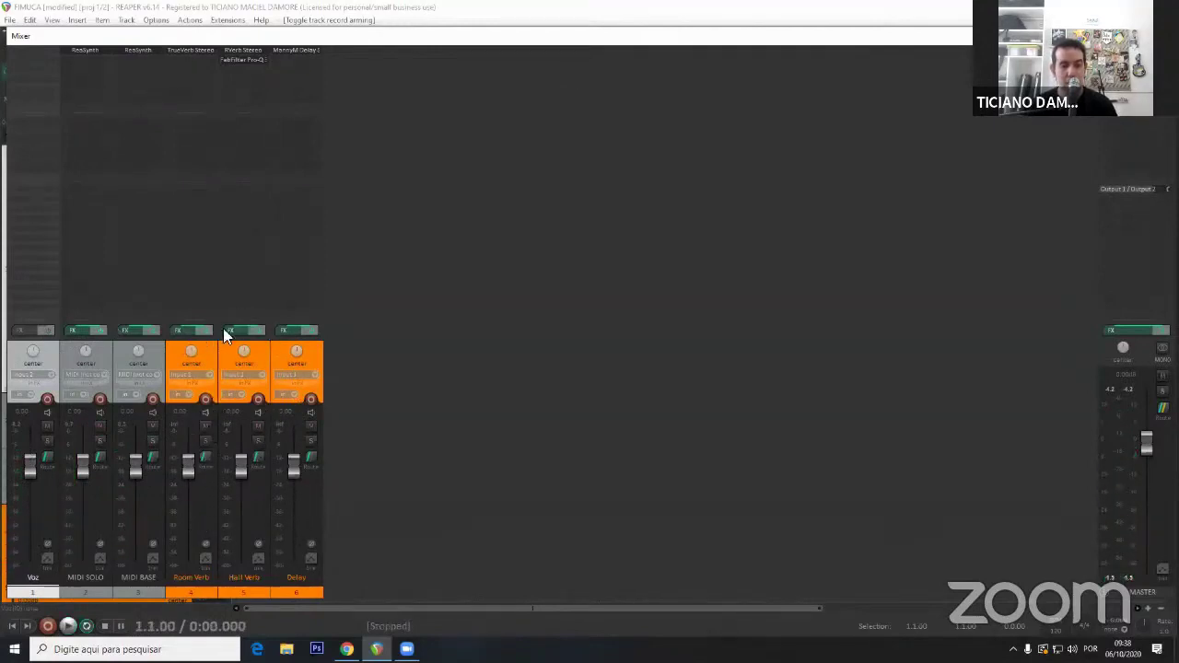
View the TrueVerb plug-in on Room Verb, then the RVerb and FabFilter Pro-Q 3 plug-ins on Hall Verb, closing each one.
left_click(193, 51)
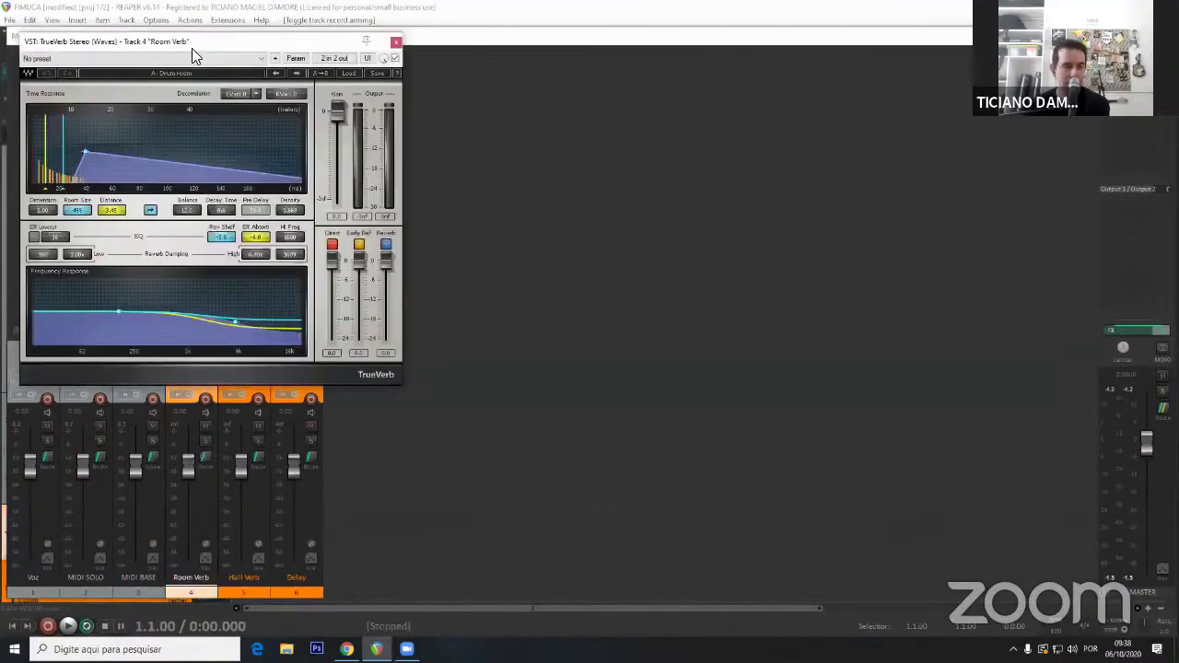
left_click(396, 41)
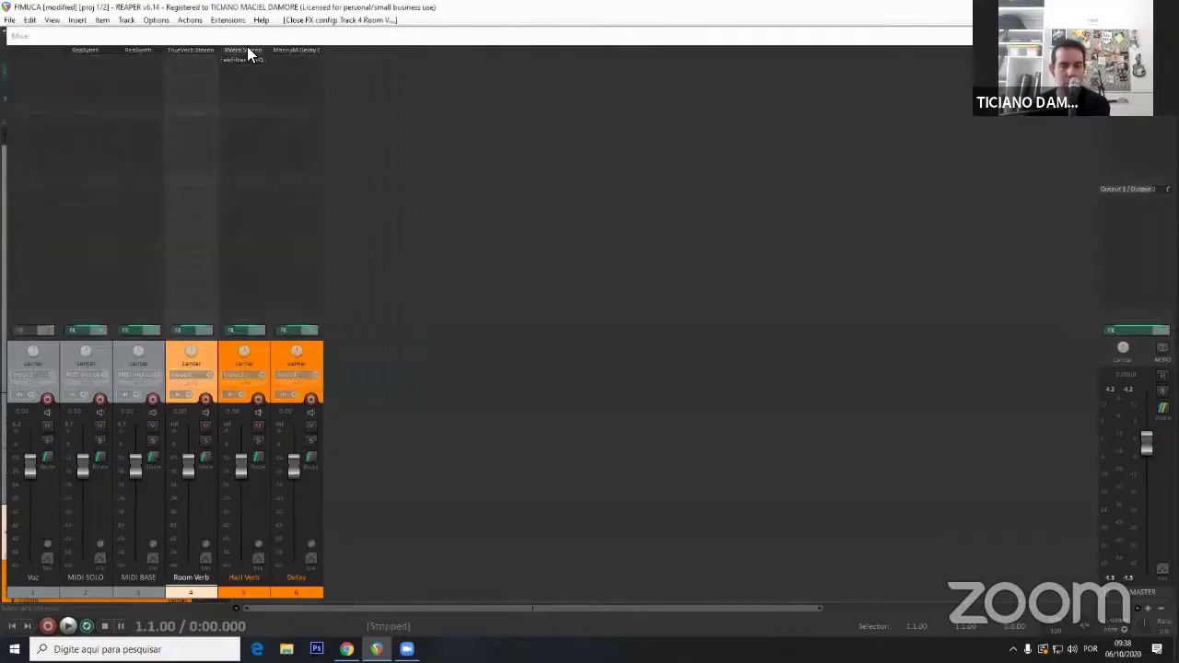
left_click(247, 51)
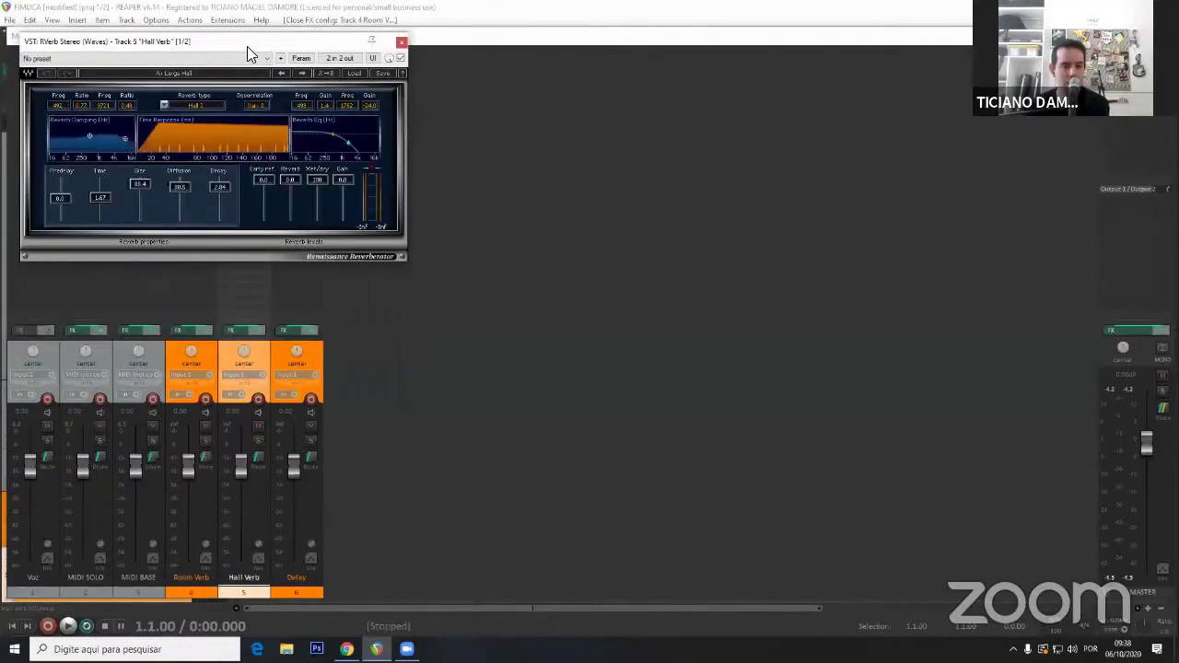
left_click(400, 44)
left_click(250, 58)
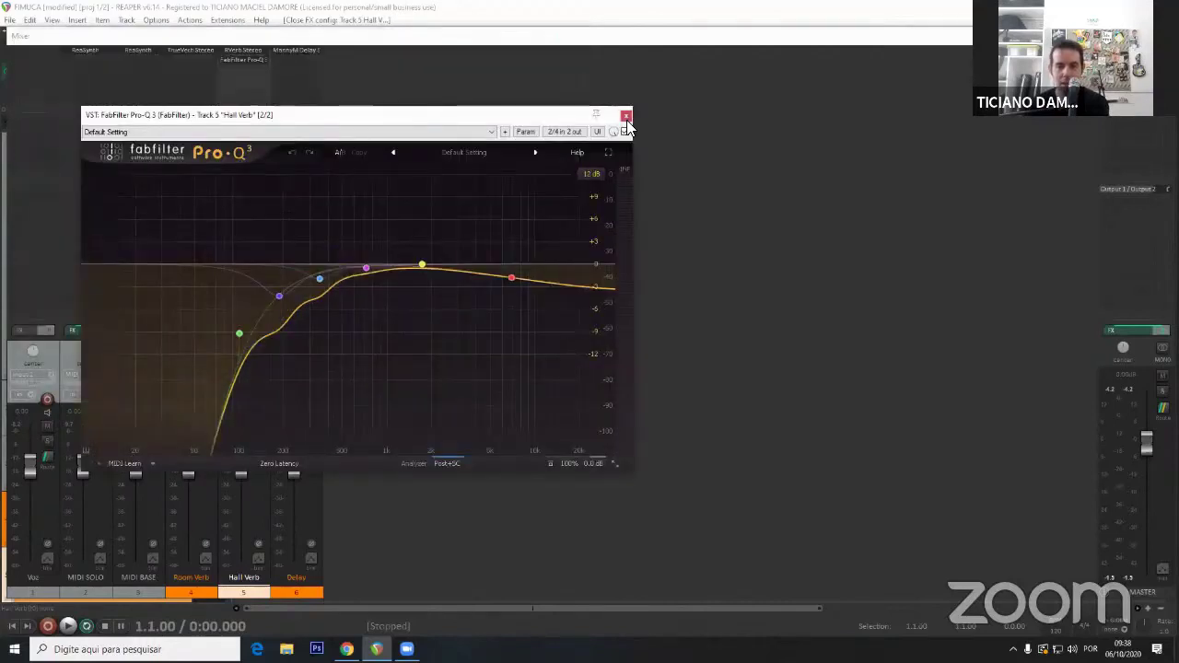
left_click(627, 121)
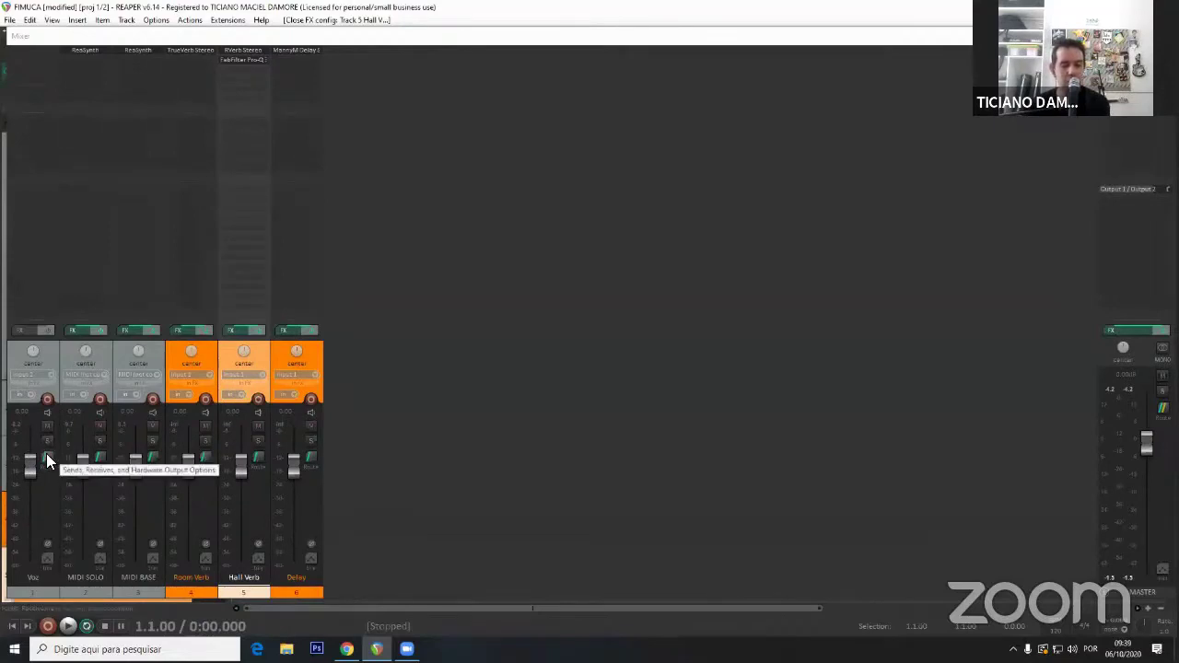
Create a send from the Voz track to Hall Verb, then play the project briefly to hear the reverb.
left_click_drag(47, 455, 260, 359)
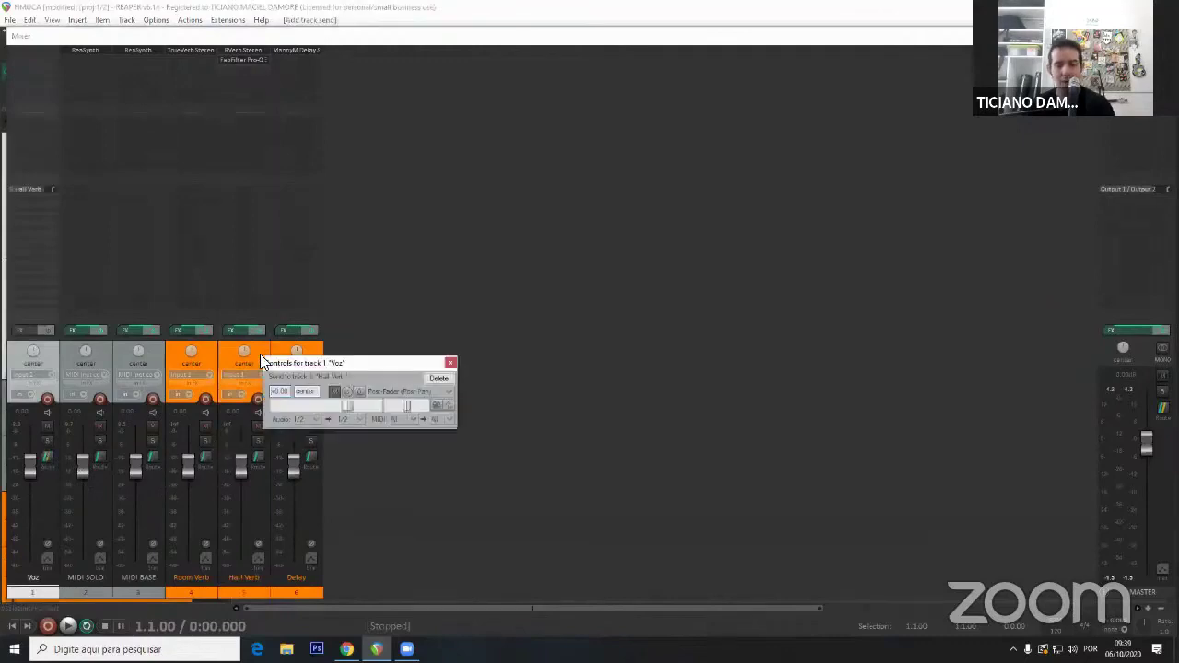
key("space")
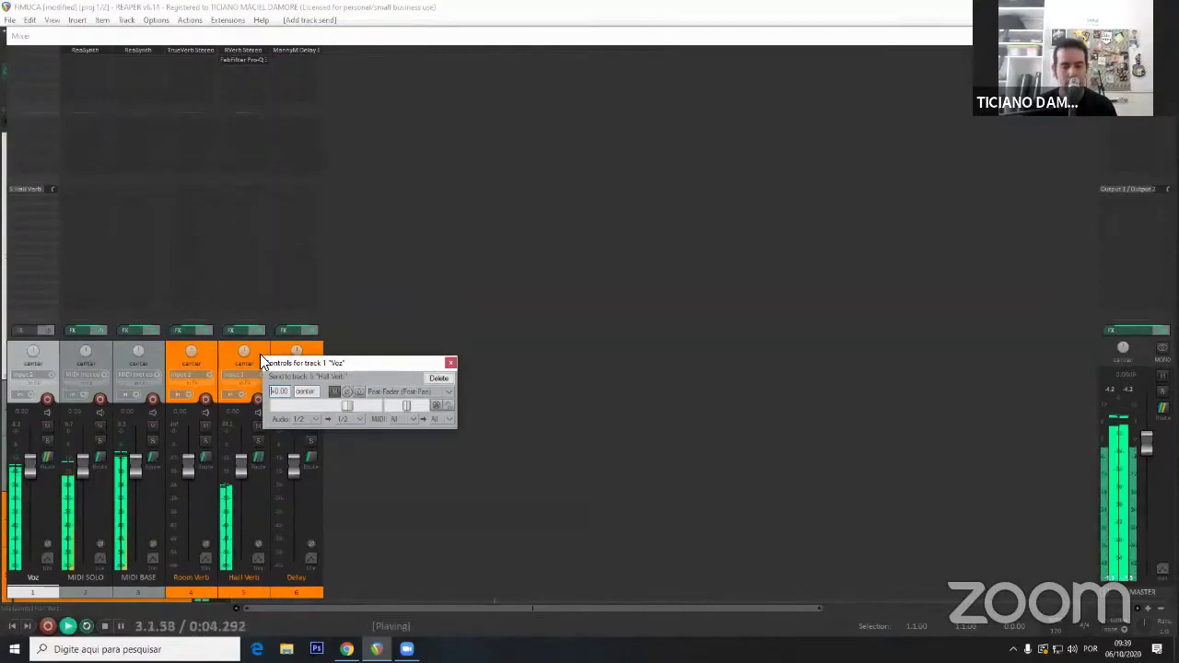
key("space")
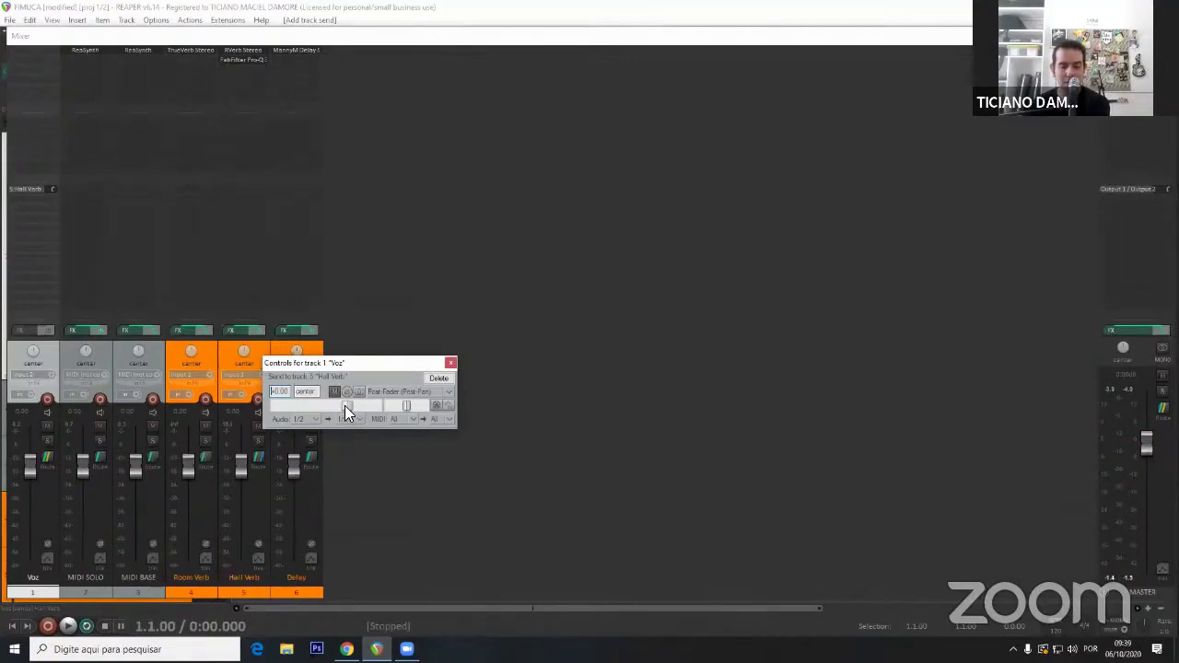
Vary the Hall Verb send's level, toggle its mute on and off, and adjust the level again directly in the mixer.
left_click_drag(316, 405, 269, 405)
mouse_move(353, 403)
left_mouse_down()
mouse_move(388, 403)
mouse_move(362, 404)
left_mouse_up()
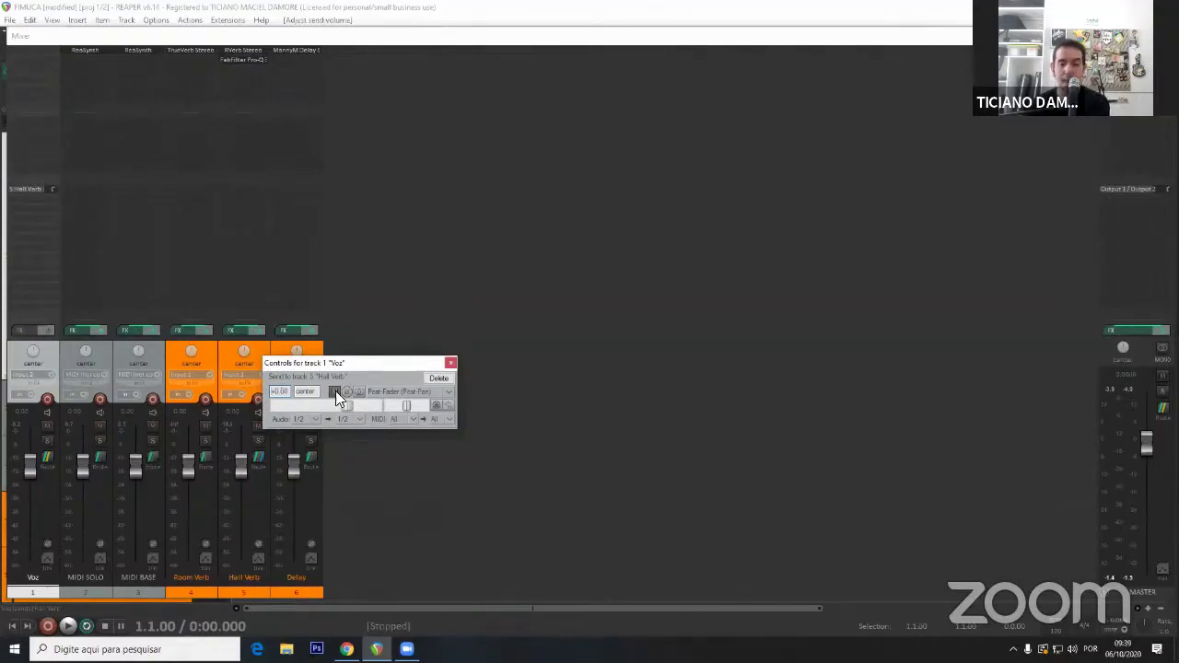
left_click(336, 391)
left_click(335, 391)
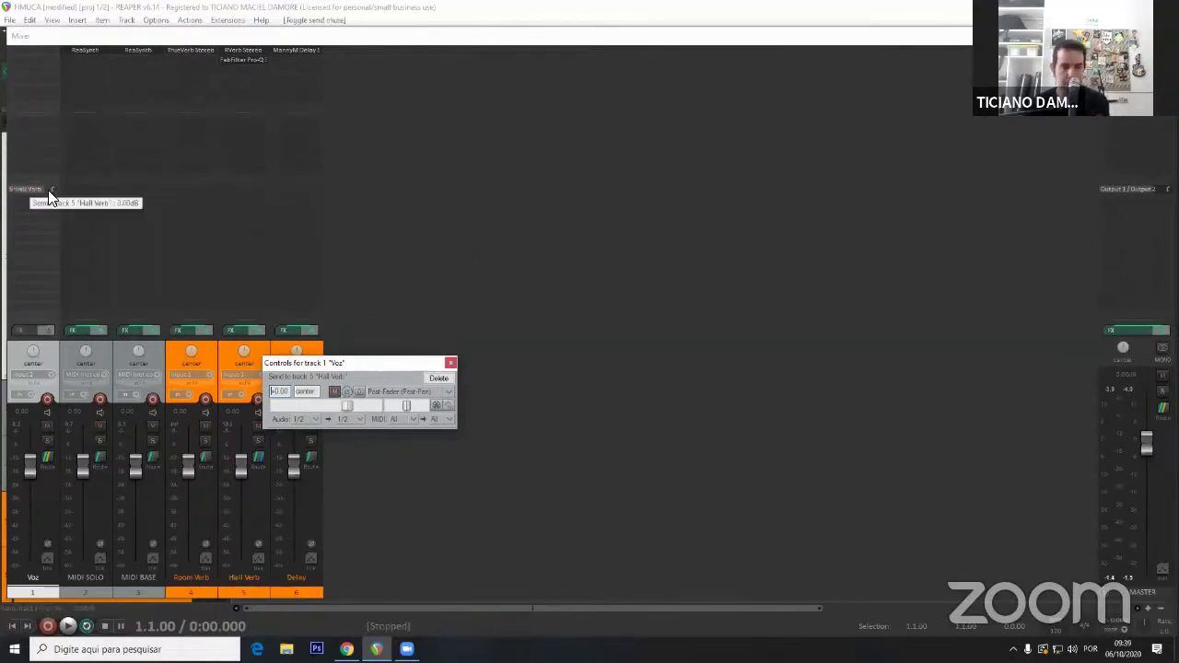
left_click(452, 367)
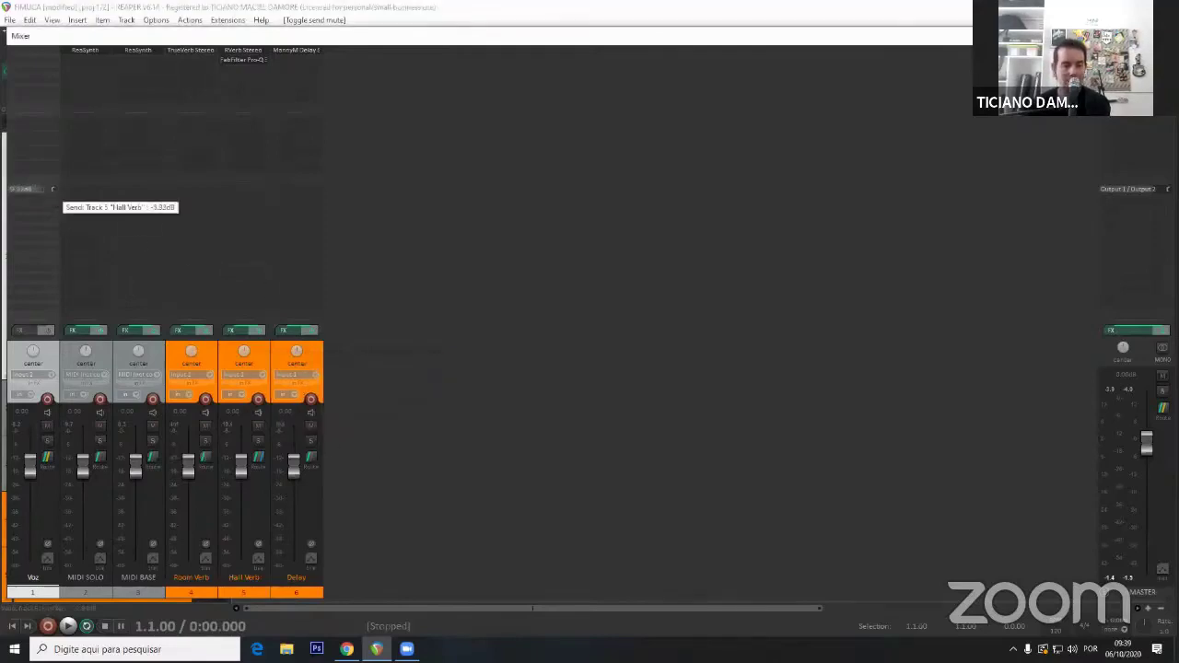
left_click_drag(52, 188, 52, 186)
left_click_drag(53, 186, 51, 194)
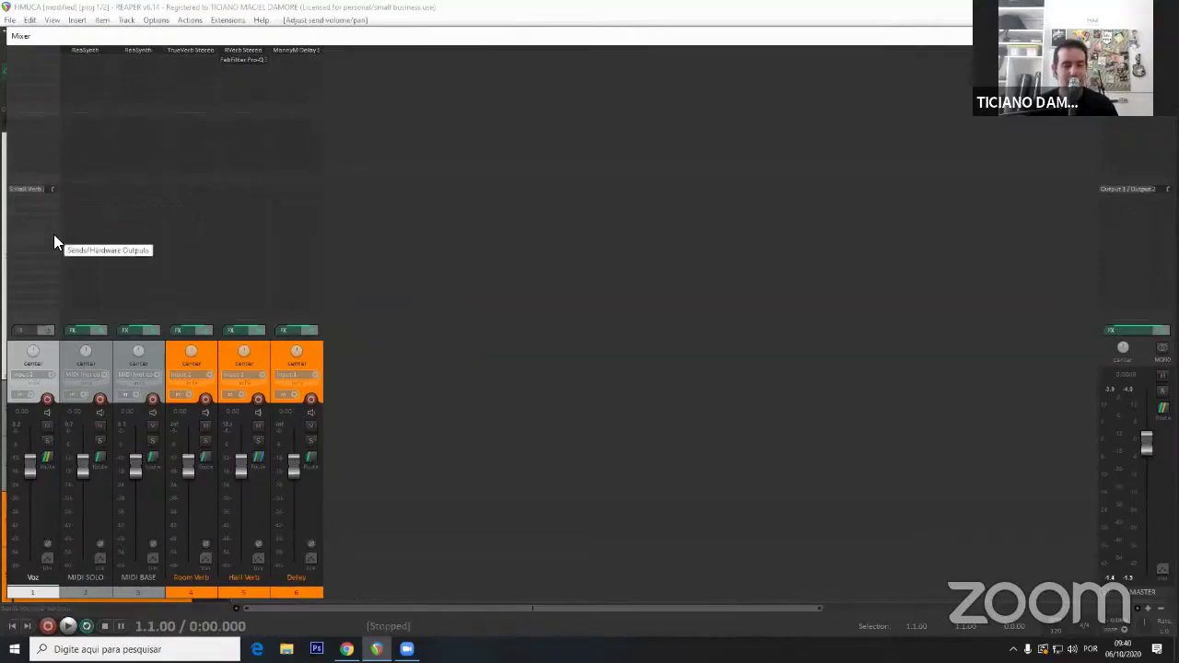
Open the Voz track's routing and turn its master send off and back on.
left_click(46, 459)
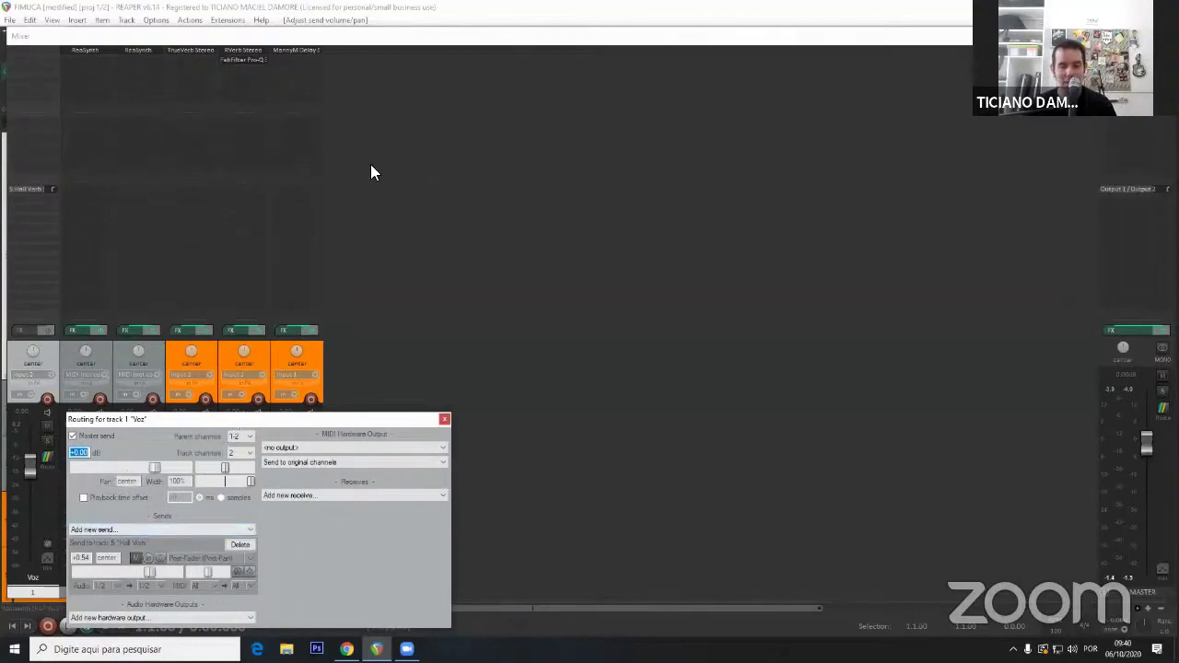
left_click_drag(372, 174, 375, 175)
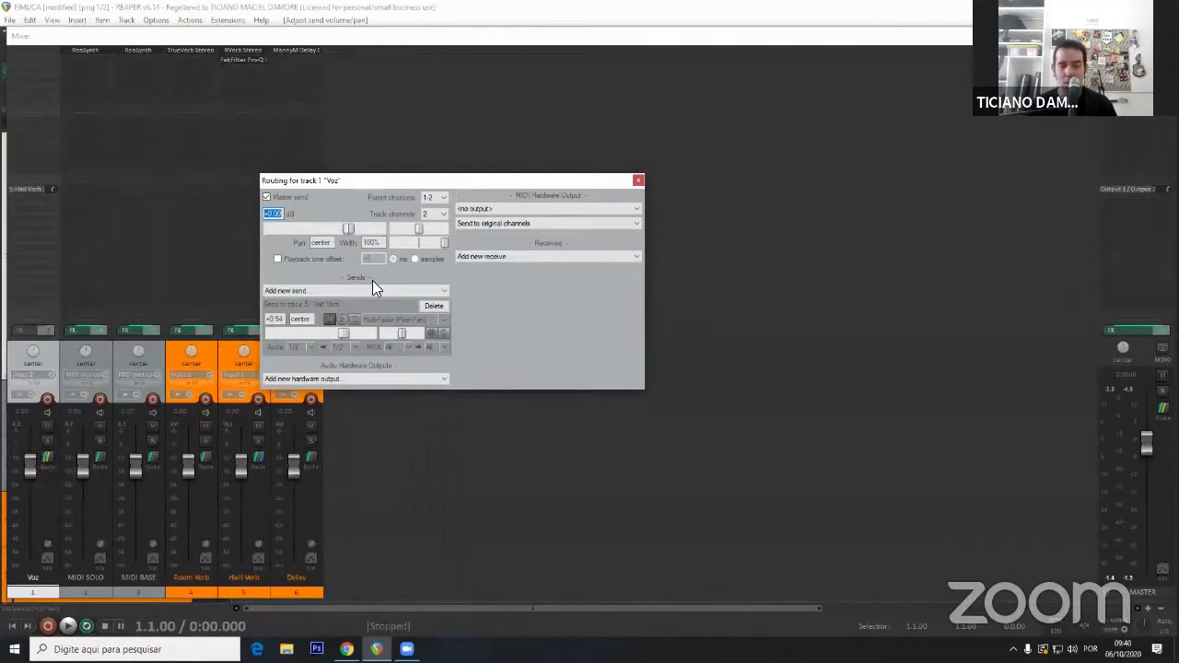
left_click(265, 197)
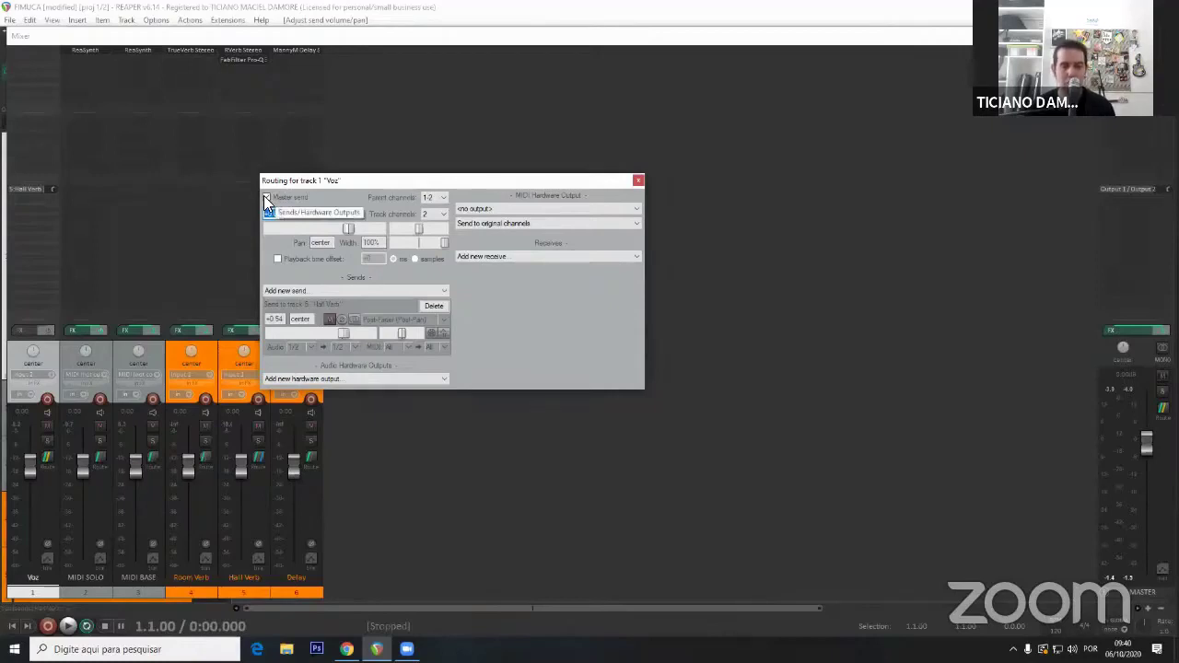
left_click(266, 198)
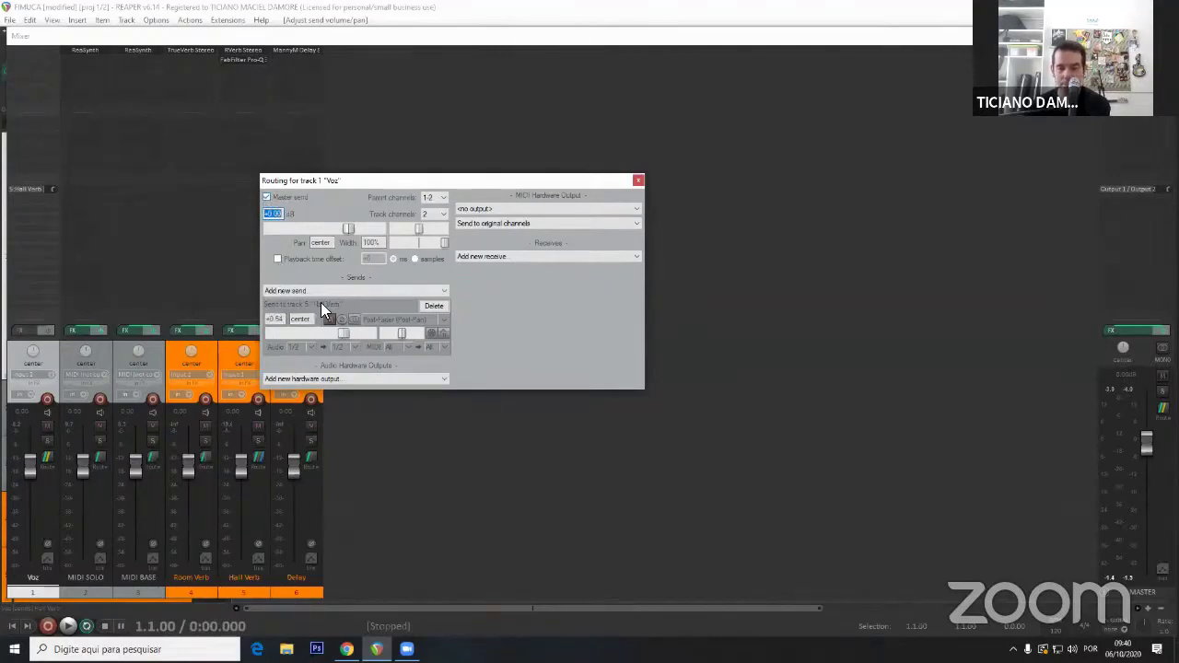
Review the Hall Verb send's Post-Fader, Pre-Fader and Pre-FX options without changing the mode, and delete the send.
left_click_drag(405, 180, 533, 192)
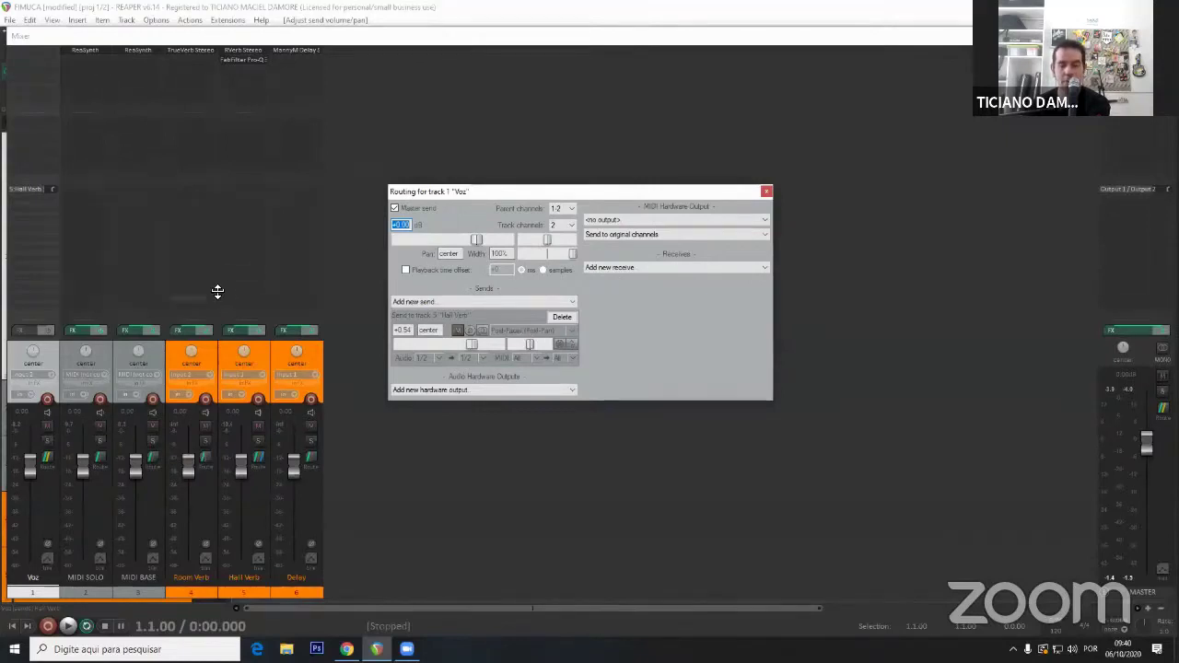
left_click(557, 333)
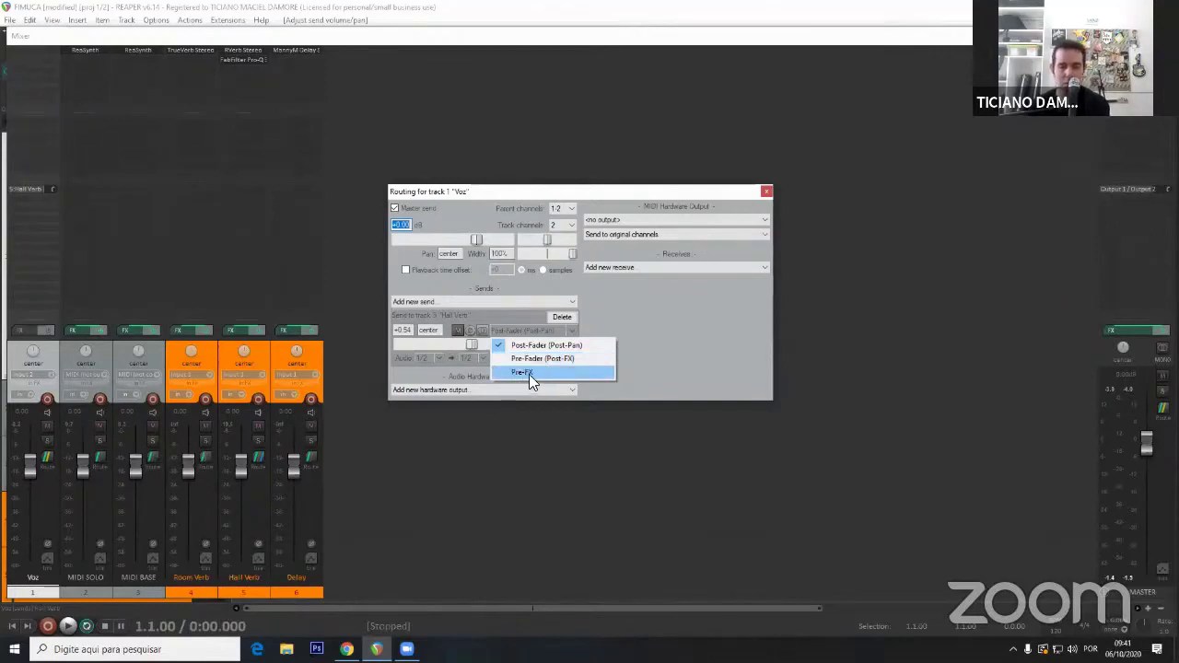
left_click(641, 333)
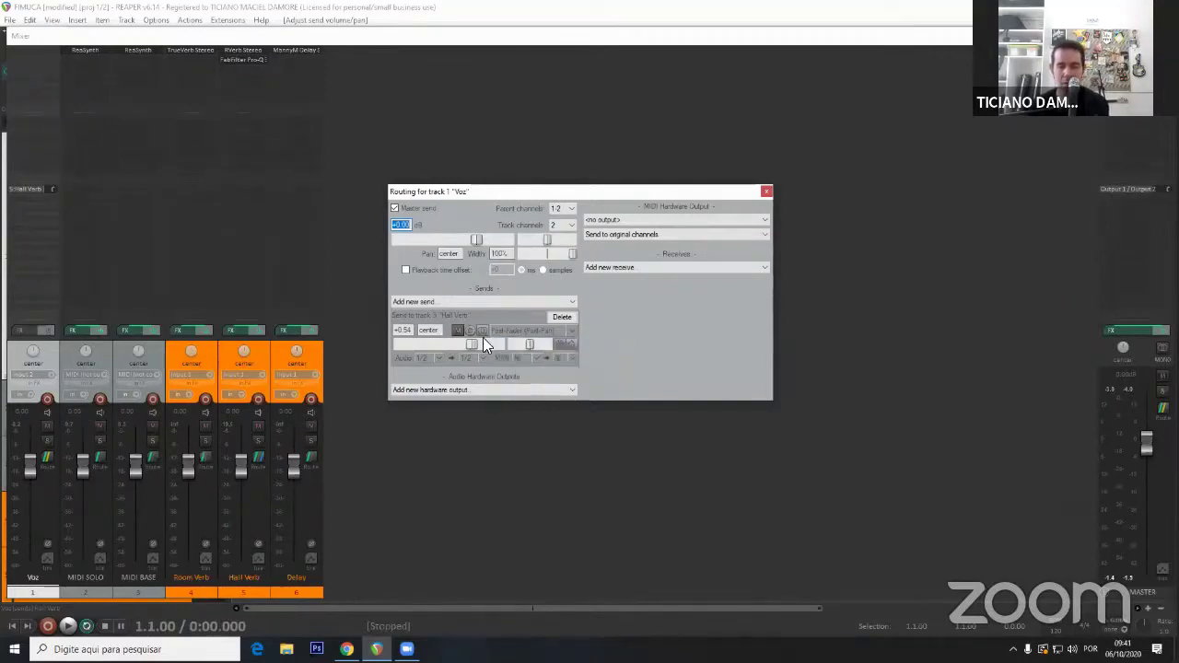
left_click(561, 317)
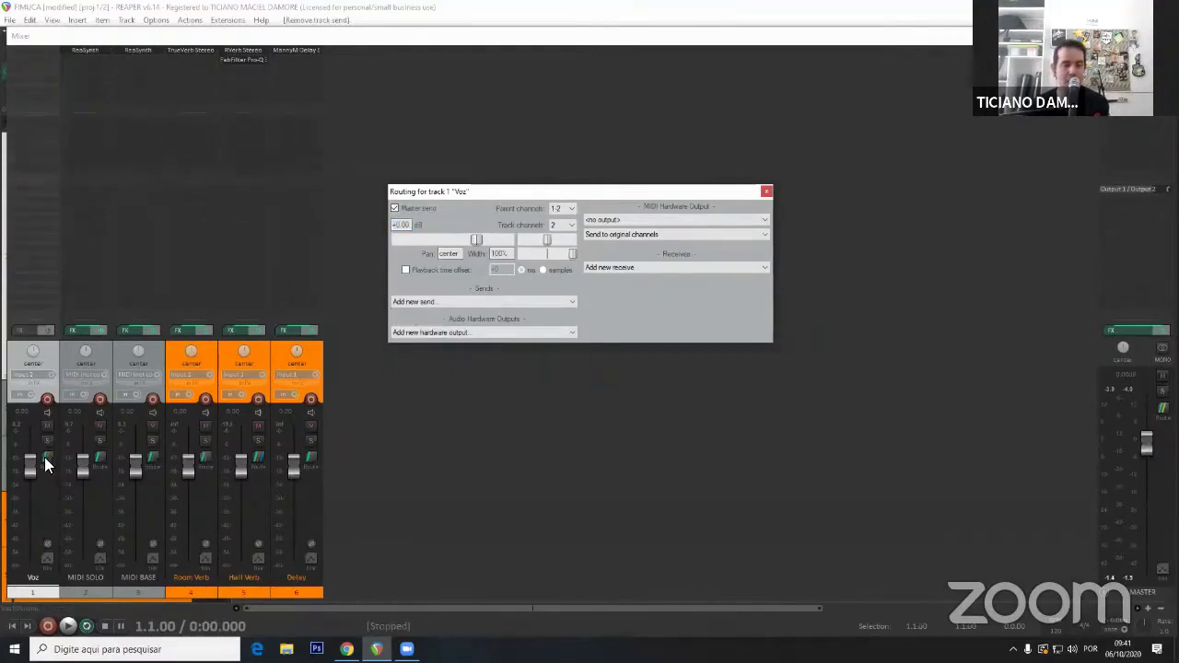
Route Voz to Hall Verb again with a new send and open Hall Verb's routing to view the receive from Voz.
left_click_drag(50, 462, 260, 354)
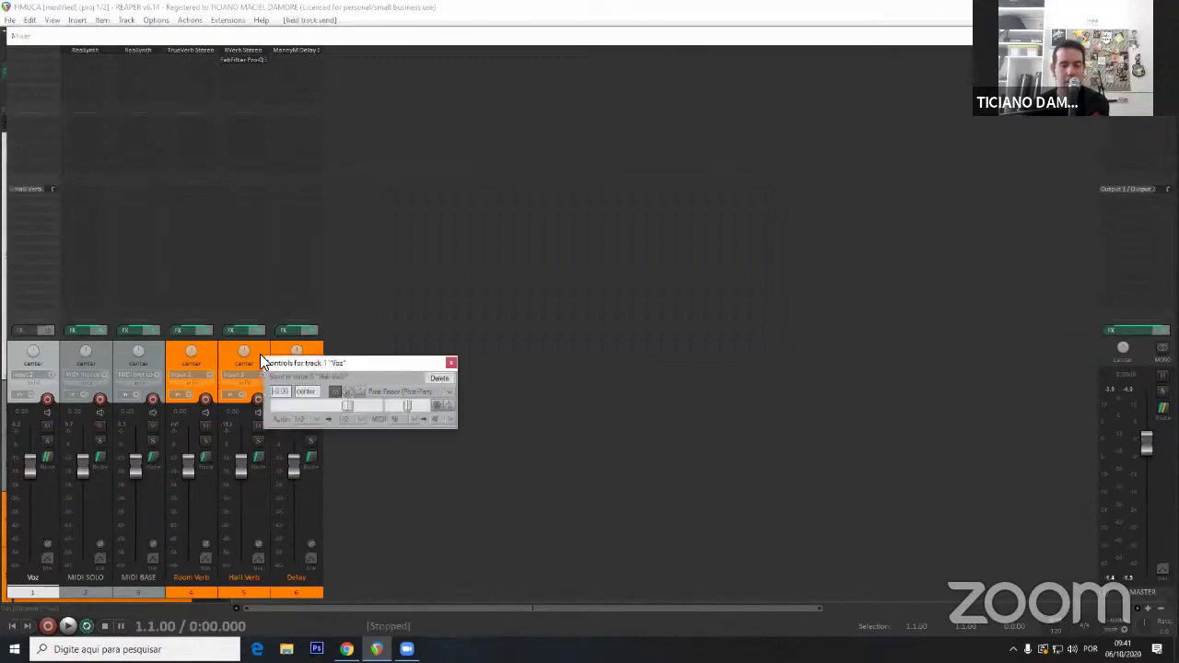
left_click(450, 364)
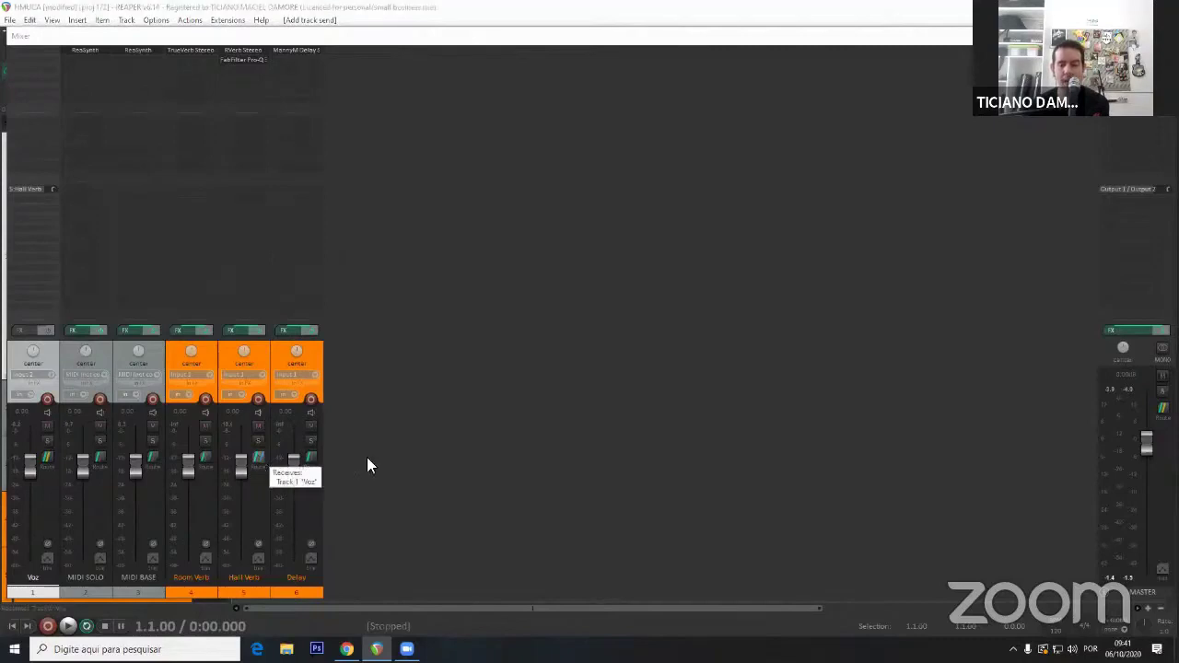
left_click(258, 458)
left_click_drag(383, 464, 463, 175)
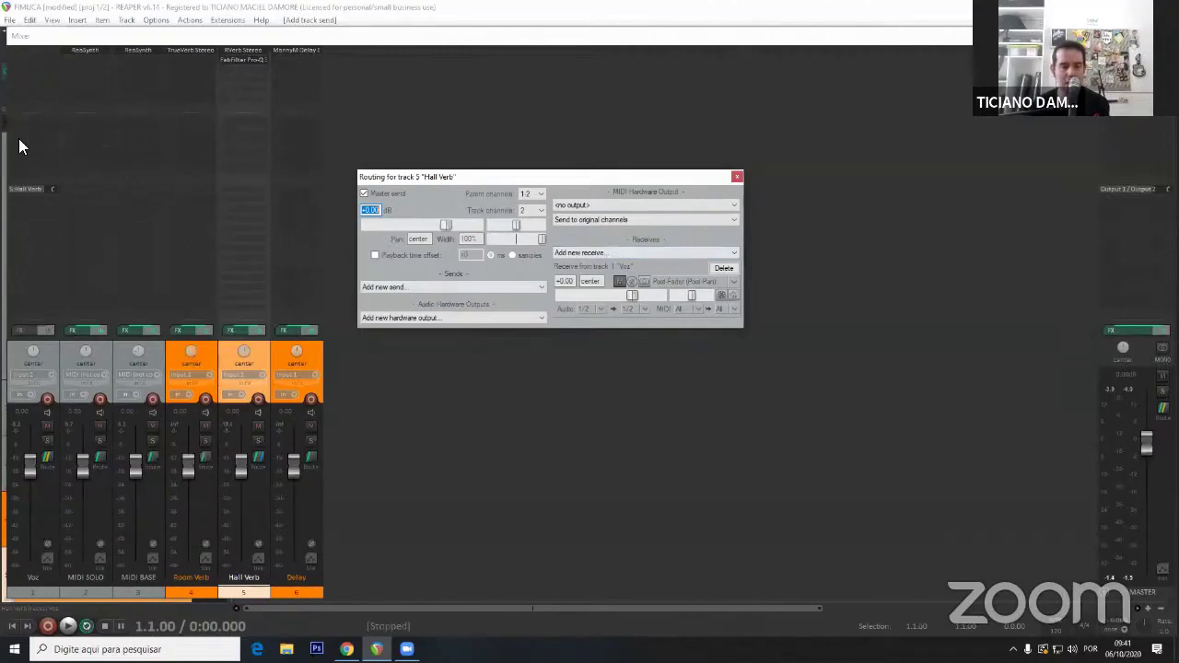
Add a send from Voz to Room Verb and review the Voz track's sends in its routing window.
left_click(50, 451)
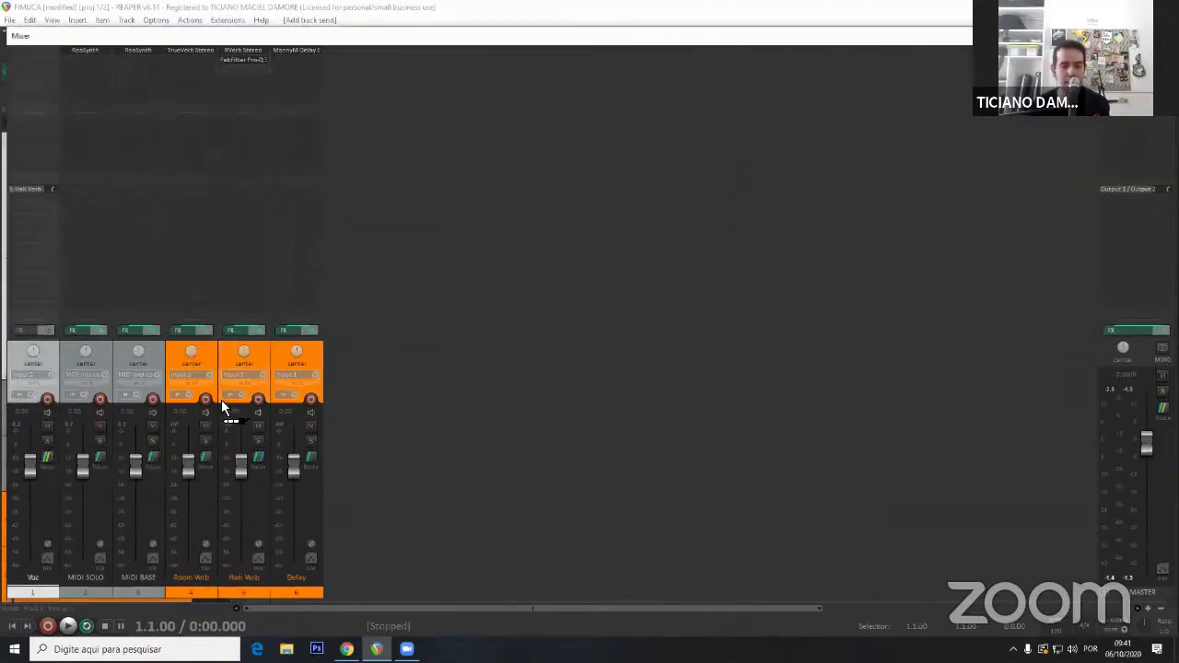
left_click_drag(208, 355, 208, 355)
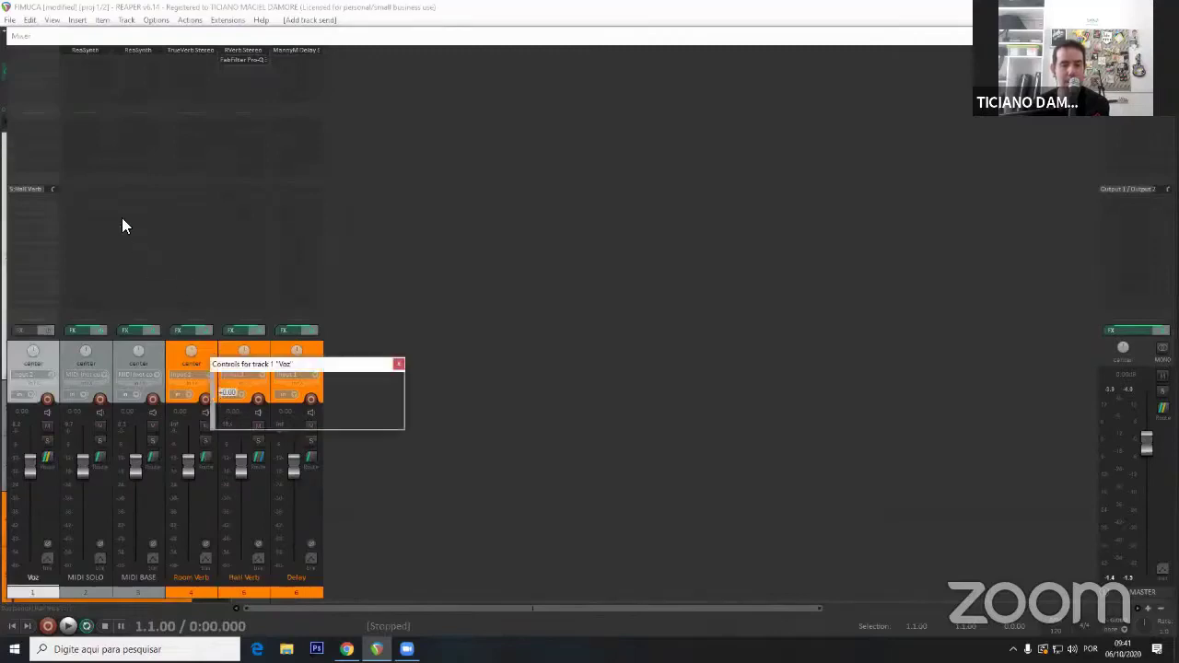
left_click(48, 455)
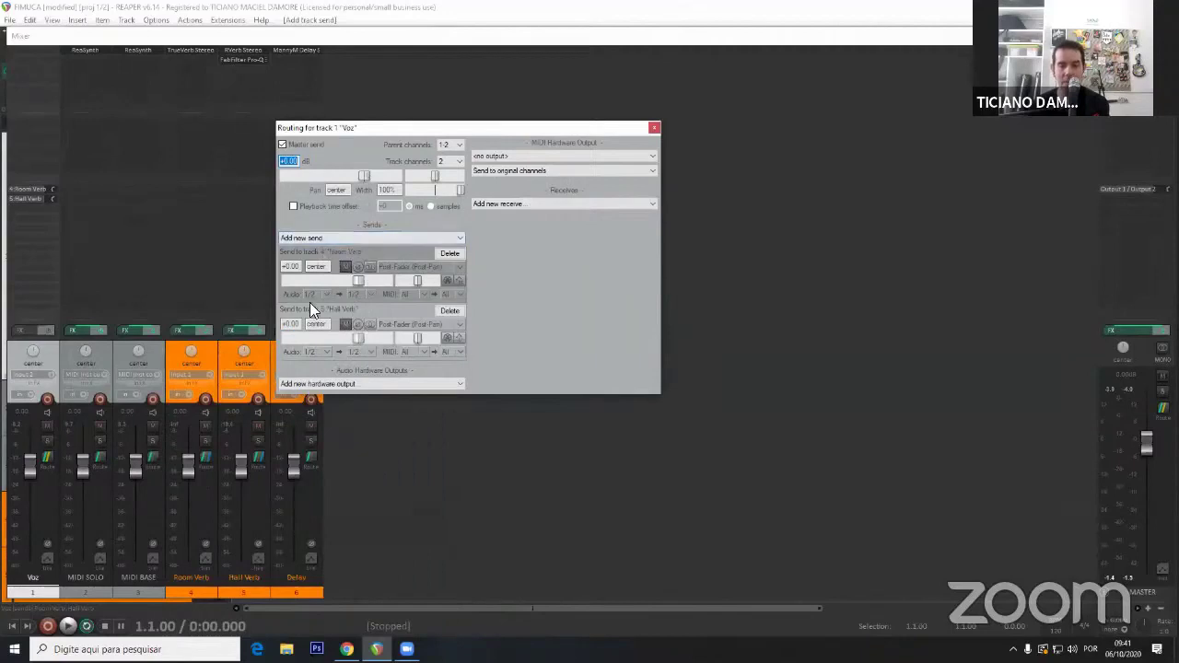
left_click(655, 131)
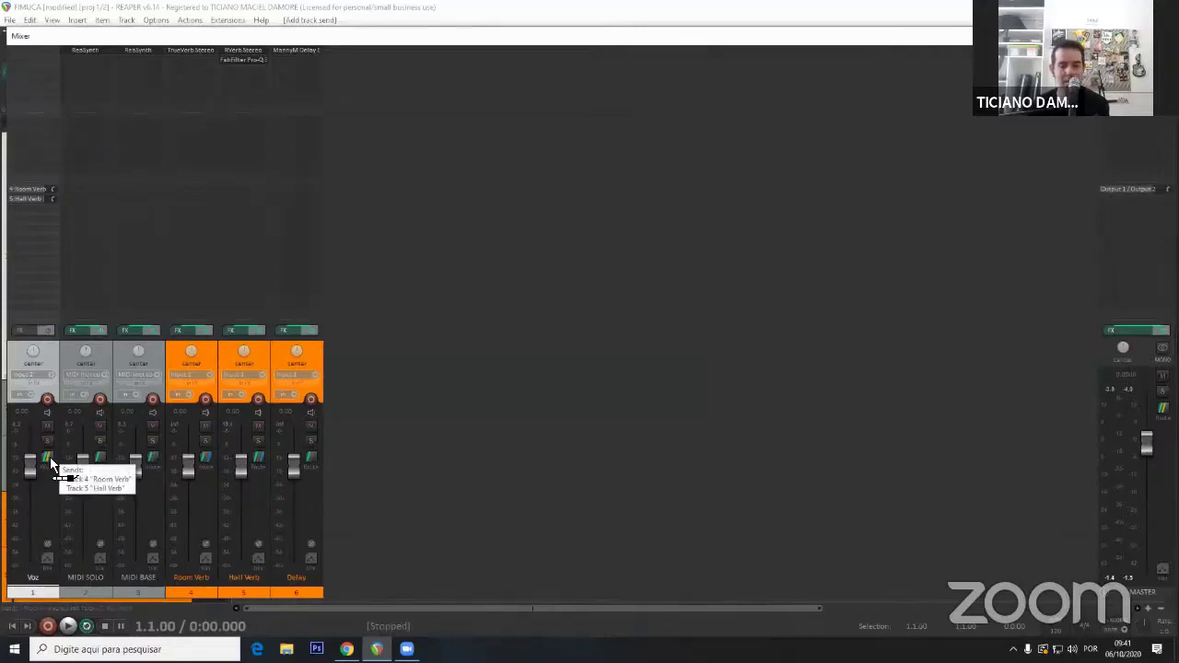
Add a send from Voz to the Delay track and play the project briefly to hear all three effect sends.
left_click_drag(61, 464, 313, 361)
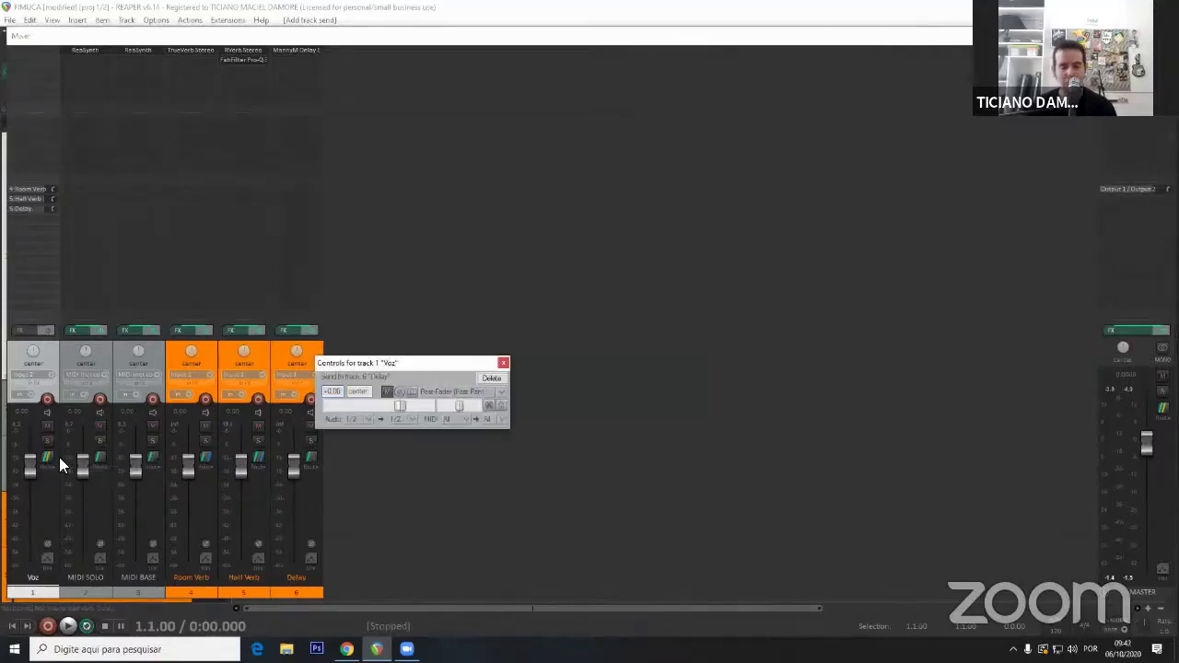
key("space")
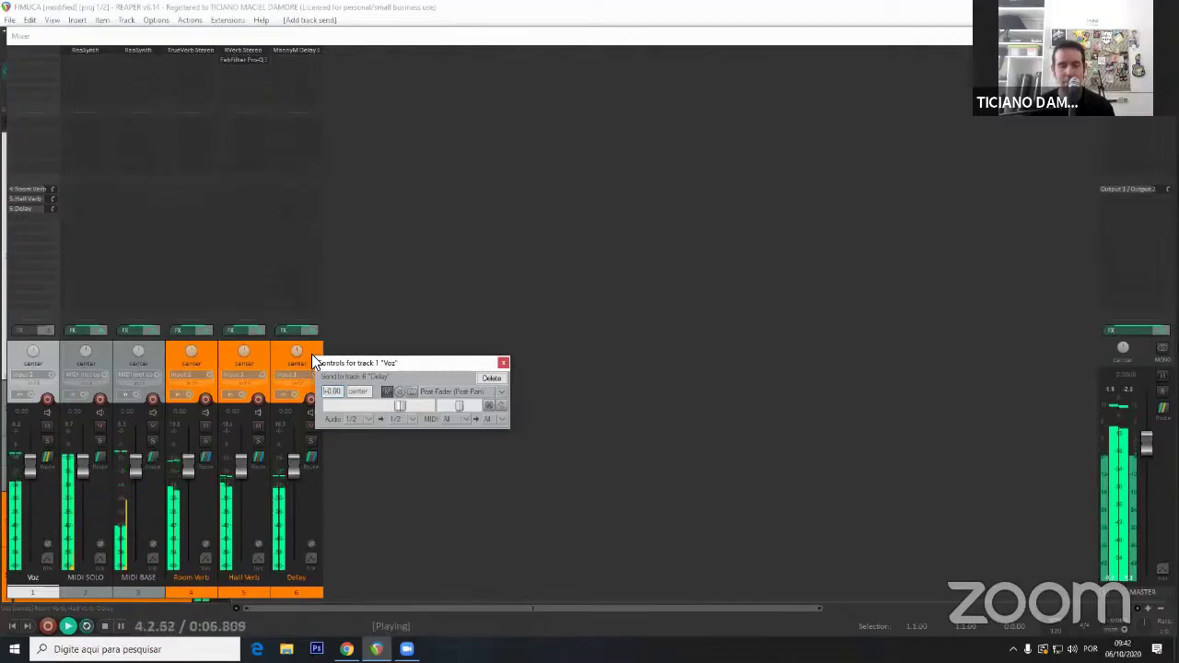
key("space")
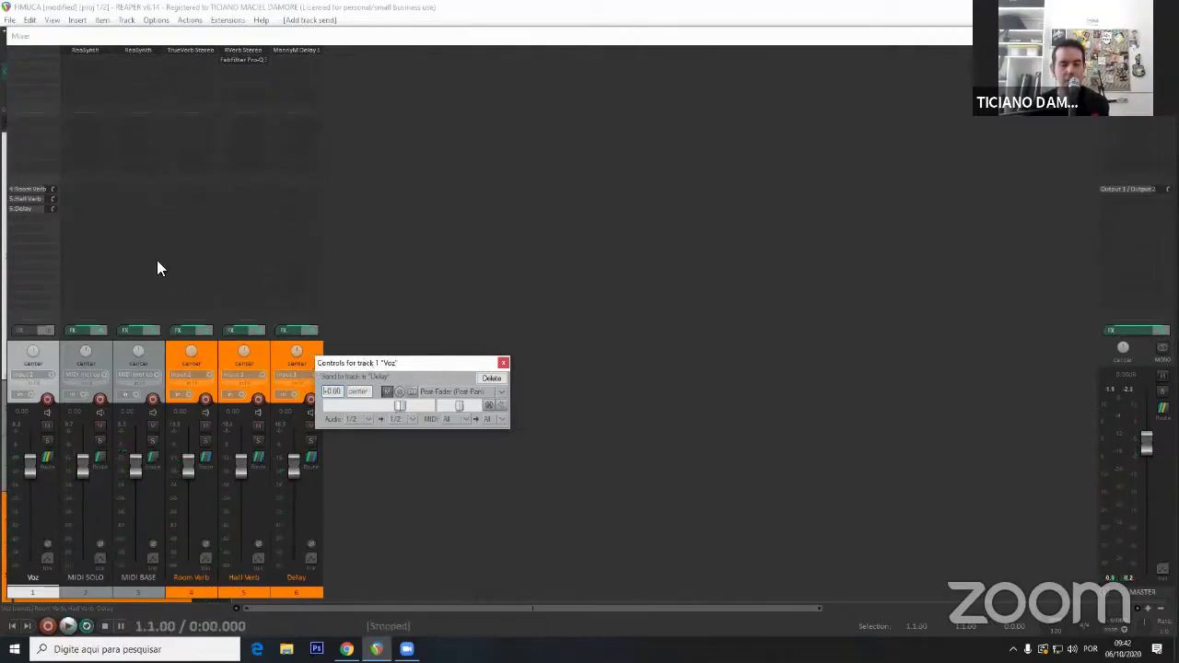
Lower the level of the Voz track's send to Delay and delete its send to Room Verb.
left_click(26, 206)
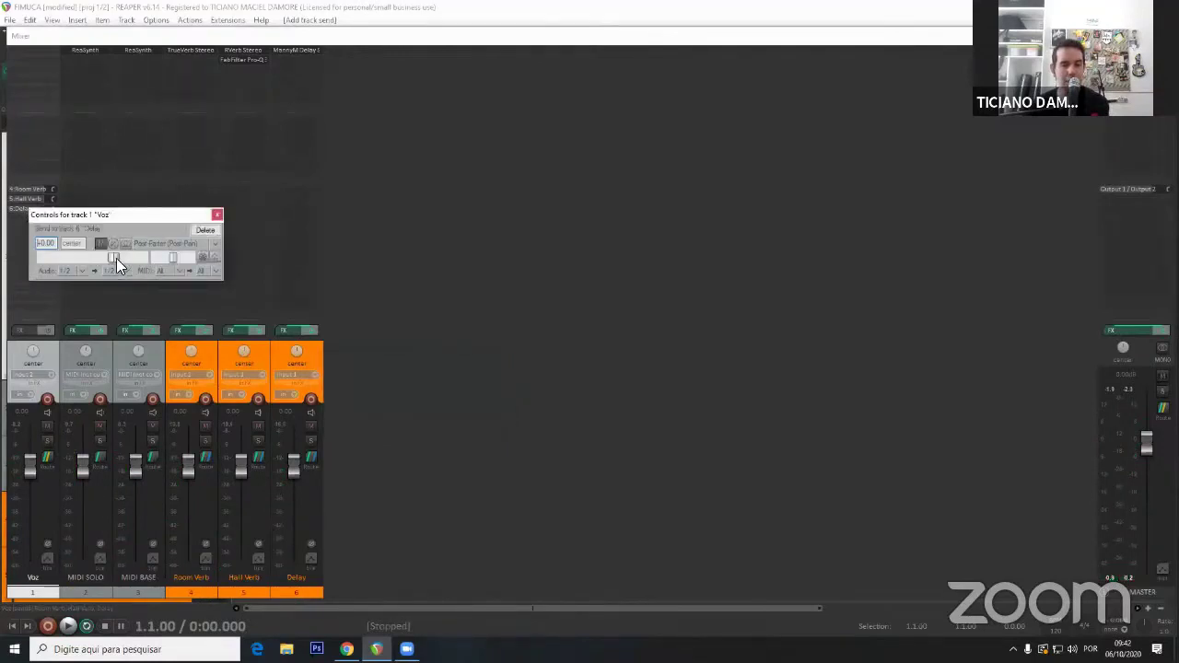
left_click(85, 258)
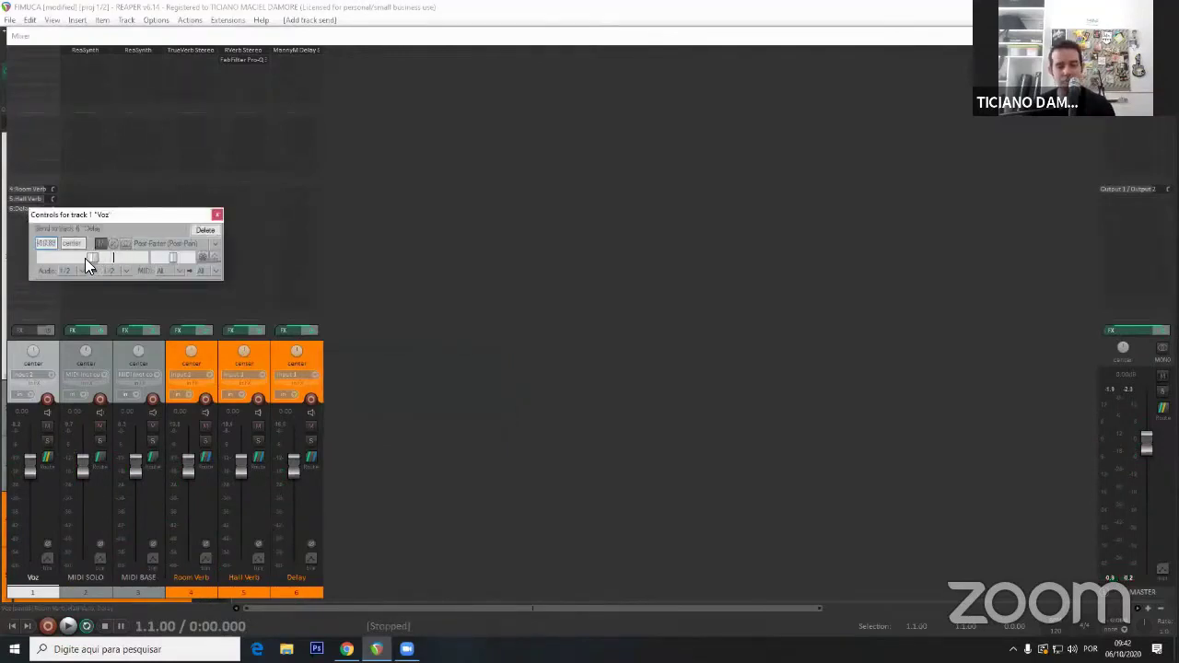
left_click(34, 189, "alt")
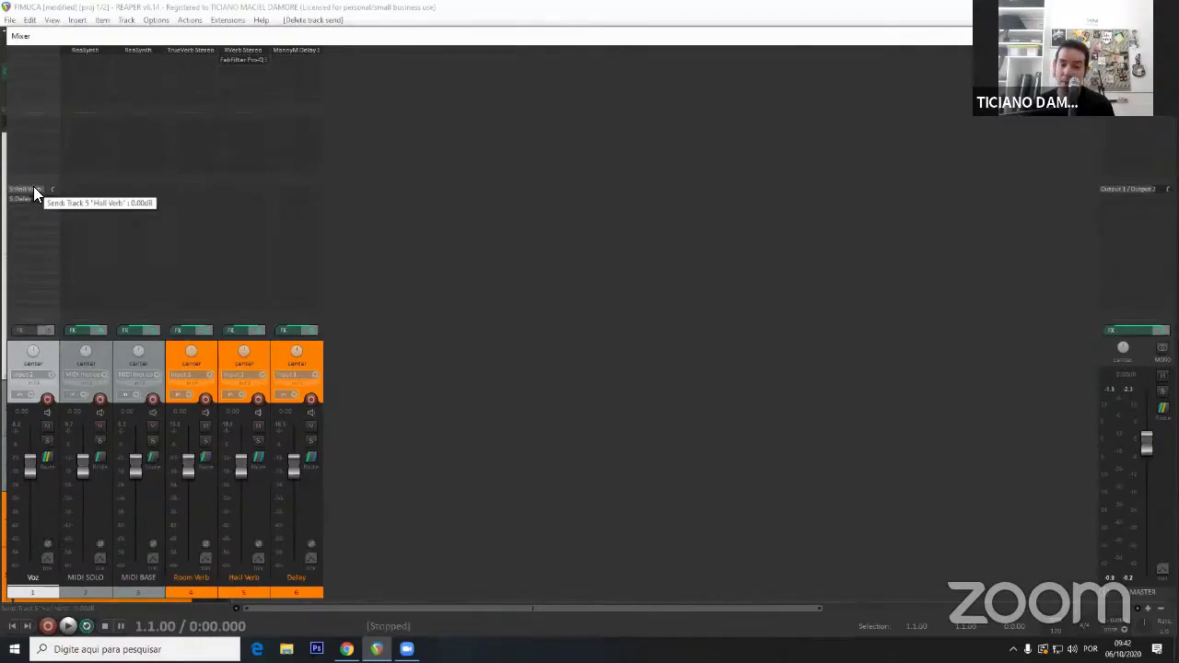
Play the project briefly to hear the voice with the Hall Verb and Delay sends, and close the mixer.
key("space")
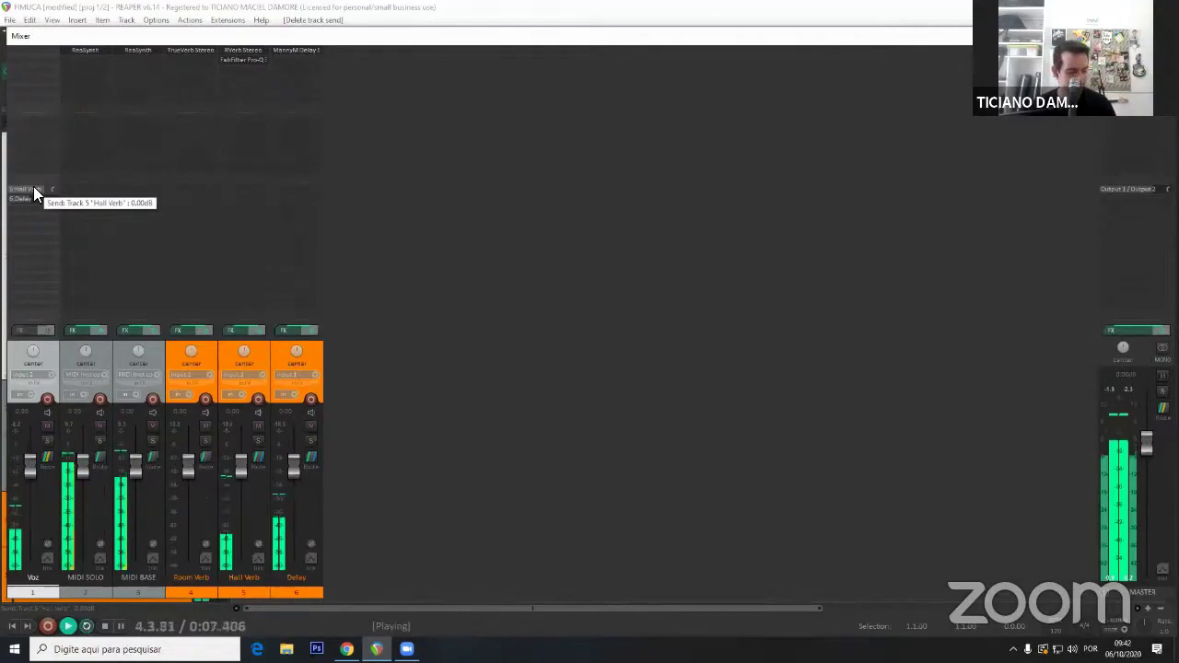
key("space")
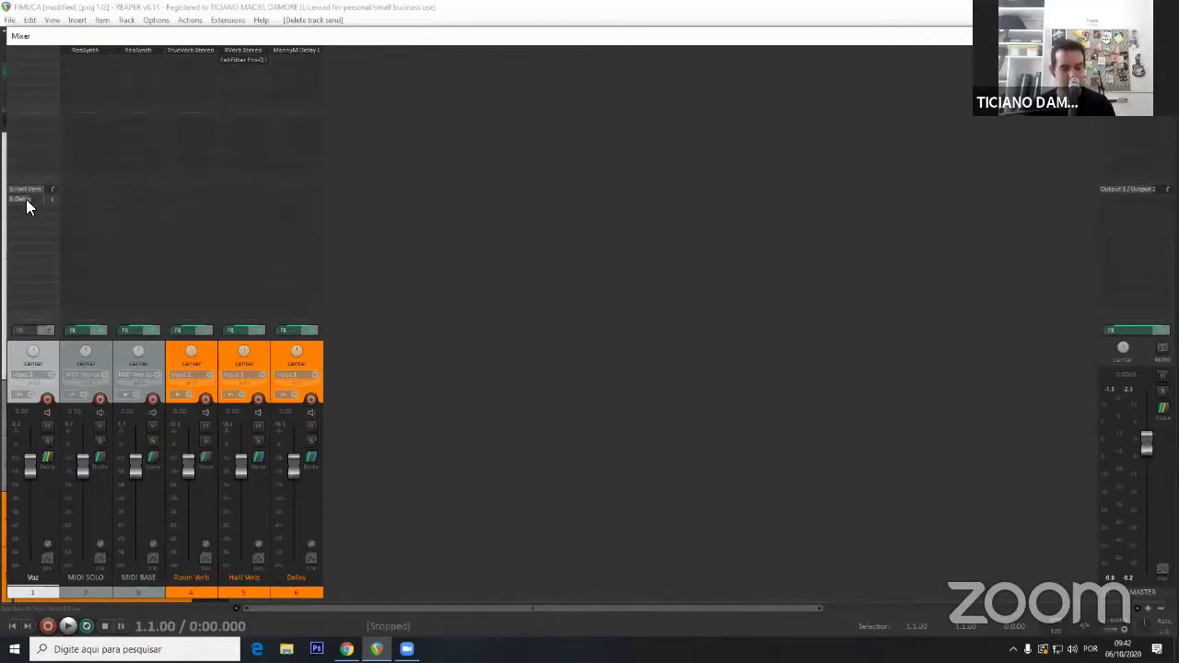
key("ctrl+m")
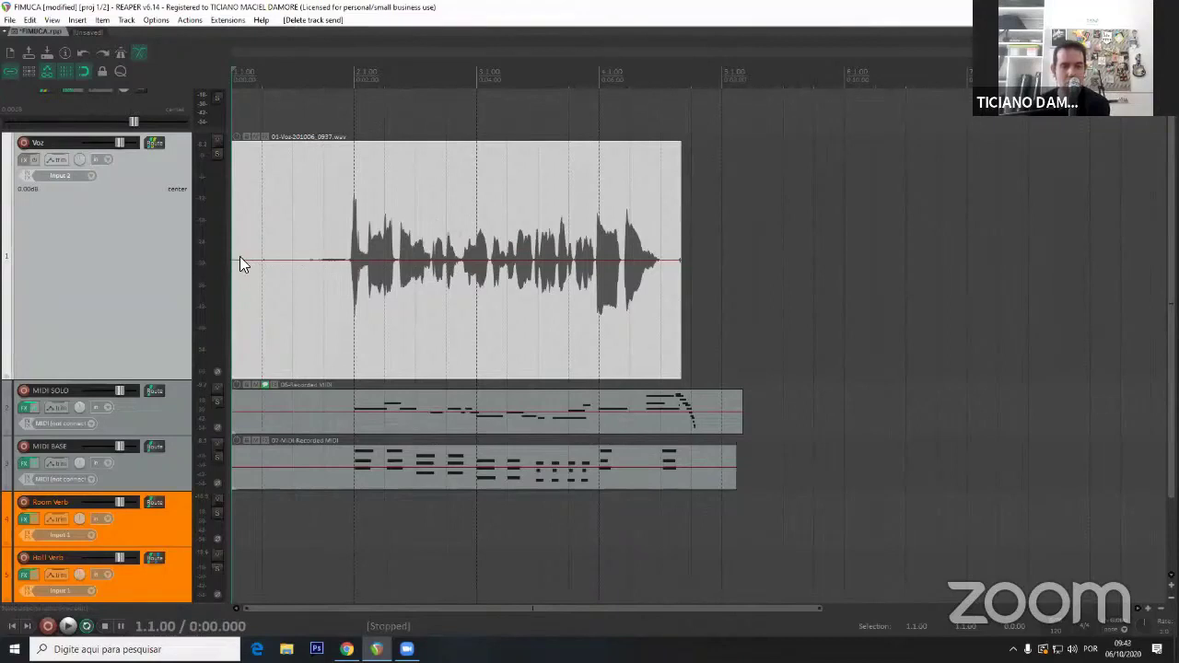
Turn off snapping and trim the Voz item's start and end close to the sung audio.
left_click_drag(237, 268, 327, 269)
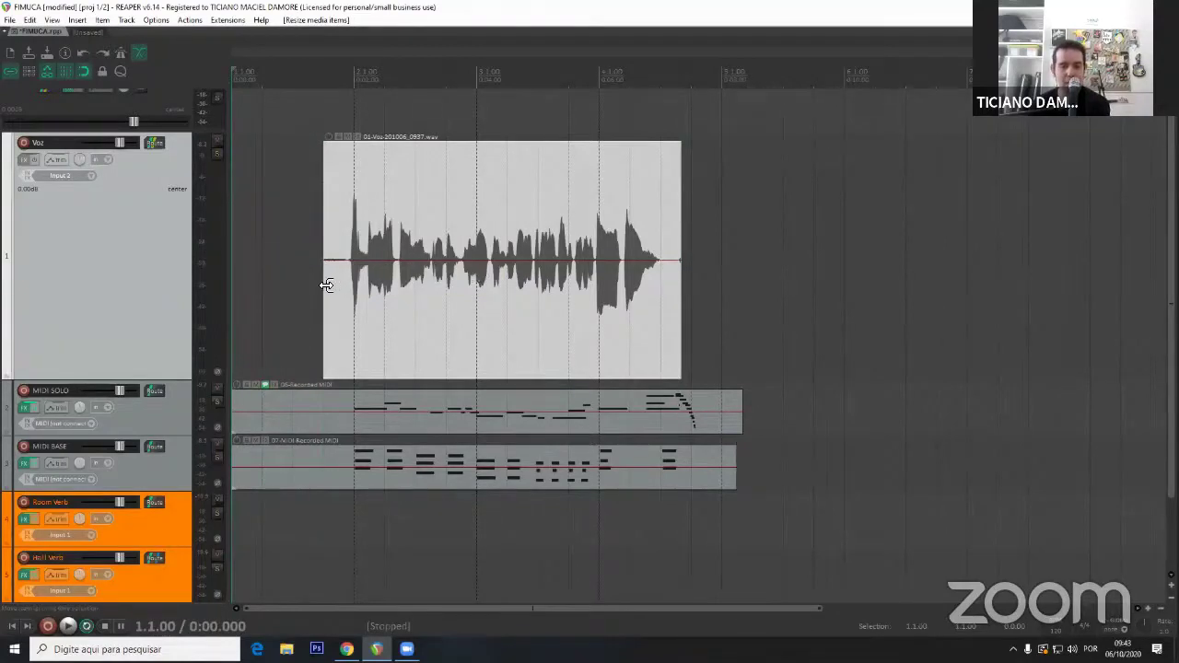
left_click_drag(316, 285, 272, 293)
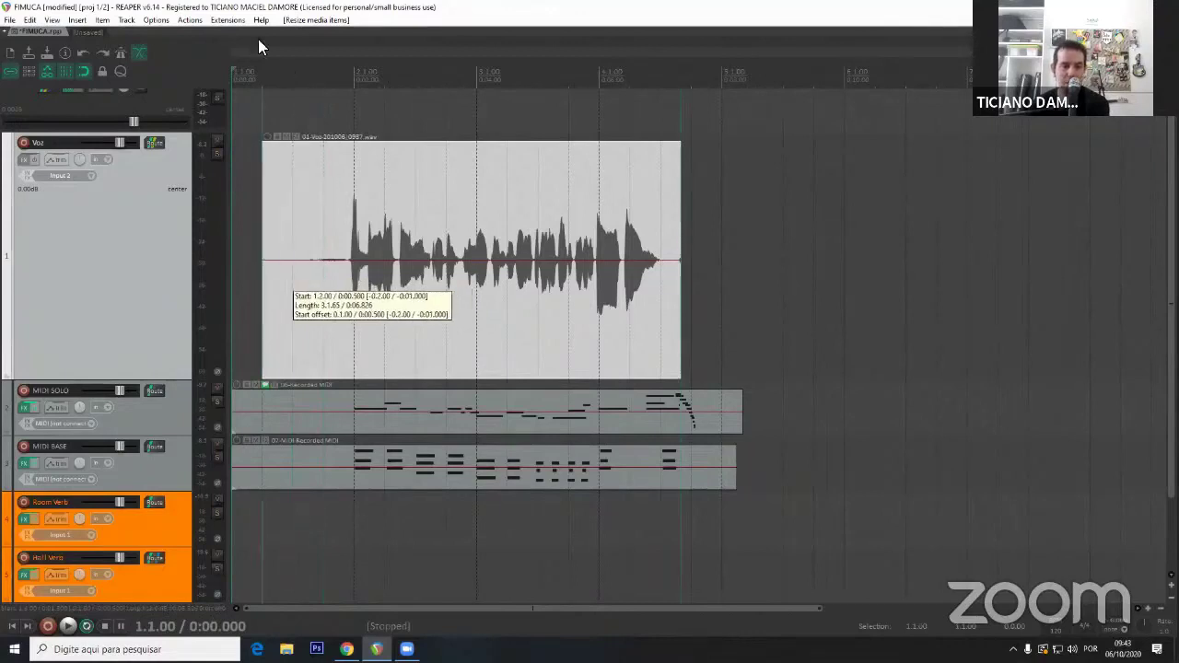
left_click(85, 74)
left_click_drag(260, 271, 348, 267)
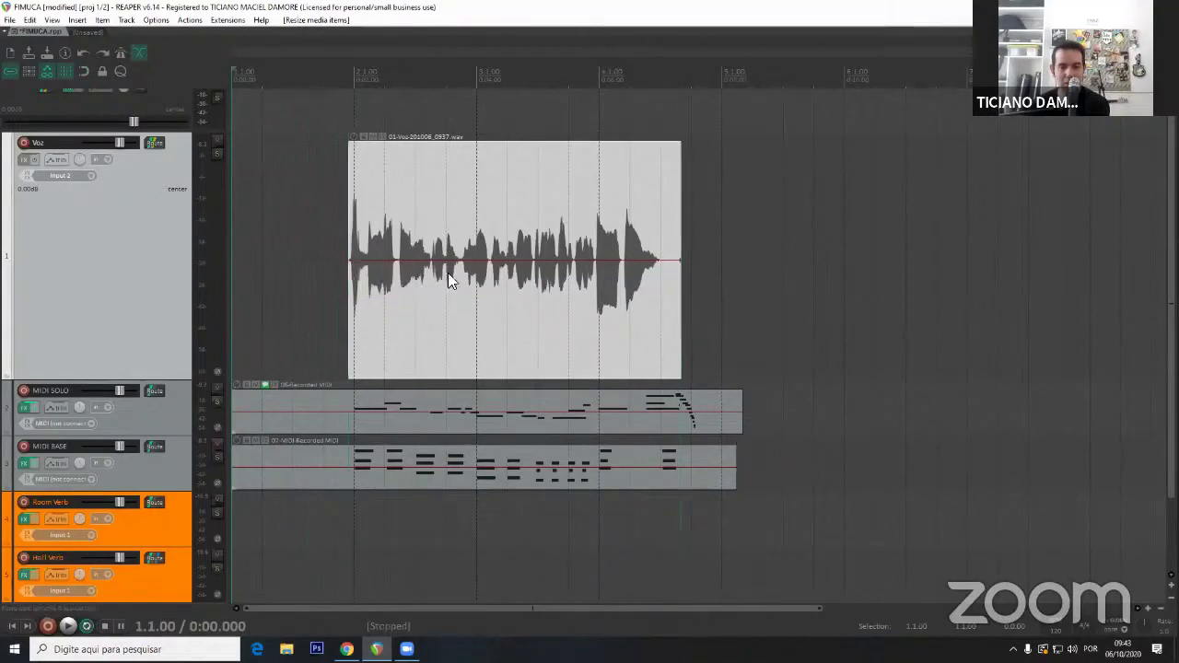
left_click_drag(676, 266, 663, 263)
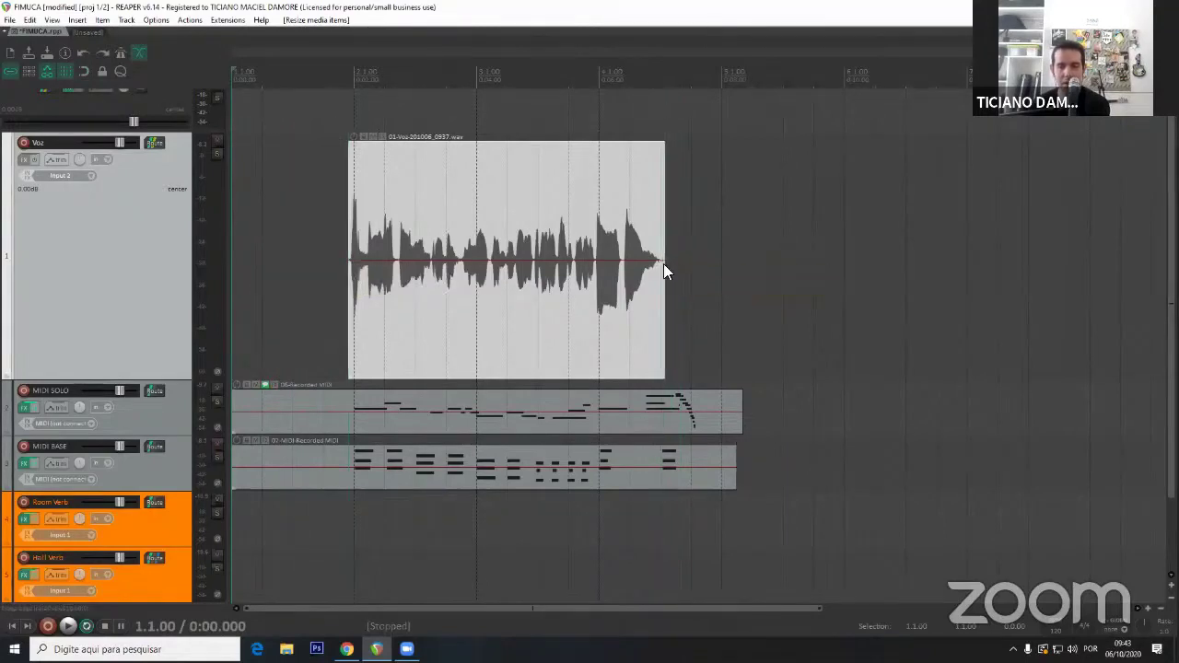
Play the project from just before the trimmed Voz item to check its edges.
left_click(317, 76)
key("space")
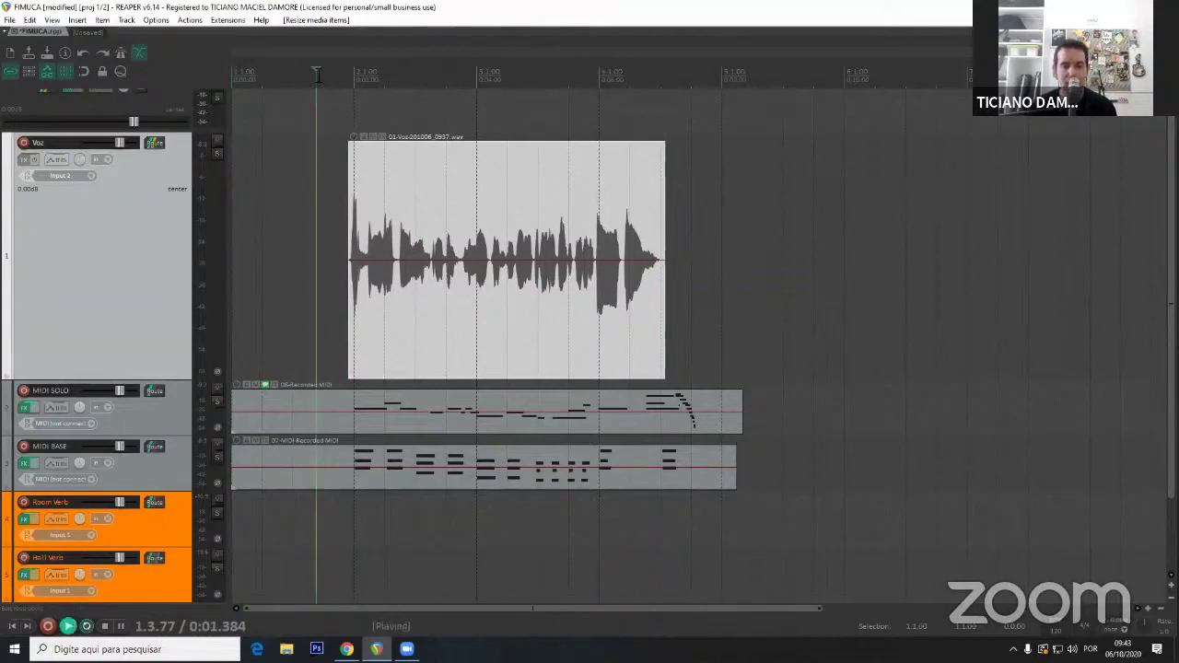
key("space")
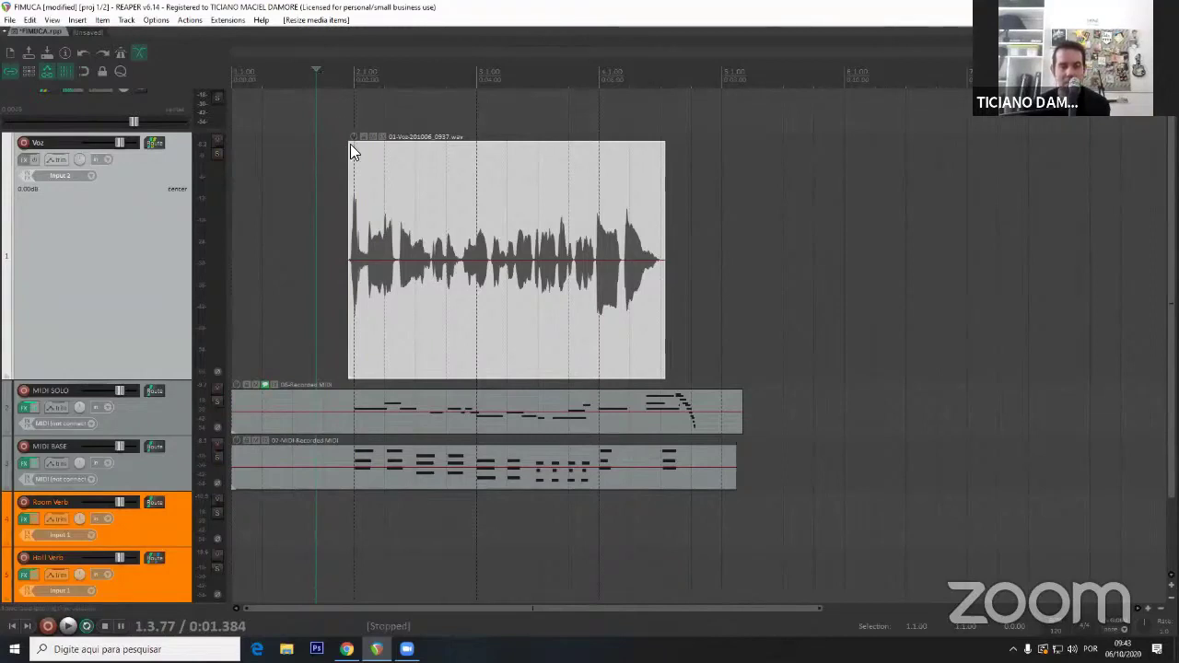
Extend the Voz item's start slightly earlier and give the item a short fade-in and fade-out.
mouse_move(355, 146)
left_mouse_down()
mouse_move(463, 167)
mouse_move(444, 174)
mouse_move(576, 184)
mouse_move(364, 188)
left_mouse_up()
left_click_drag(352, 260, 331, 263)
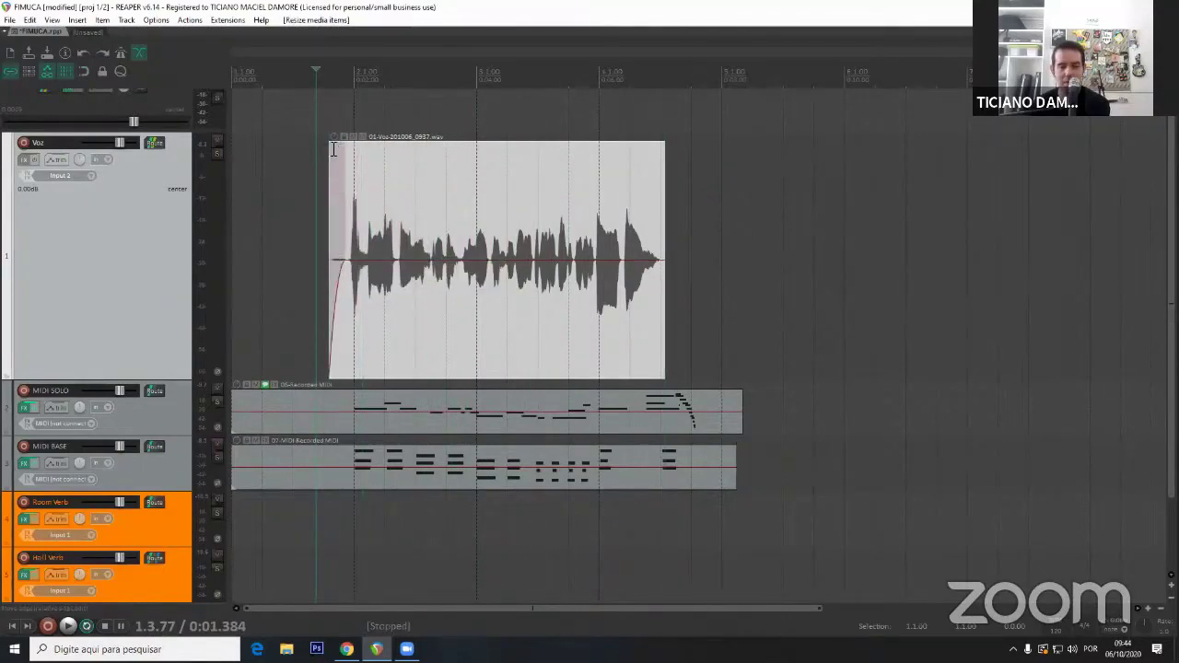
left_click_drag(335, 150, 340, 149)
left_click_drag(665, 148, 649, 151)
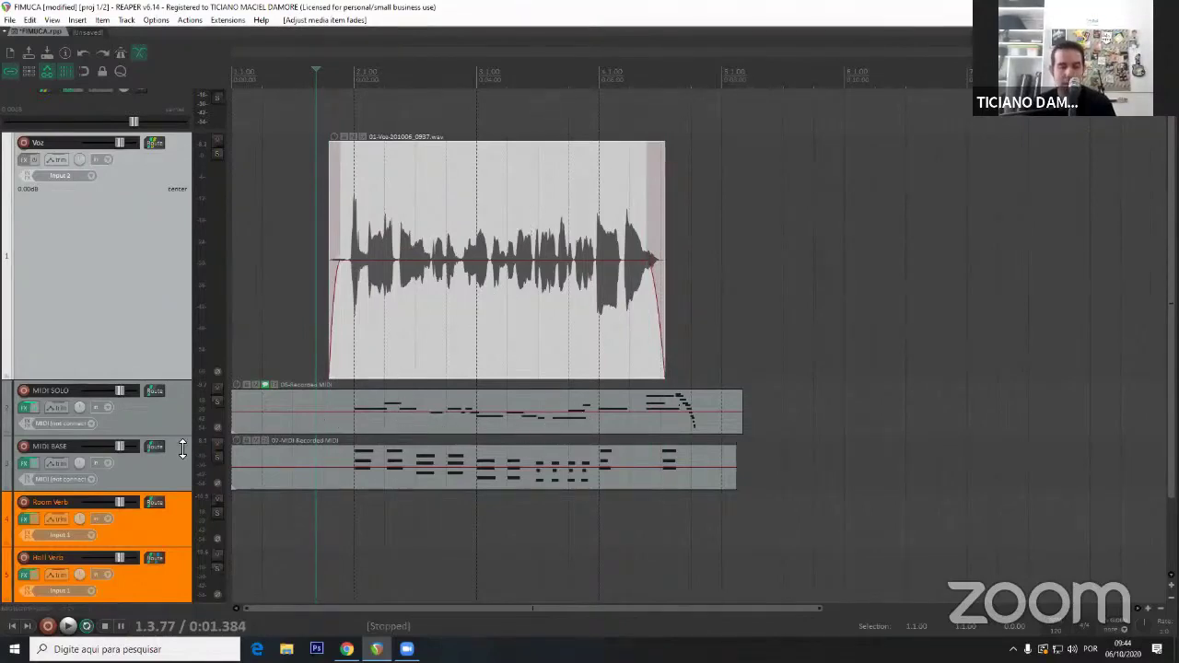
Enlarge the MIDI SOLO track, open its item in the MIDI editor, and play it soloed from just before the first note.
left_click_drag(178, 435, 178, 494)
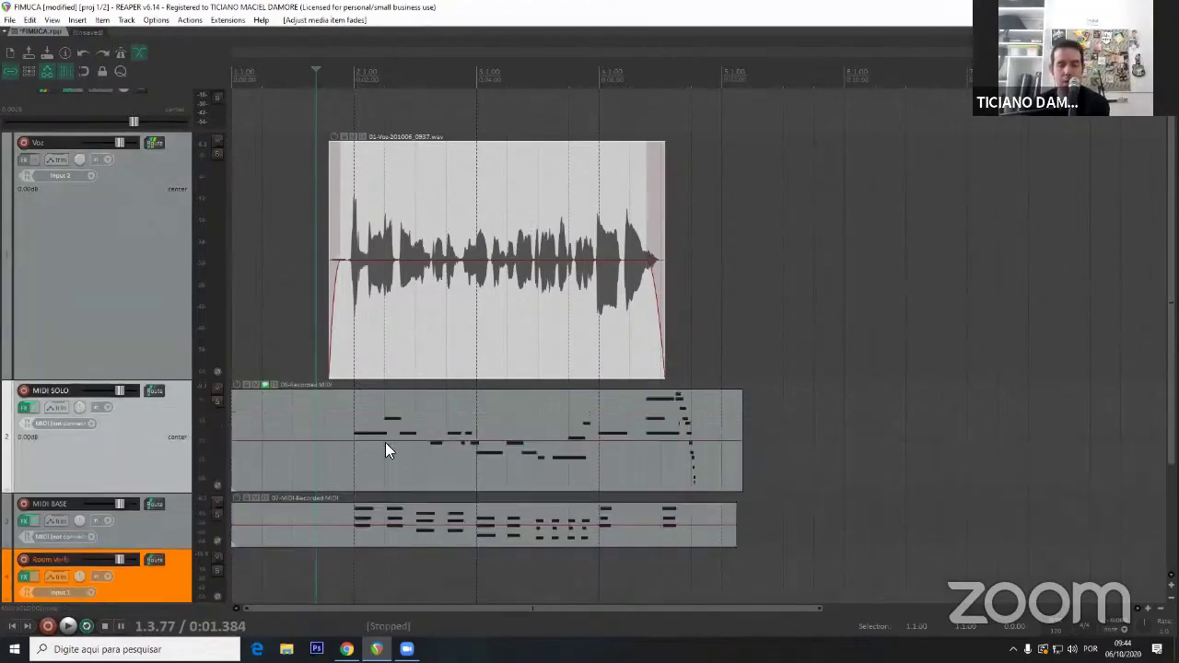
double_click(388, 448)
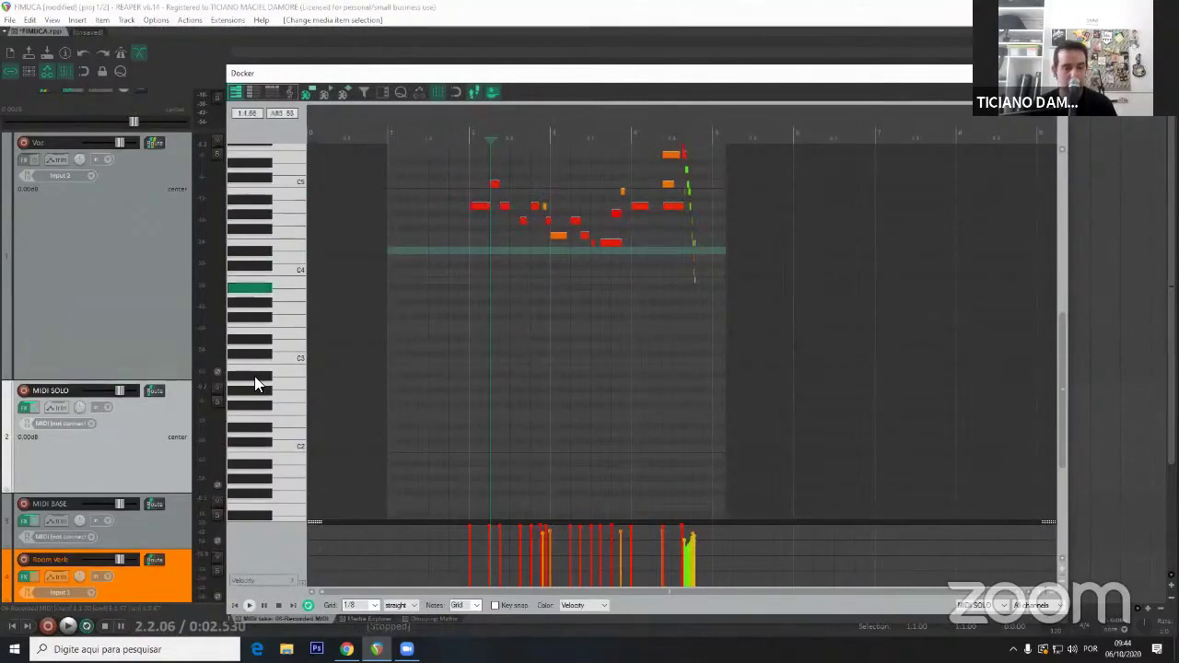
left_click(459, 135)
key("F6")
key("space")
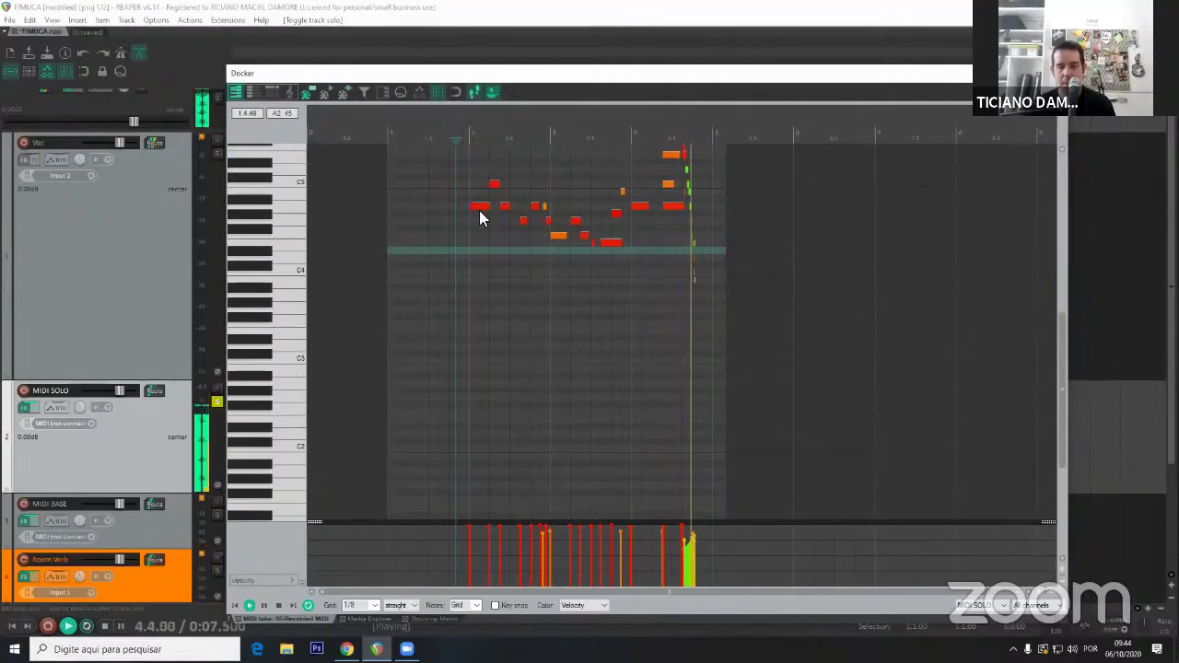
key("space")
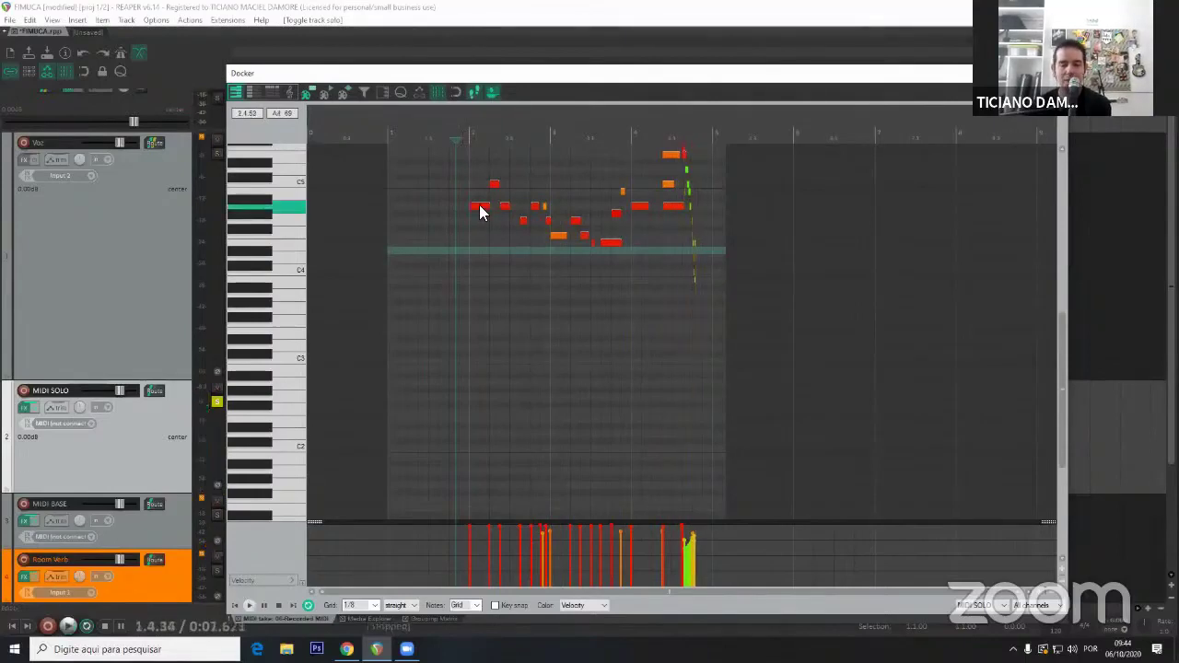
Move the first note of the MIDI SOLO melody up to B4.
left_click(479, 206)
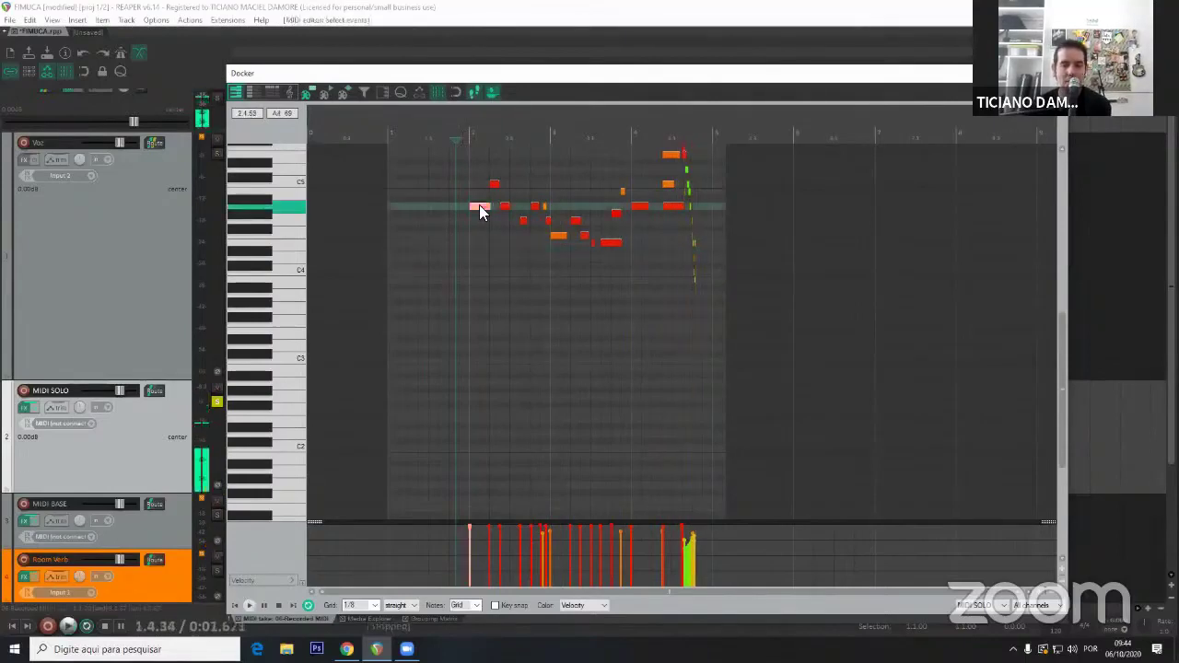
left_click_drag(479, 200, 481, 194)
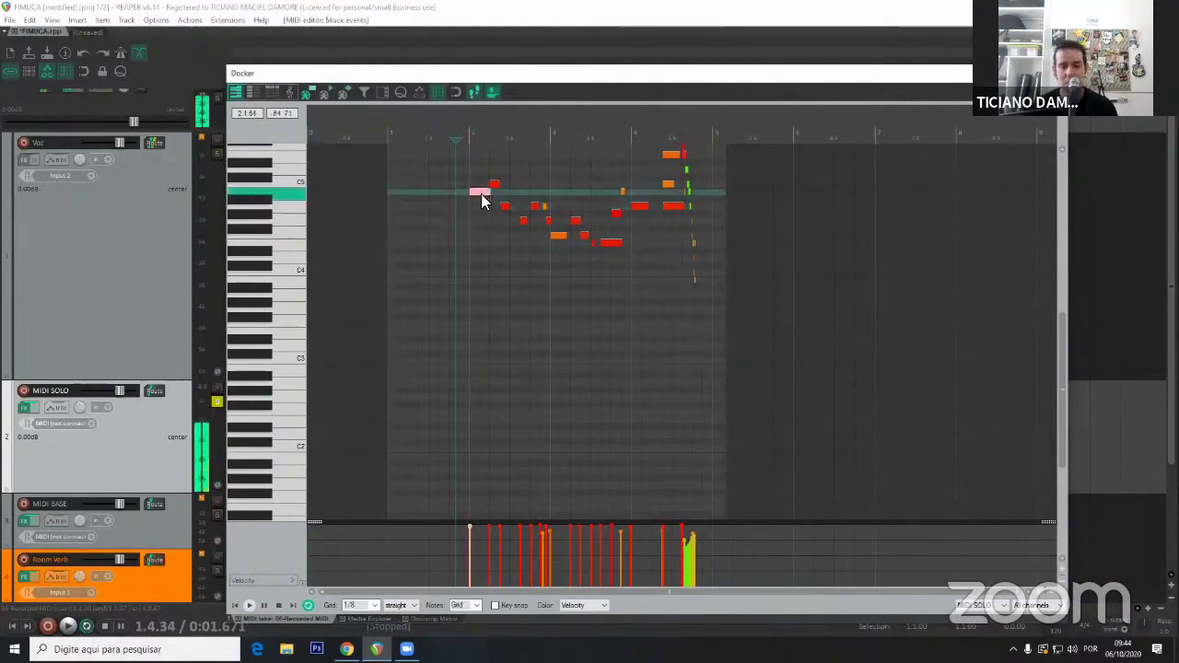
Play back the MIDI SOLO take in the piano roll and look through the event types available for the velocity lane.
key("space")
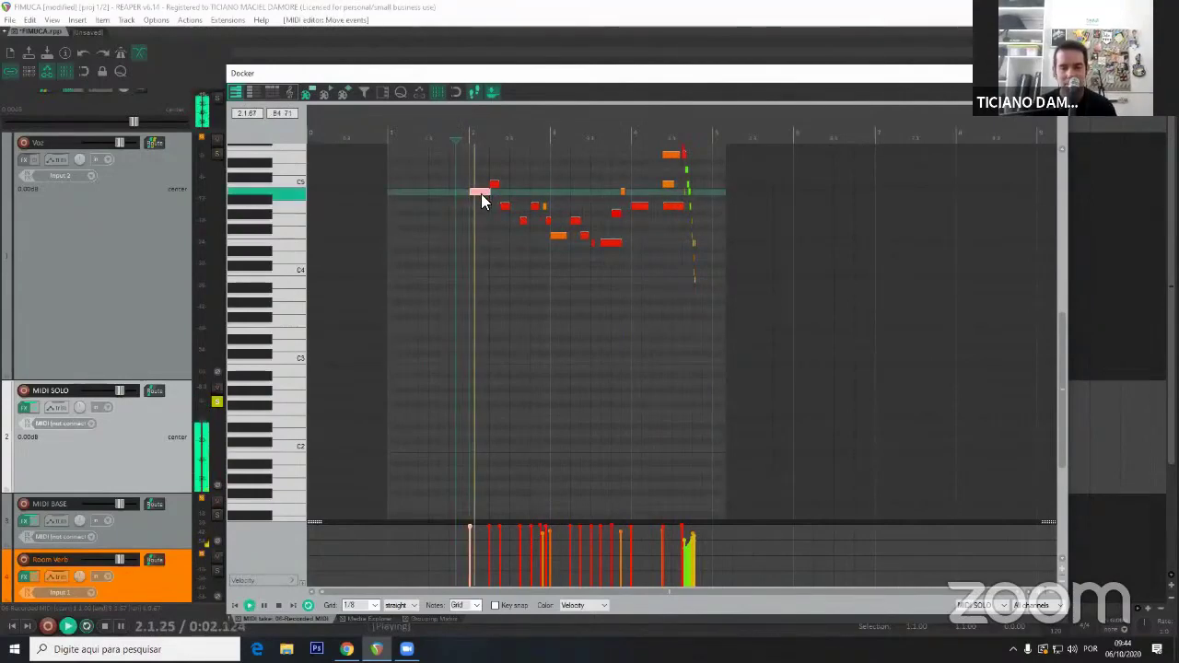
key("space")
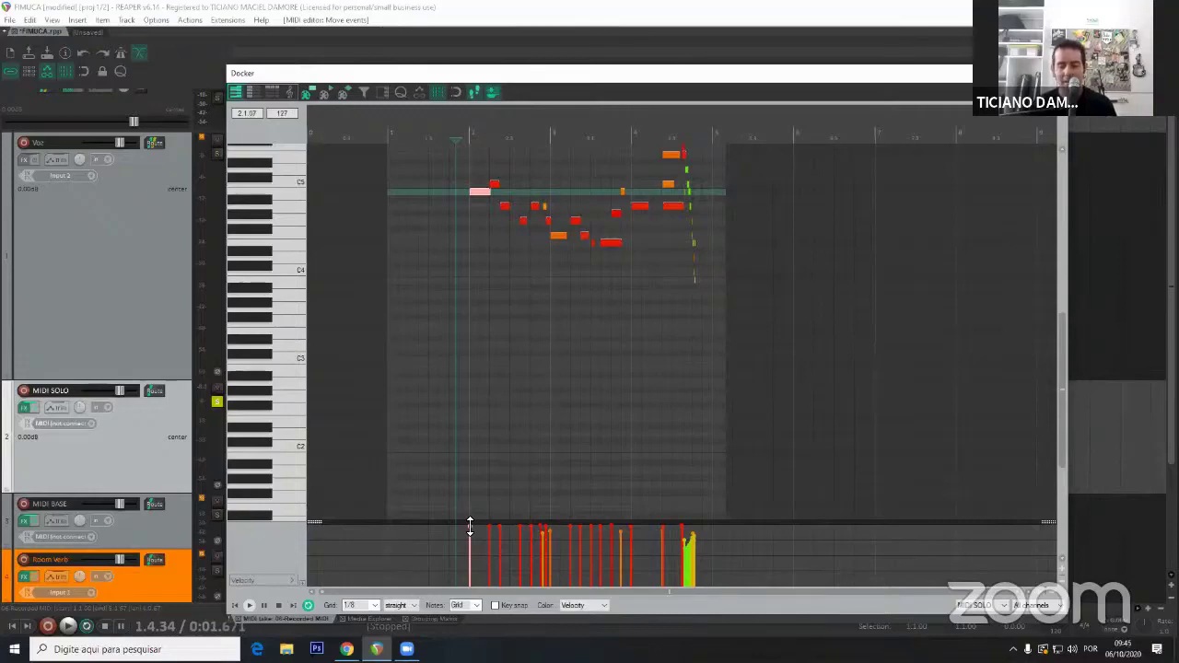
left_click(299, 580)
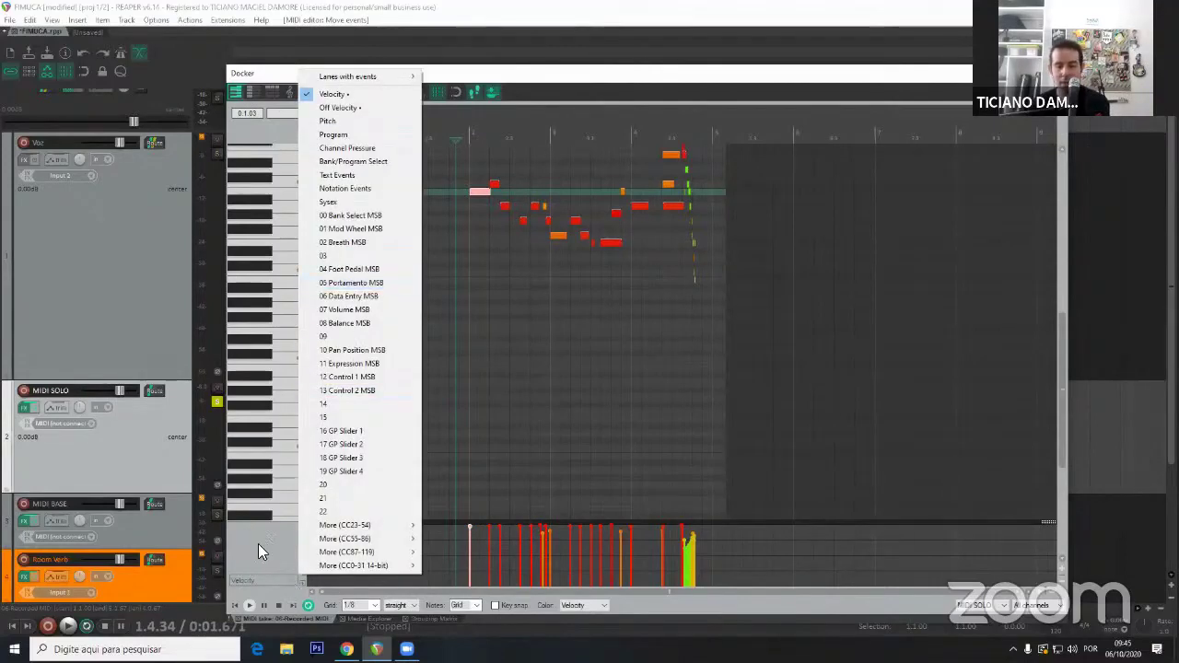
left_click(455, 500)
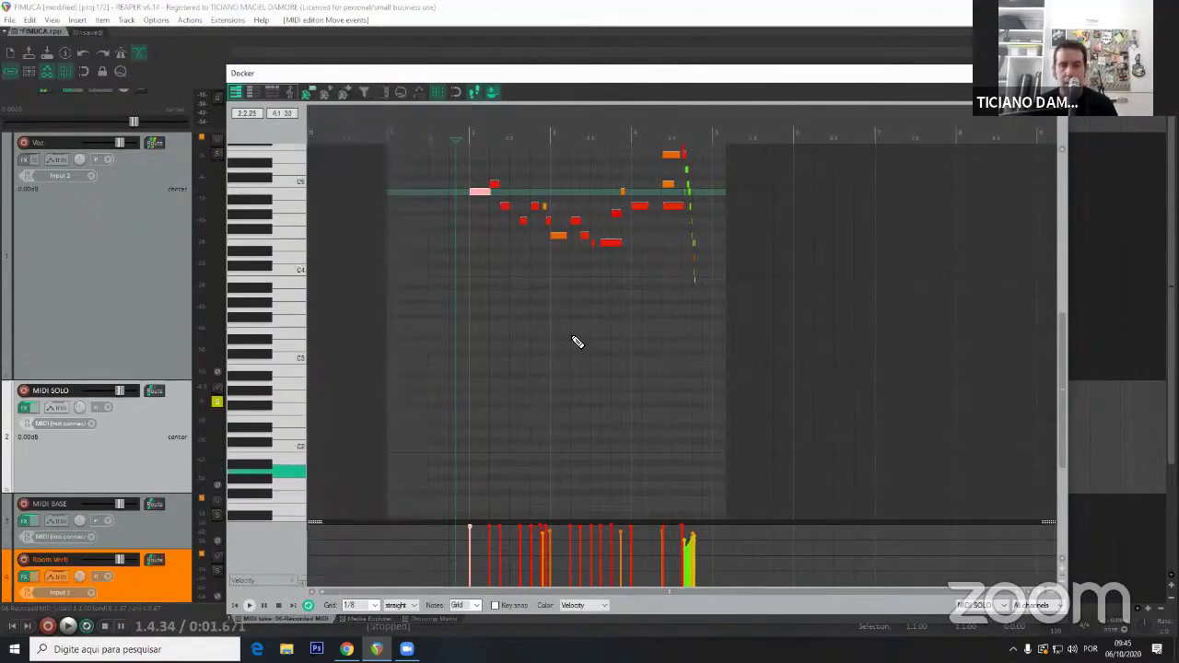
View the MIDI SOLO take as musical notation, examine its measures, and return to the piano roll view.
left_click(289, 92)
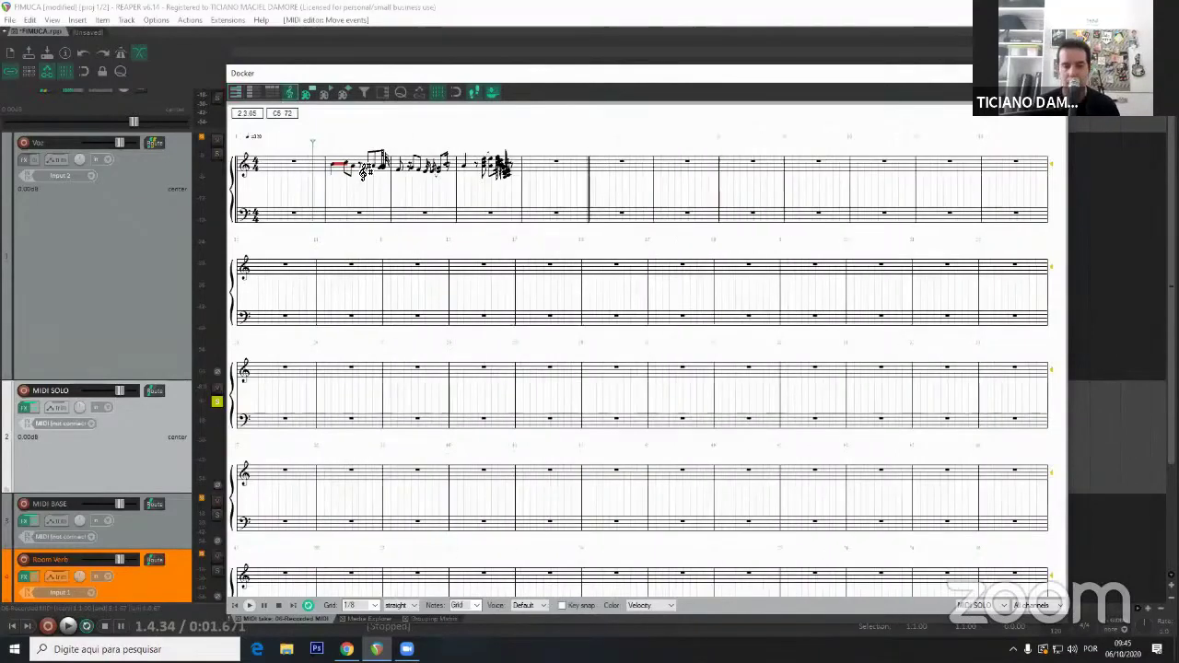
scroll(361, 169, "up", 2)
scroll(361, 168, "down", 1)
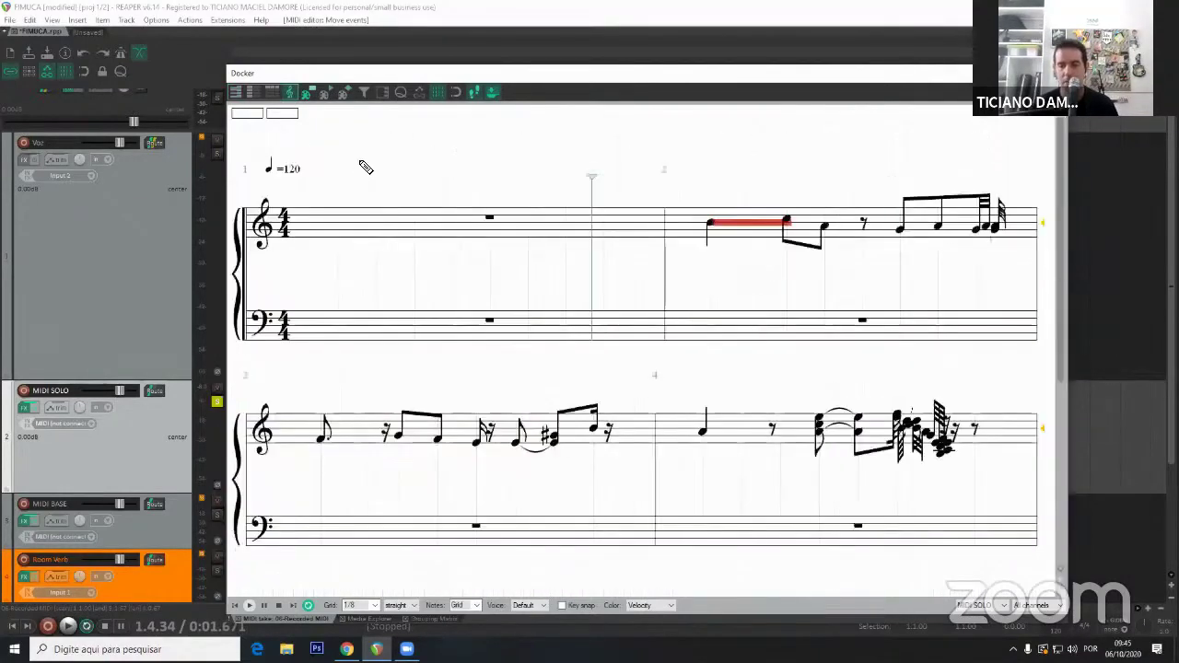
scroll(364, 165, "down", 1)
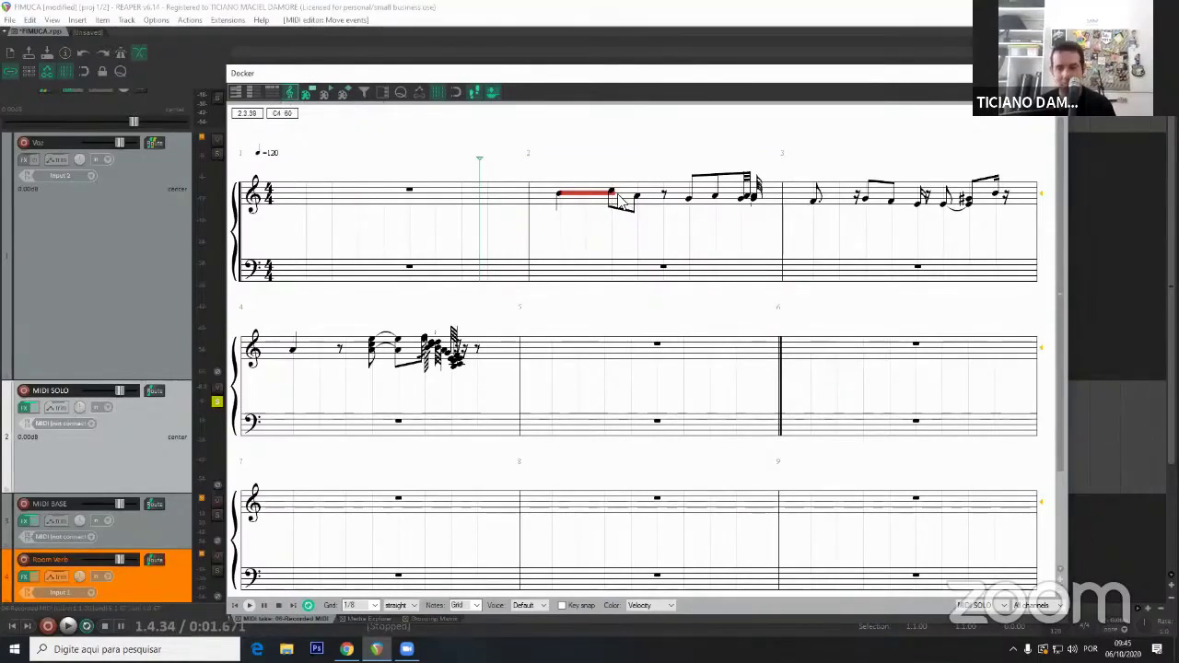
left_click(235, 93)
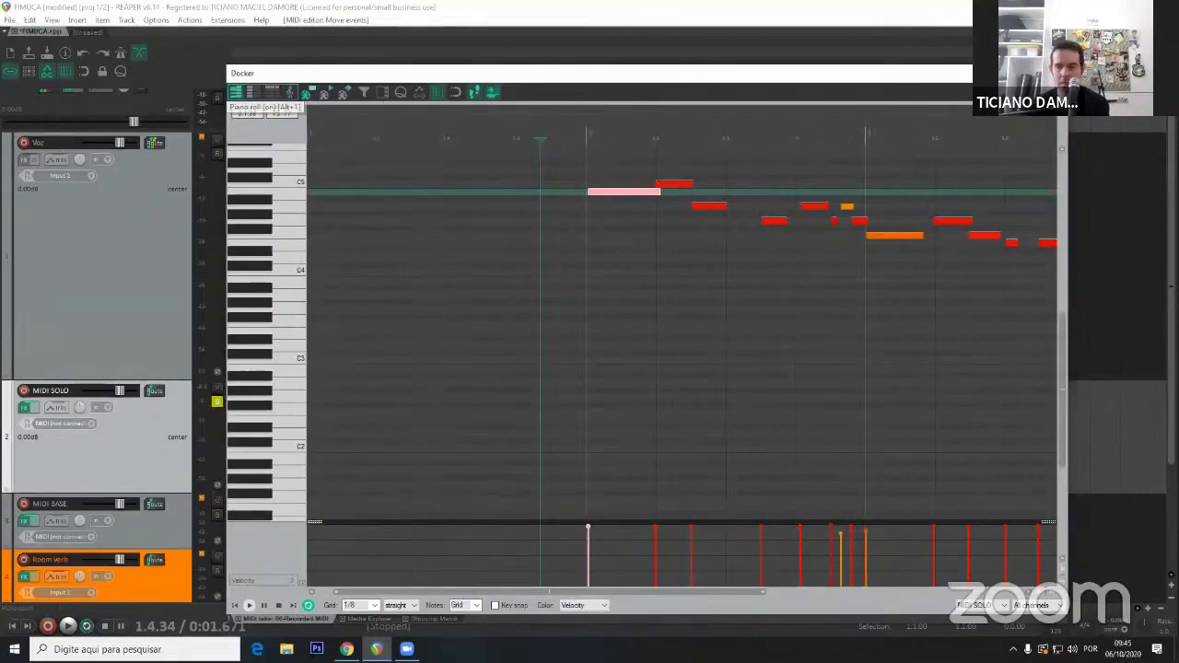
Close the MIDI editor, turn off solo on the MIDI SOLO track and make the MIDI BASE track taller.
left_click(1053, 73)
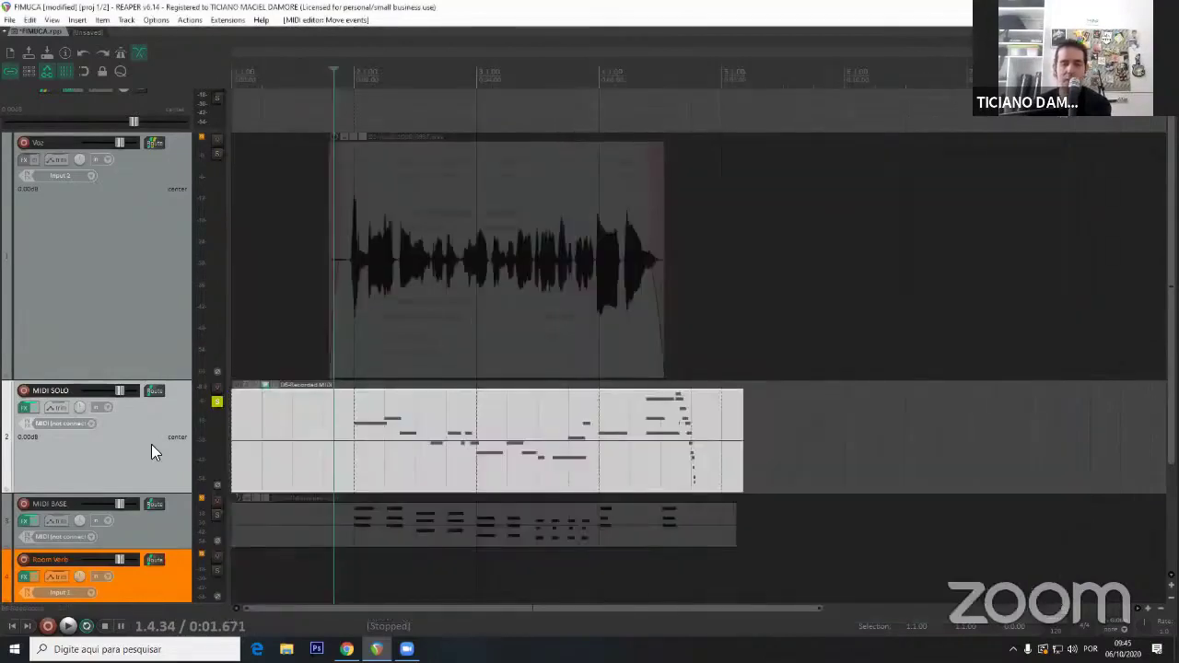
left_click(217, 401)
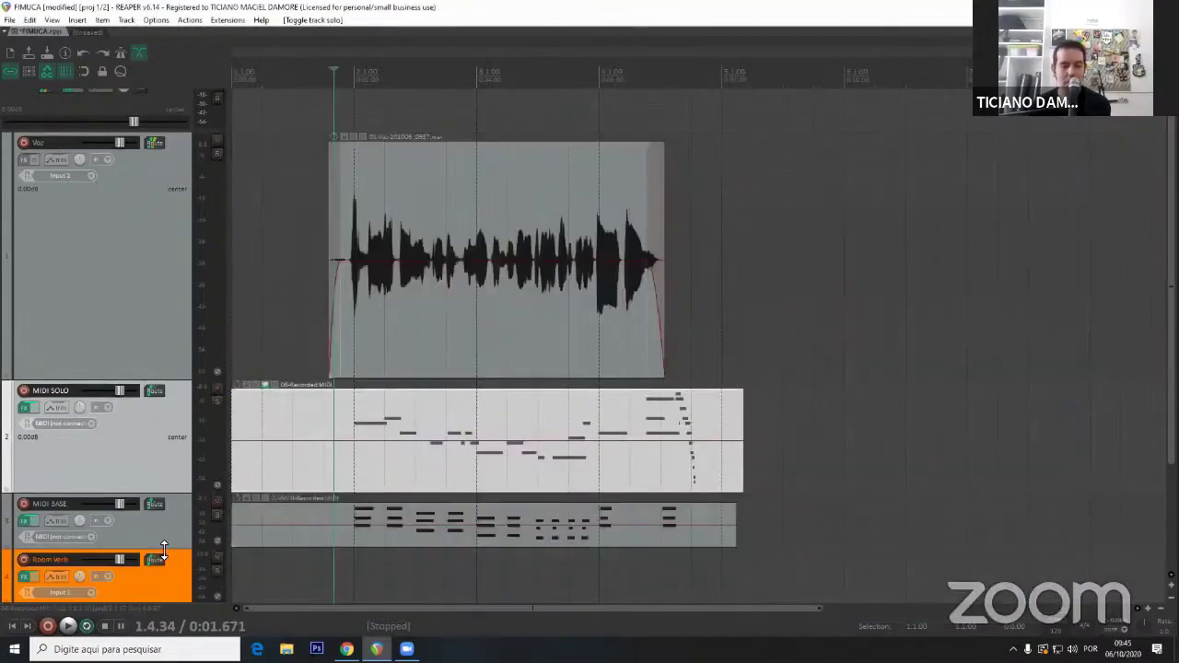
left_click_drag(169, 549, 170, 599)
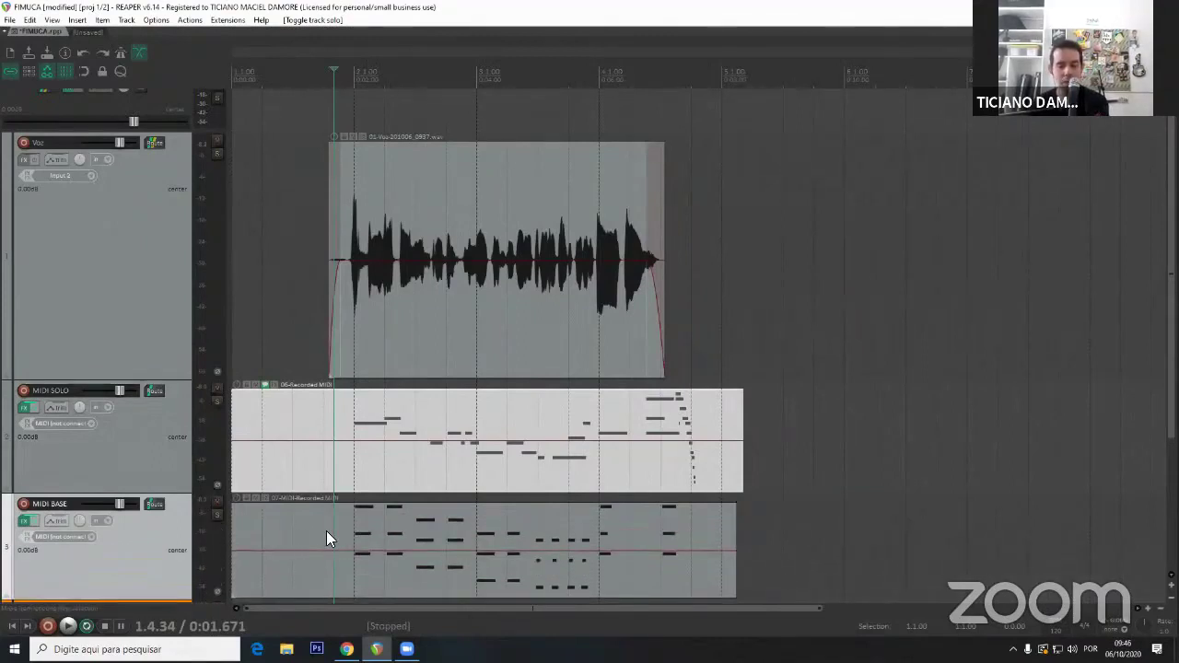
Open the MIDI BASE item in the MIDI editor, solo its track and play it back.
double_click(326, 530)
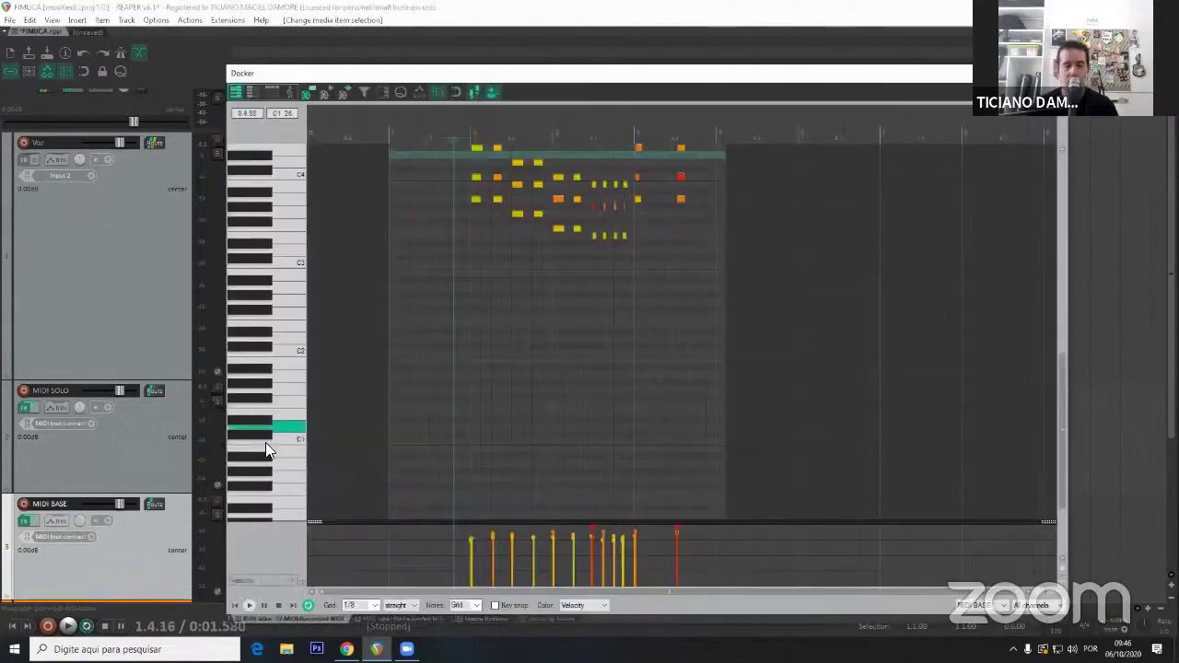
left_click(215, 514)
key("space")
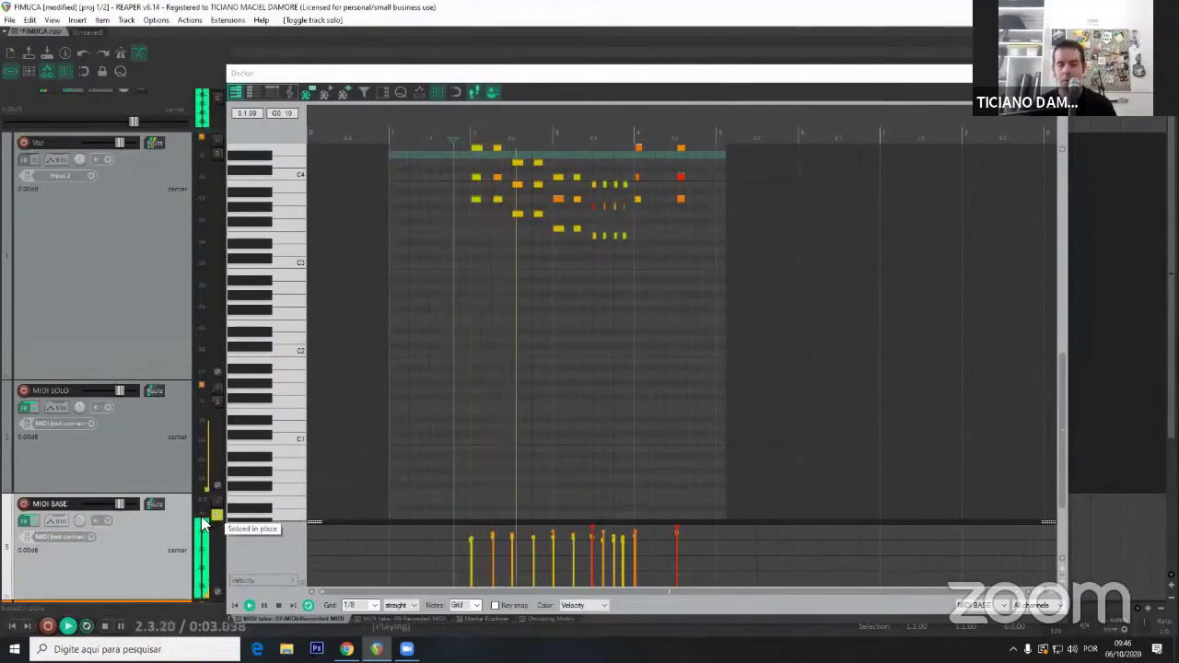
key("space")
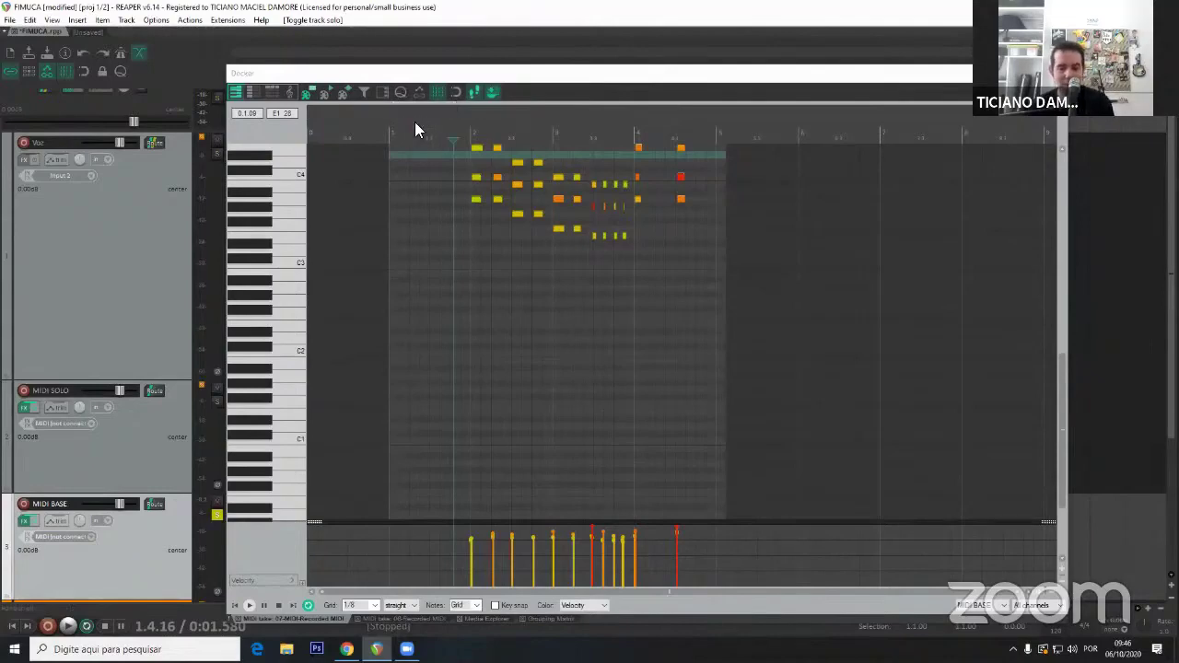
Quantize the position of all MIDI BASE notes with the Use grid setting at 100% strength and play them back.
key("q")
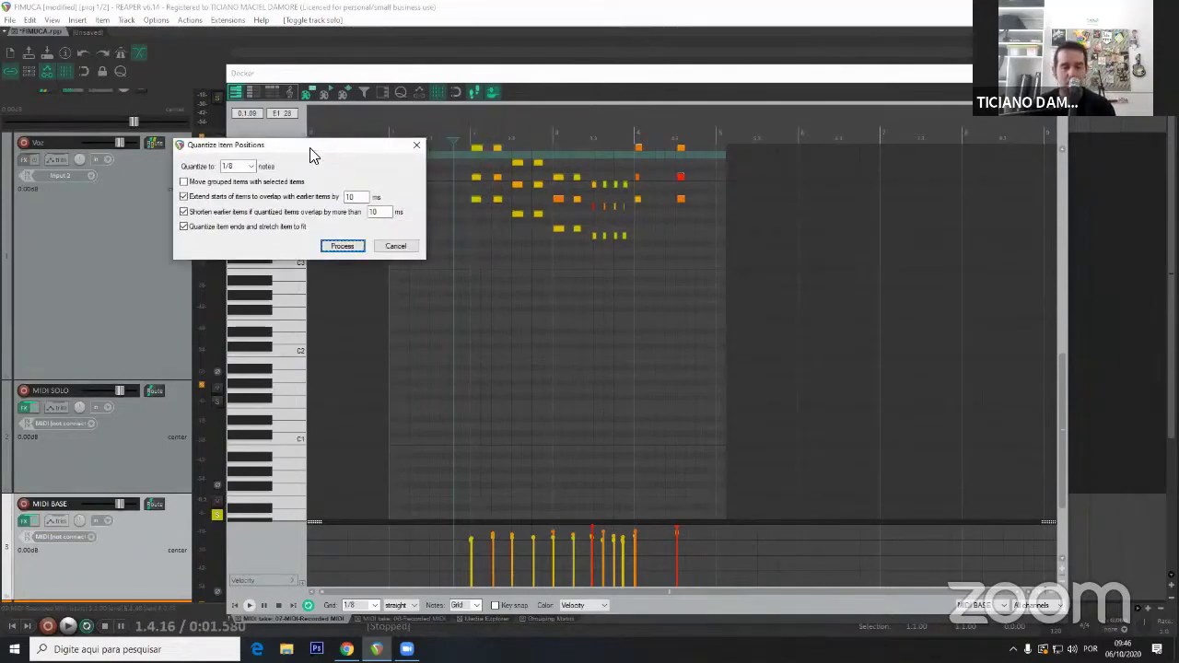
left_click(396, 247)
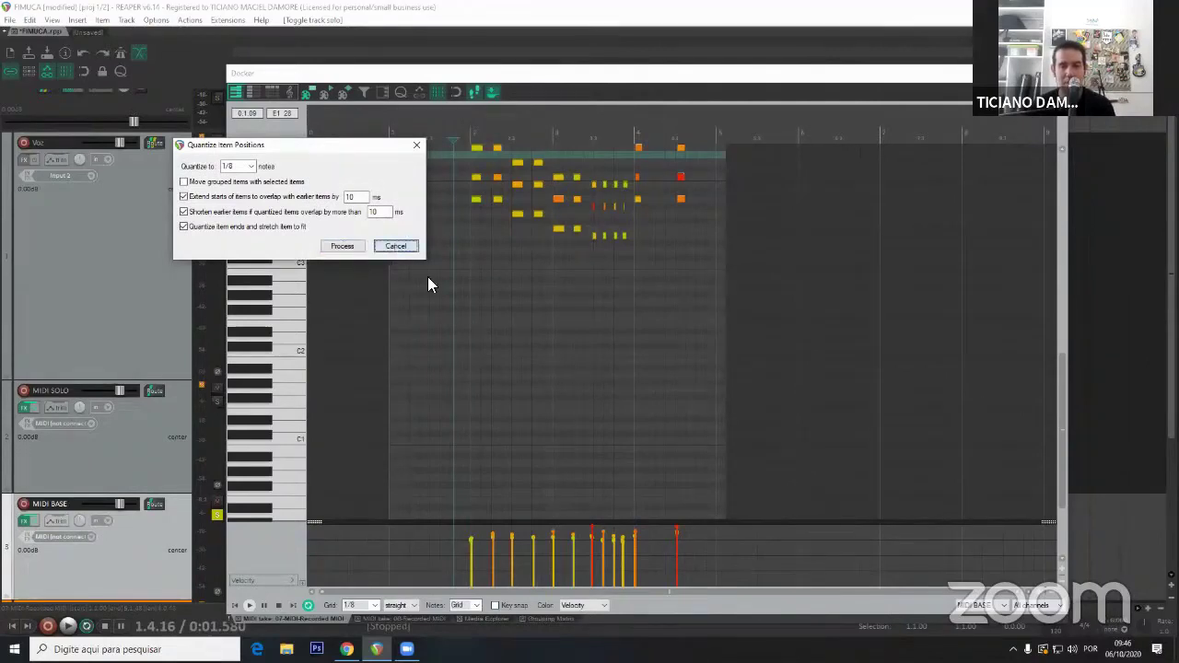
key("ctrl+q")
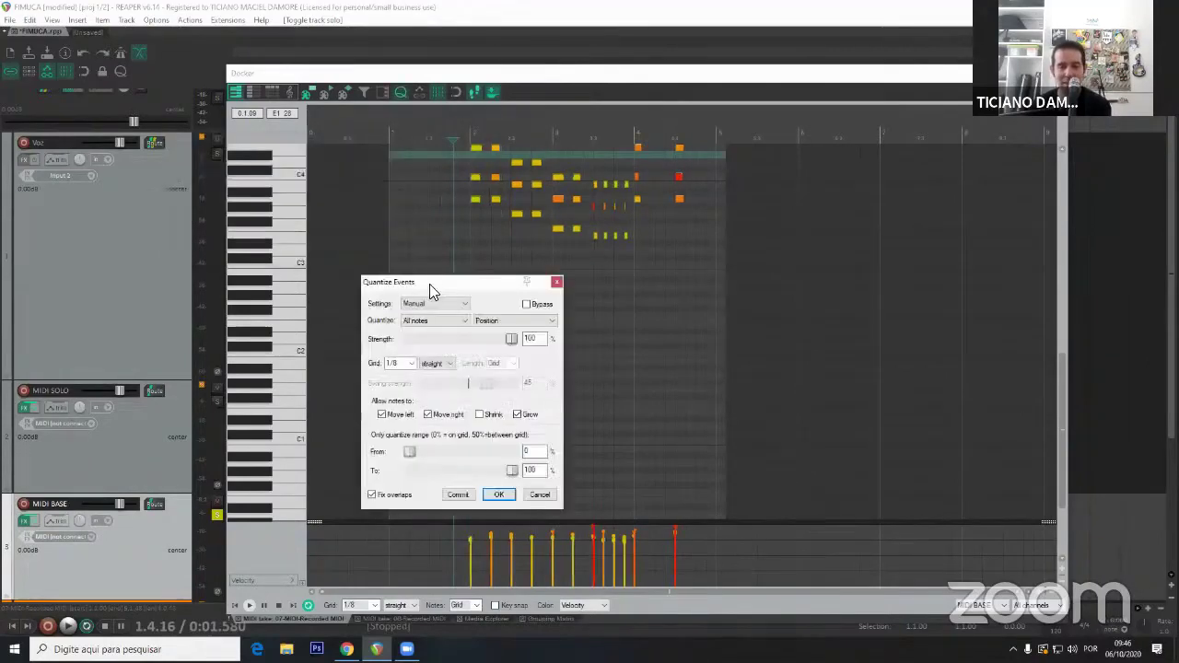
left_click(293, 123)
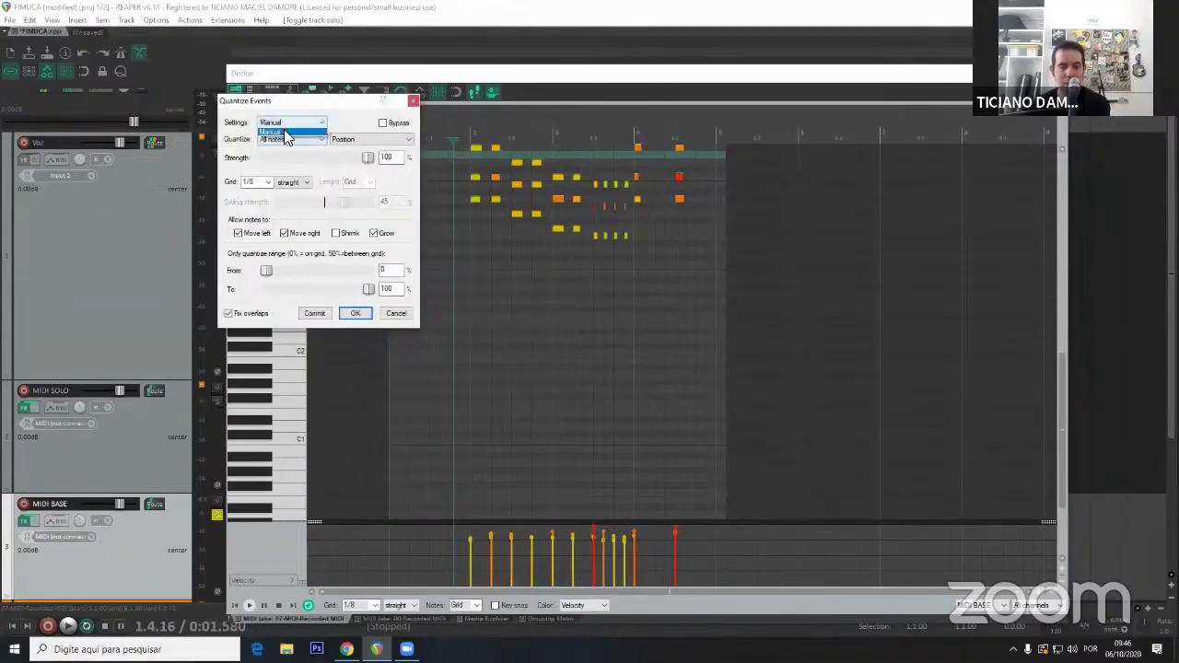
left_click(285, 132)
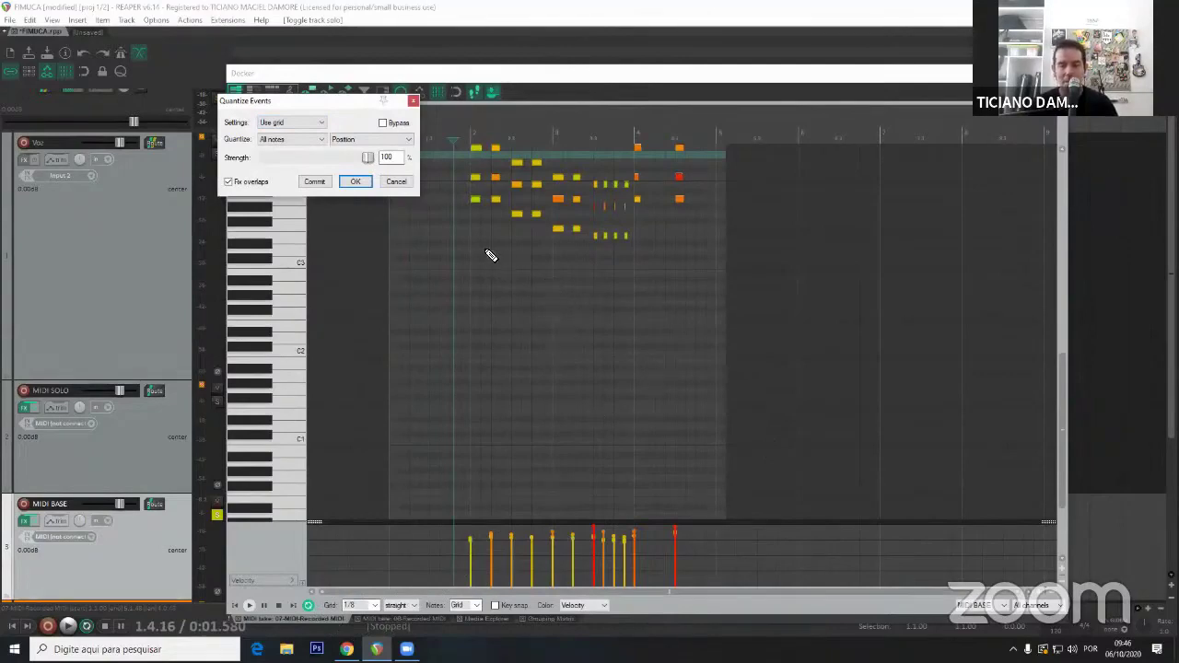
key("space")
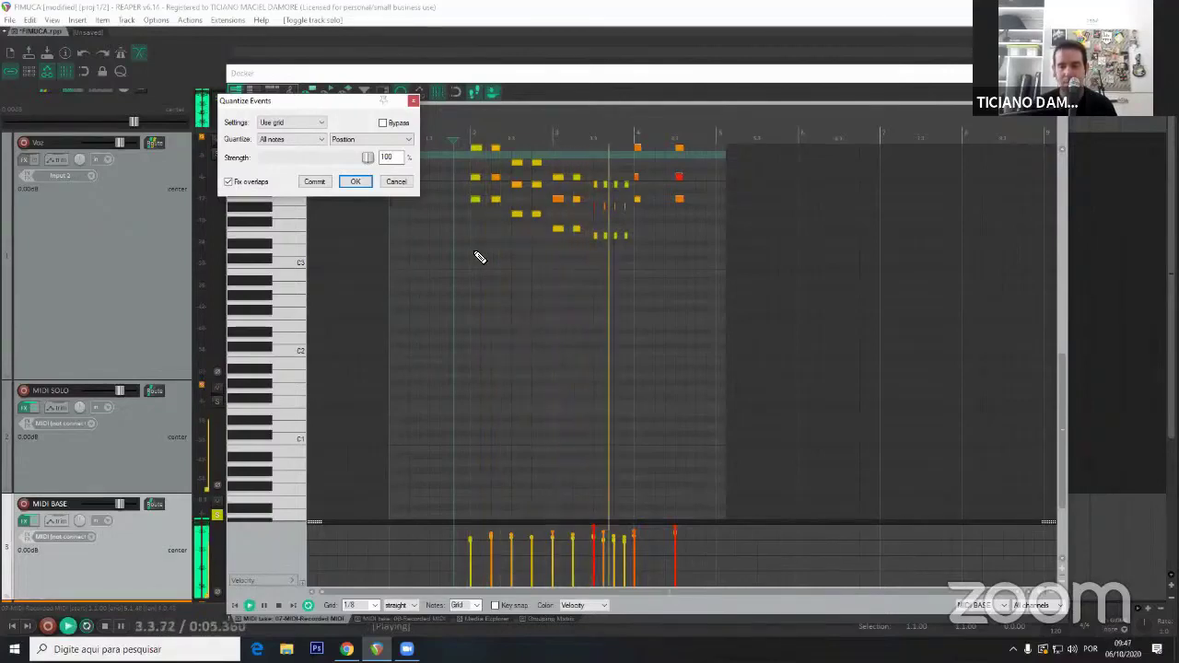
key("space")
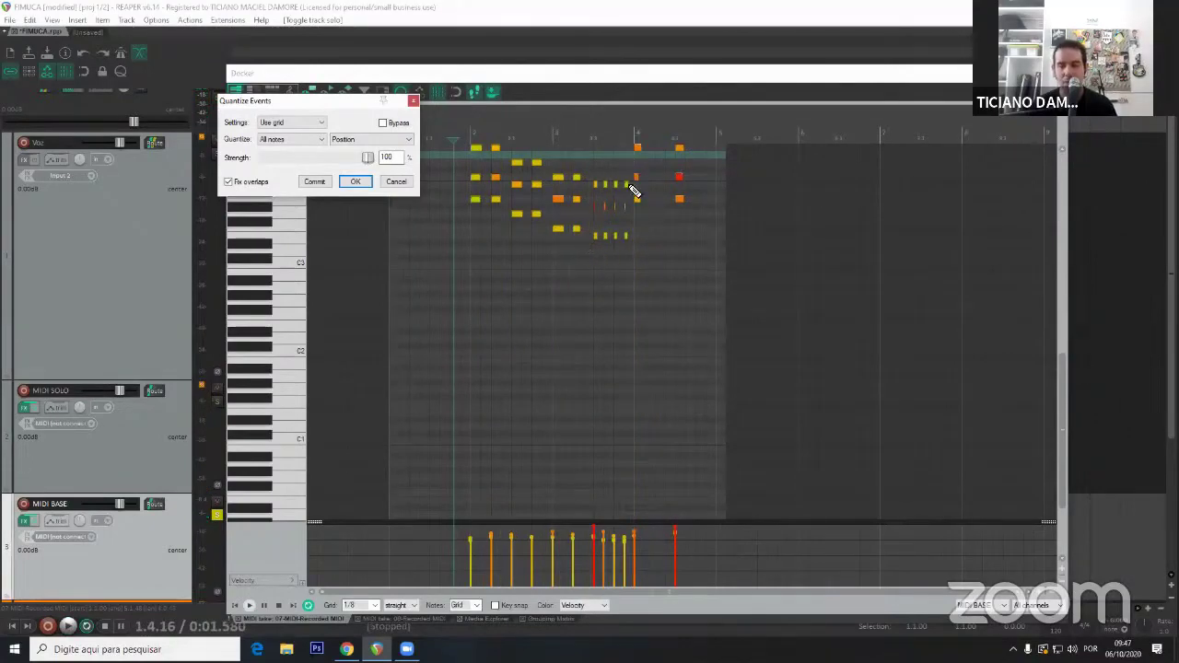
Change the MIDI editor grid to 1/4 and listen to the notes quantized to it.
left_click(374, 603)
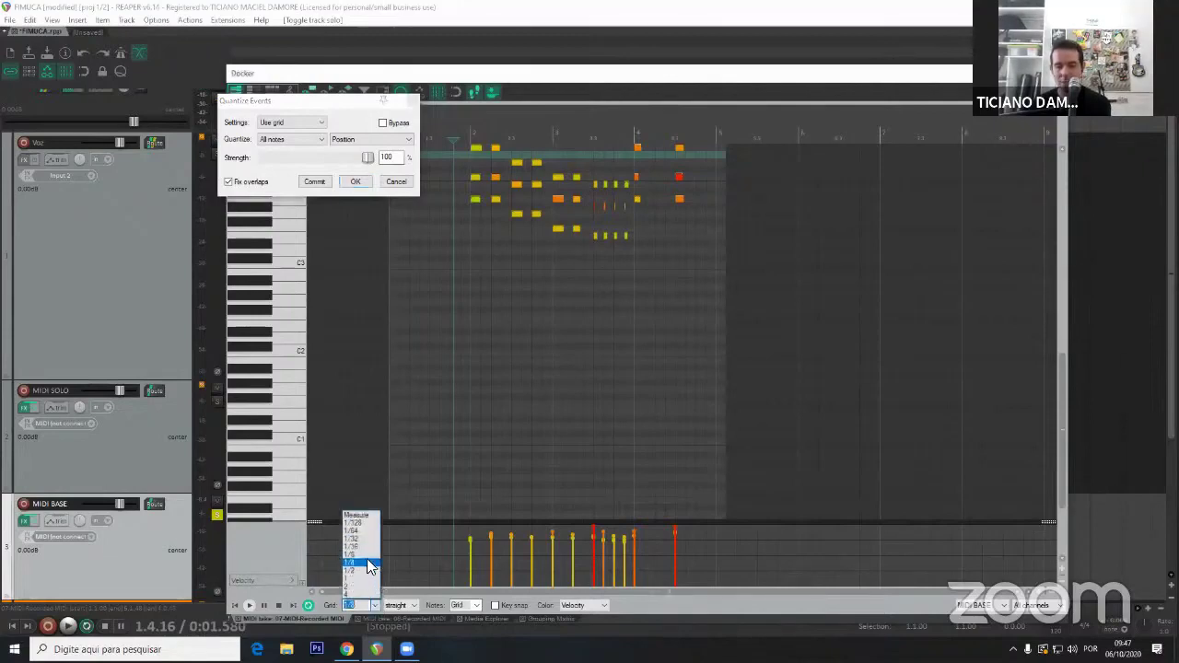
left_click(368, 562)
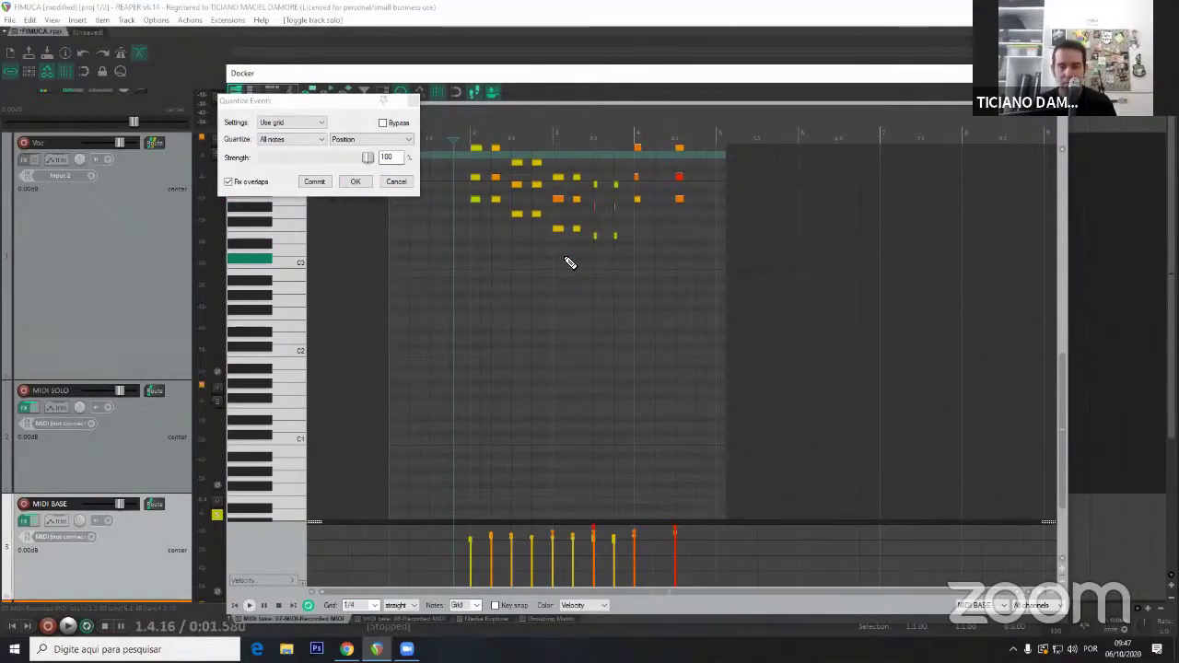
key("space")
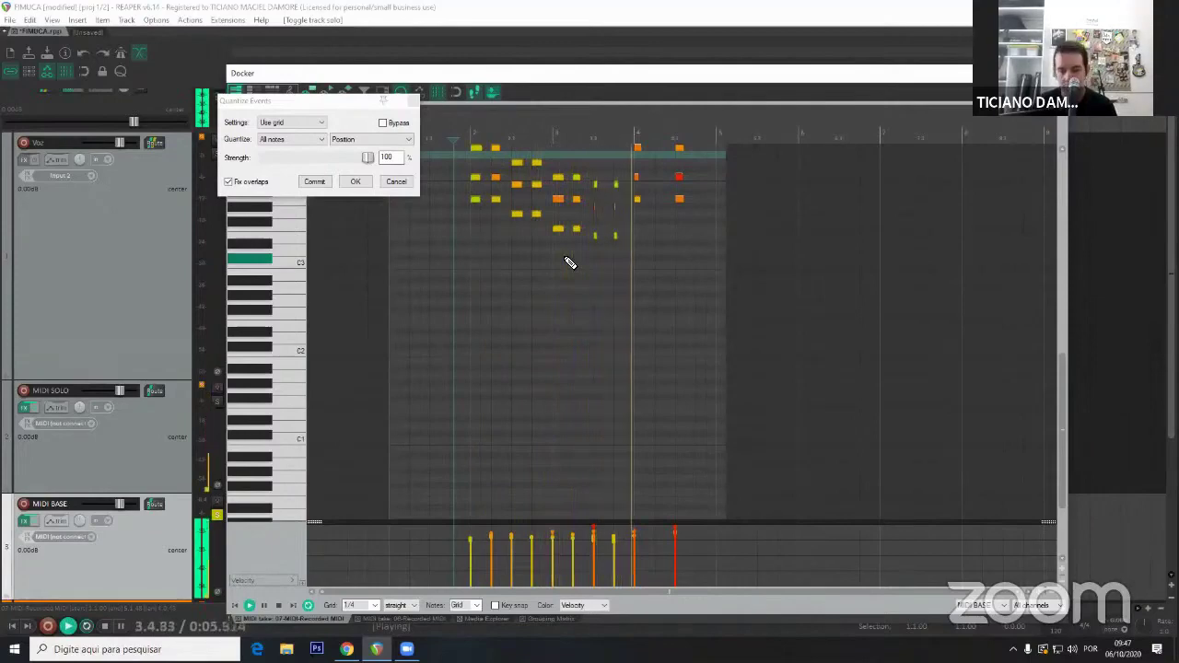
Set the grid back to 1/8, switch the quantize settings to Manual and cancel the quantization.
left_click(373, 604)
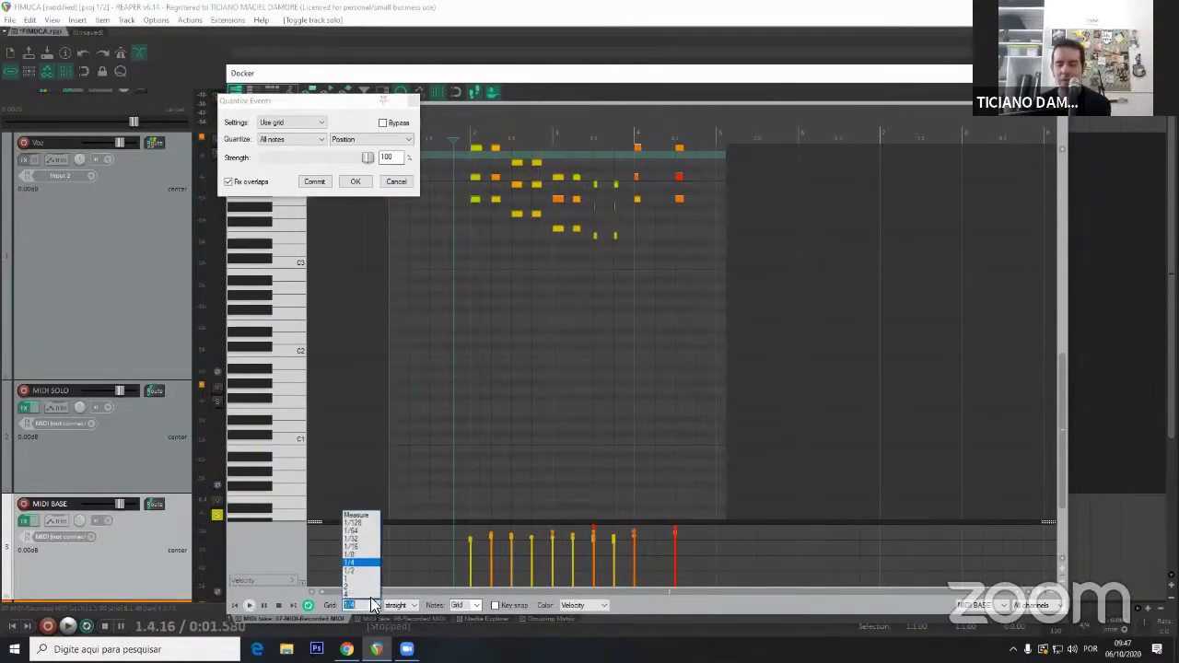
left_click(354, 552)
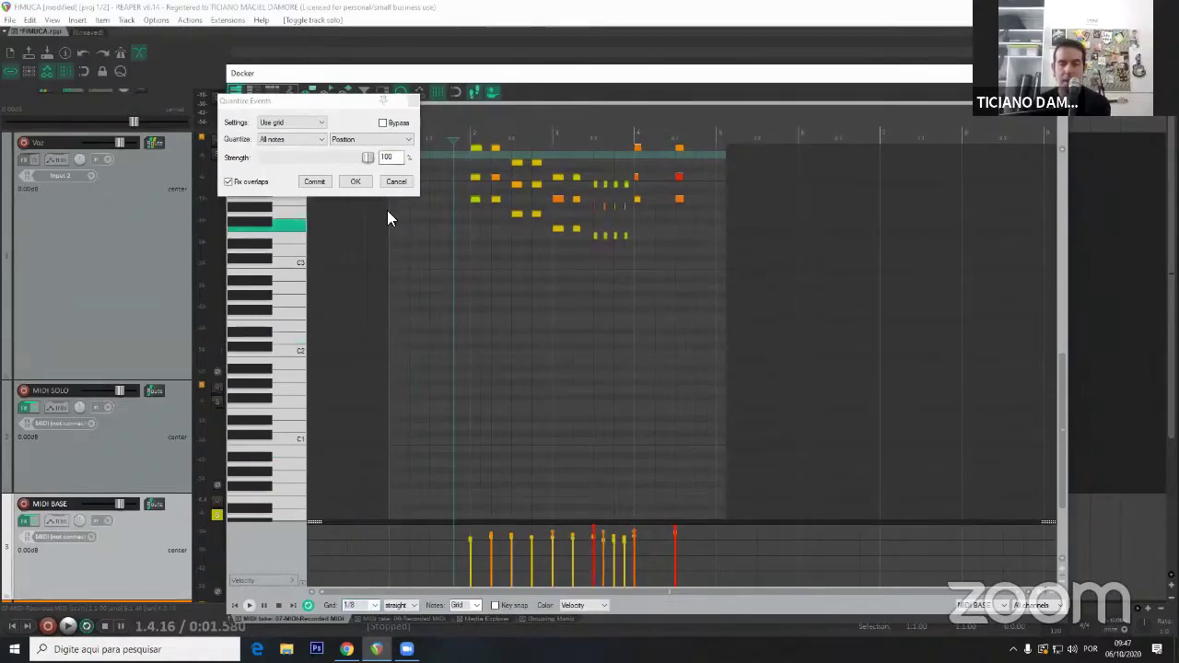
left_click(316, 122)
left_click(276, 141)
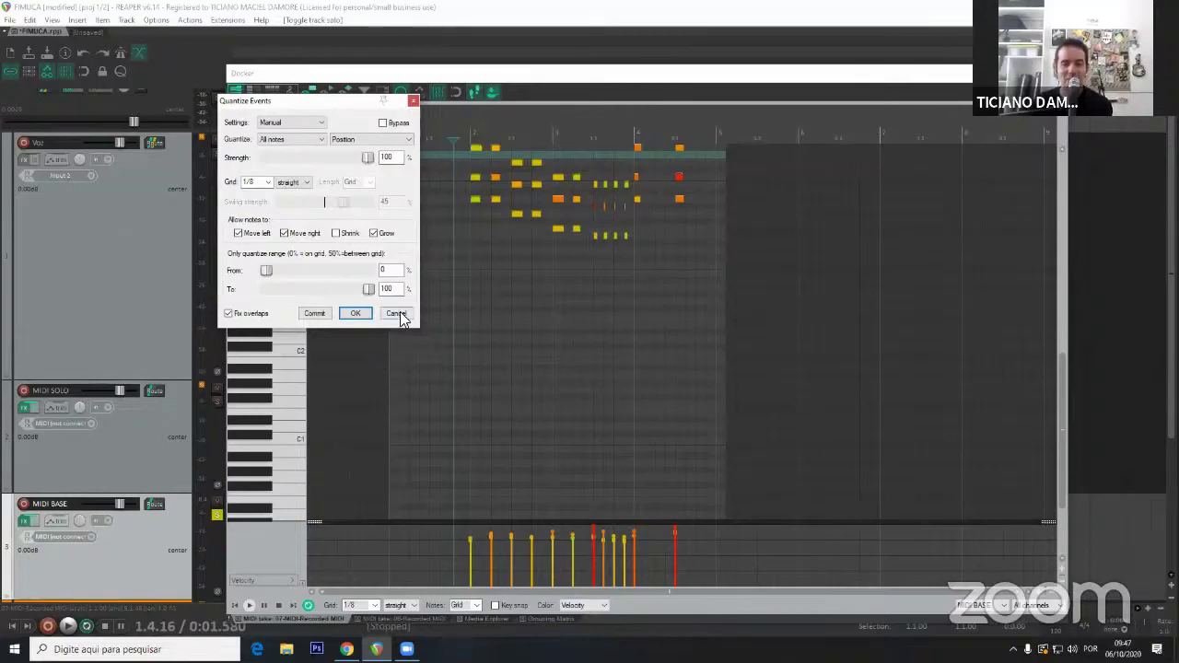
key("Escape")
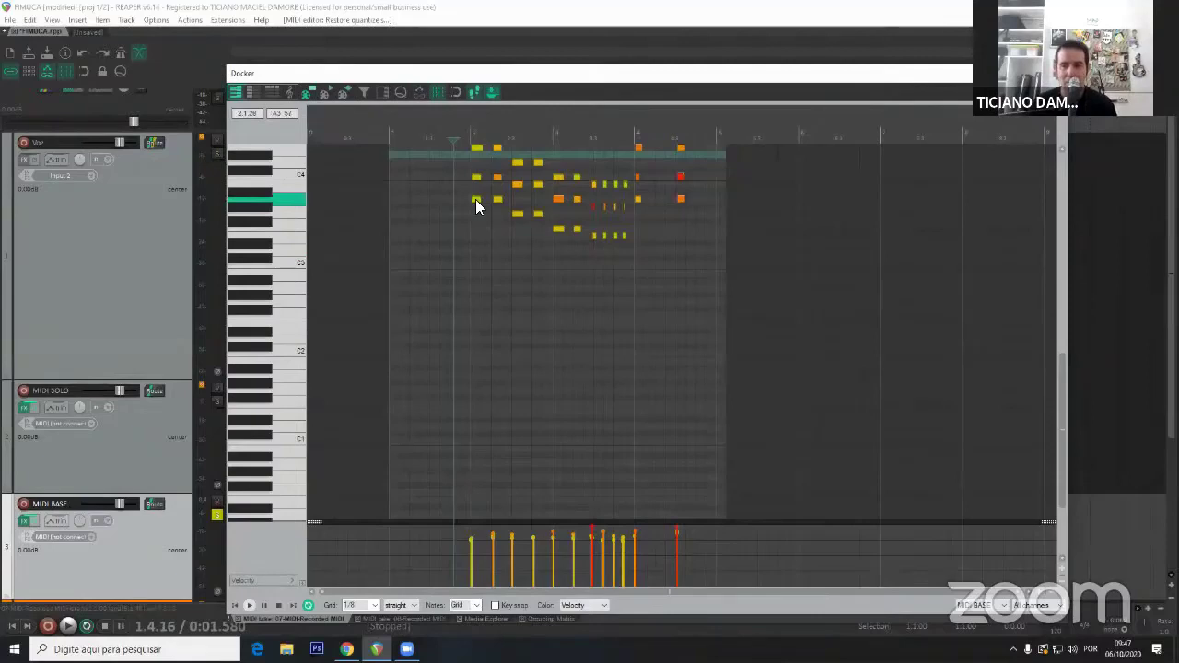
Close the MIDI editor and turn off solo on the MIDI BASE track.
left_click_drag(772, 75, 620, 95)
left_click(909, 95)
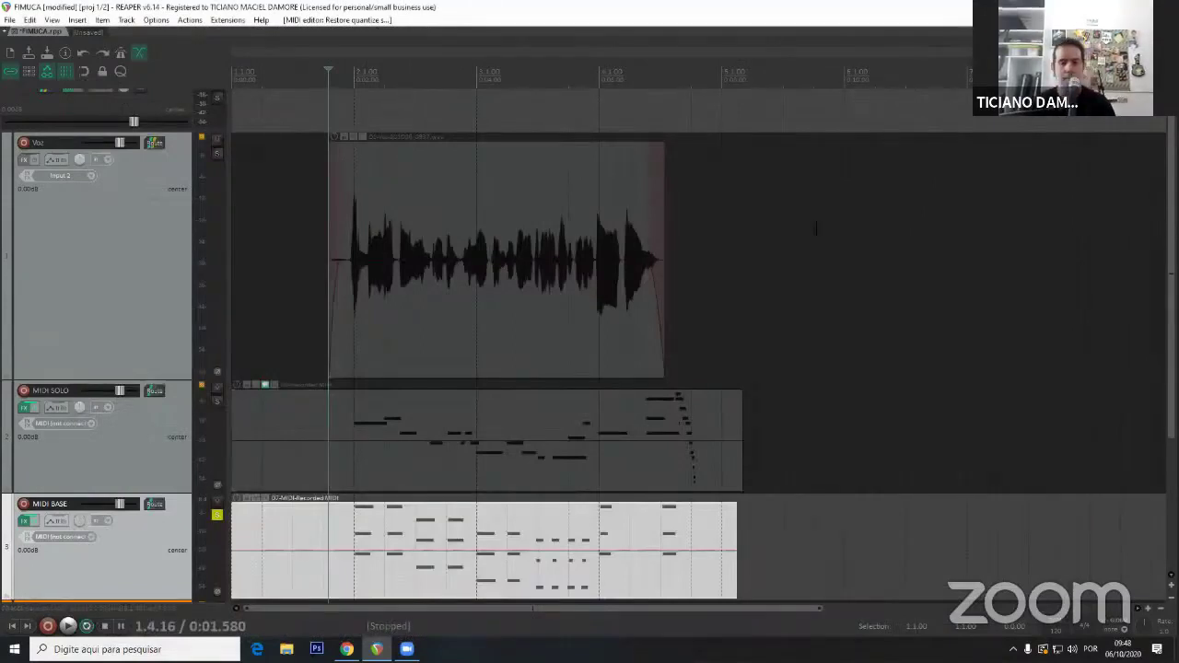
left_click(216, 516)
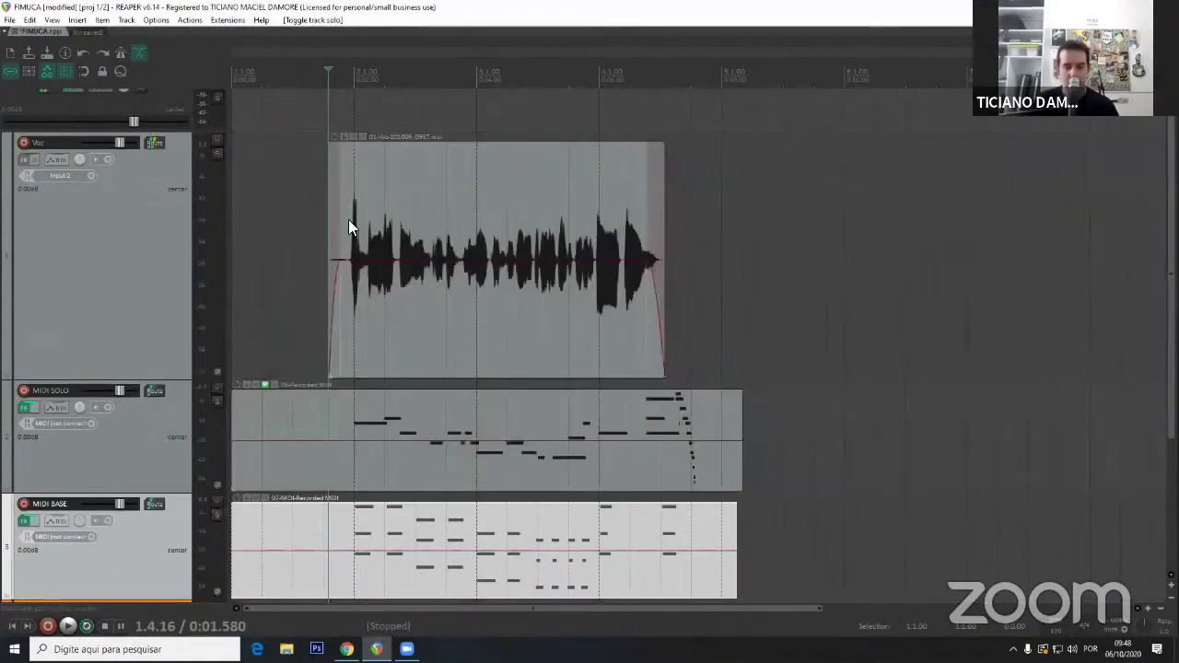
Activate the Volume envelope on the Voz track so its automation lane is shown below the audio.
scroll(348, 219, "up", 1)
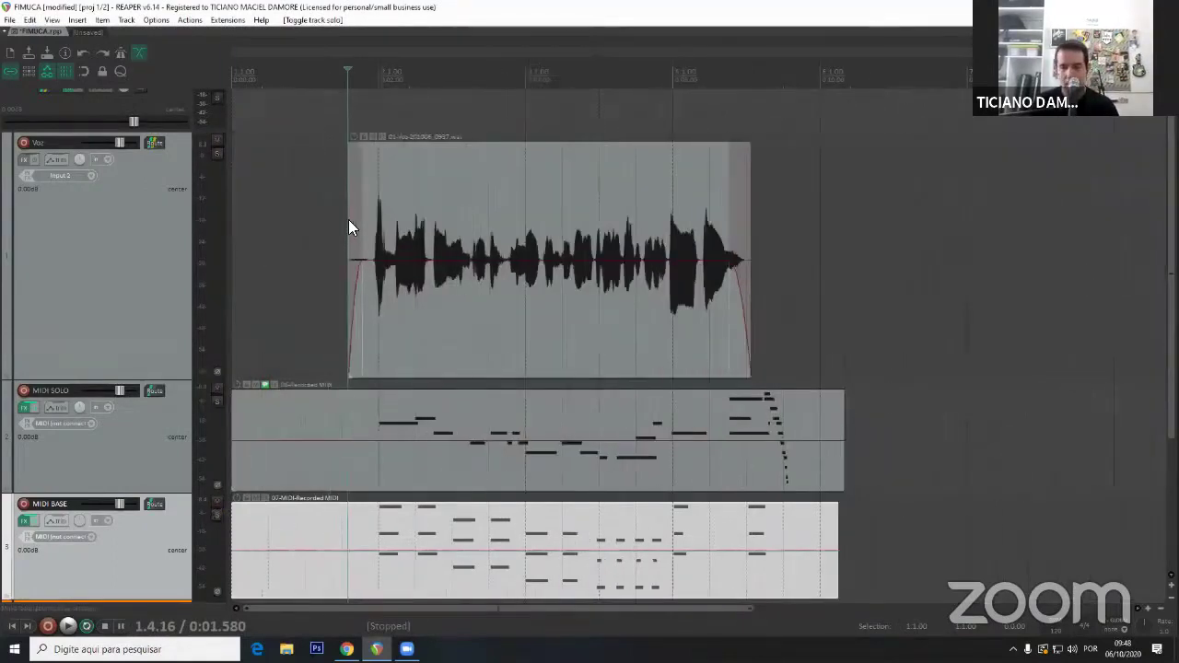
scroll(349, 222, "up", 2)
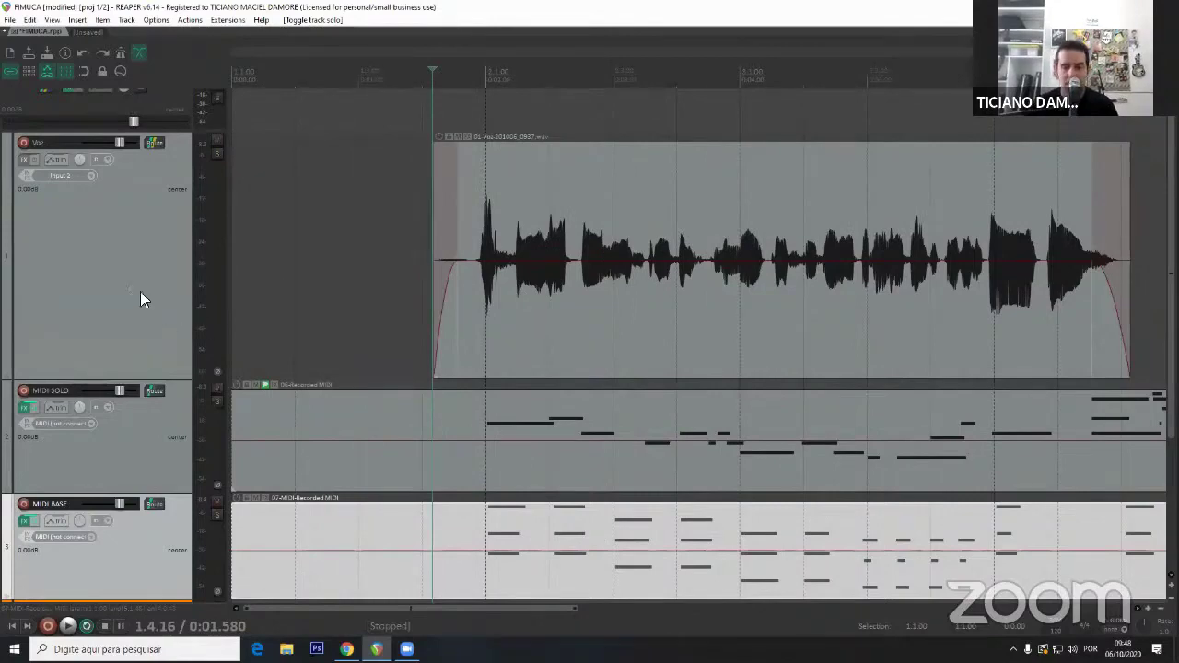
left_click(61, 159)
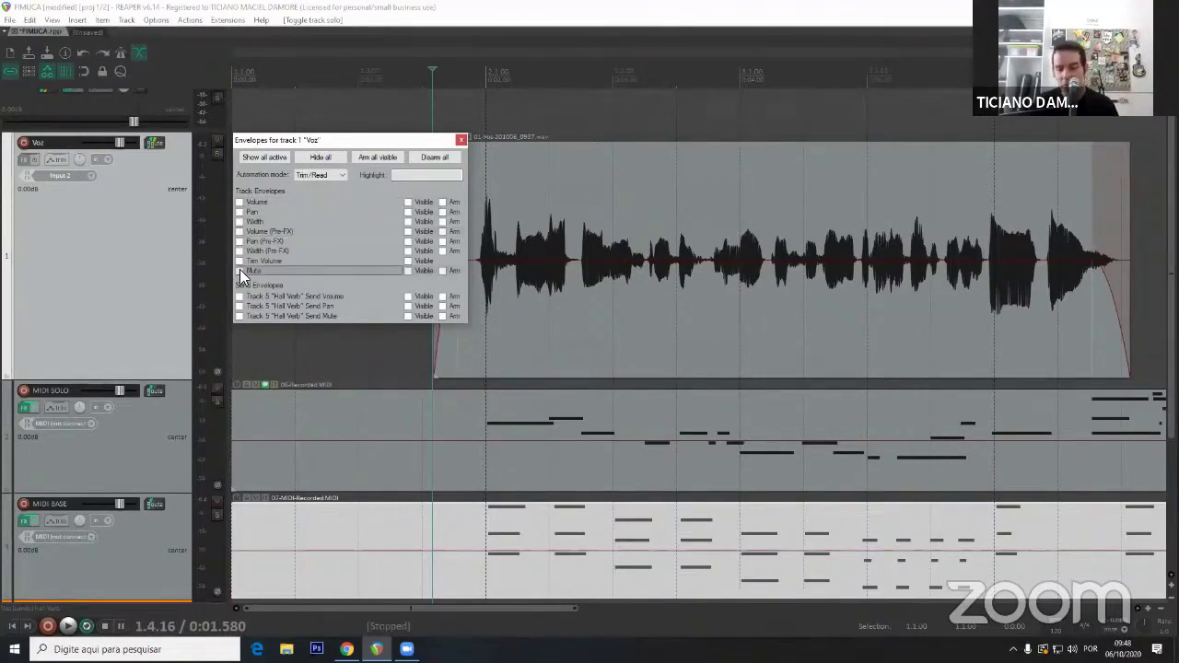
left_click(241, 200)
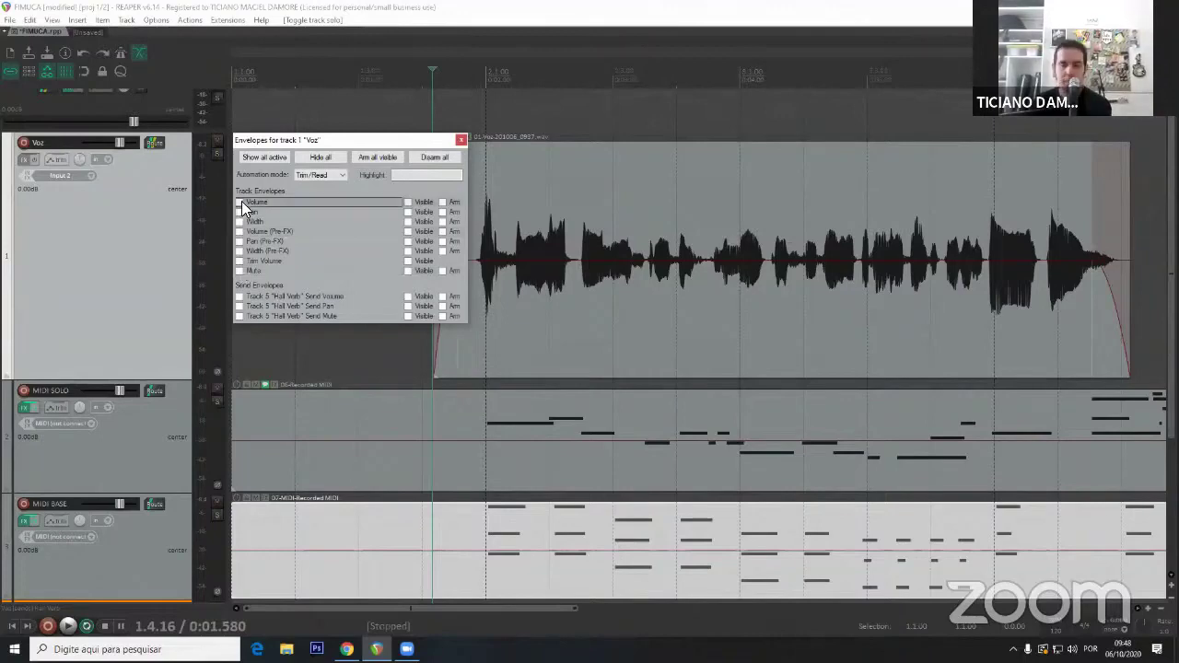
left_click(461, 142)
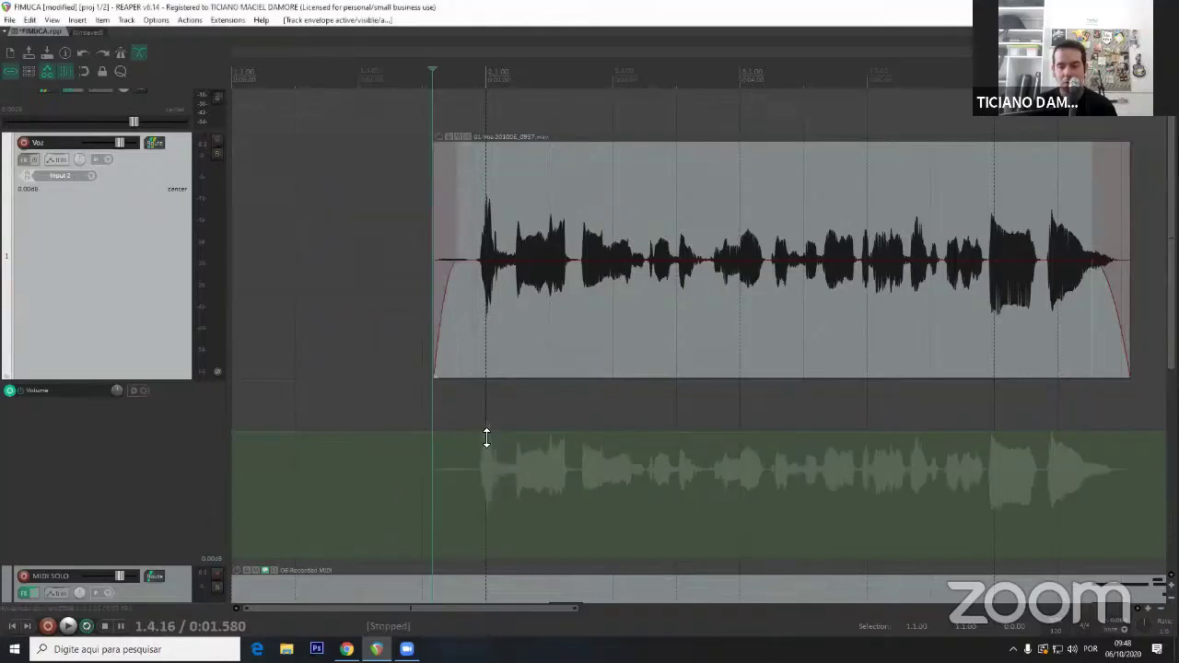
Draw a curved dip in the Voz Volume envelope from about bar 2 to bar 3 and play it back.
mouse_move(498, 430)
left_mouse_down()
mouse_move(511, 481)
mouse_move(603, 513)
mouse_move(737, 461)
mouse_move(758, 430)
left_mouse_up()
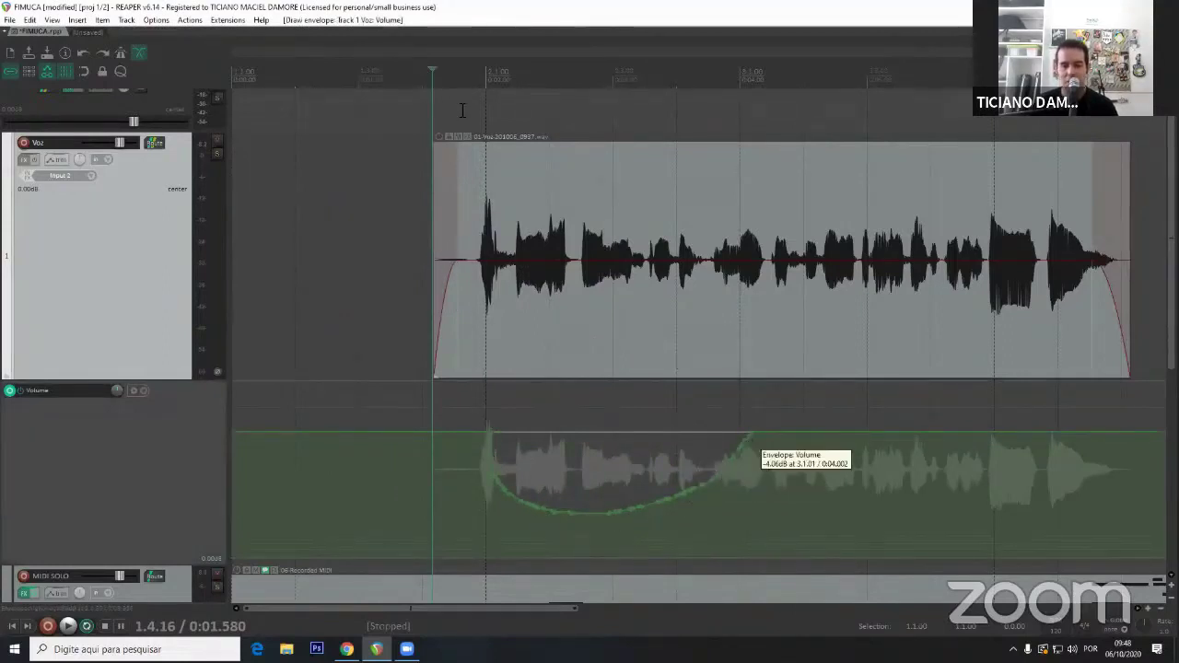
key("space")
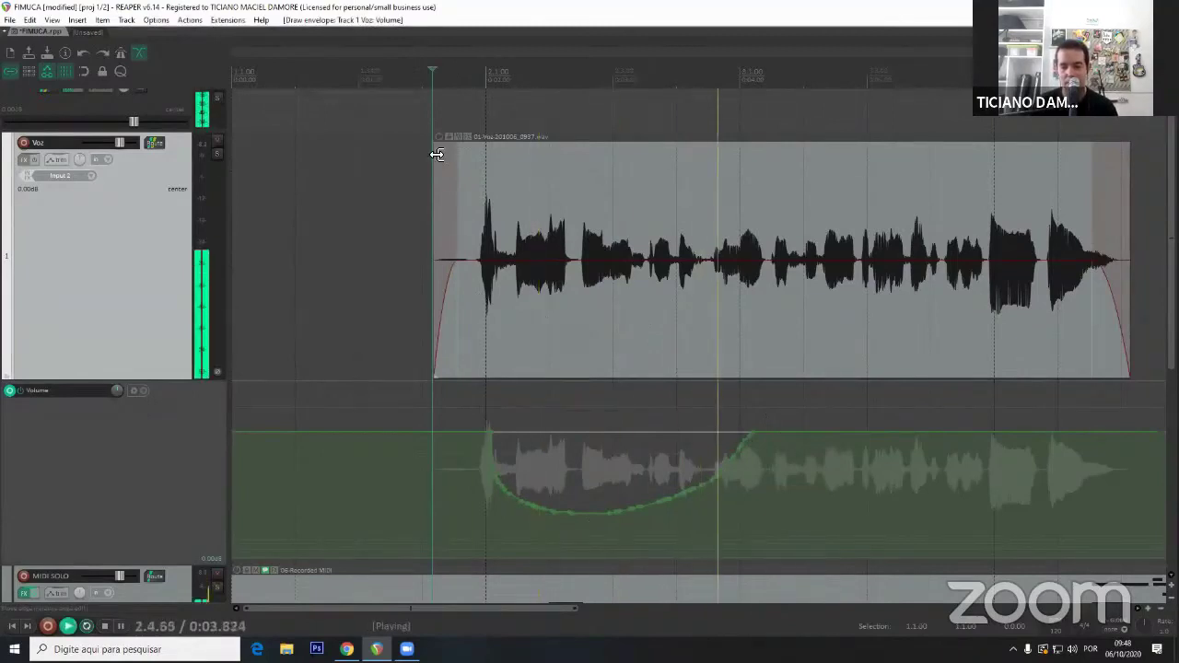
key("space")
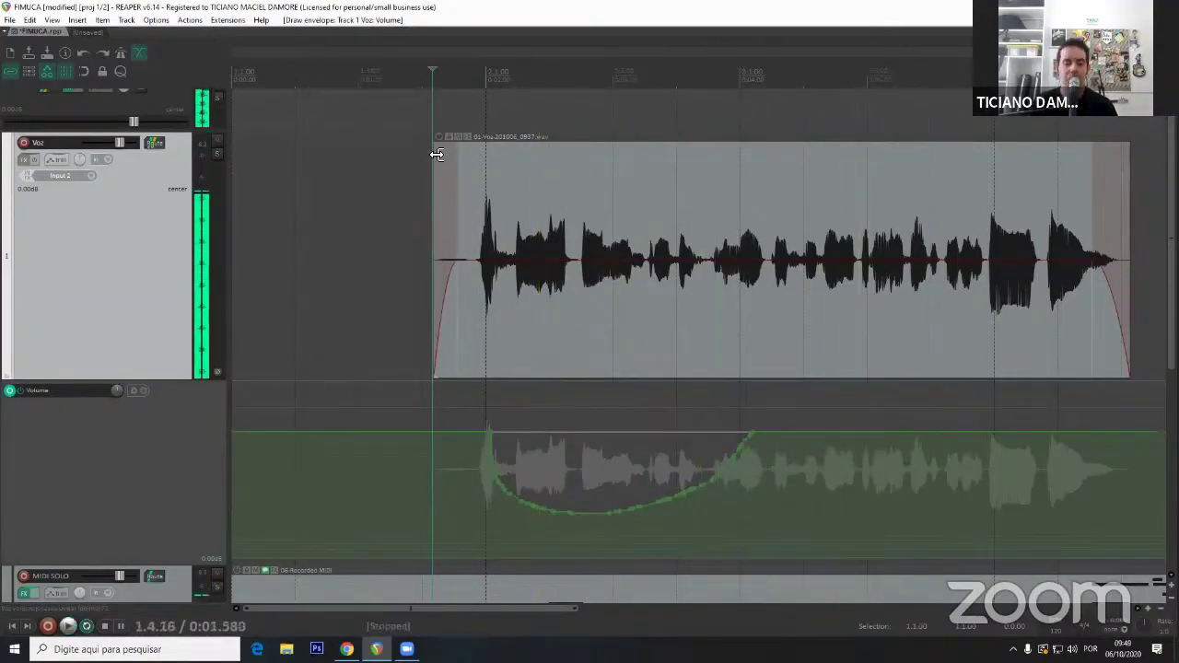
Delete the points of the drawn dip from the Voz Volume envelope.
left_click(184, 443)
key("Delete")
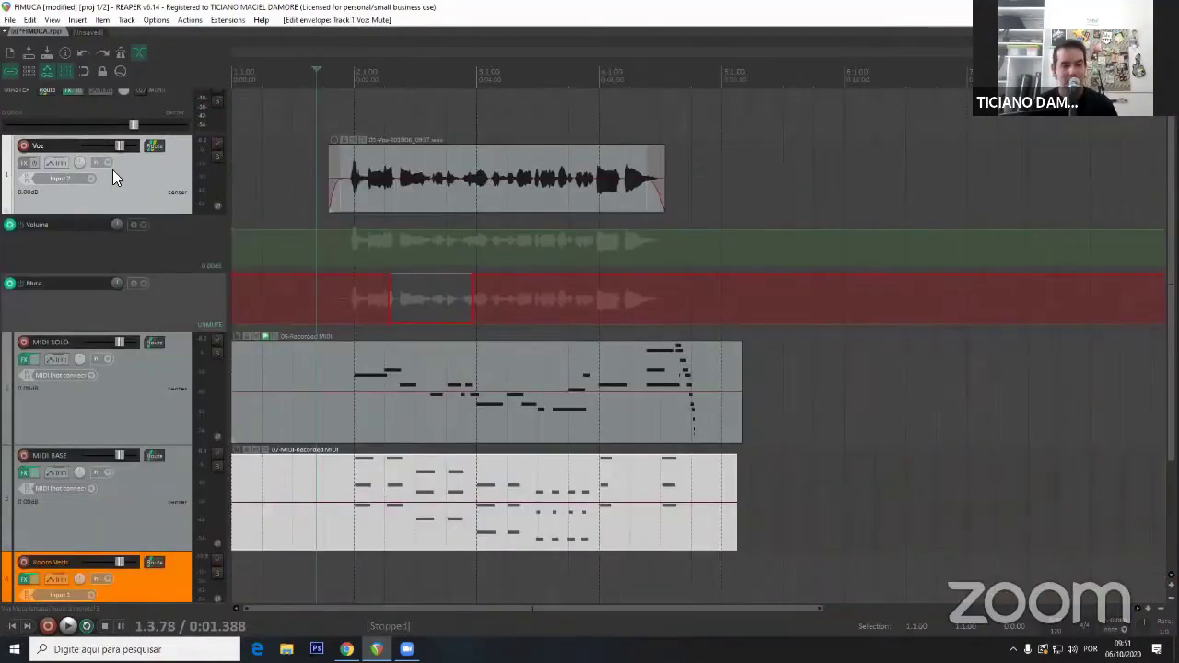
Find the OneKnob plugins with the filter "knob" and add OneKnob Driver Mono to the Voz track.
left_click(27, 165)
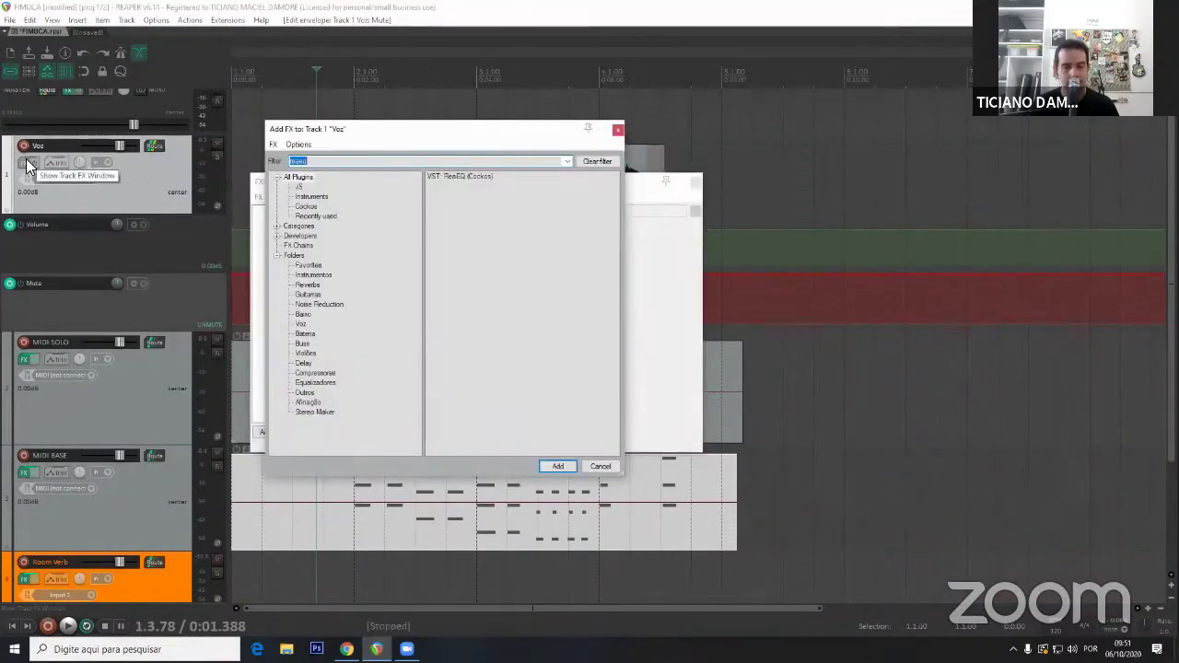
left_click(357, 162)
type("comp")
key("BackSpace")
key("BackSpace")
key("BackSpace")
key("BackSpace")
key("BackSpace")
key("BackSpace")
key("BackSpace")
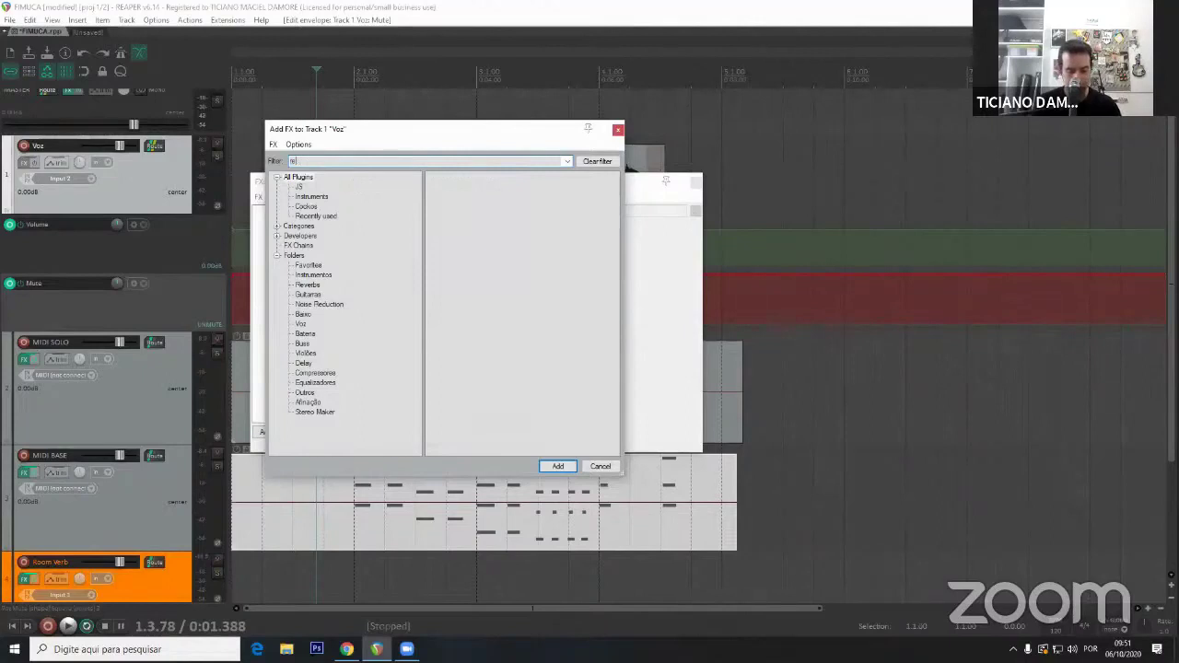
key("BackSpace")
key("BackSpace")
type("kotel")
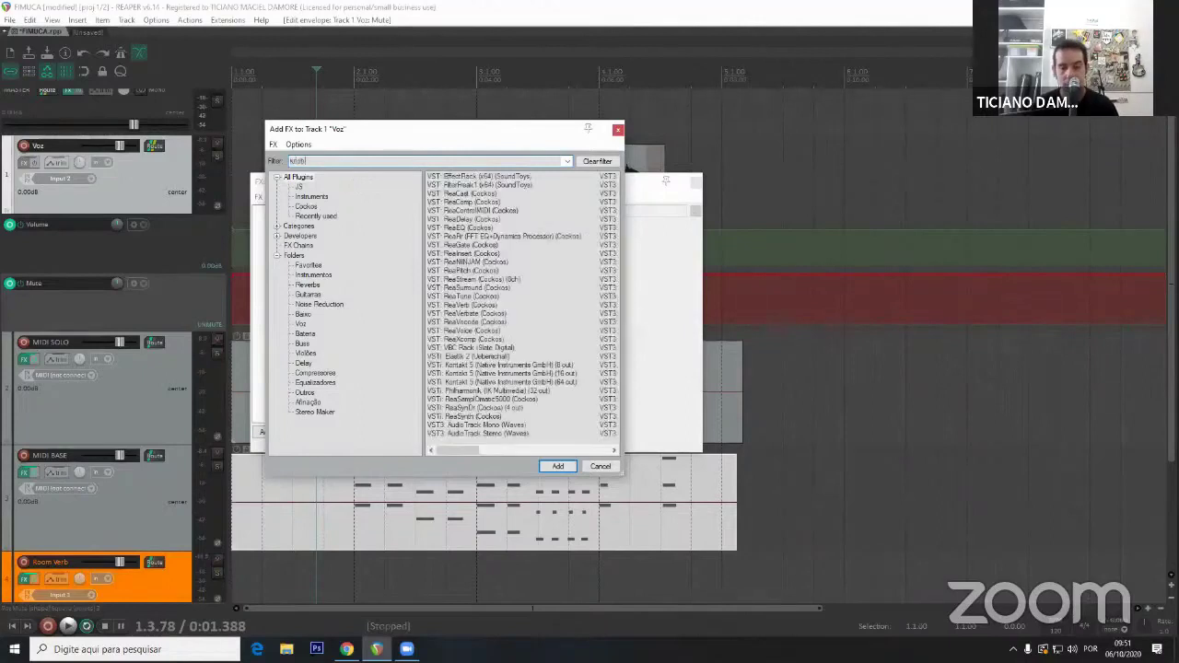
left_click(492, 193)
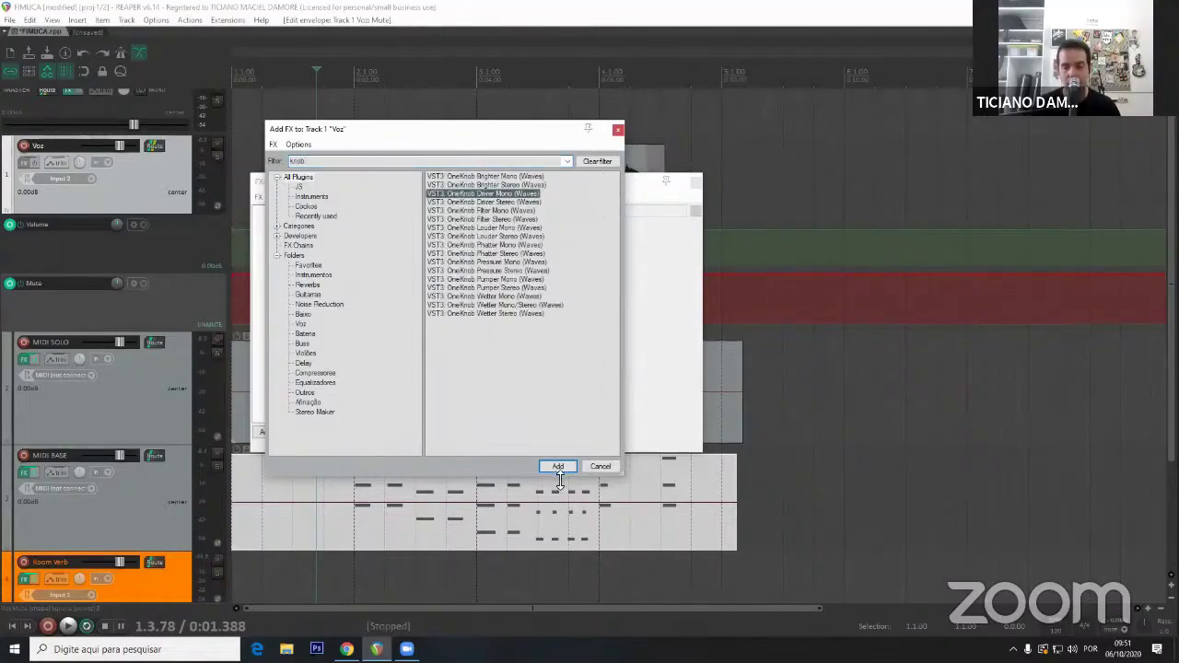
left_click(567, 466)
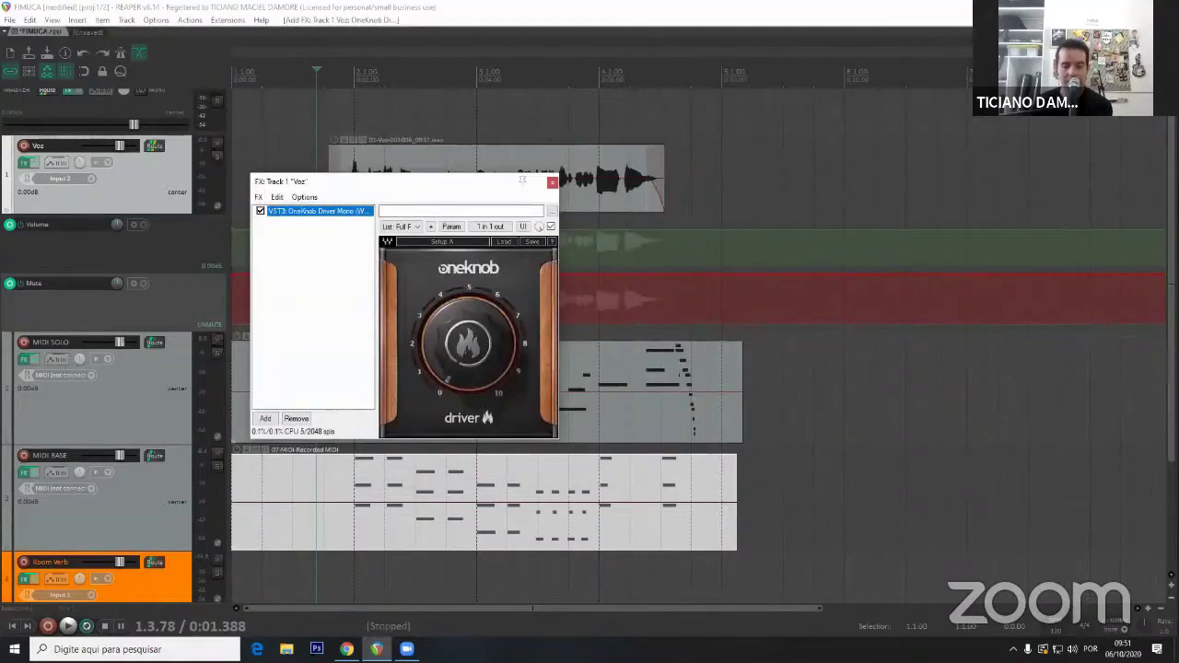
Set the OneKnob Driver amount to 4.7, close its window and clear the points from the Mute envelope.
scroll(443, 361, "up", 8)
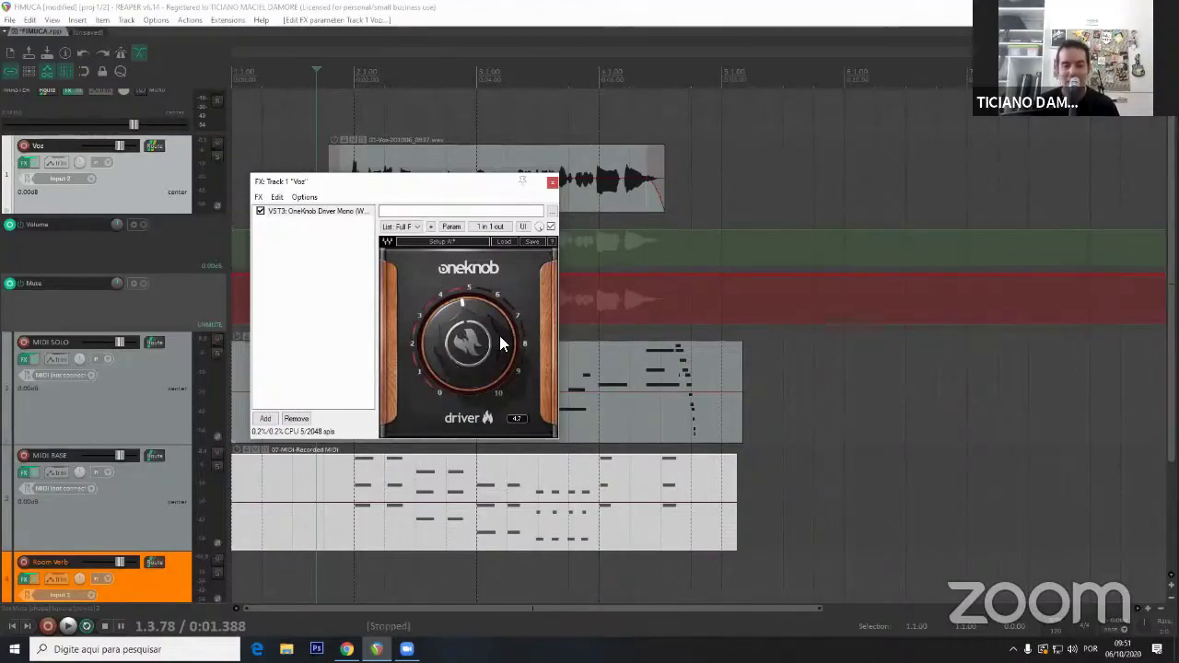
key("ctrl+z")
key("ctrl+z")
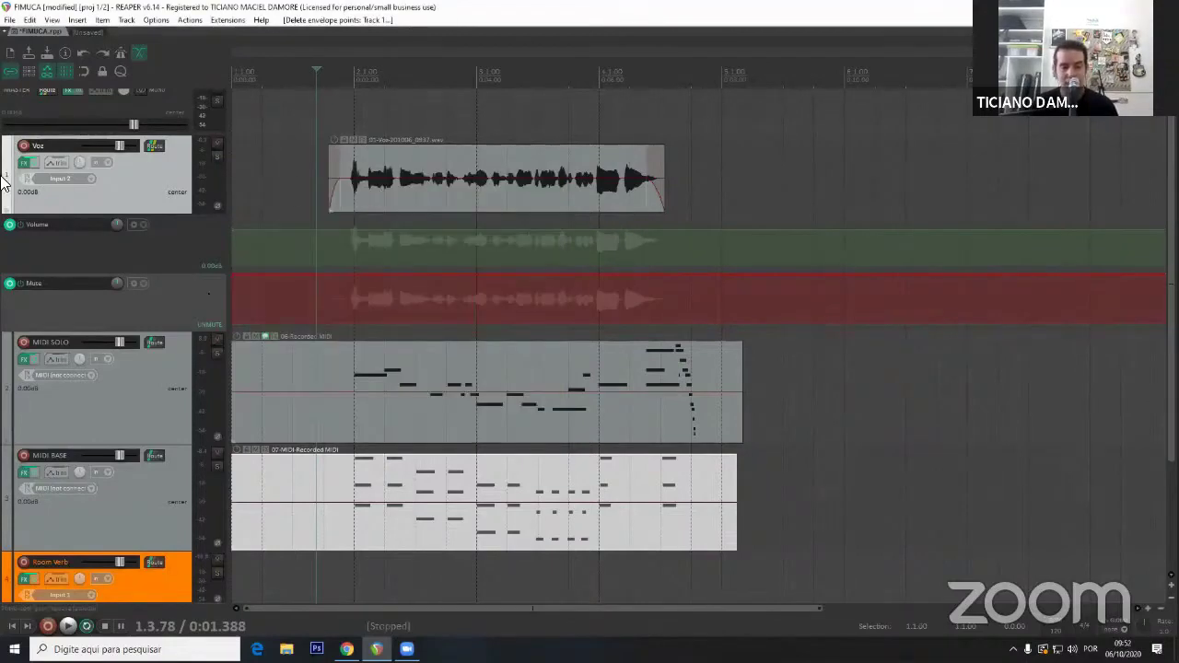
Activate the OneKnob Driver's OKDriver envelope on the Voz track and draw a wavy automation curve across the vocal.
left_click(57, 163)
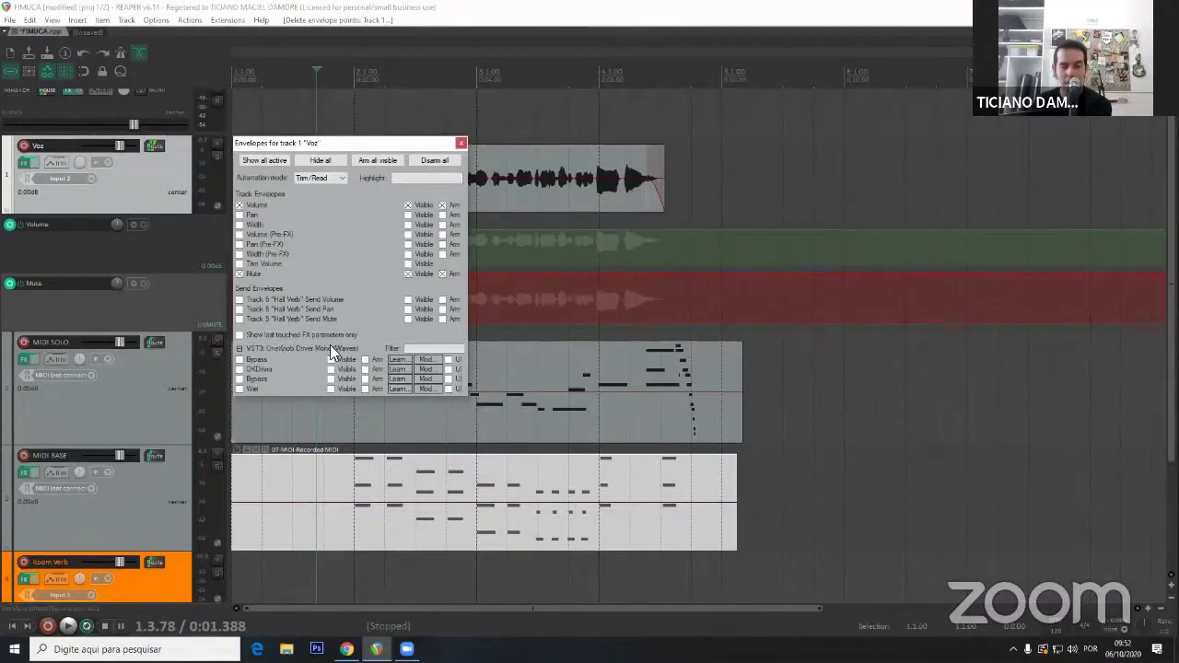
left_click(239, 369)
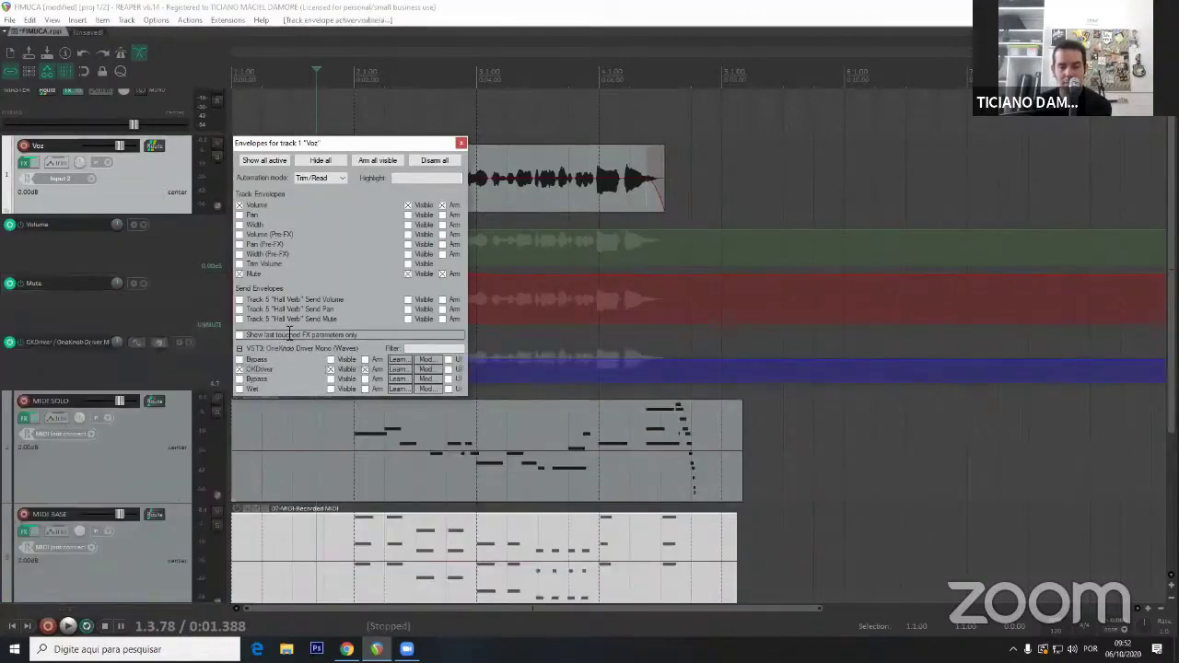
left_click(461, 143)
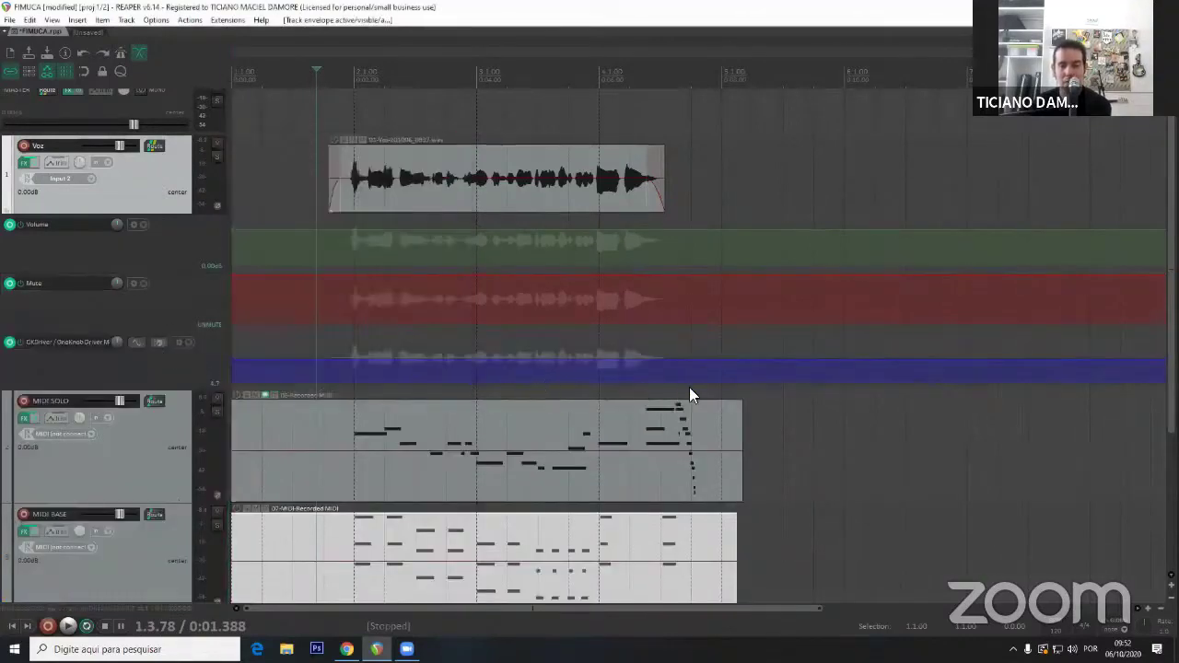
left_click(393, 361)
left_click_drag(523, 341, 684, 362)
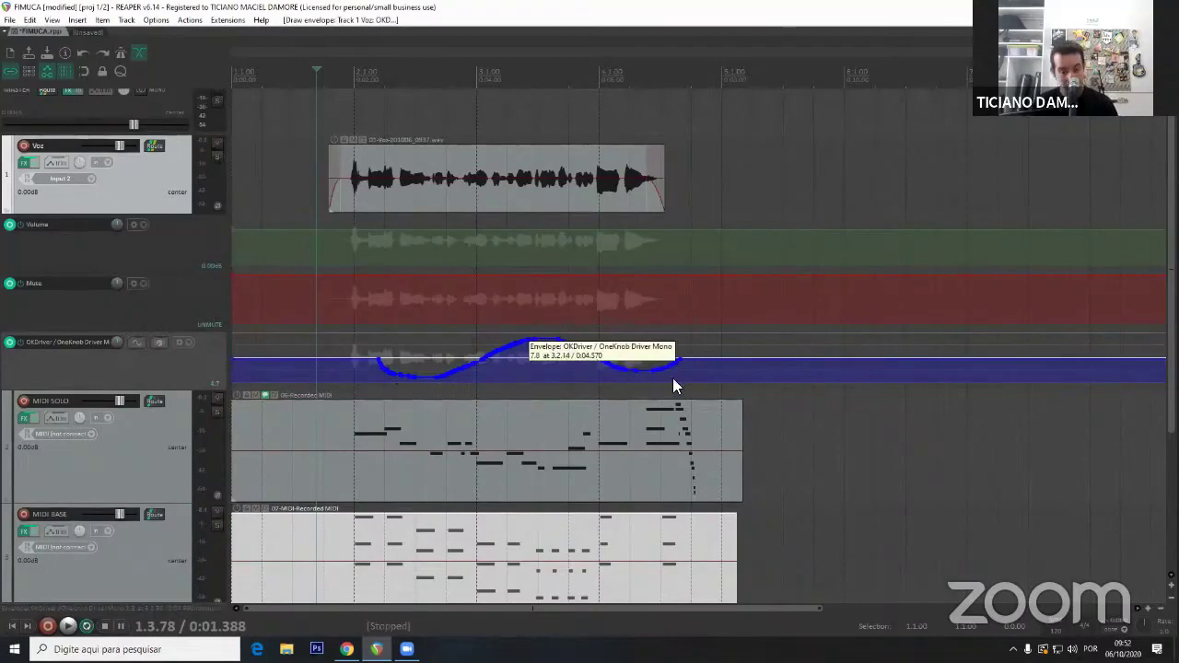
Play the project with the OneKnob Driver window open beside the envelopes to watch the knob follow the automation.
left_click(23, 166)
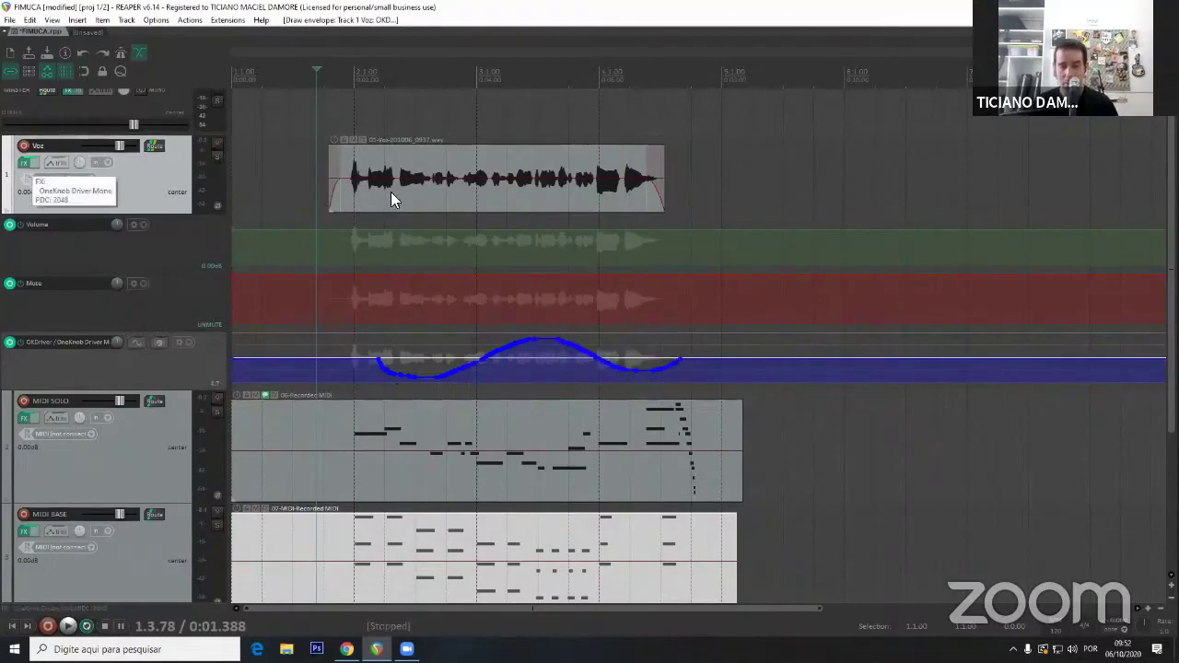
left_click_drag(415, 185, 763, 95)
key("space")
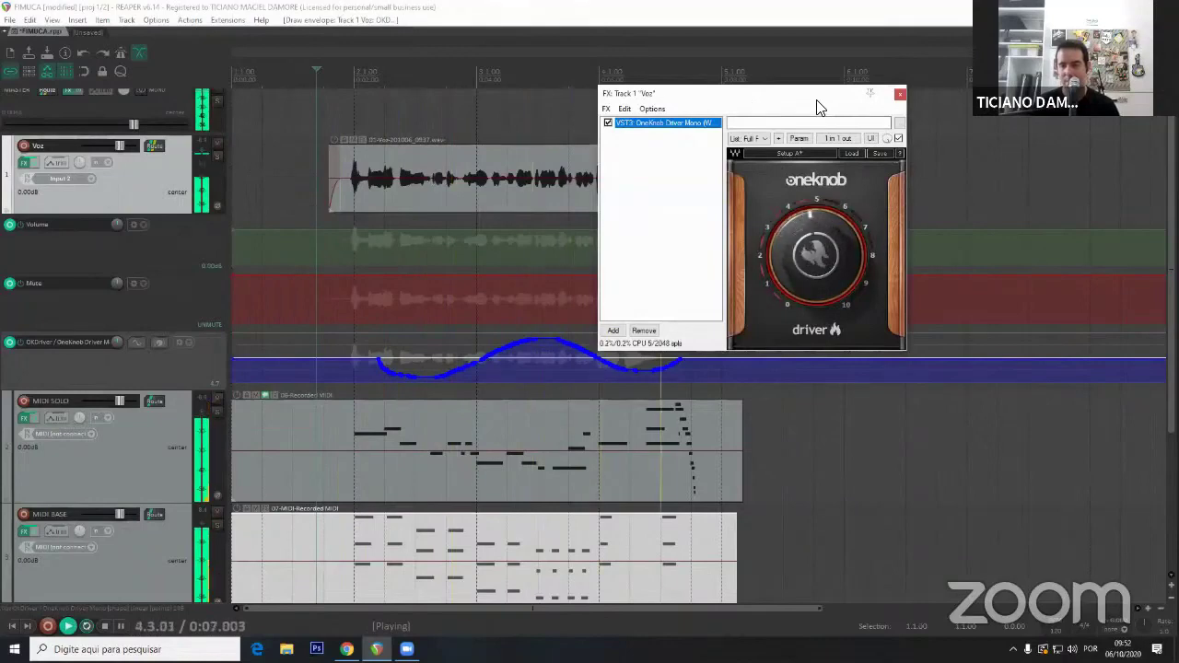
key("space")
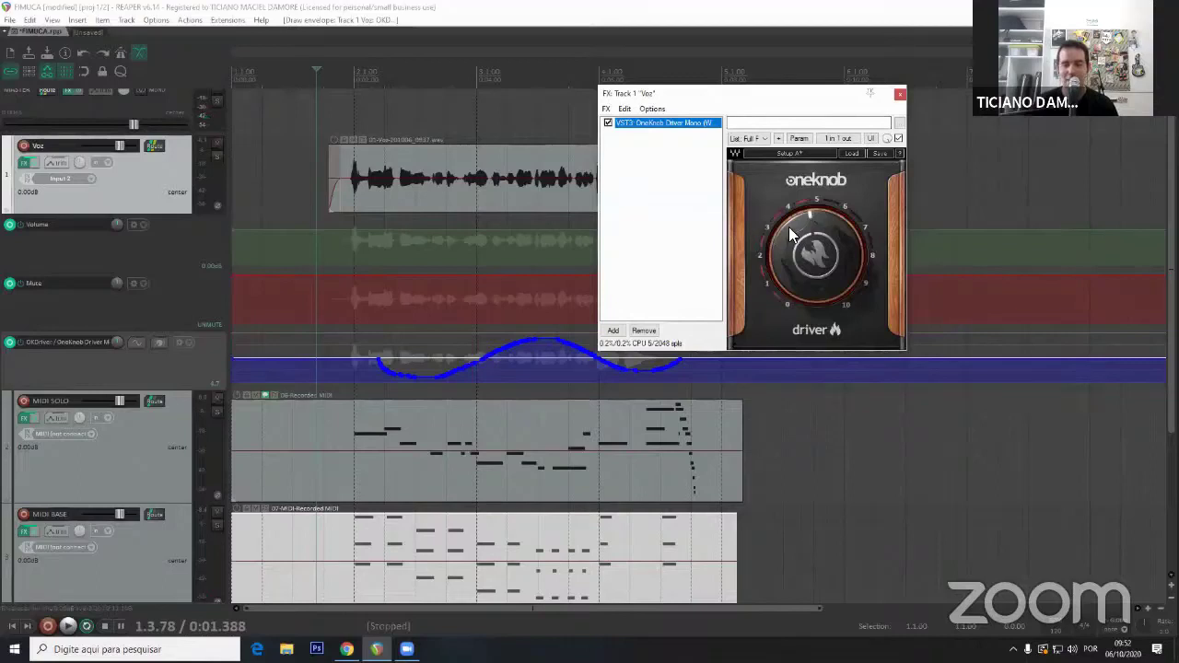
mouse_move(789, 235)
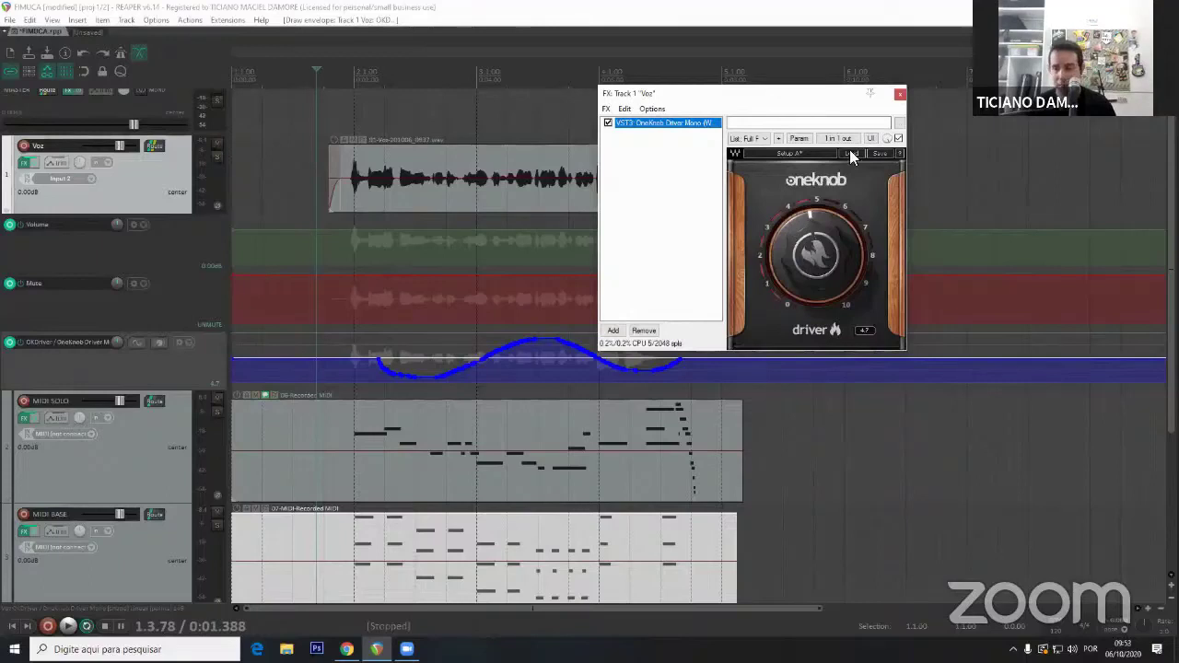
Close the effect window and delete the drawn points from the OKDriver envelope.
left_click(900, 95)
double_click(197, 355)
key("Delete")
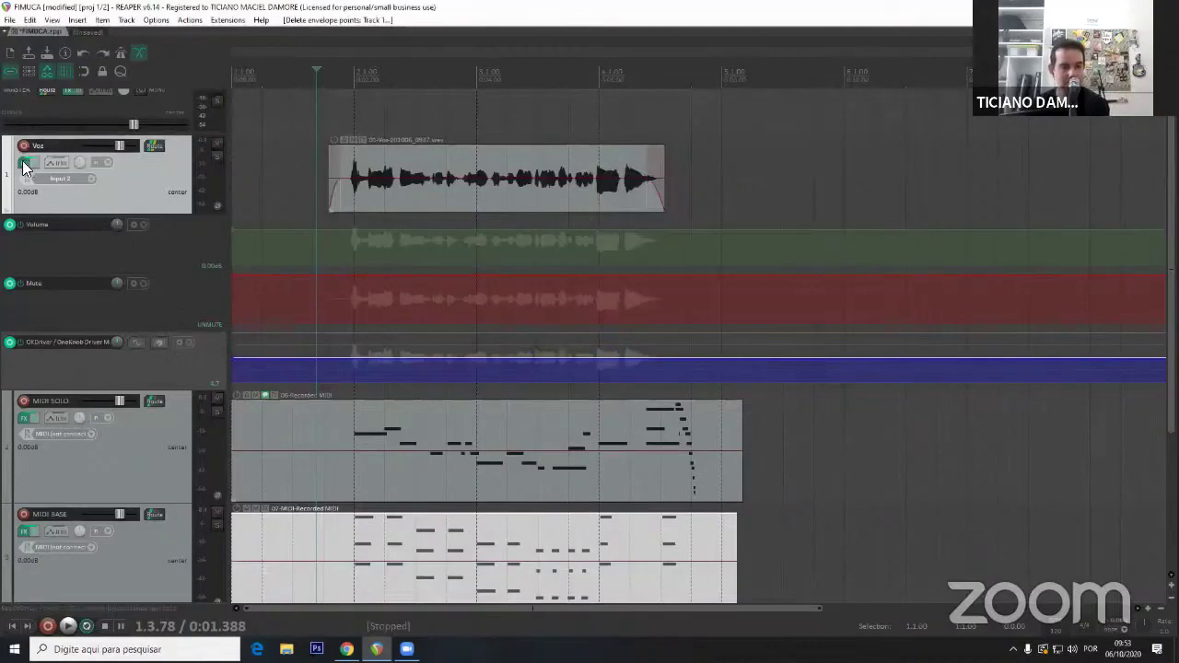
Remove OneKnob Driver Mono from the Voz track's effect chain and close the chain window.
left_click(25, 163)
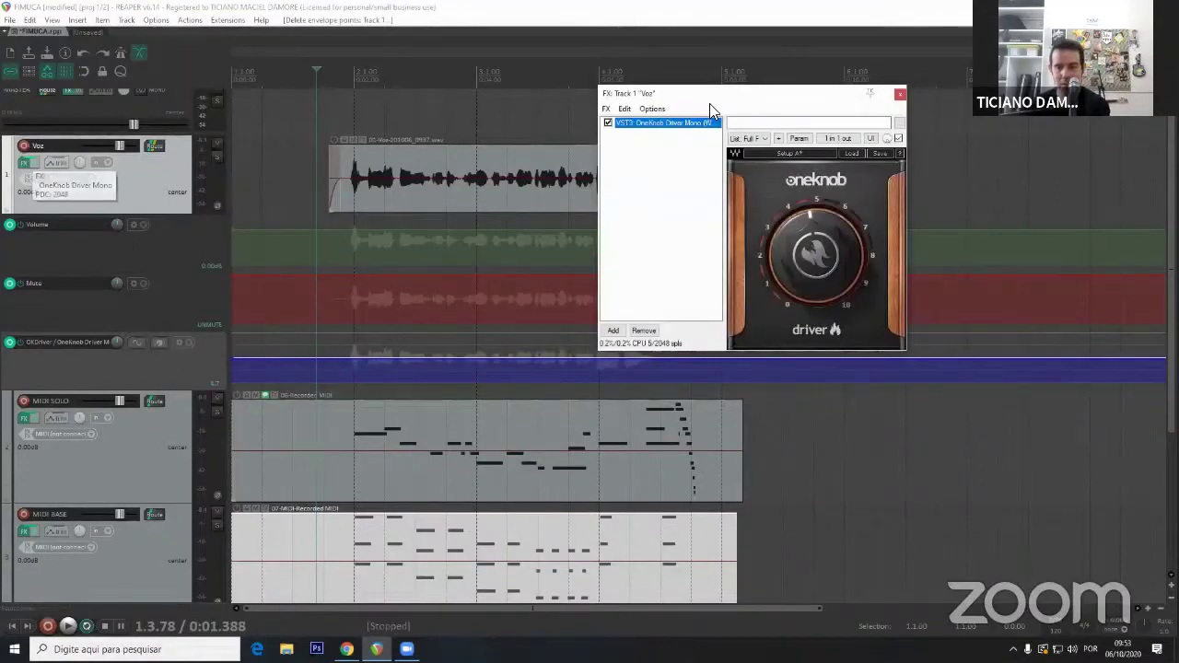
key("Delete")
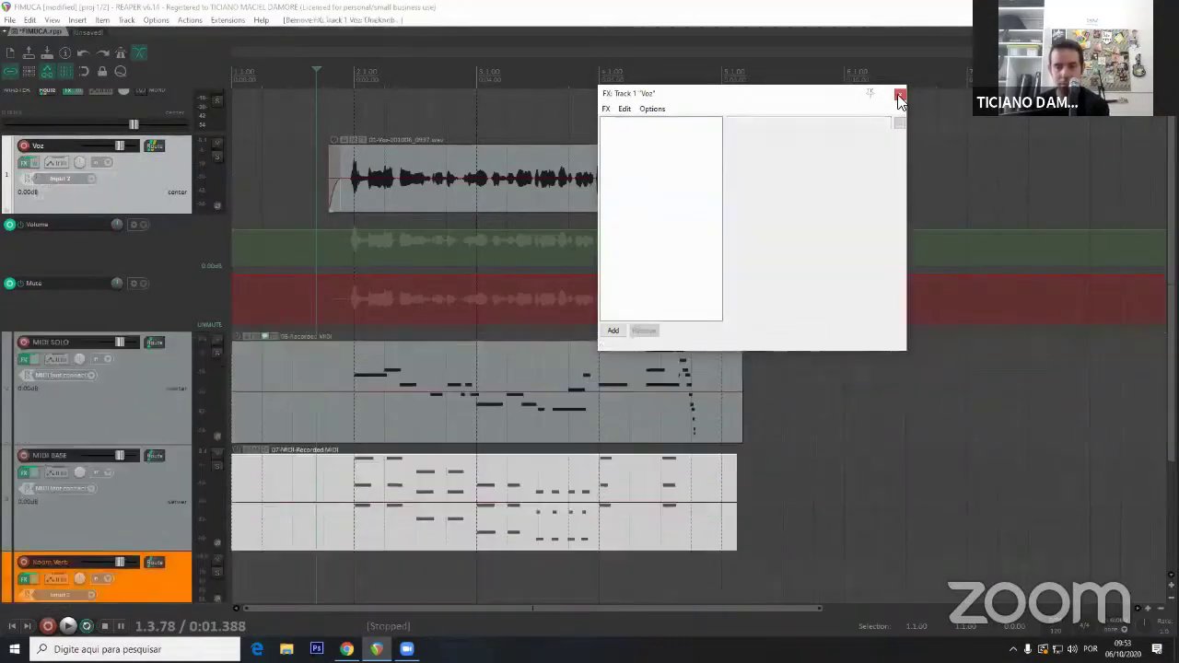
left_click(899, 97)
Deactivate the Mute and Volume envelopes of the Voz track and close the envelope list.
left_click(61, 160)
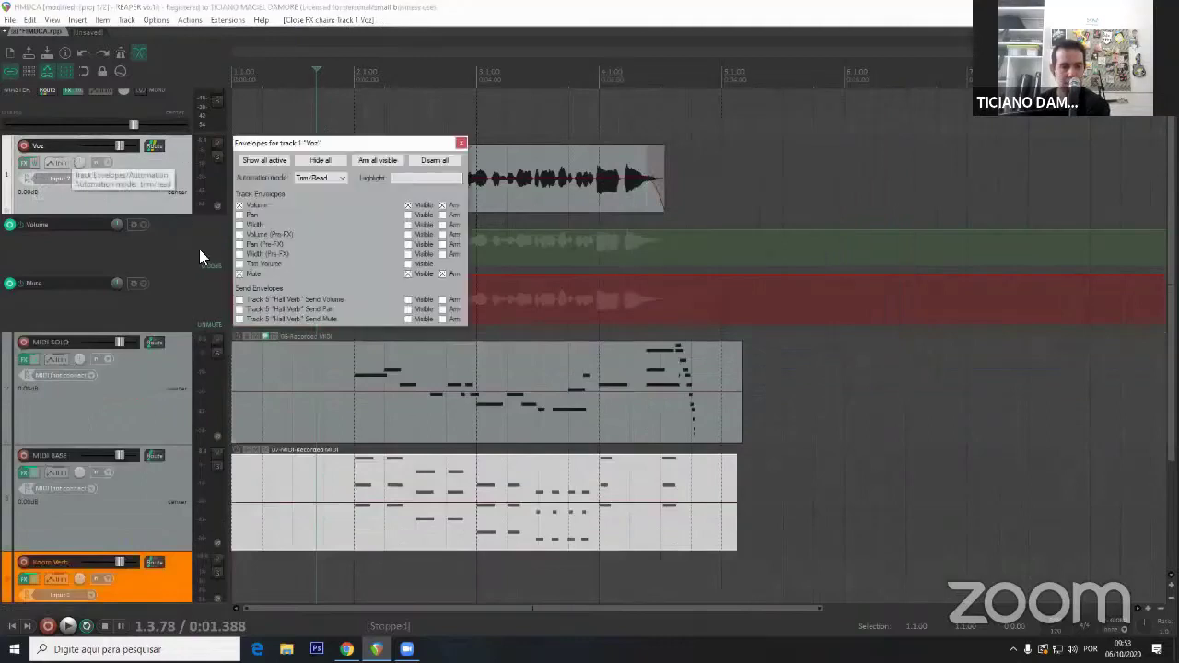
left_click(239, 273)
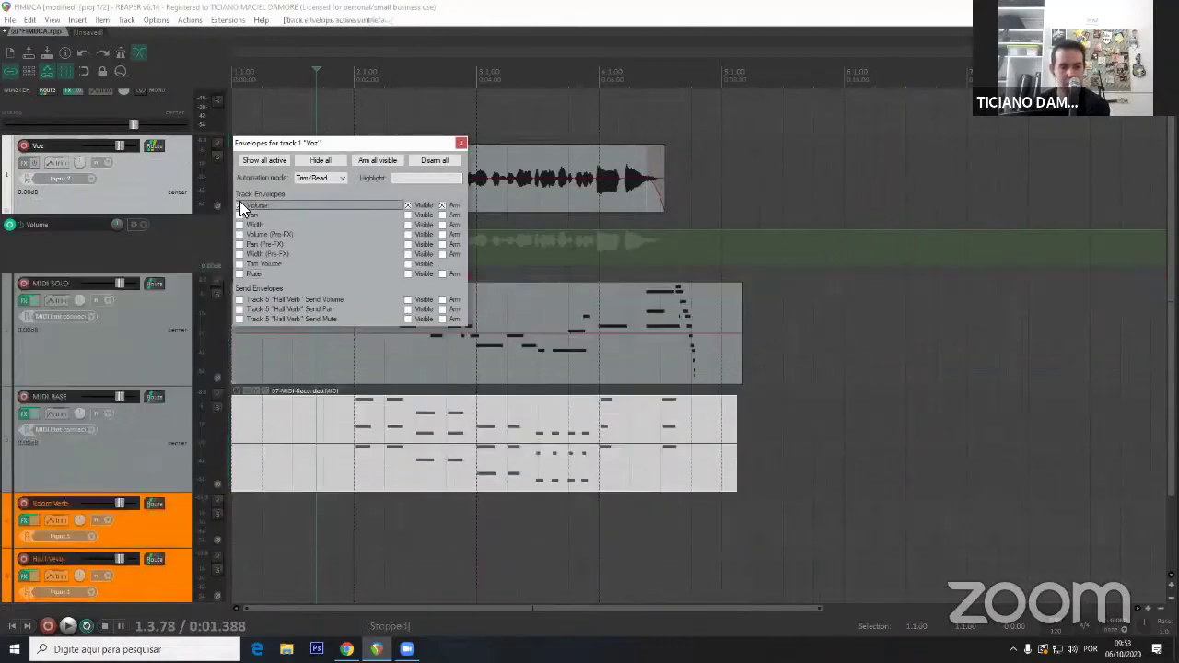
left_click(240, 201)
left_click(462, 142)
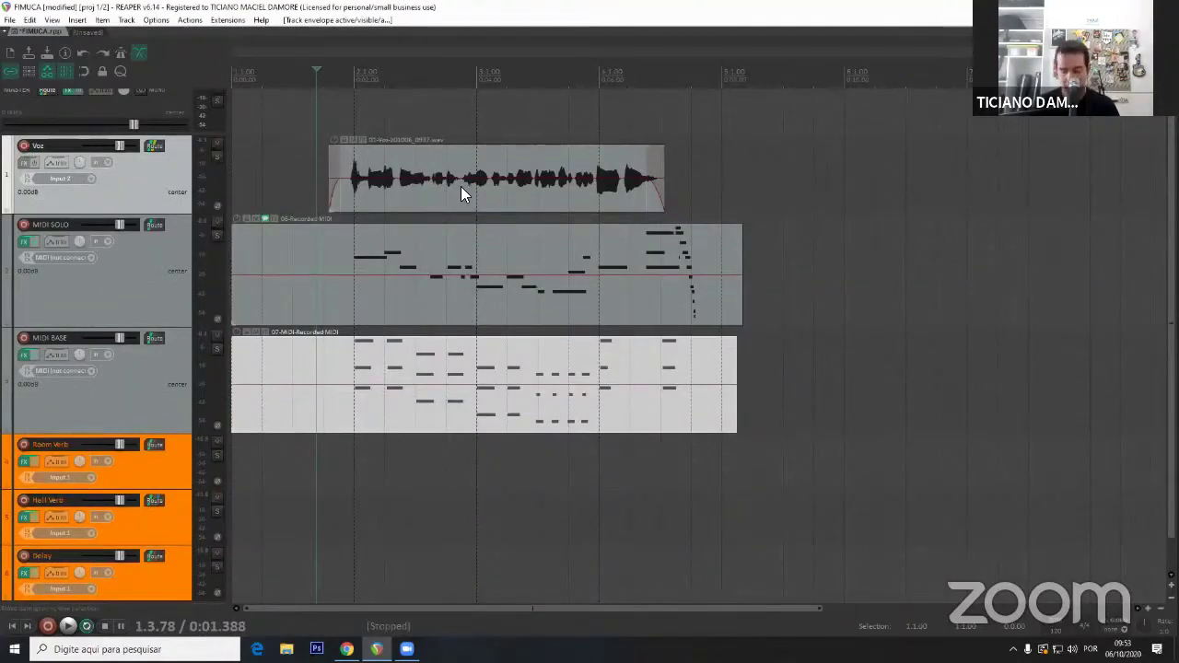
Split the Voz audio item at 2.4.50 and again at 3.1.44 to isolate a short piece.
left_click(460, 186)
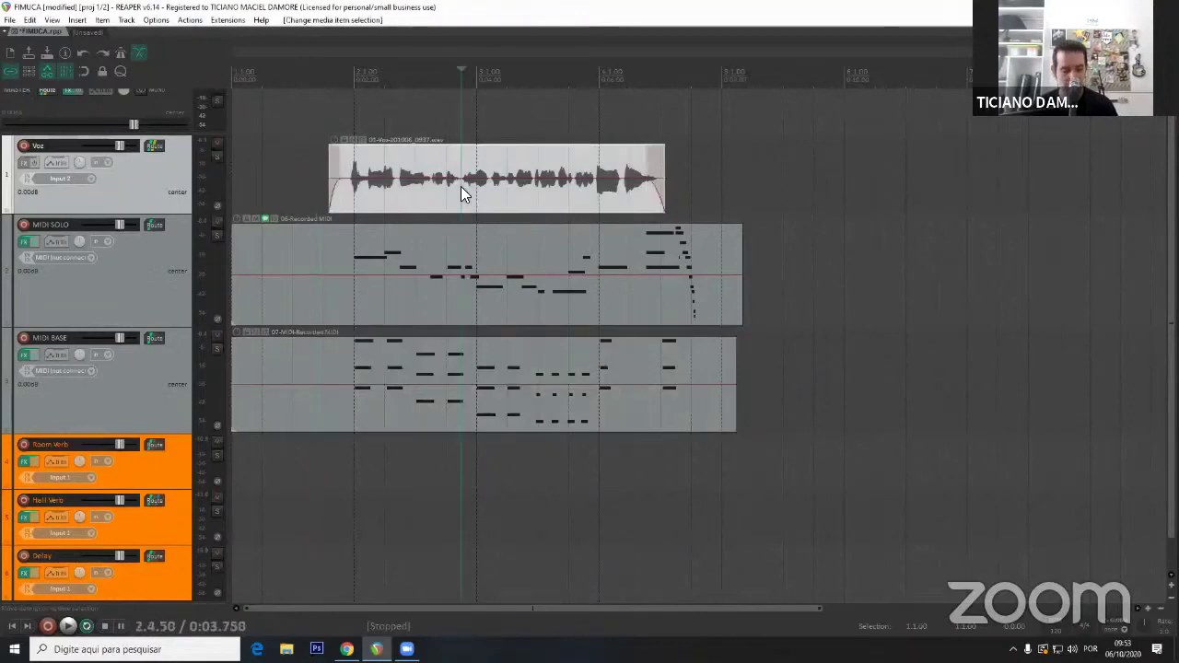
key("s")
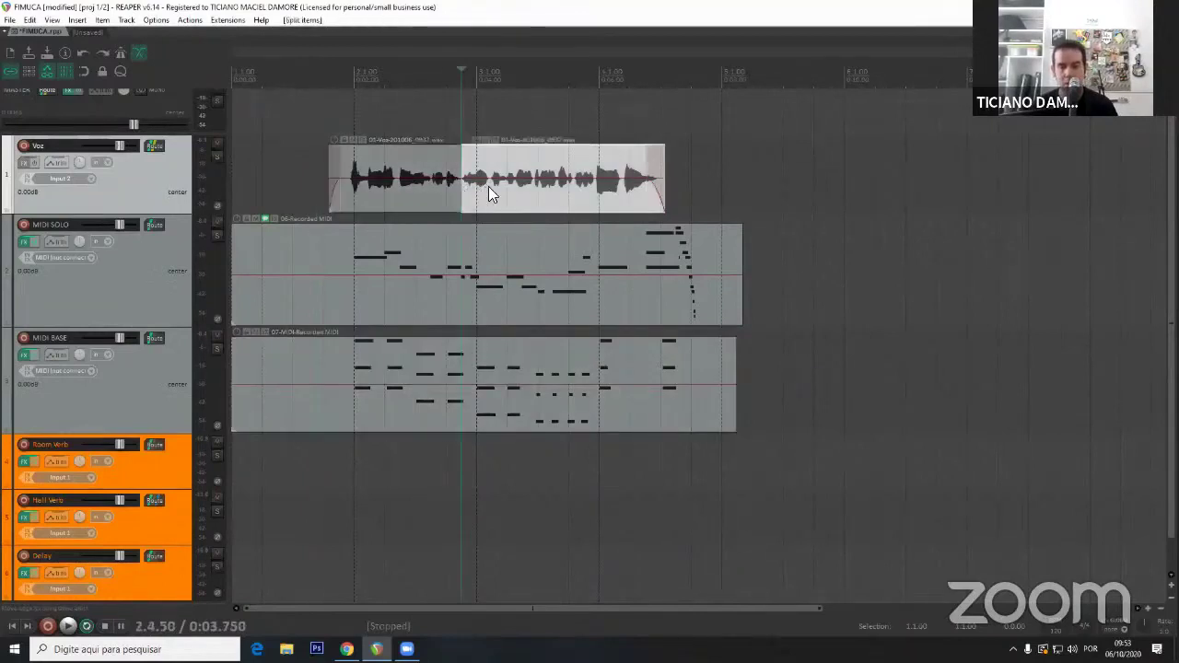
left_click(477, 190)
key("s")
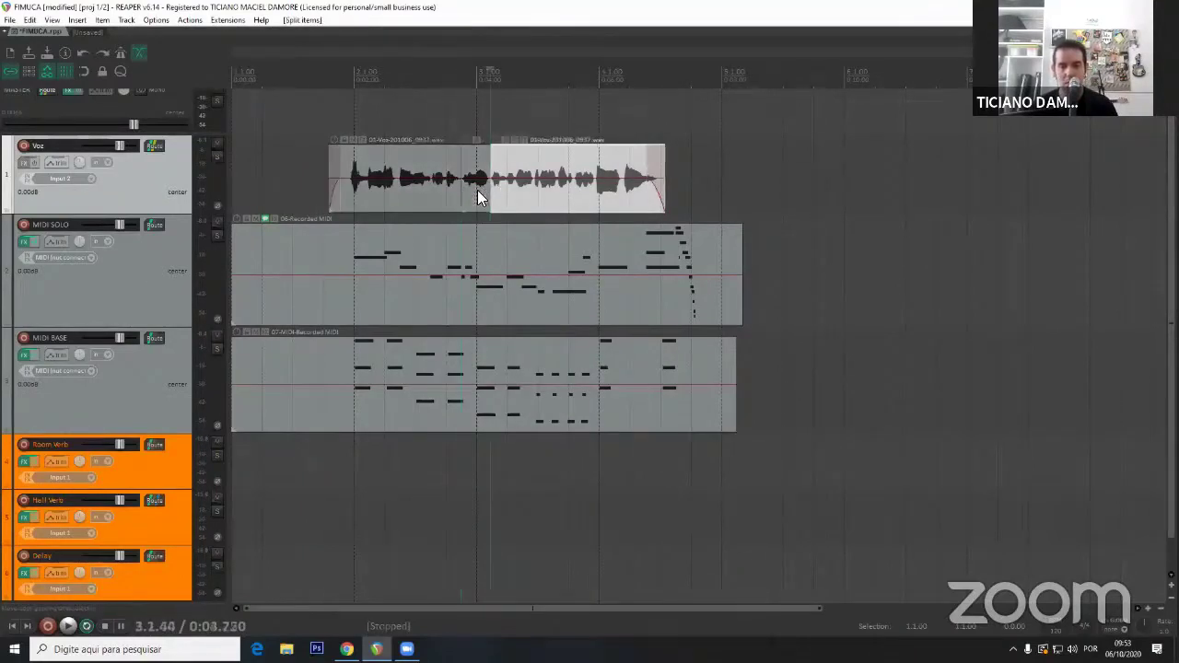
Extend the start of the short middle Voz piece back over the preceding piece to create a crossfade.
left_click(477, 189)
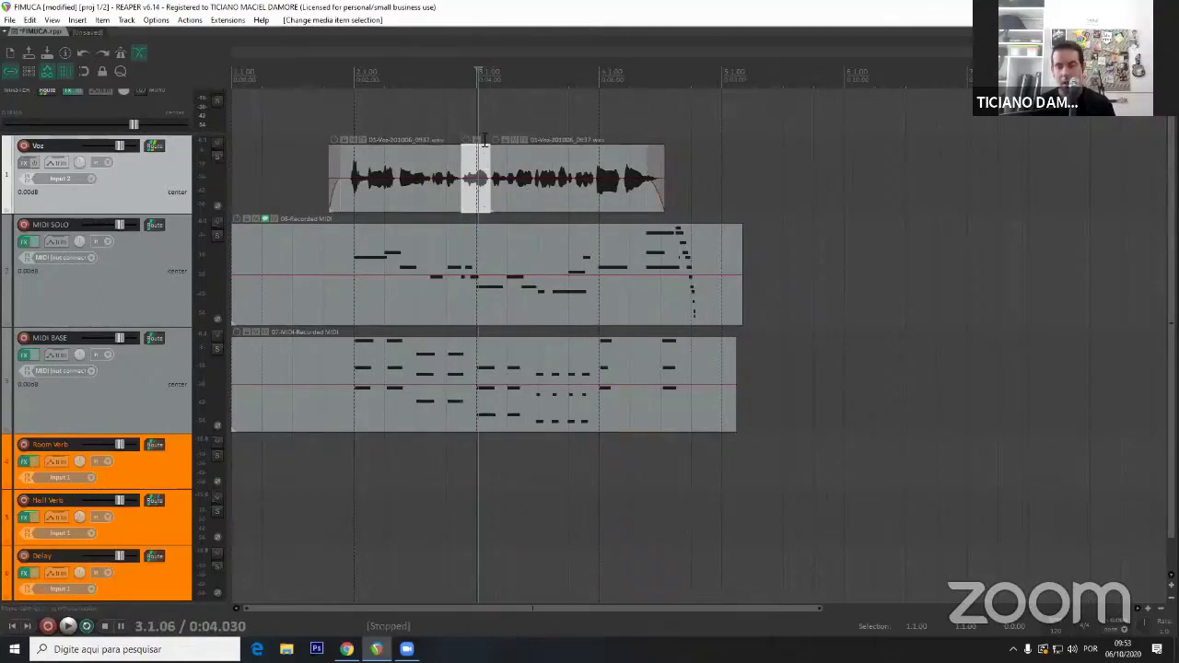
left_click_drag(471, 177, 440, 182)
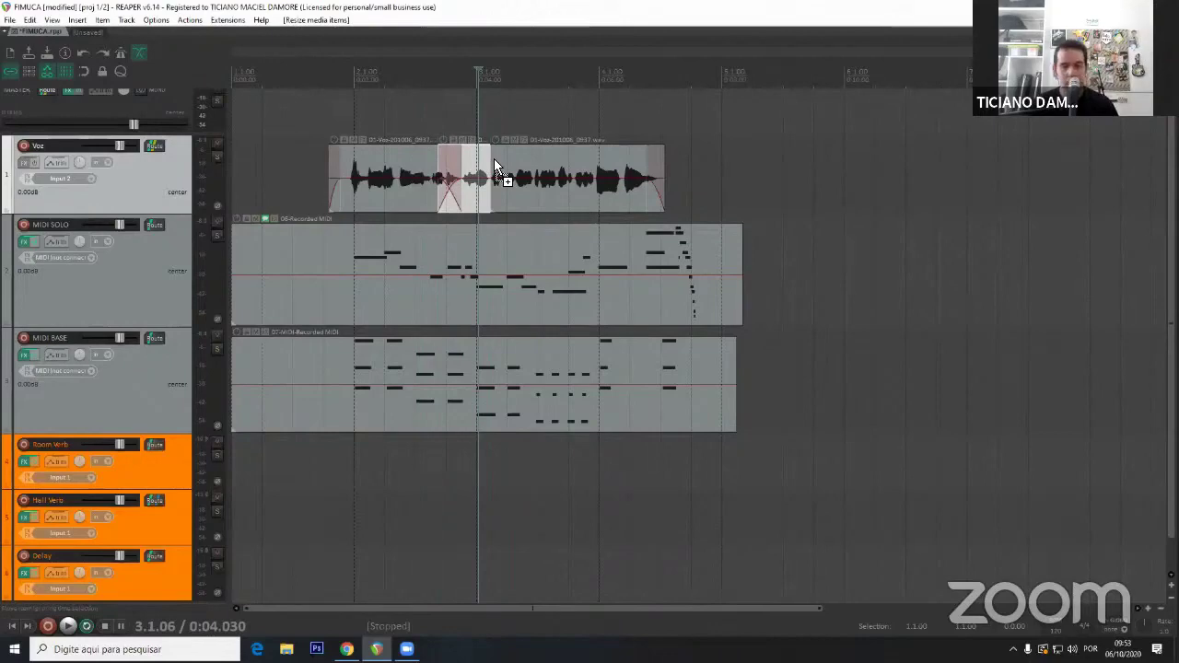
Undo the item resize and both splits on the Voz track.
key("ctrl+z")
key("ctrl+z")
key("ctrl+z")
key("ctrl+z")
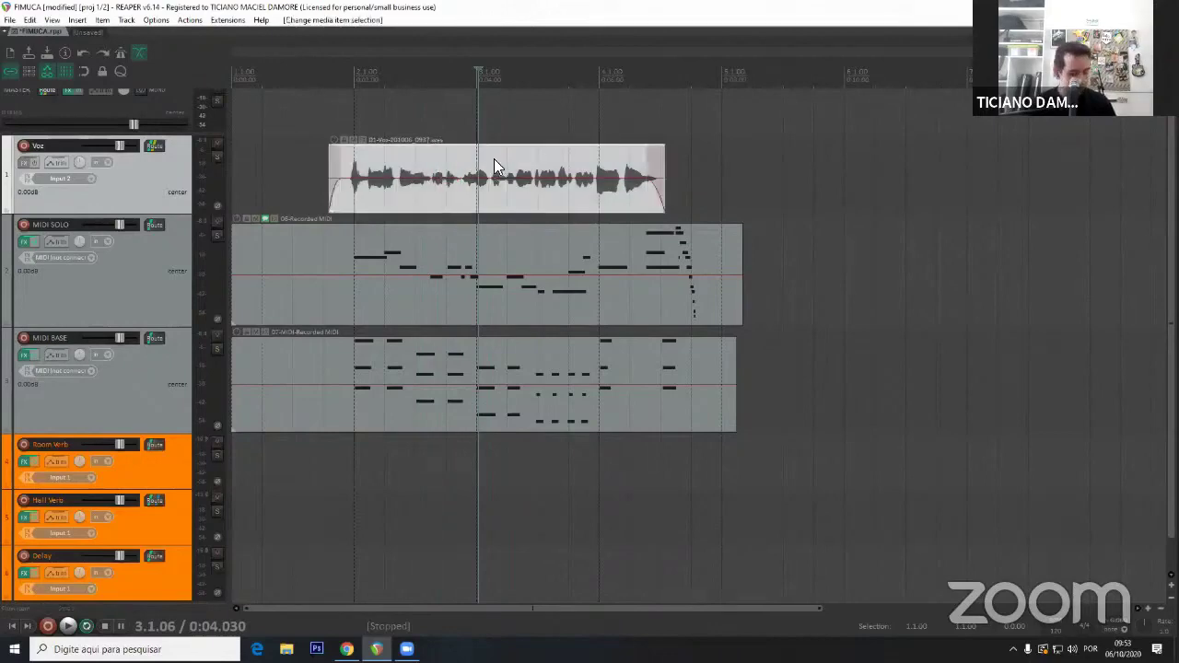
Open the mixer, solo the Voz track and enable Solo defeat on it.
key("ctrl+m")
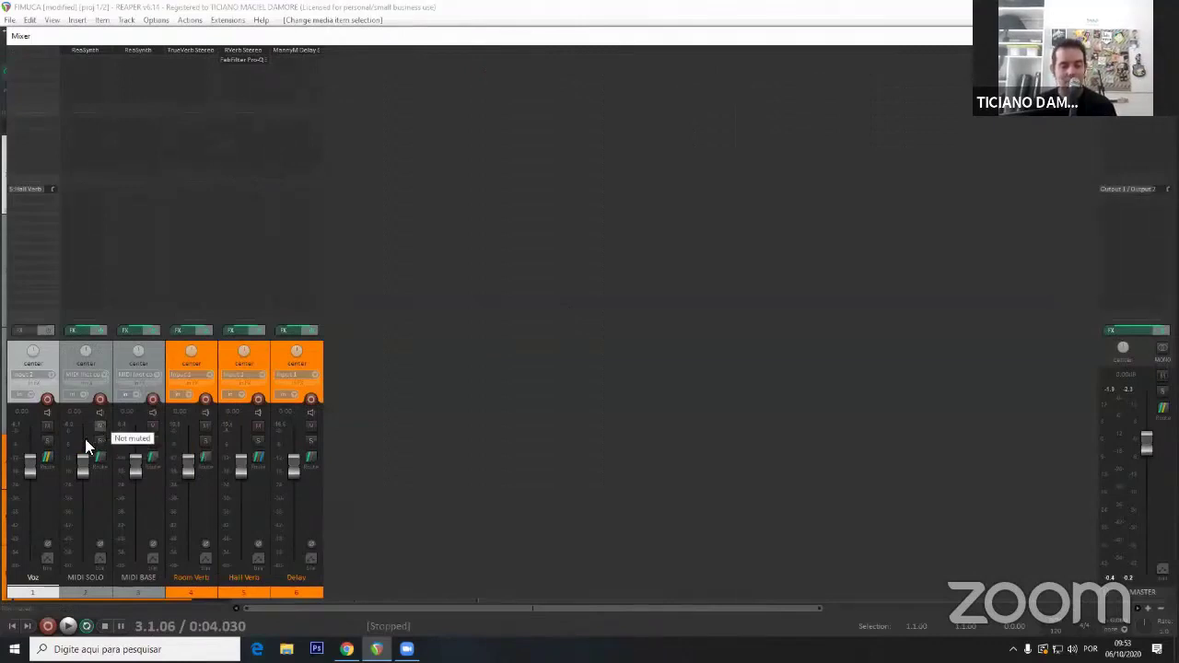
left_click(47, 440)
right_click(47, 440)
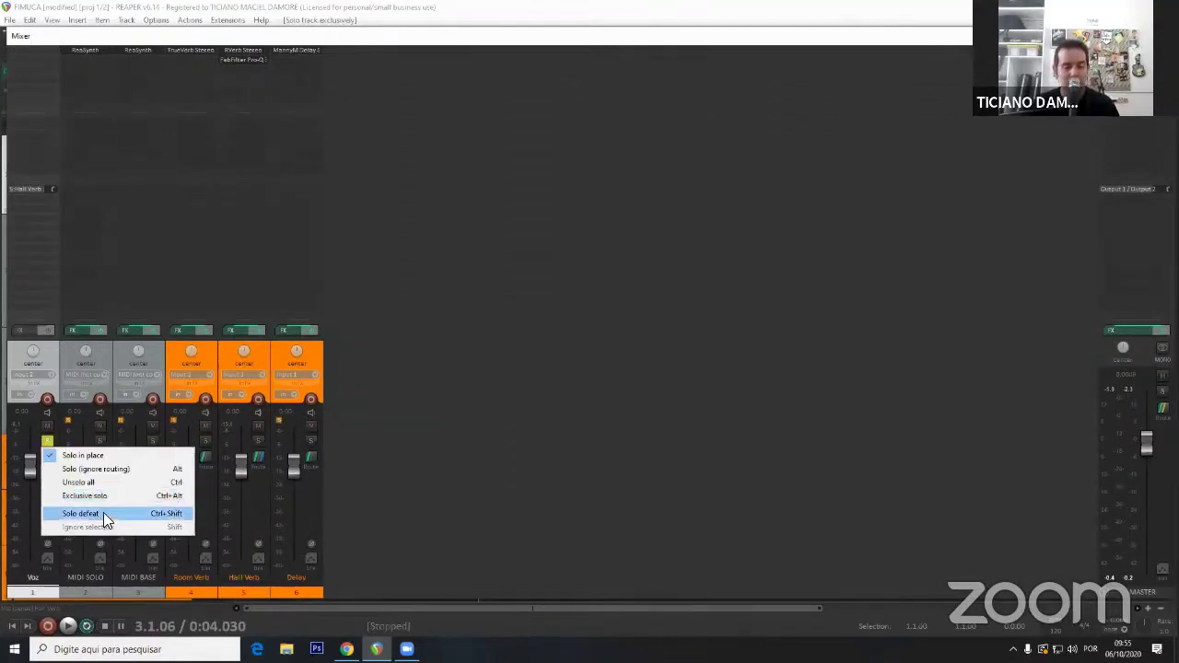
left_click(98, 512)
Turn off solo on the Voz track and solo the MIDI SOLO track.
left_click(47, 439)
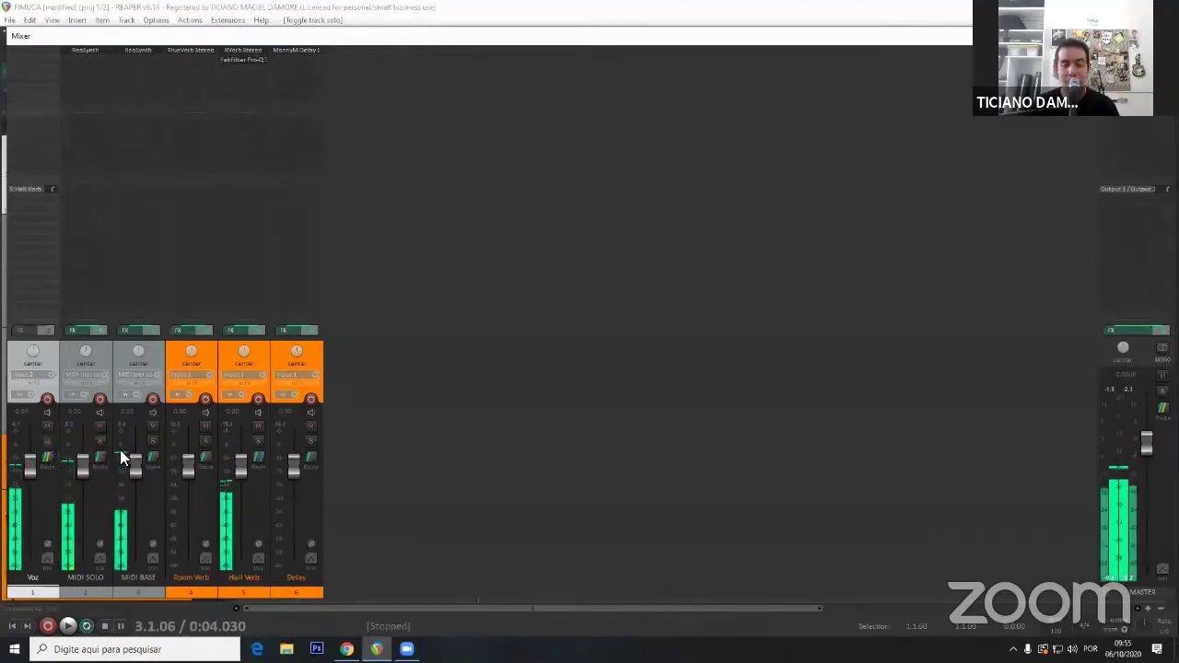
left_click(98, 440)
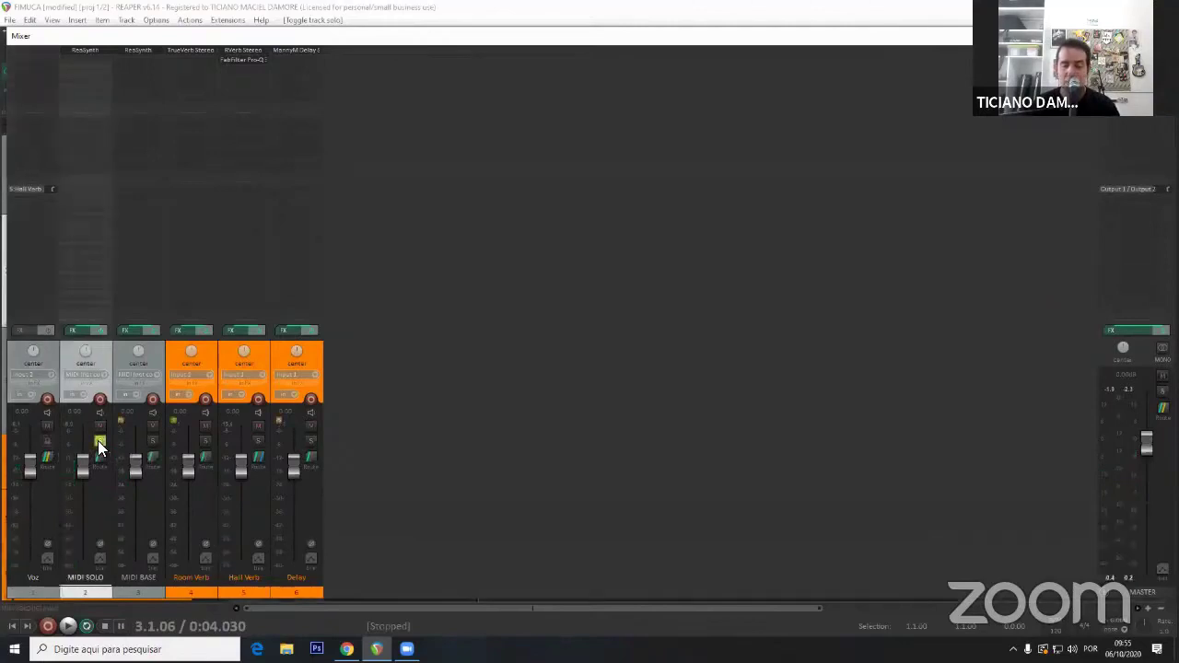
Audition the project with MIDI SOLO soloed, and turn off that solo and the Solo defeat on the Voz track.
key("space")
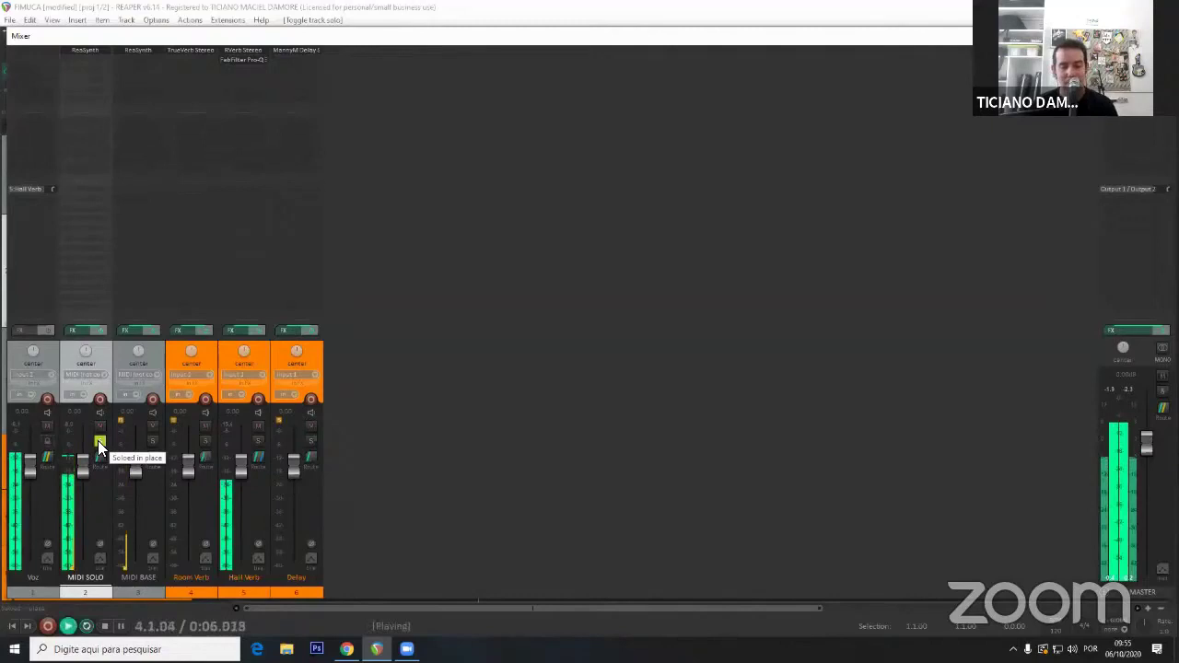
key("space")
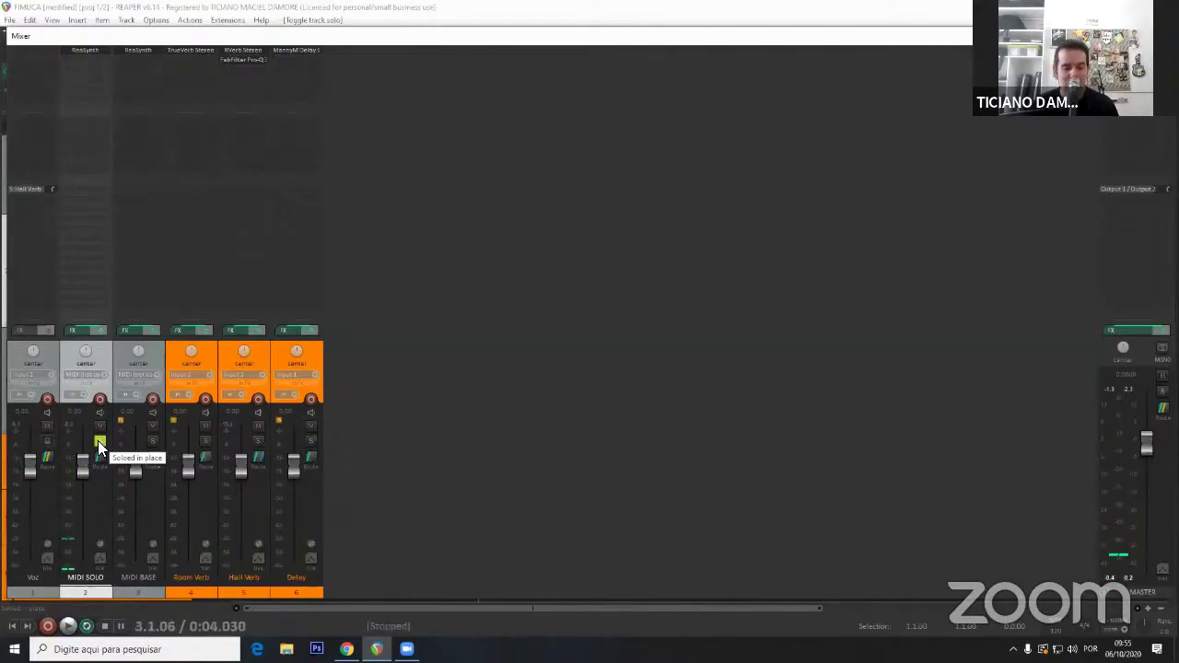
left_click(99, 442)
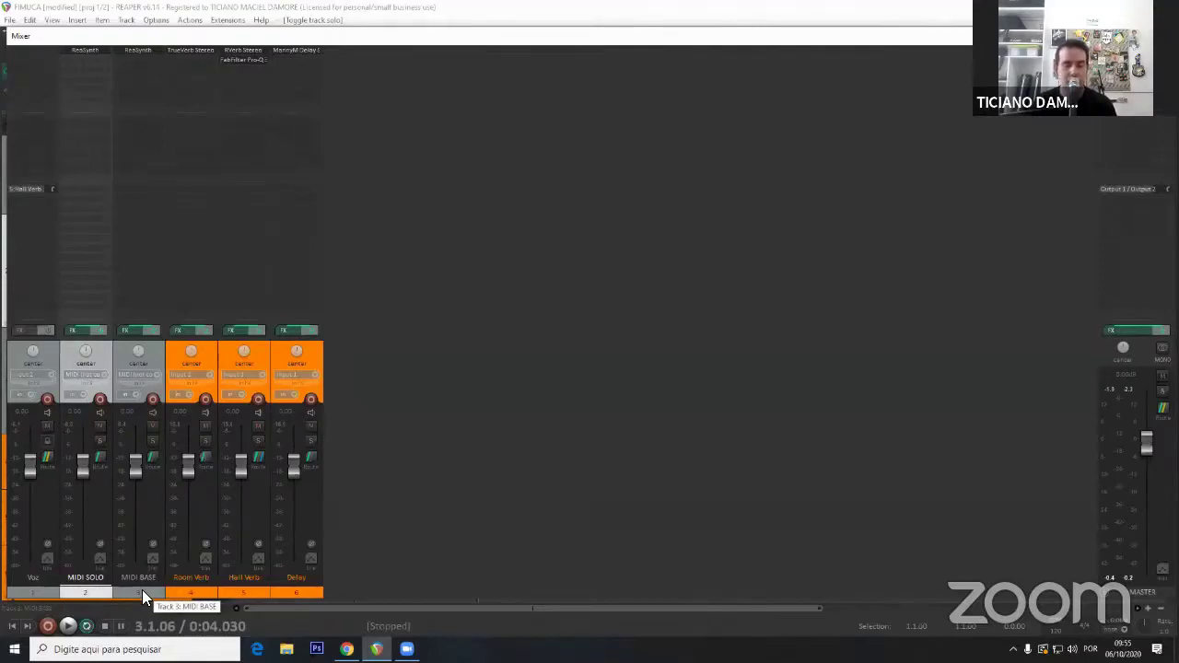
right_click(47, 440)
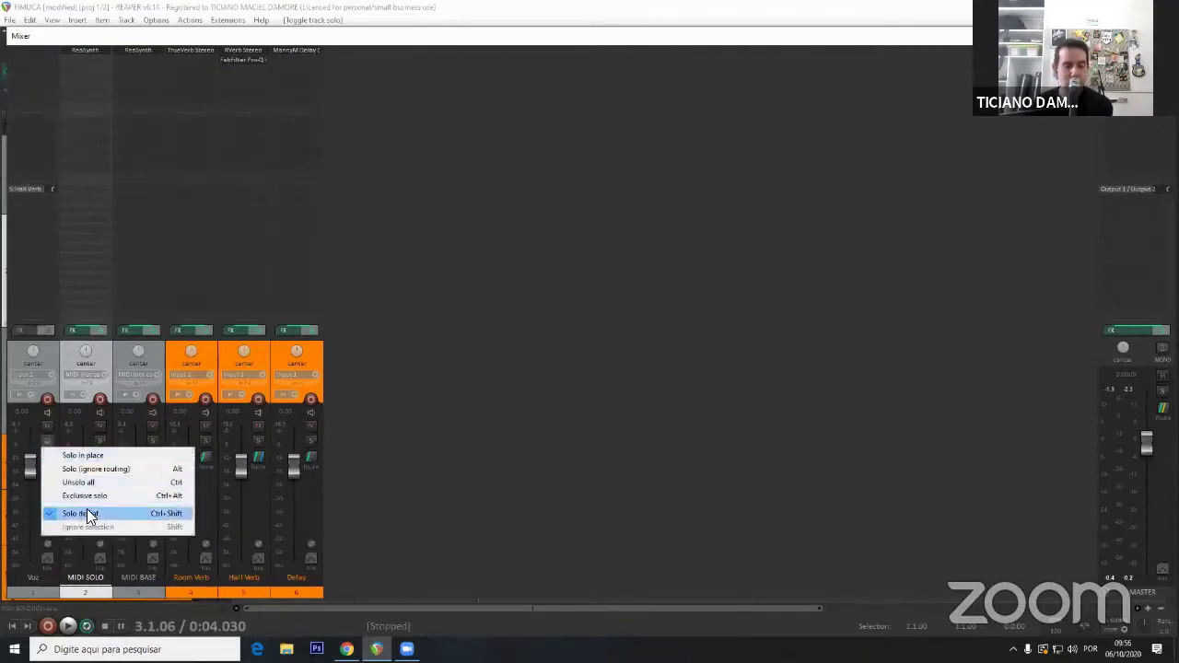
Mute the Voz track, audition the project without it, check the mute options and unmute the track again.
left_click(47, 427)
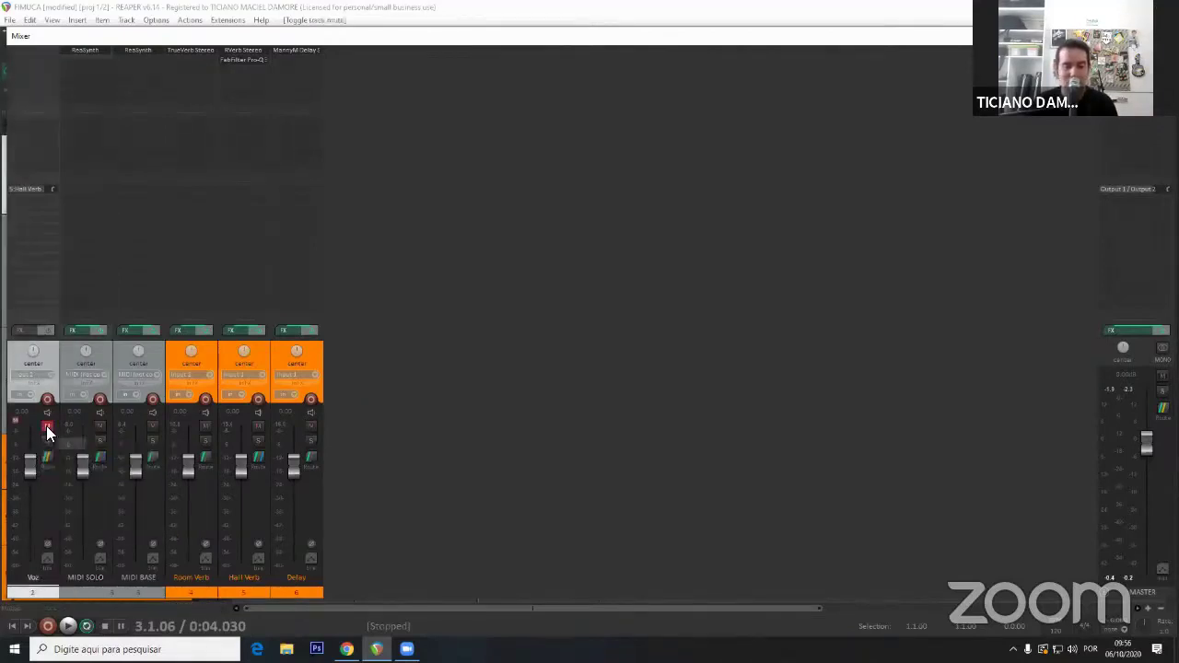
key("space")
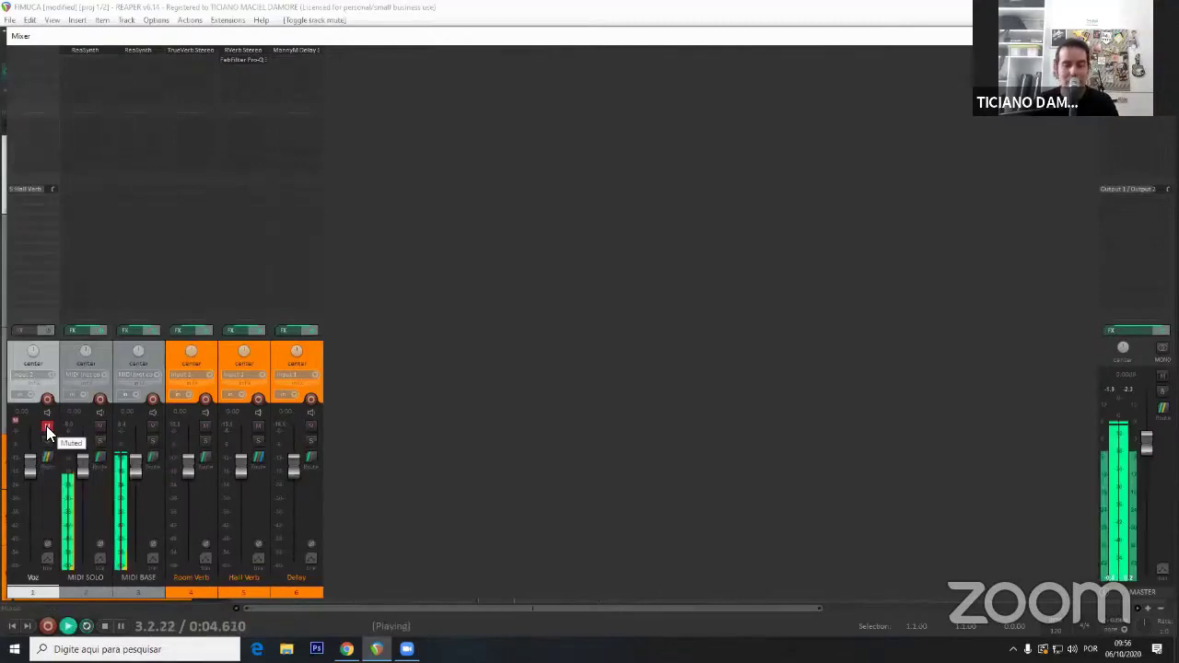
key("space")
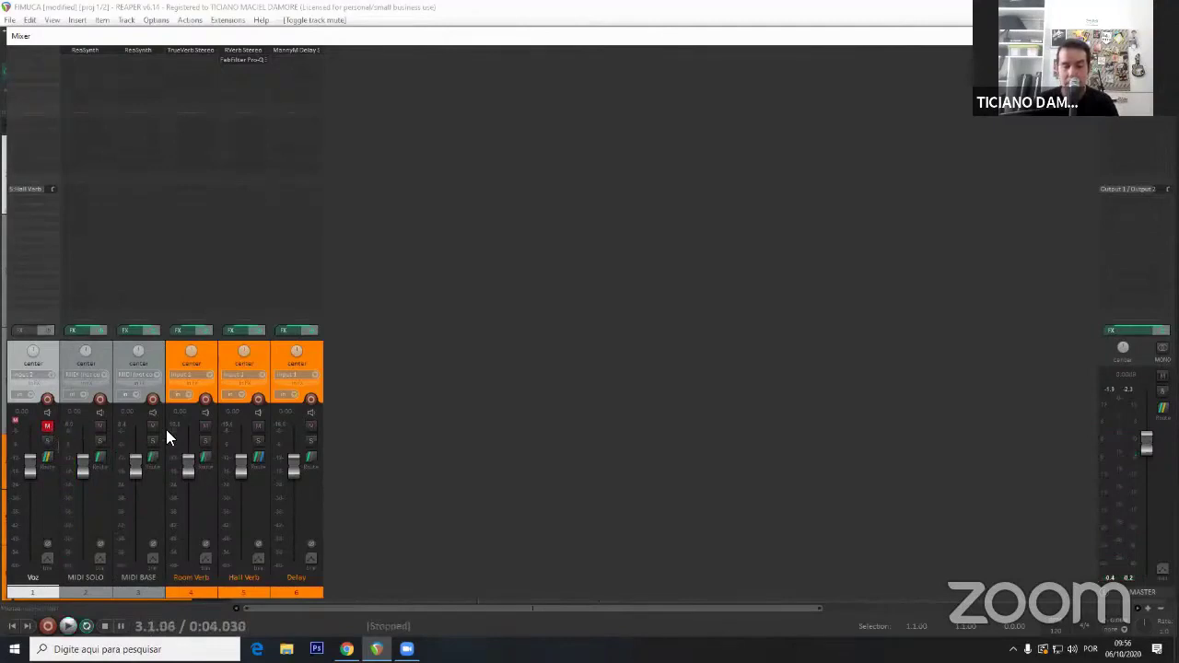
right_click(48, 428)
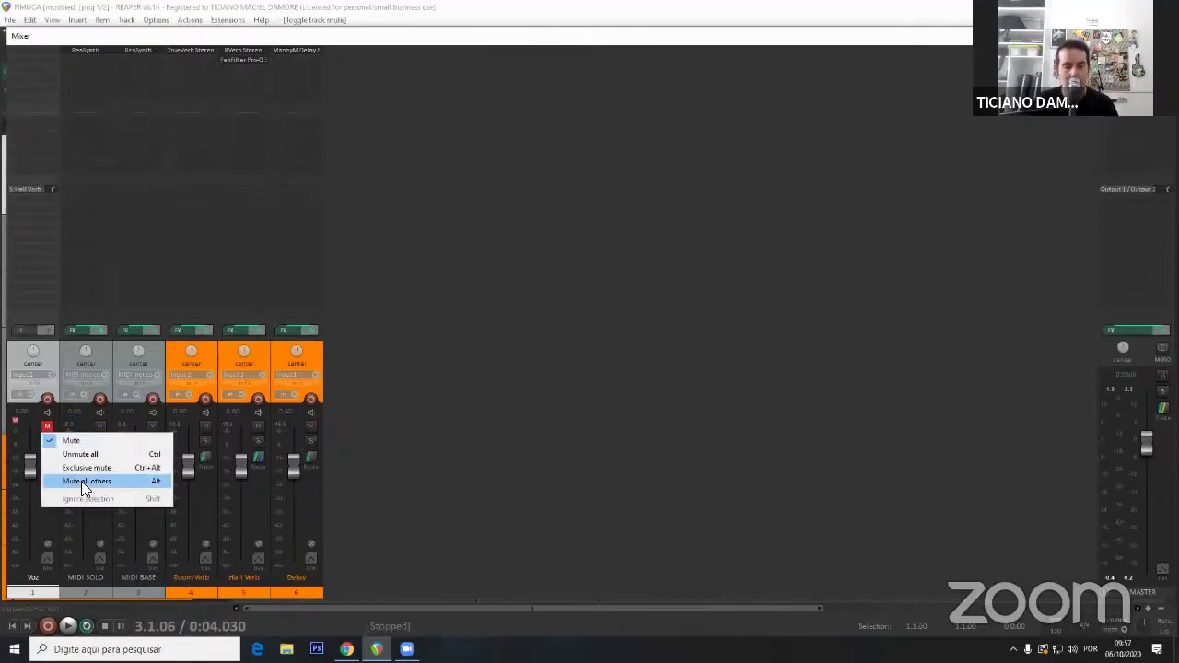
left_click(48, 425)
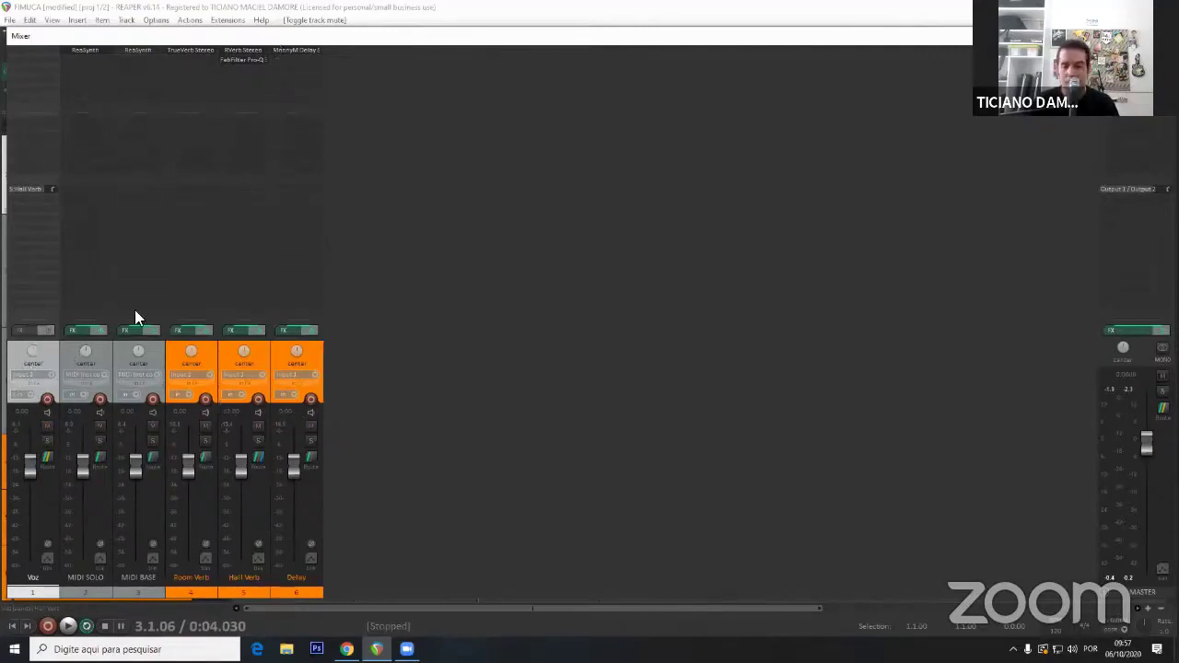
Mute all tracks except MIDI BASE, switch to all except Hall Verb, and unmute every track before closing the mixer.
left_click(151, 426, "alt")
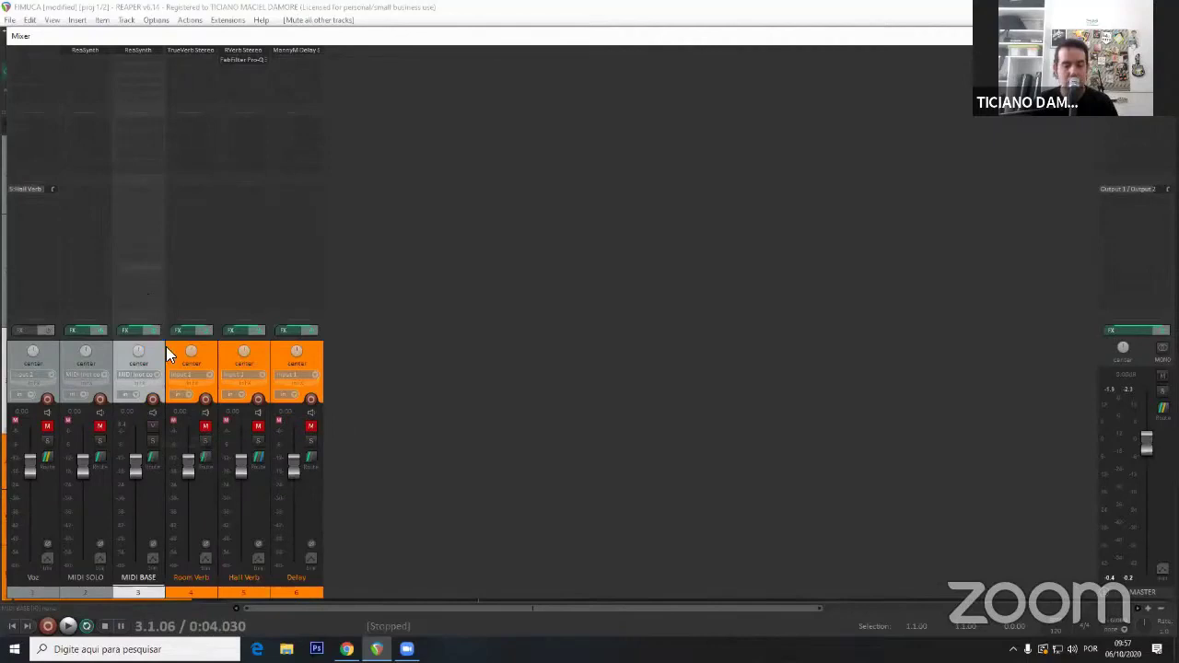
left_click(257, 426)
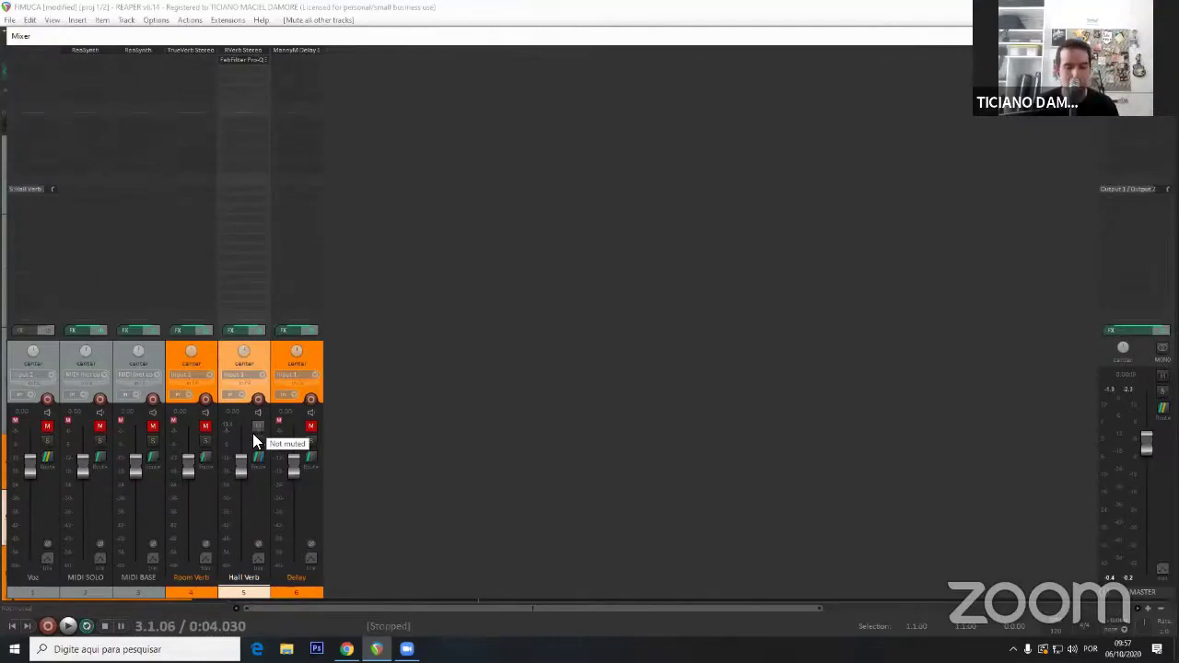
right_click(251, 429)
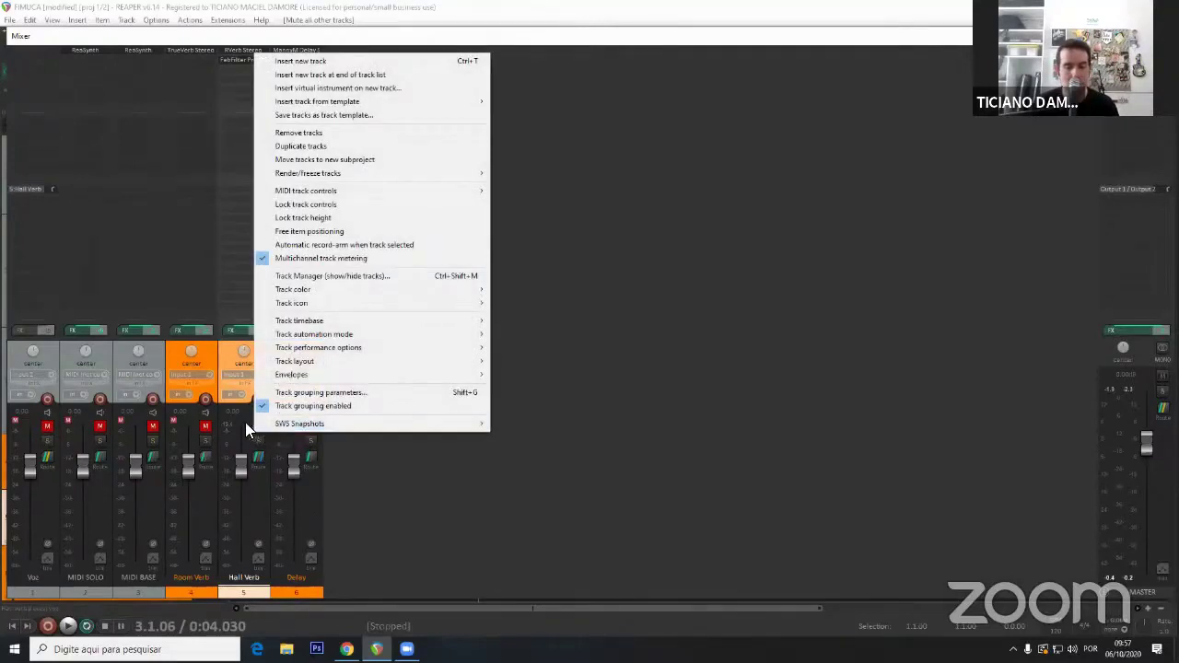
left_click(253, 423)
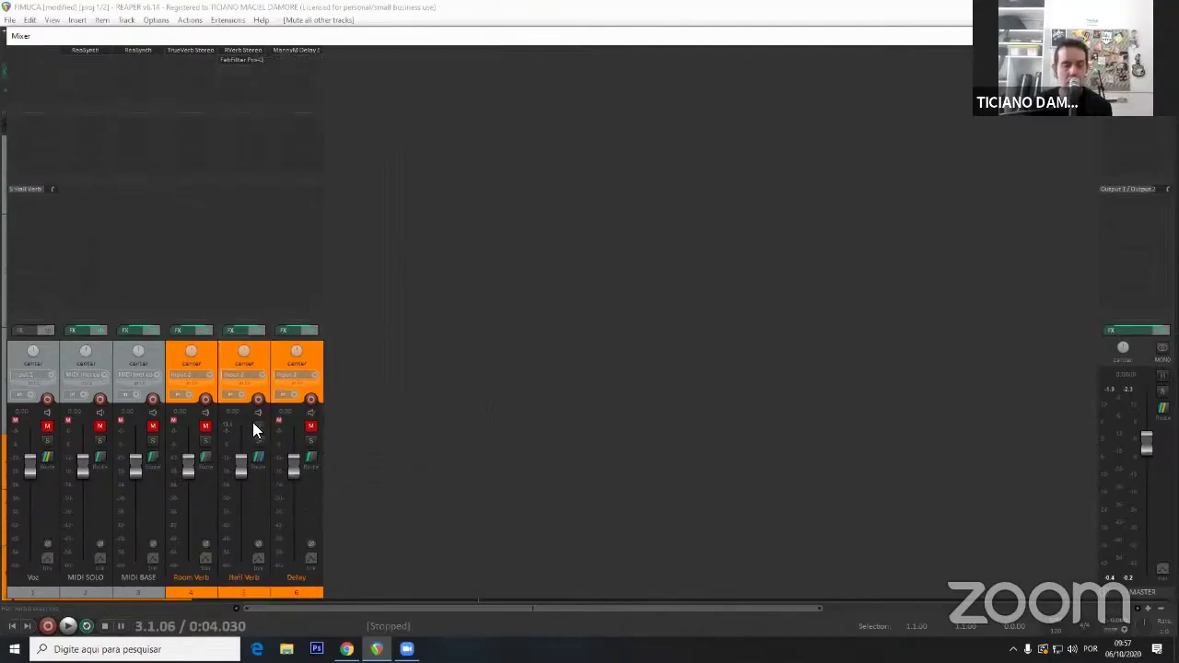
left_click(297, 455)
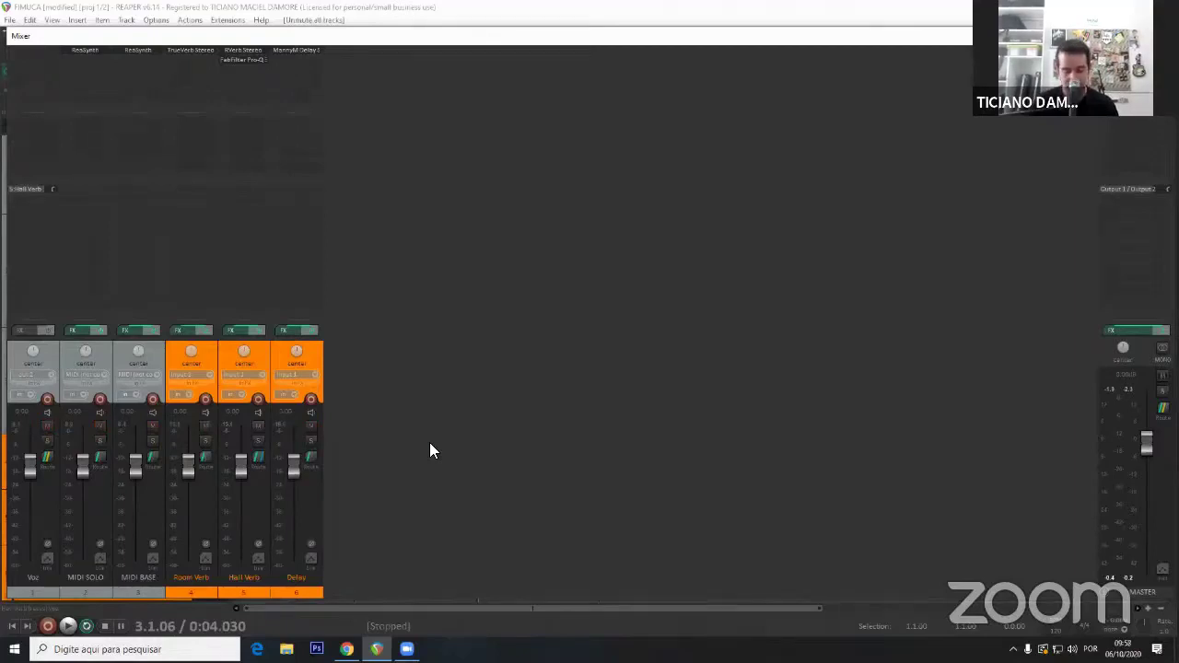
key("ctrl+m")
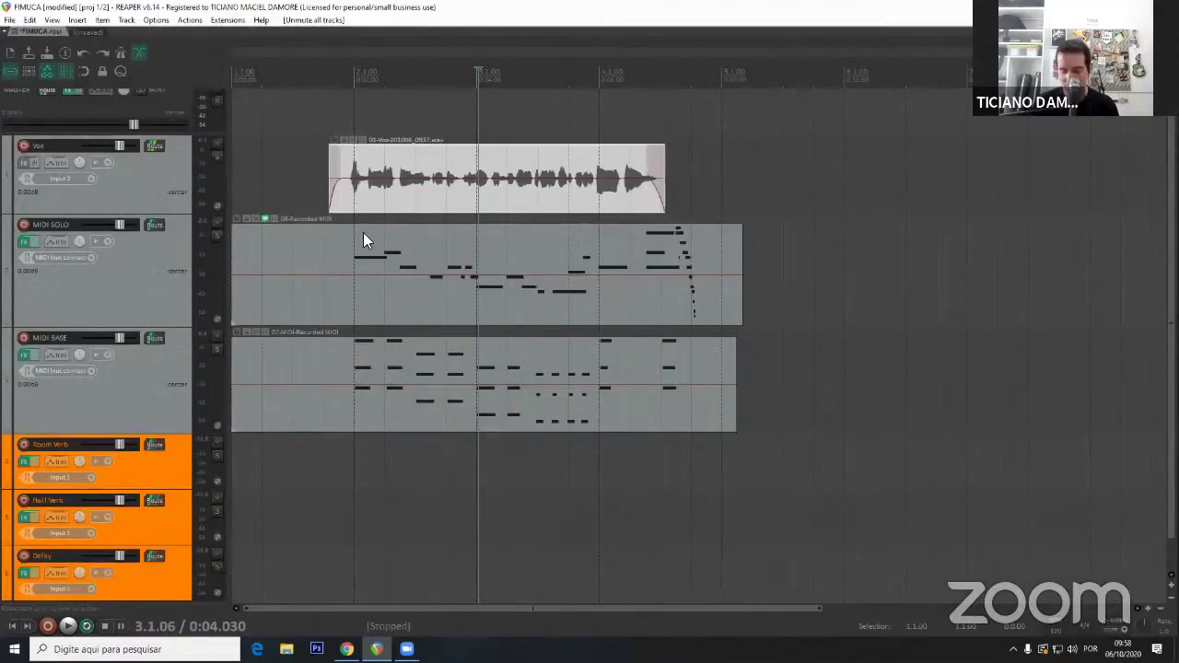
Play the project from its start and drop four unnamed markers along the timeline during playback.
key("Home")
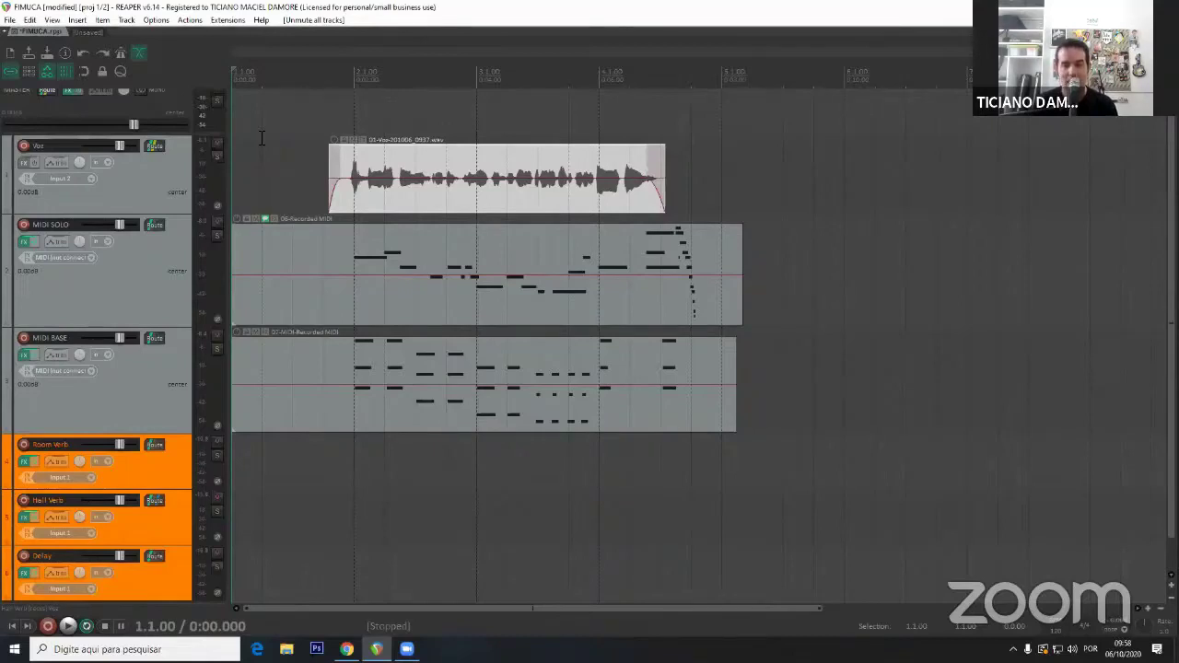
key("space")
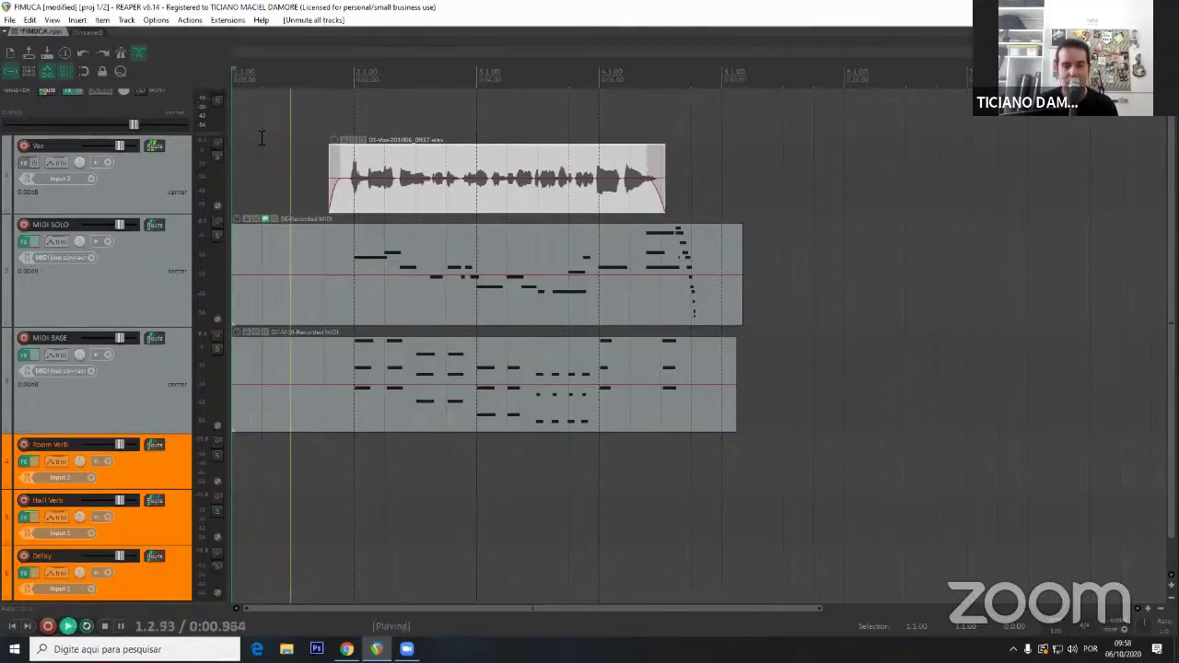
key("m")
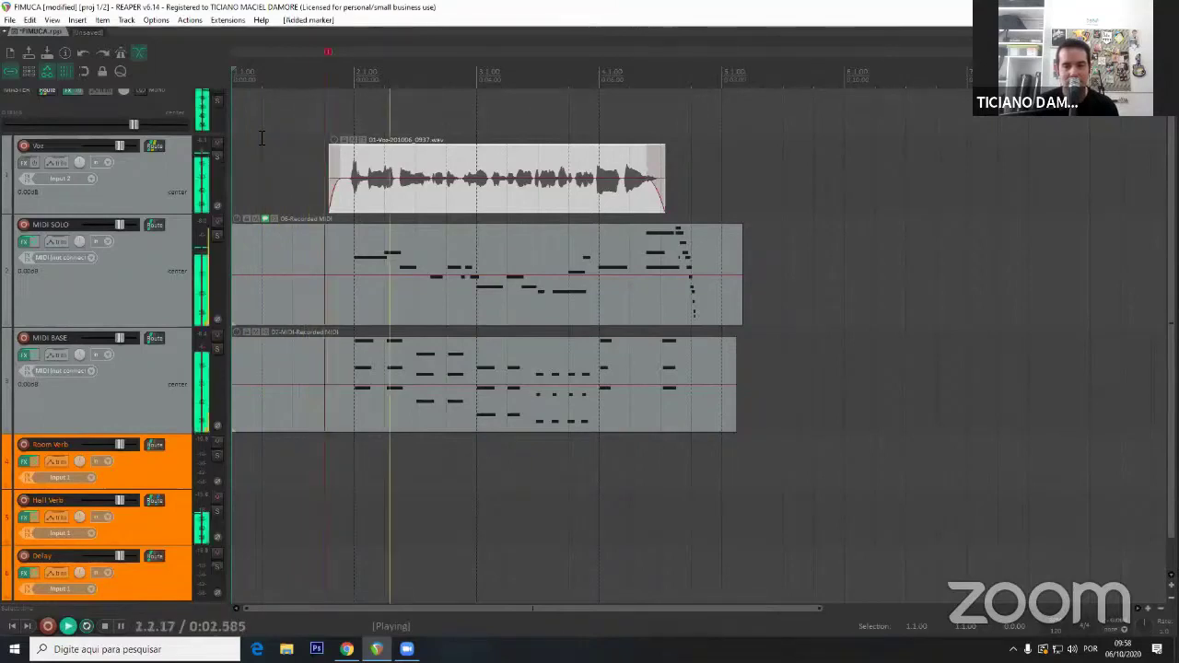
key("m")
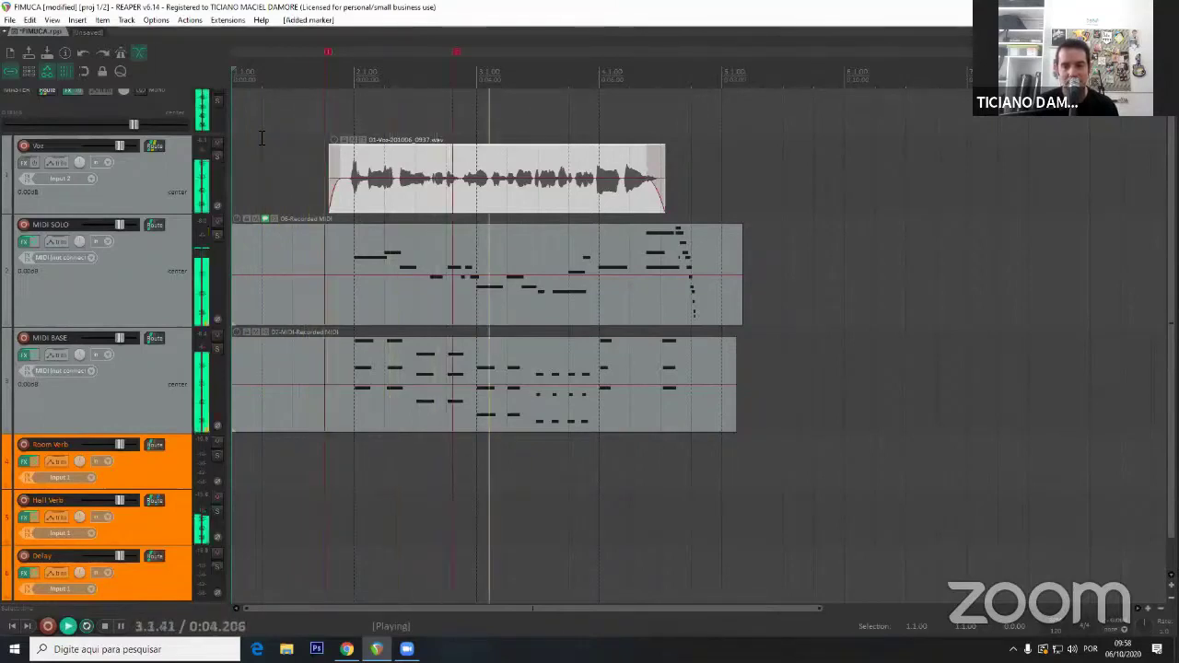
key("m")
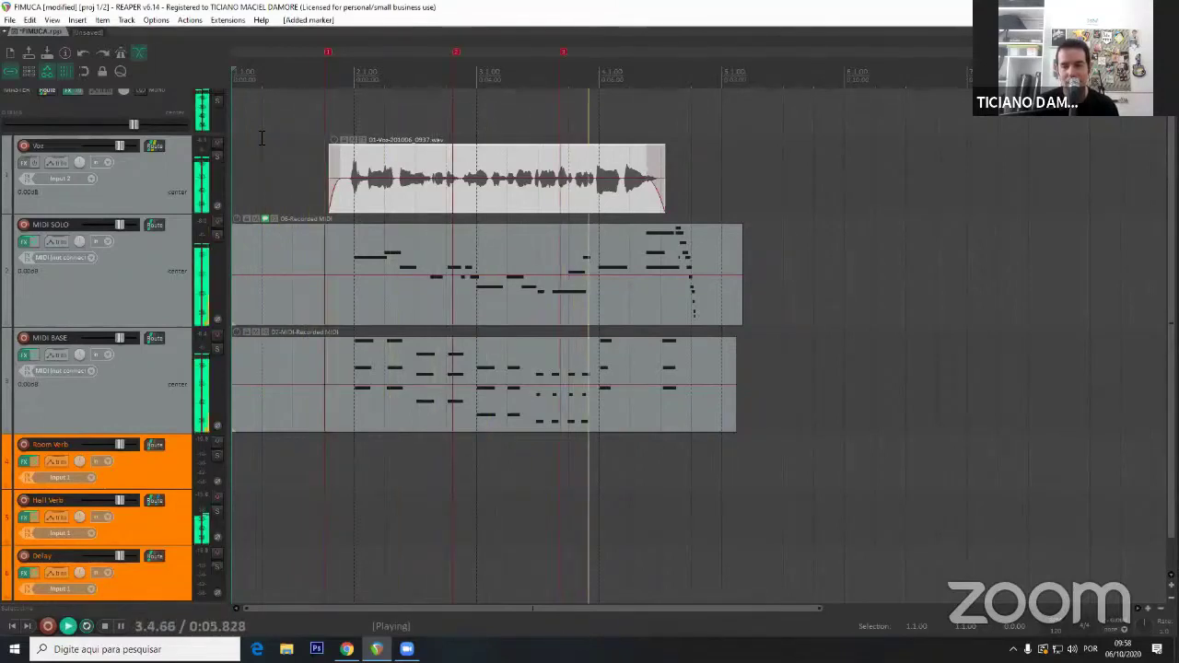
key("m")
key("space")
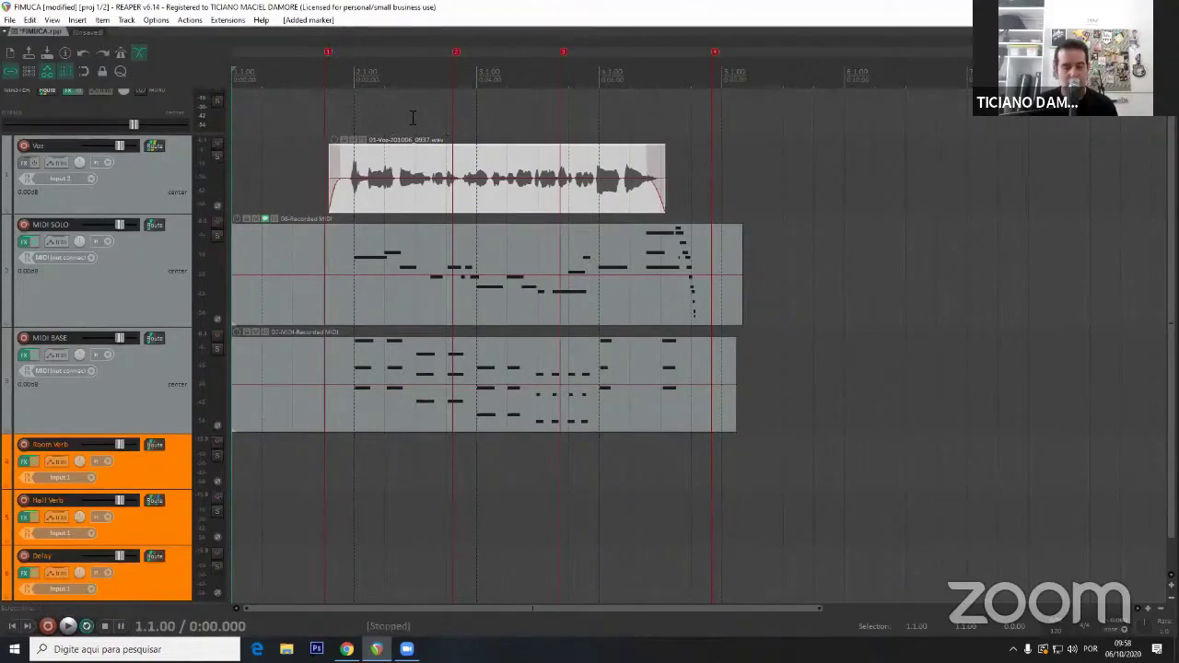
Move the edit cursor between the numbered markers, including marker 1, and audition playback.
left_click(452, 129)
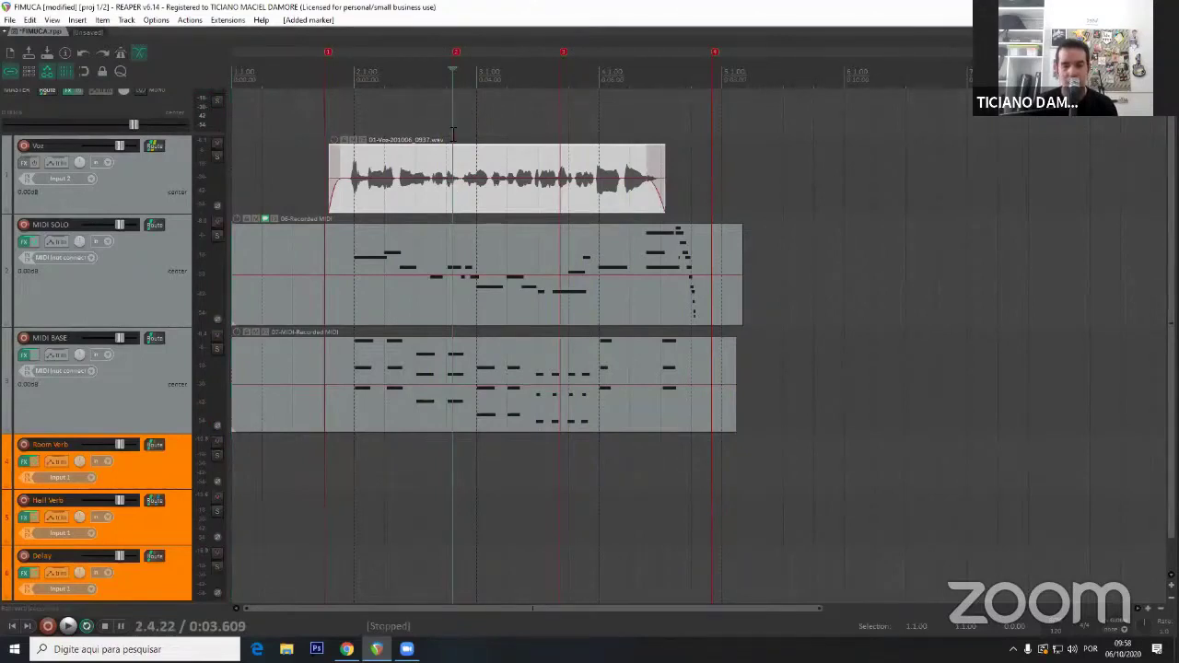
key("1")
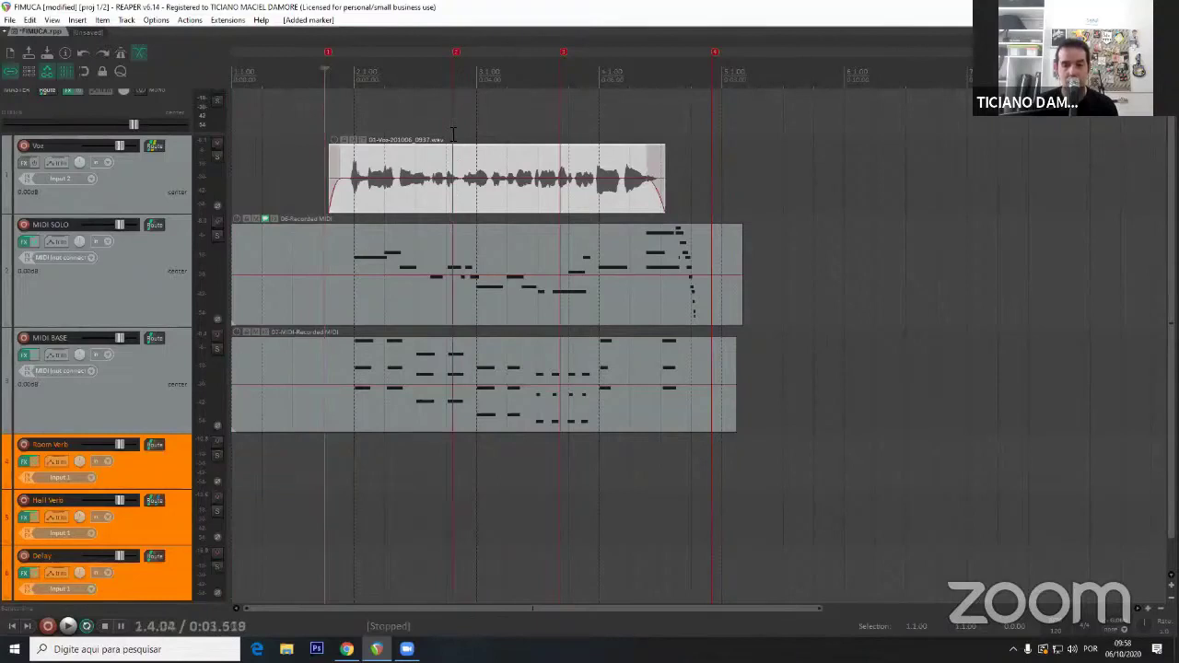
key("space")
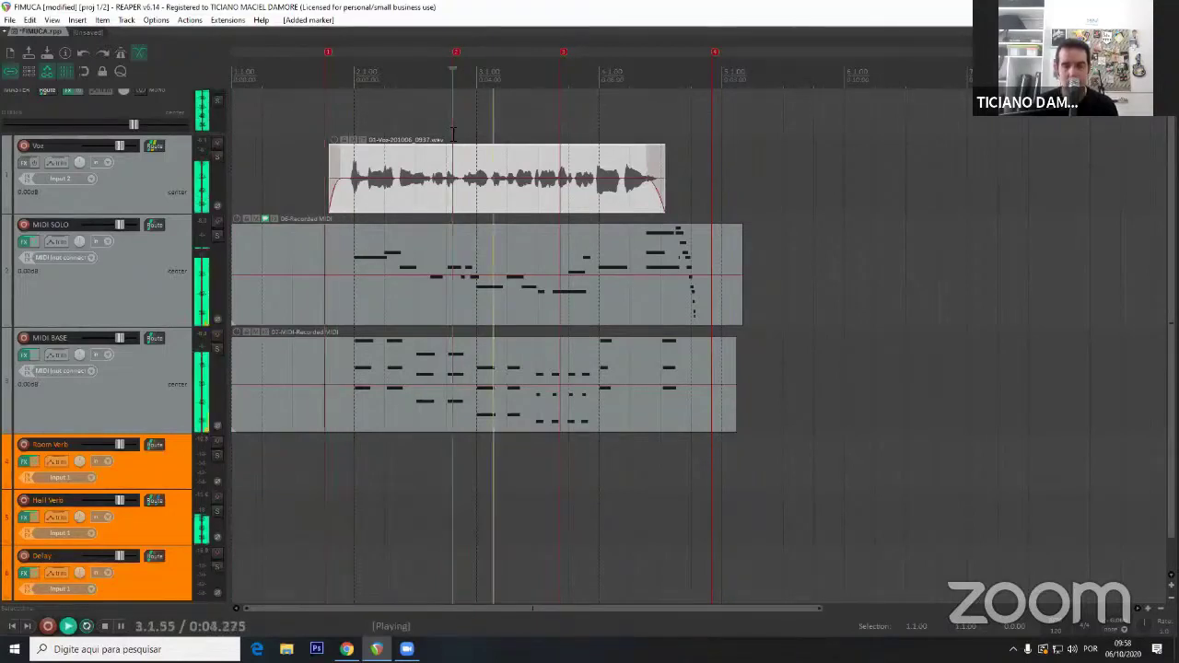
key("space")
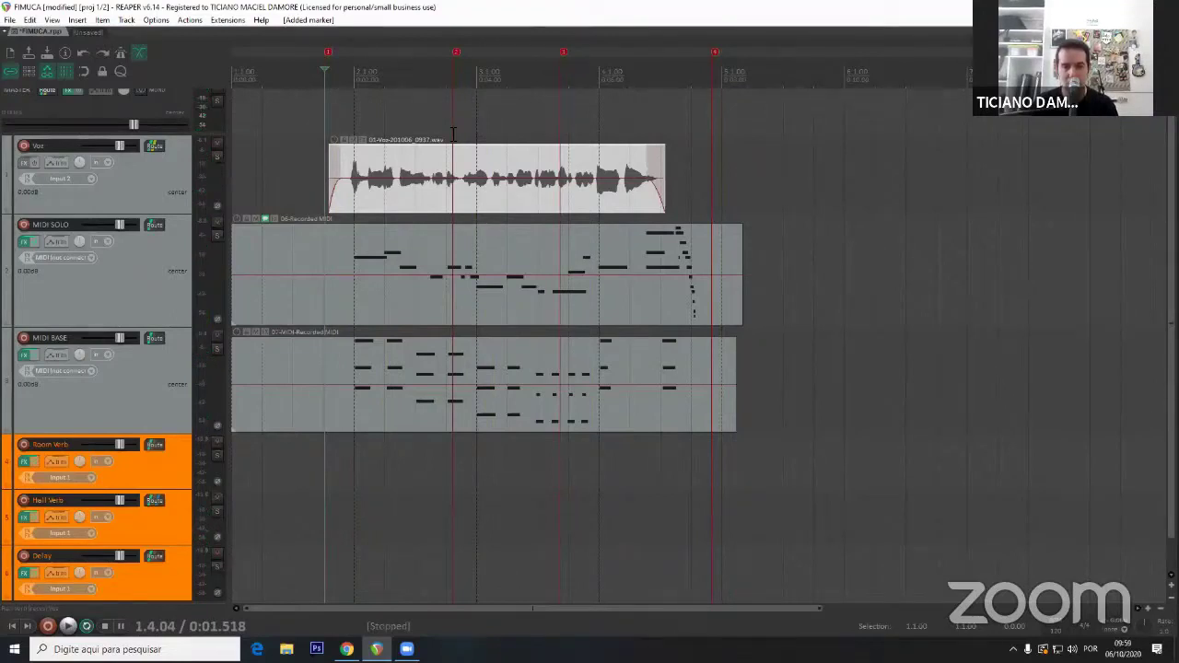
Undo the four unnamed markers on the timeline.
key("ctrl+z")
key("ctrl+z")
key("ctrl+z")
key("ctrl+z")
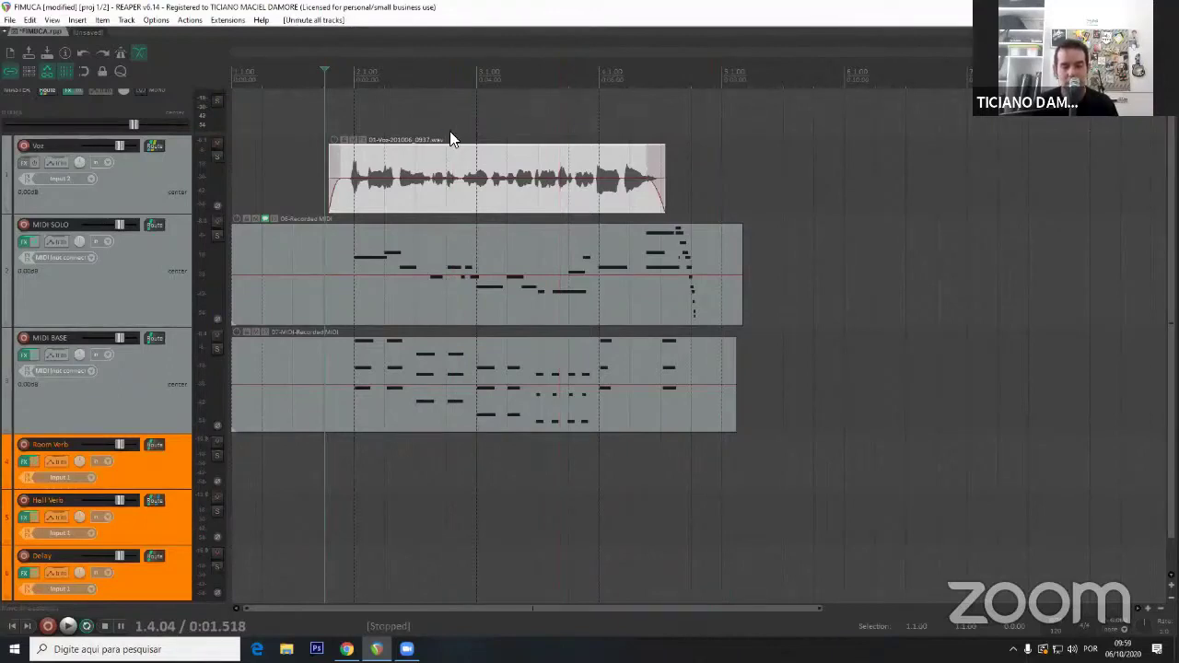
Add a marker named Começo at position 1.4.04.
key("shift+m")
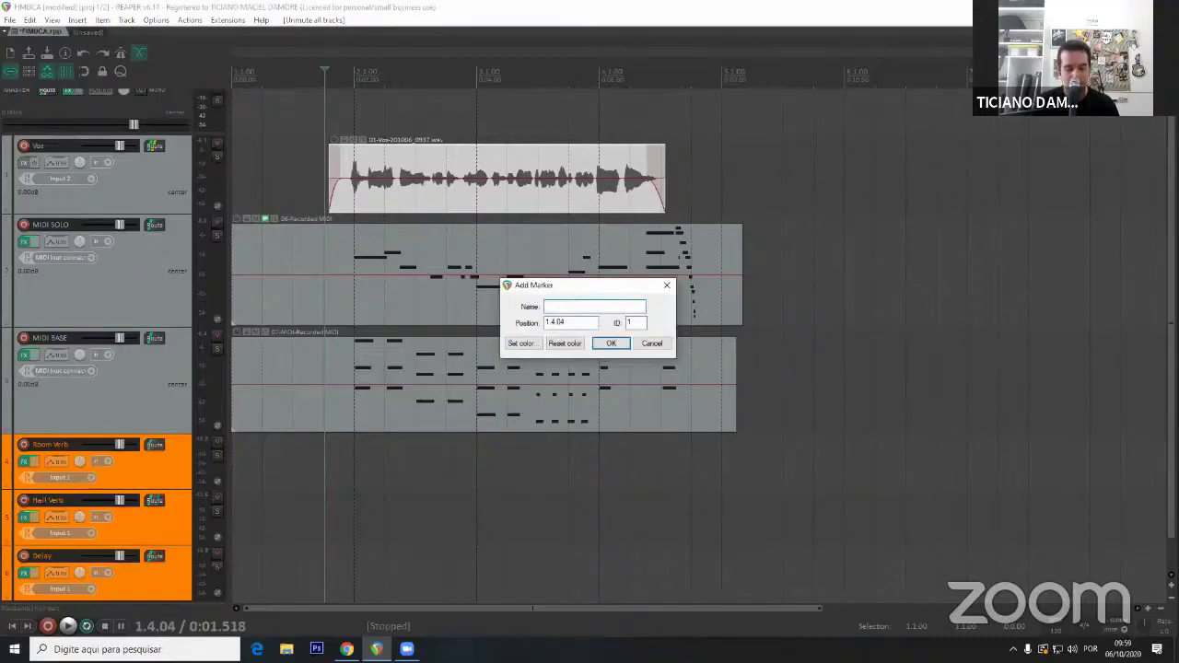
type("Começo")
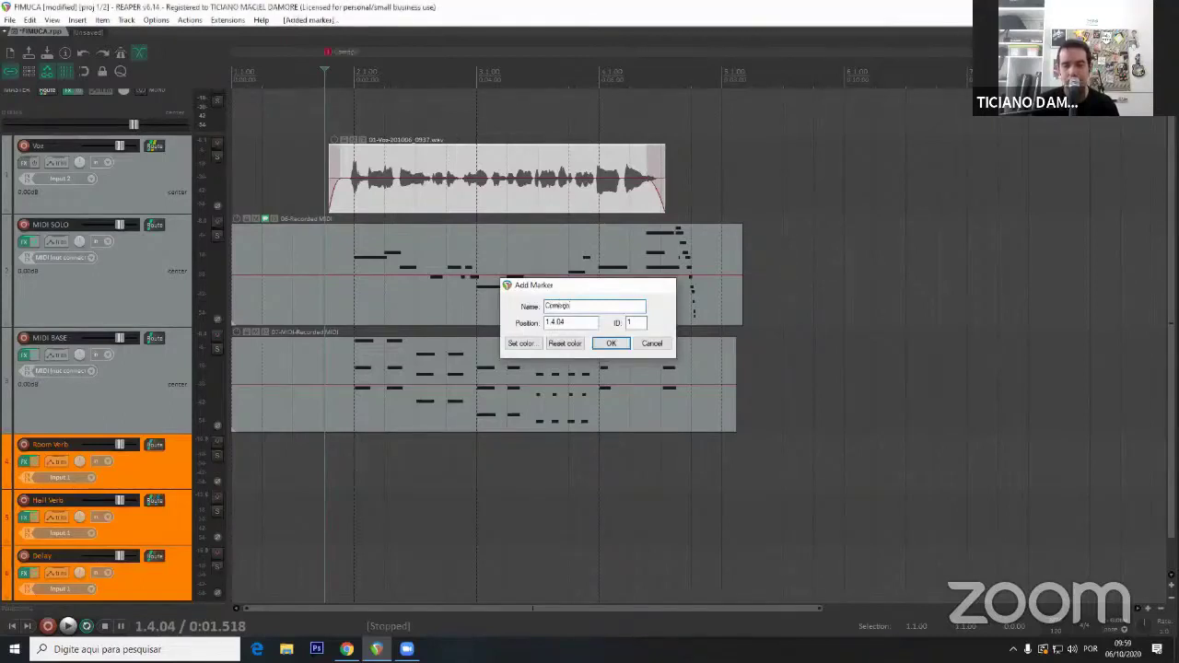
key("Return")
During playback, add a marker named Meio near the vocal's middle and one named Final at 4.3.27.
key("space")
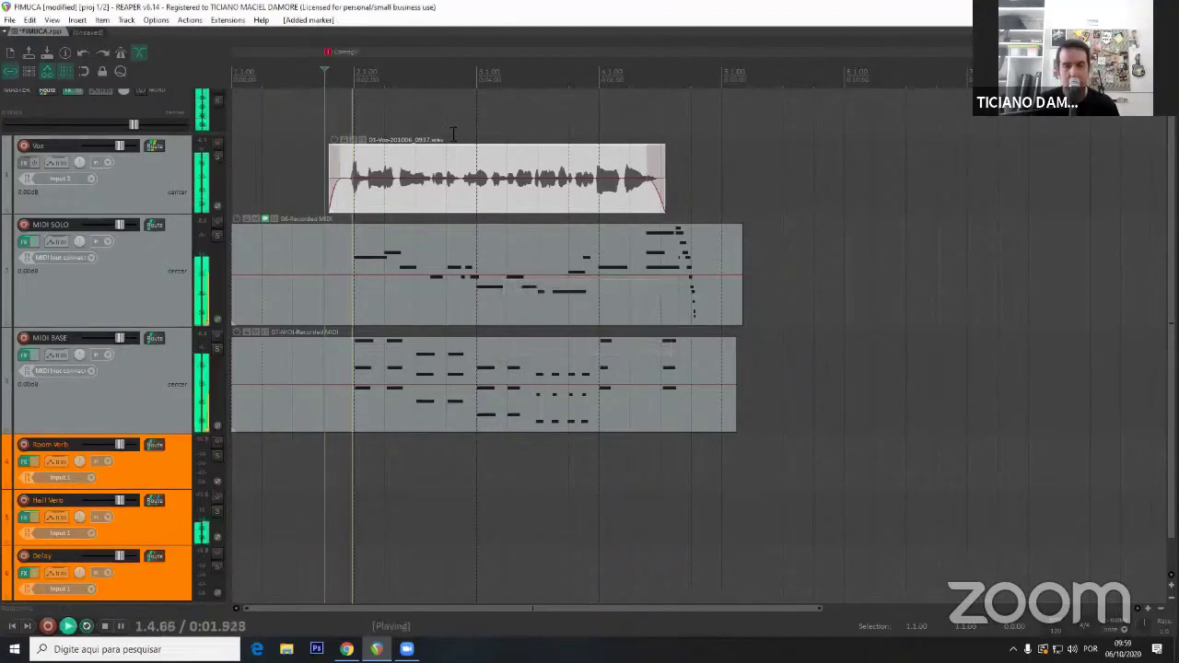
key("shift+m")
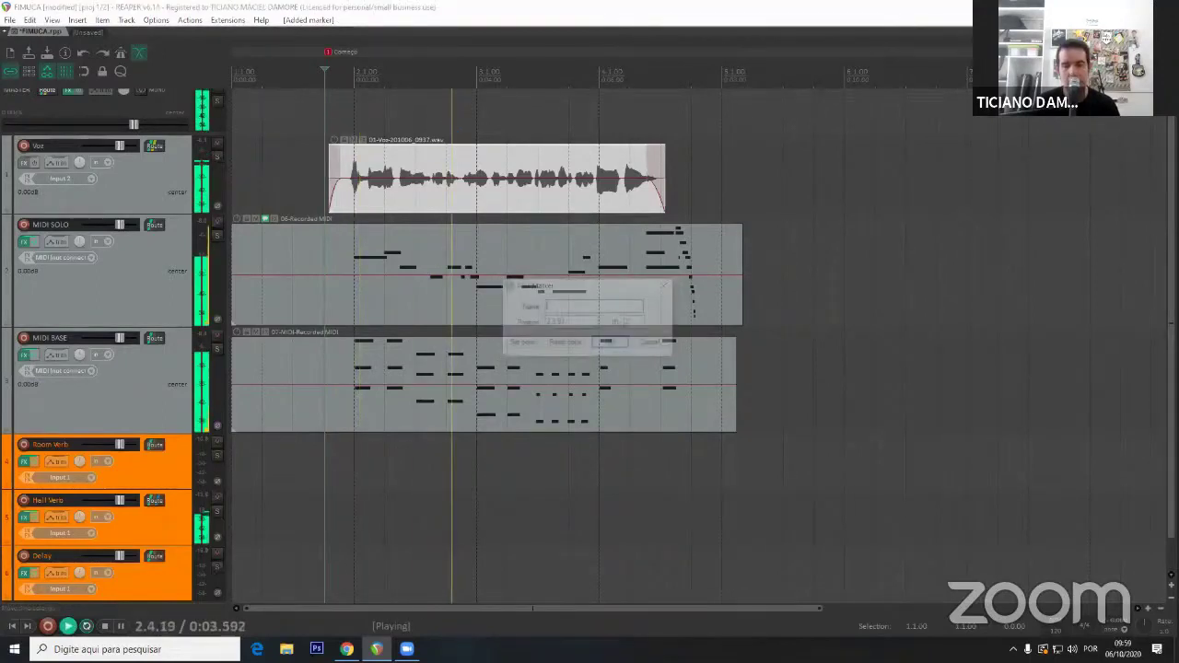
type("Meio")
key("Return")
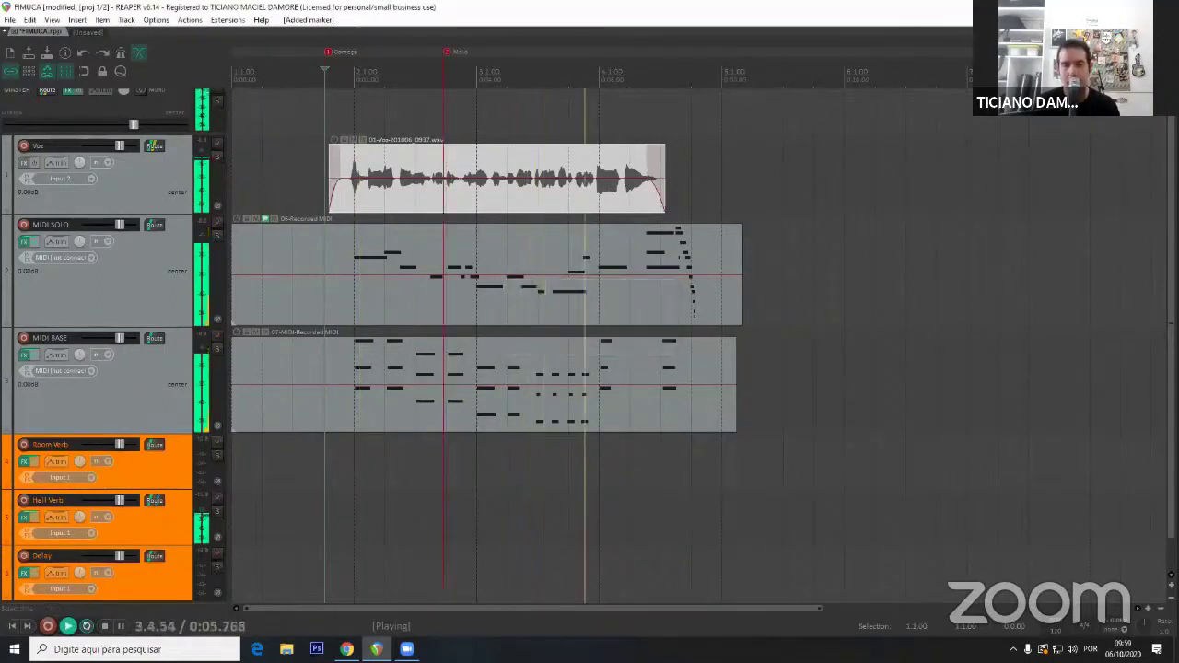
key("shift+m")
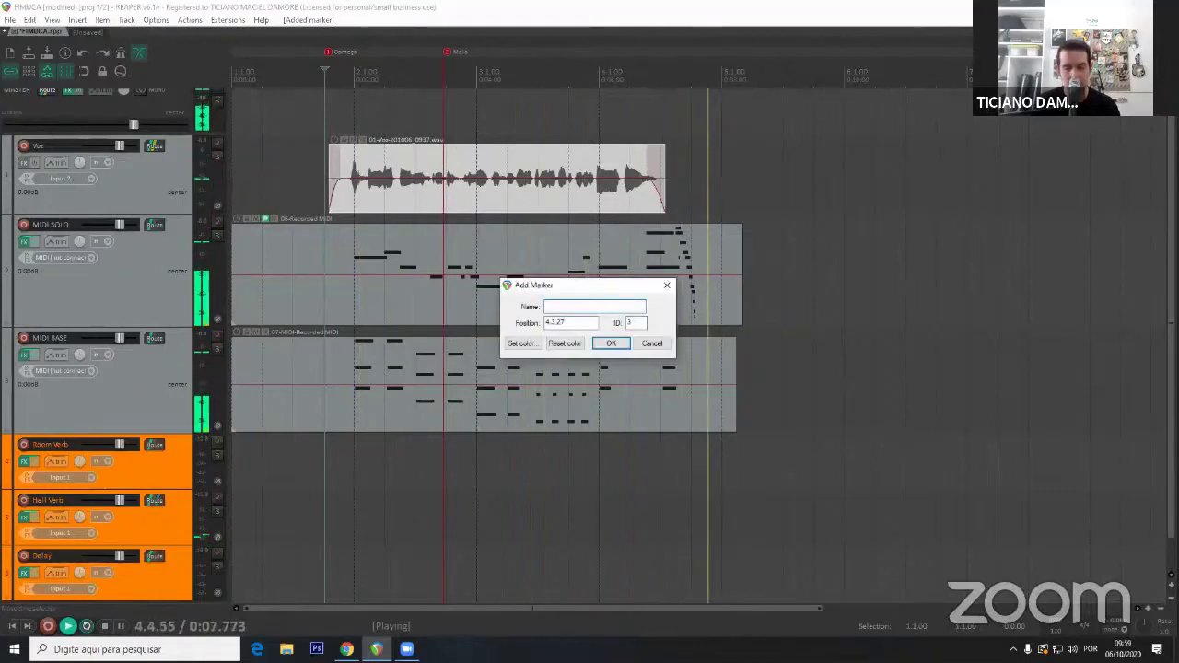
type("Final")
key("Return")
key("space")
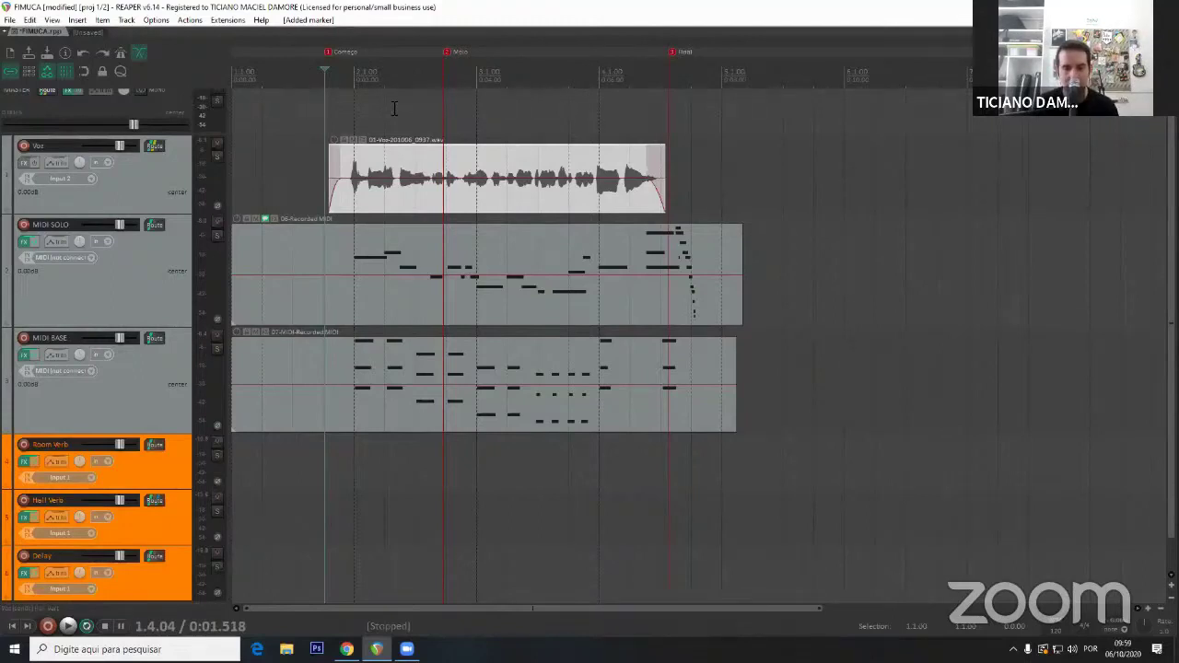
Jump the edit cursor between the Meio, Começo and Final markers, ending at Começo.
key("2")
key("1")
key("2")
key("3")
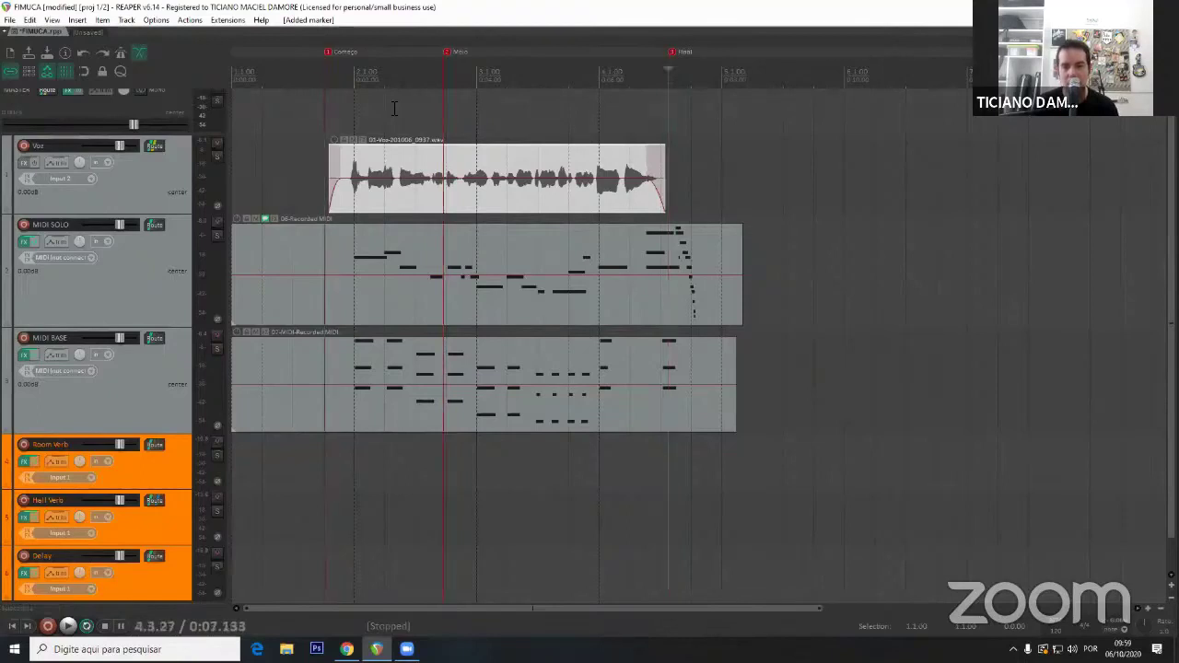
key("1")
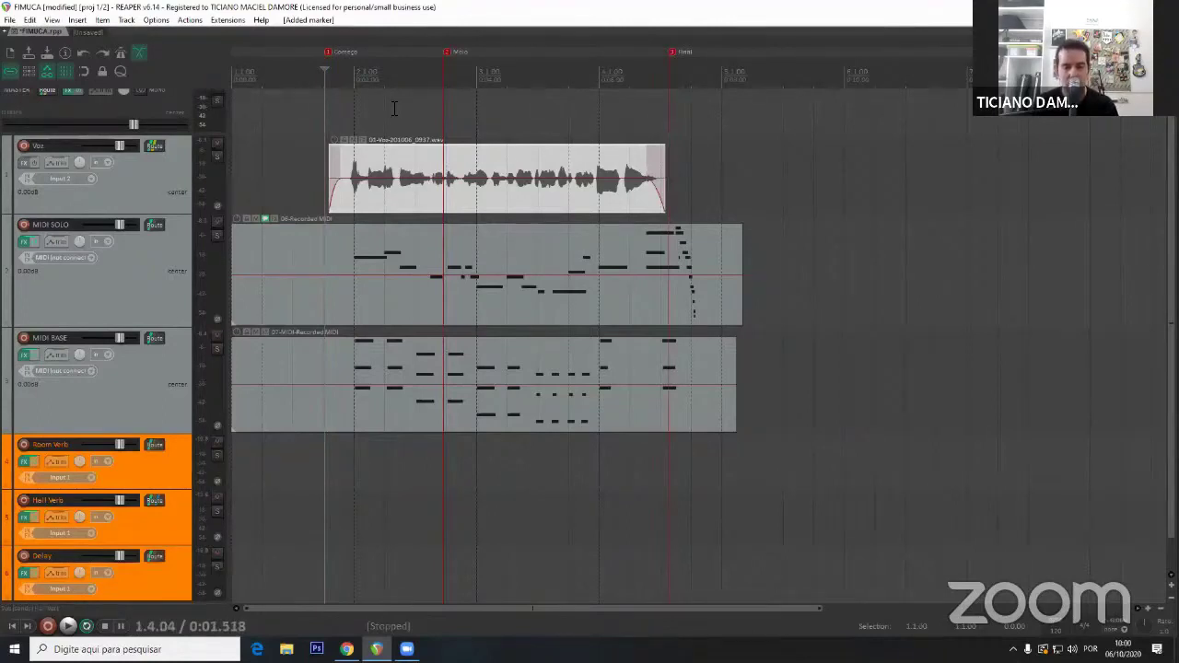
Play the project from the Começo marker, then jump the edit cursor to the Final and Meio markers.
key("space")
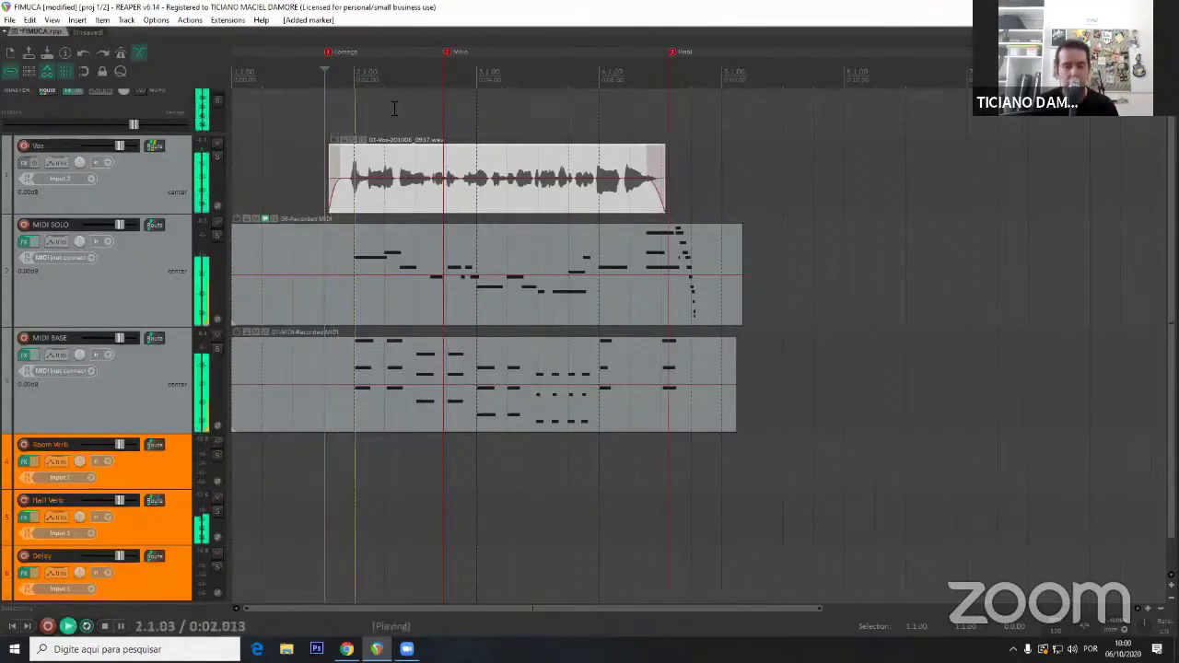
key("space")
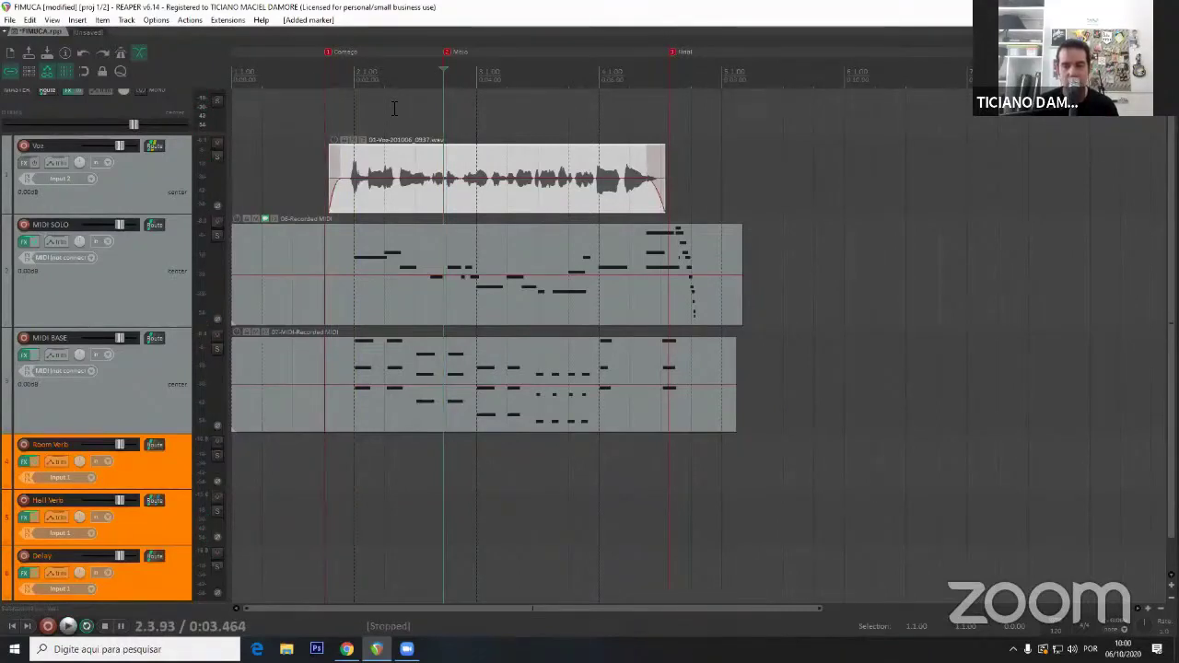
key("3")
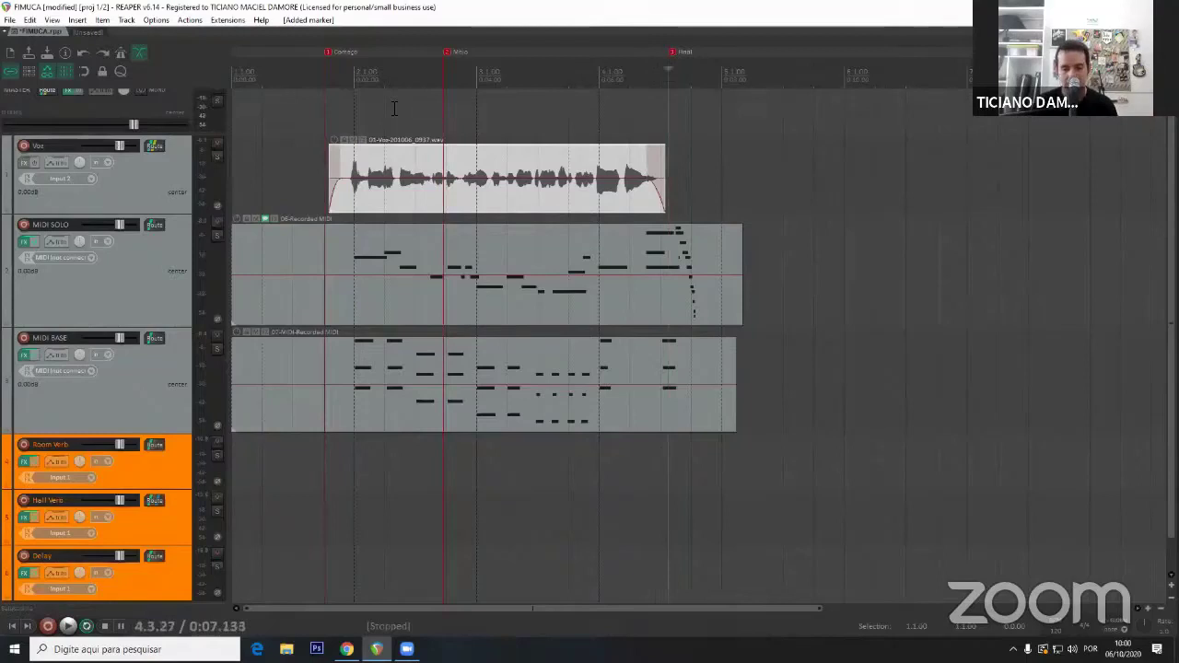
key("2")
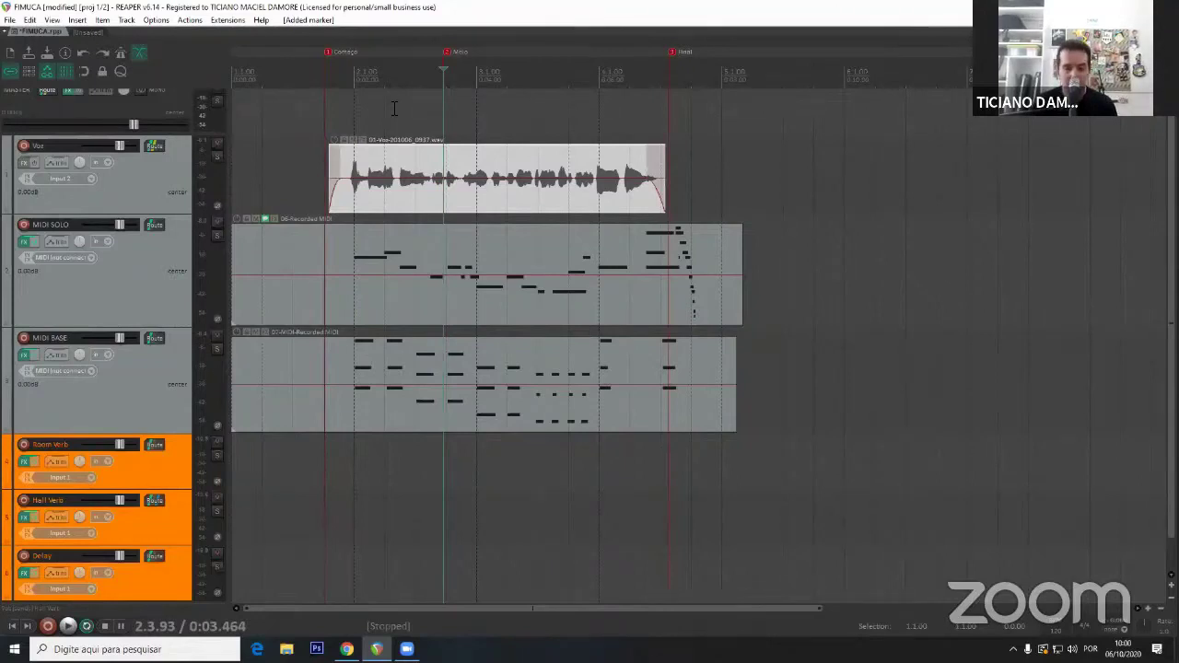
Add stretch markers to the vocal item at 2.4.51, 3.1.50 and 2.4.01.
scroll(393, 109, "up", 1)
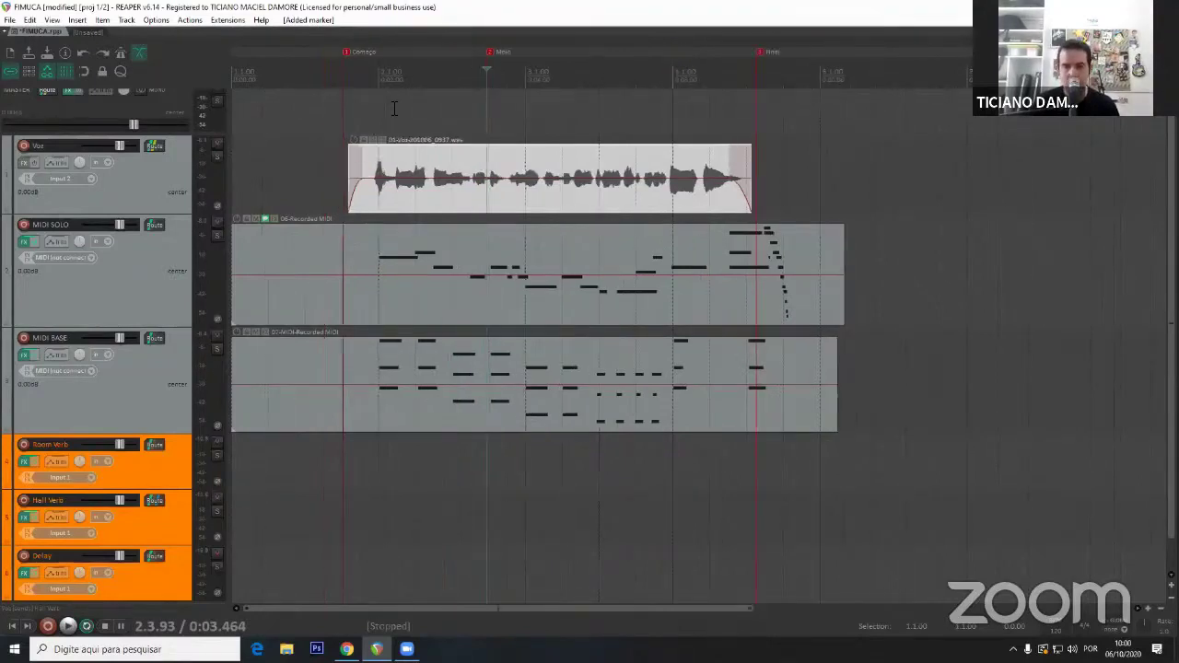
scroll(393, 108, "up", 1)
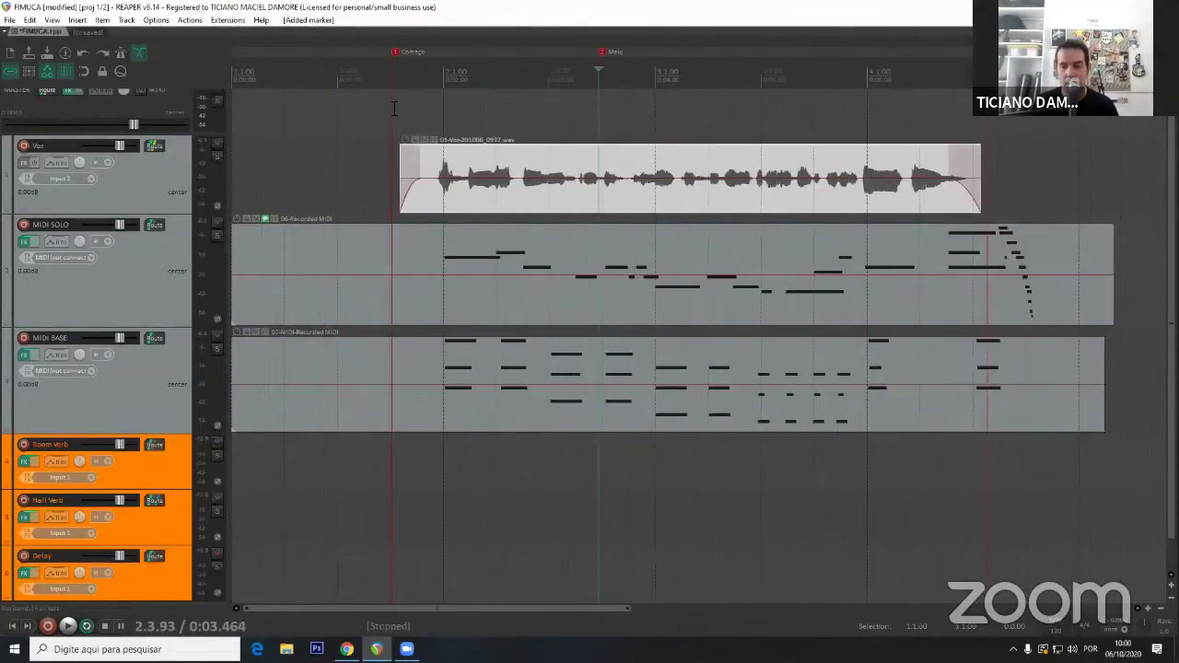
scroll(393, 108, "down", 2)
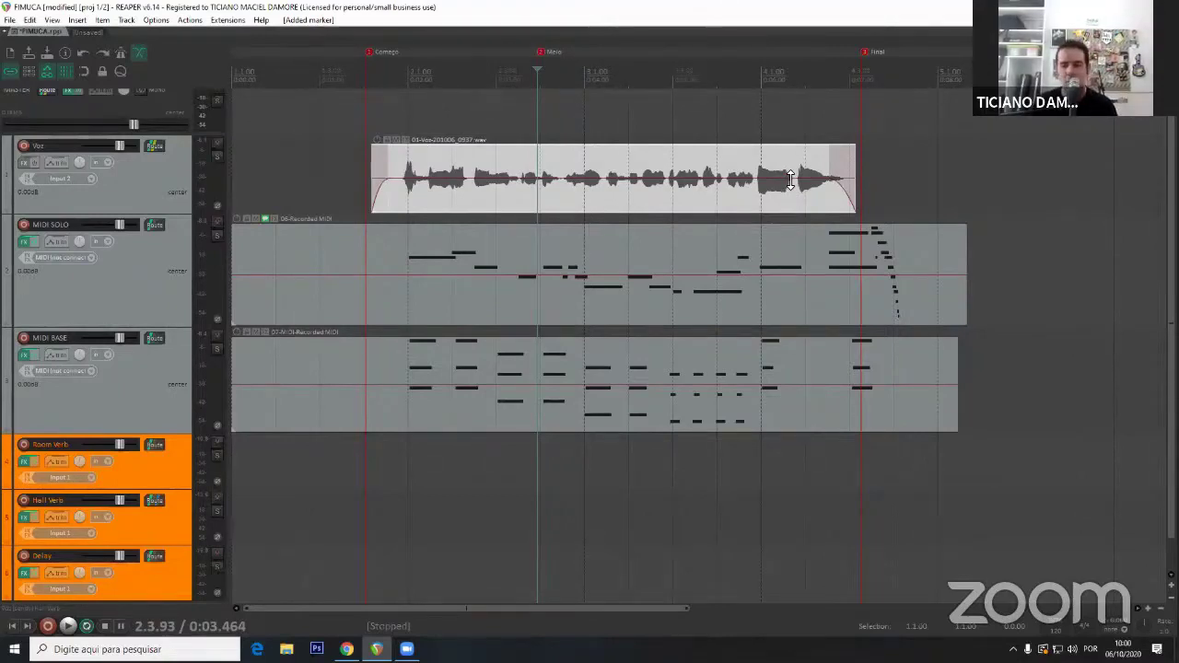
left_click(563, 195)
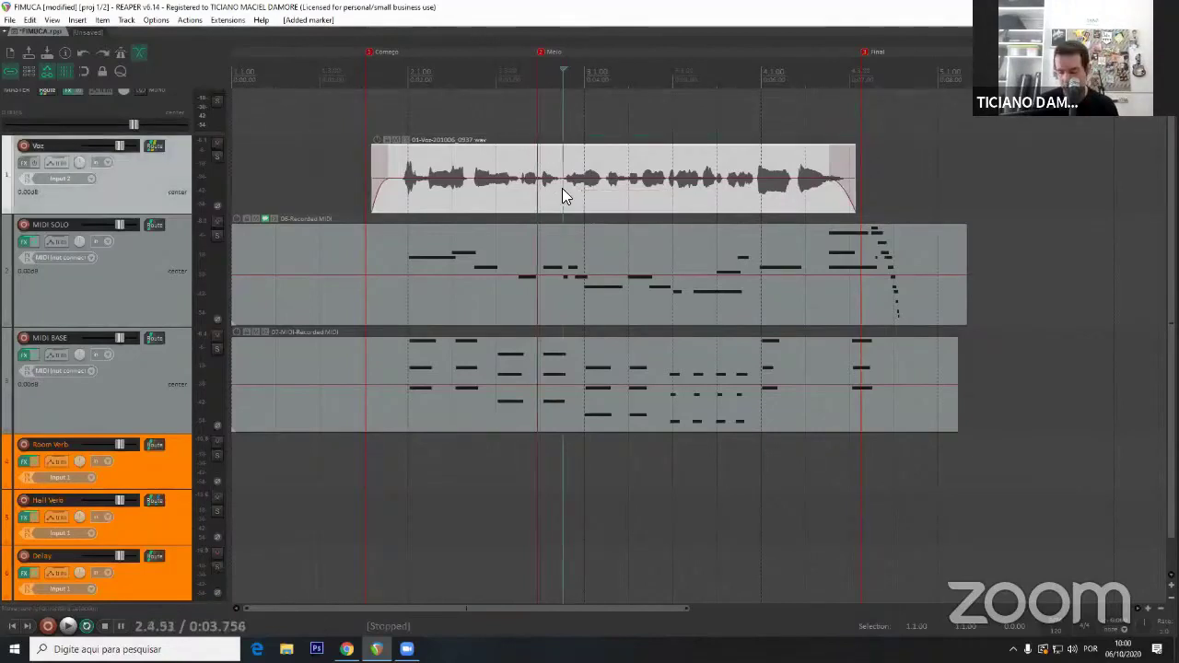
scroll(562, 188, "up", 3)
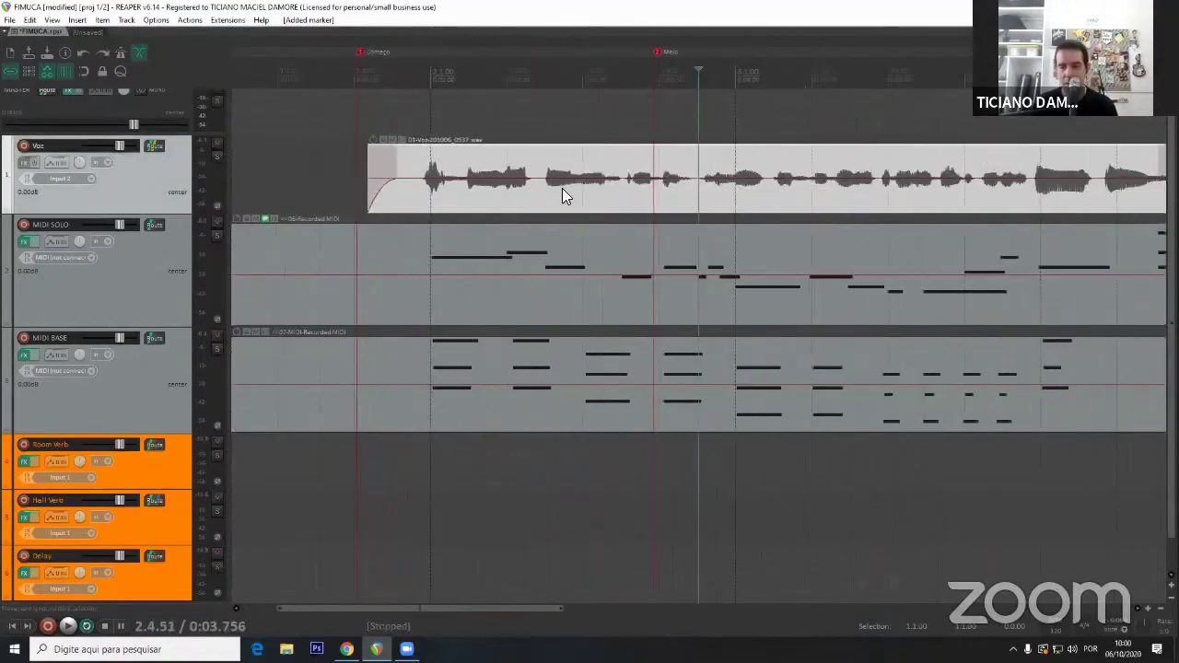
scroll(562, 188, "up", 3)
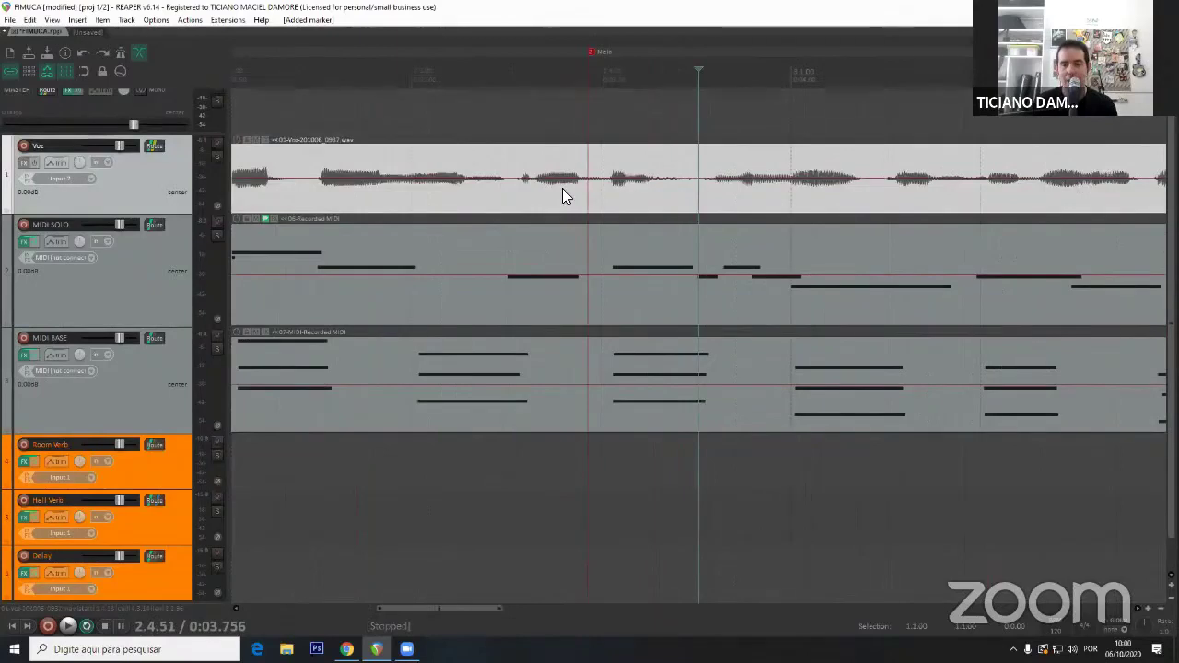
key("shift+w")
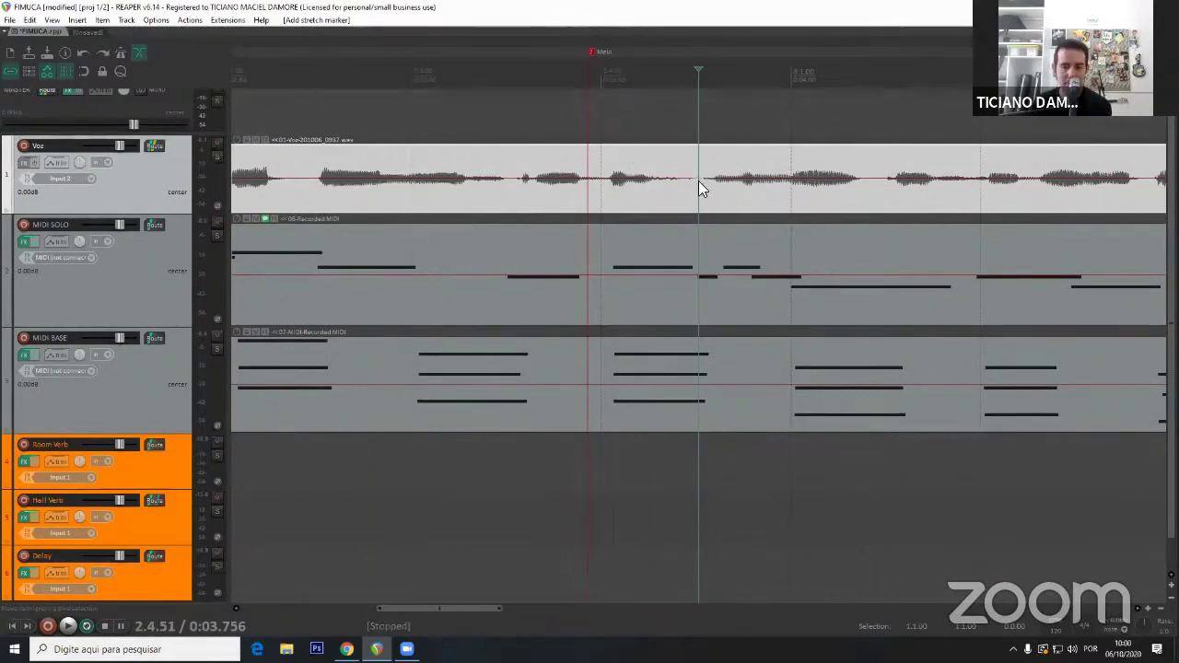
mouse_move(690, 184)
left_mouse_down()
mouse_move(661, 185)
mouse_move(734, 182)
left_mouse_up()
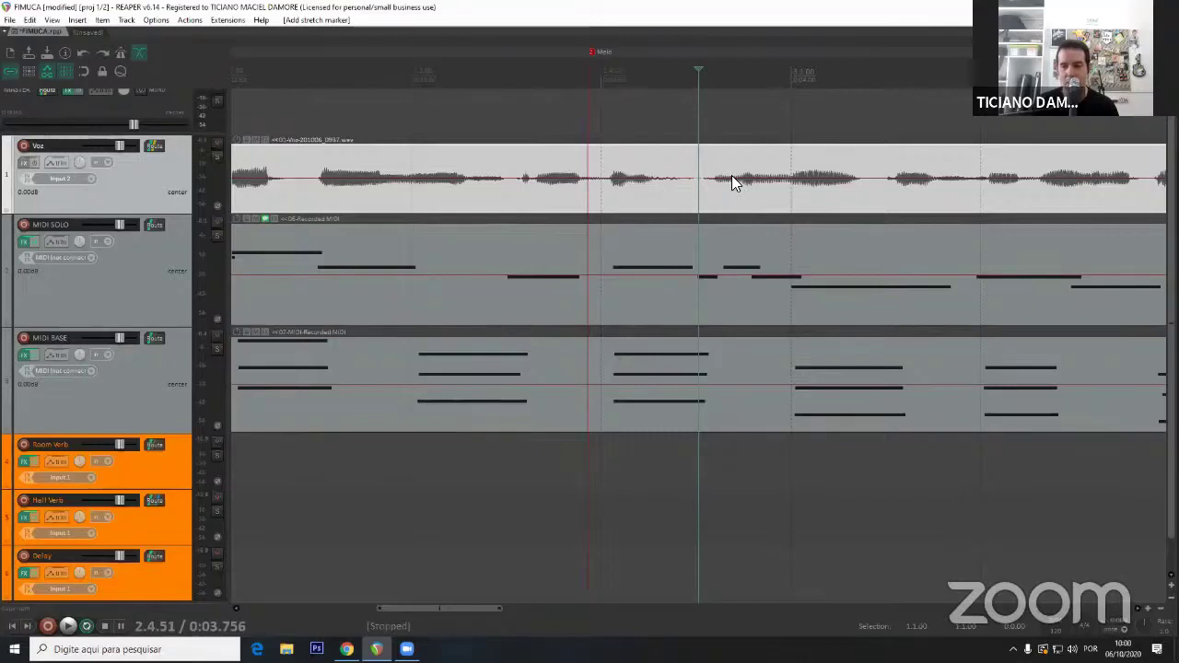
left_click(882, 183)
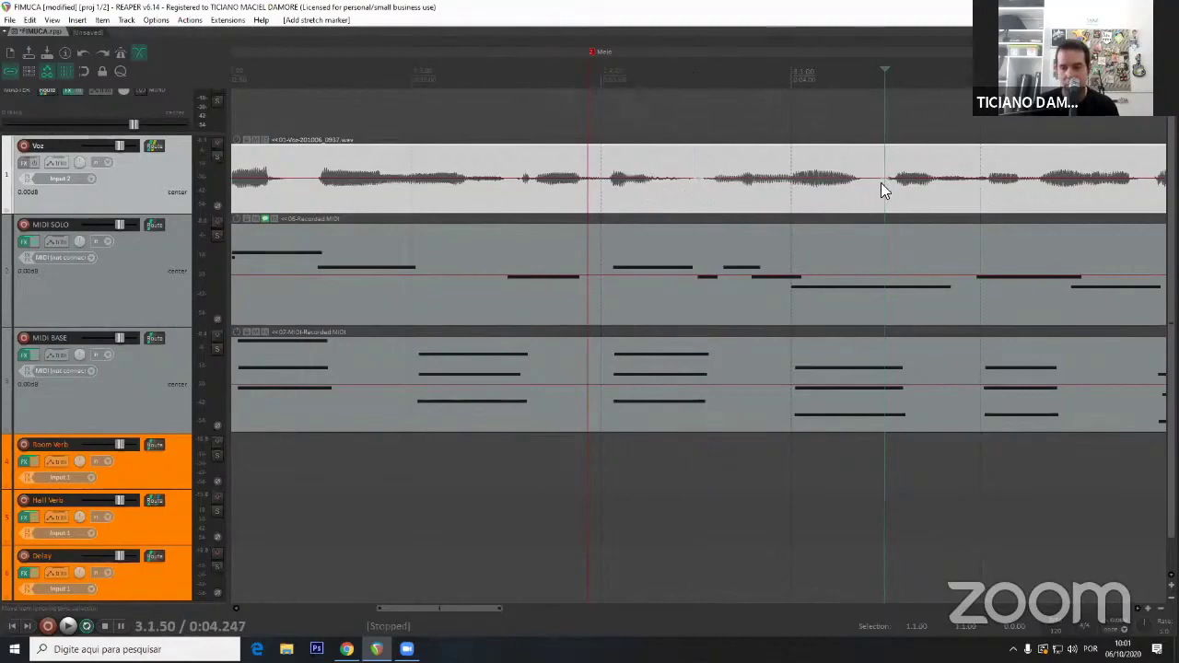
left_click(601, 188)
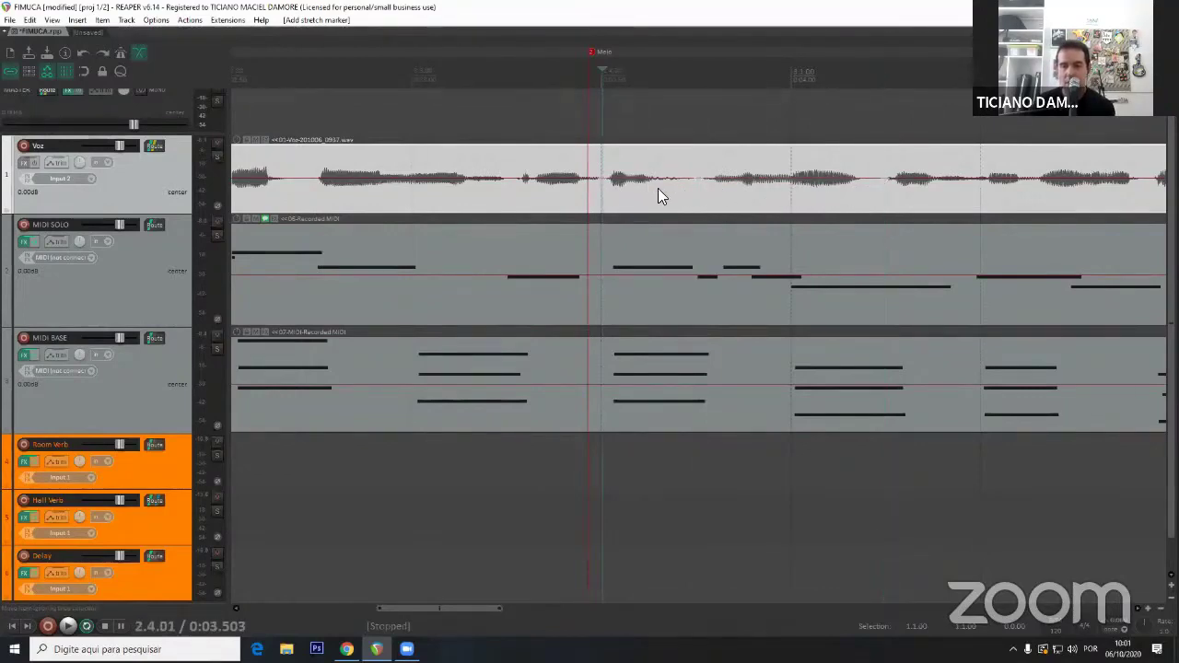
Move the vocal's middle stretch marker toward 3.1.00, giving about 0.67x before it and 1.34x after it, and play back the stretched passage.
mouse_move(694, 180)
left_mouse_down()
mouse_move(601, 180)
mouse_move(746, 182)
left_mouse_up()
key("space")
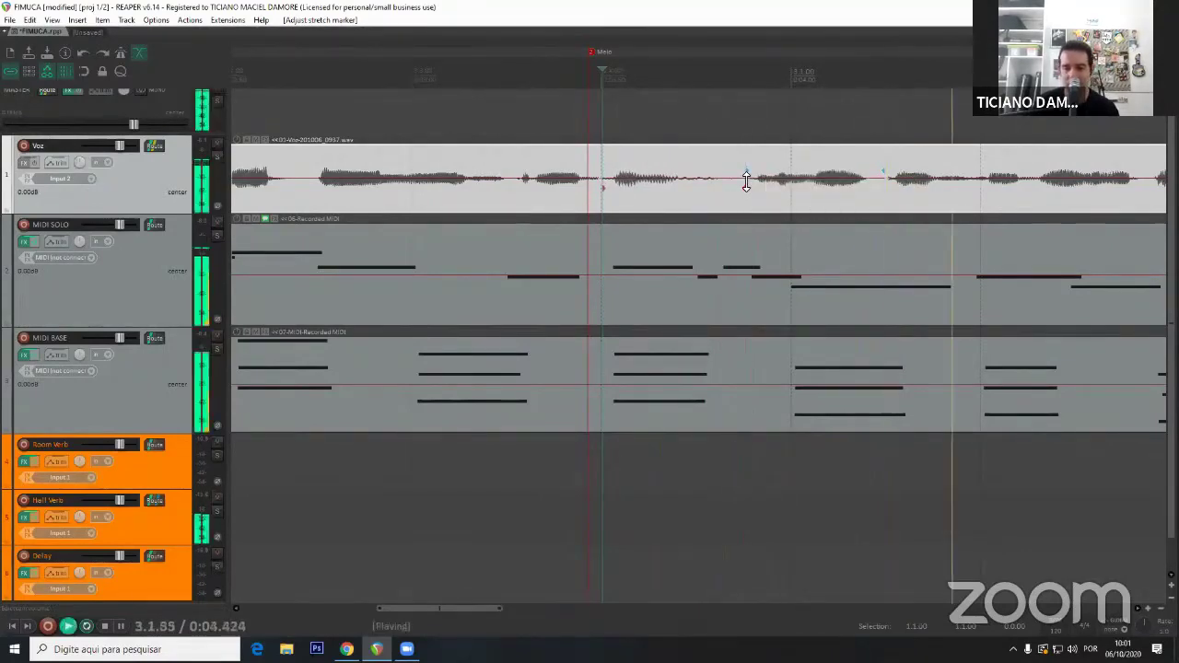
key("space")
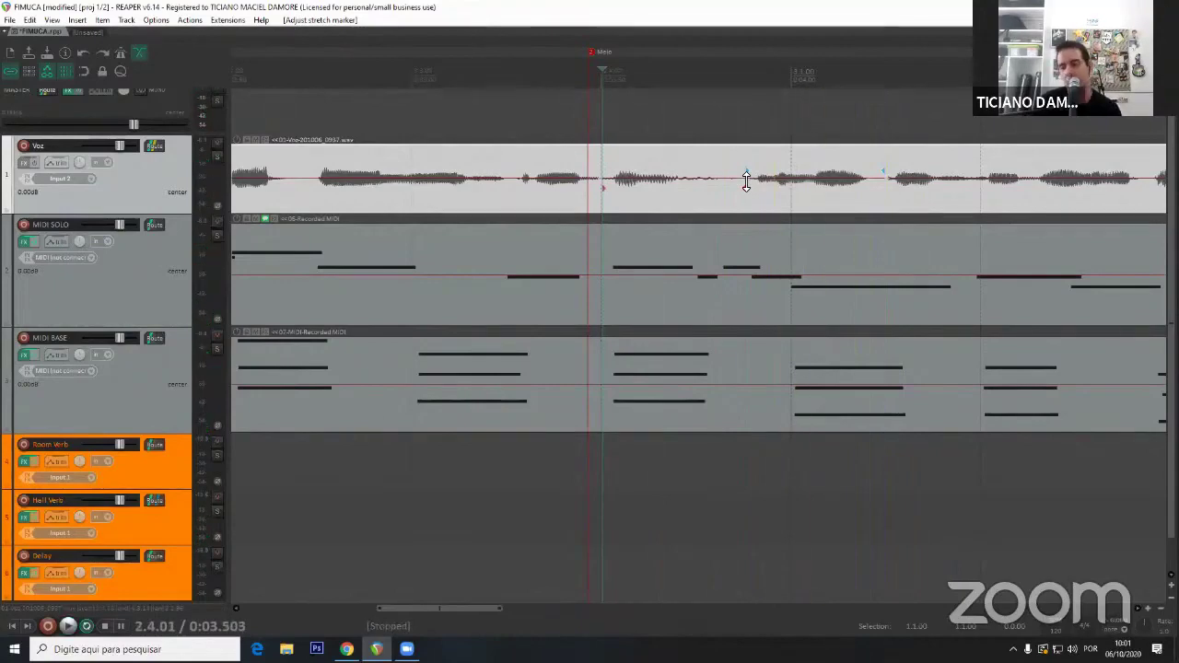
left_click(312, 172)
key("space")
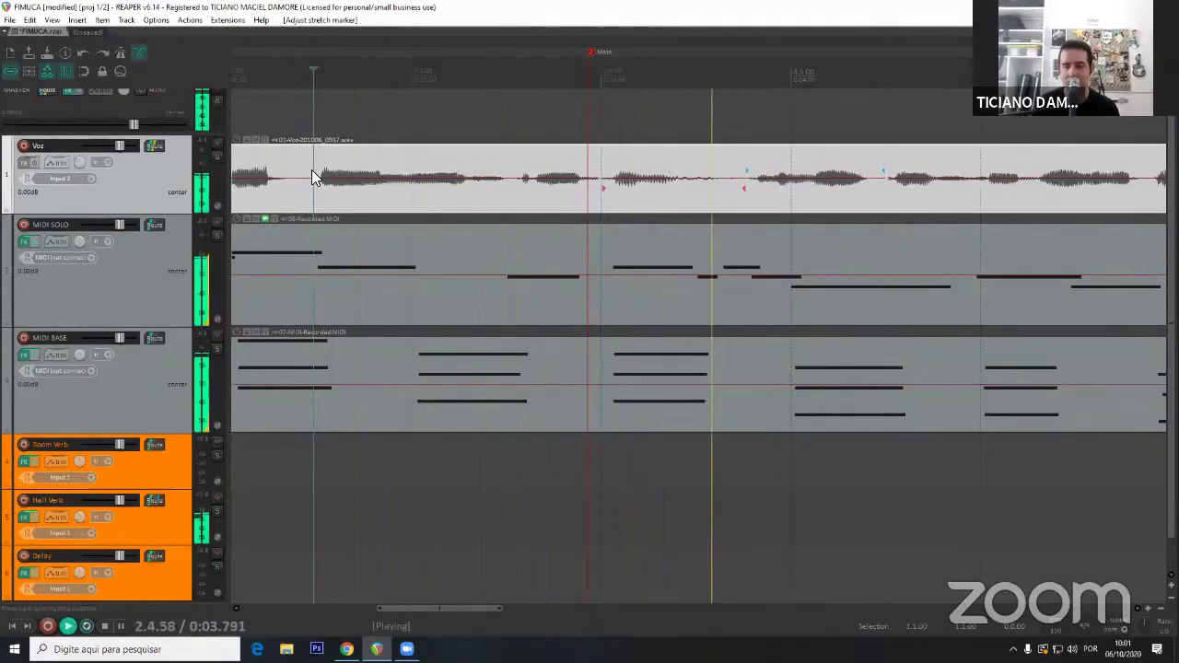
key("space")
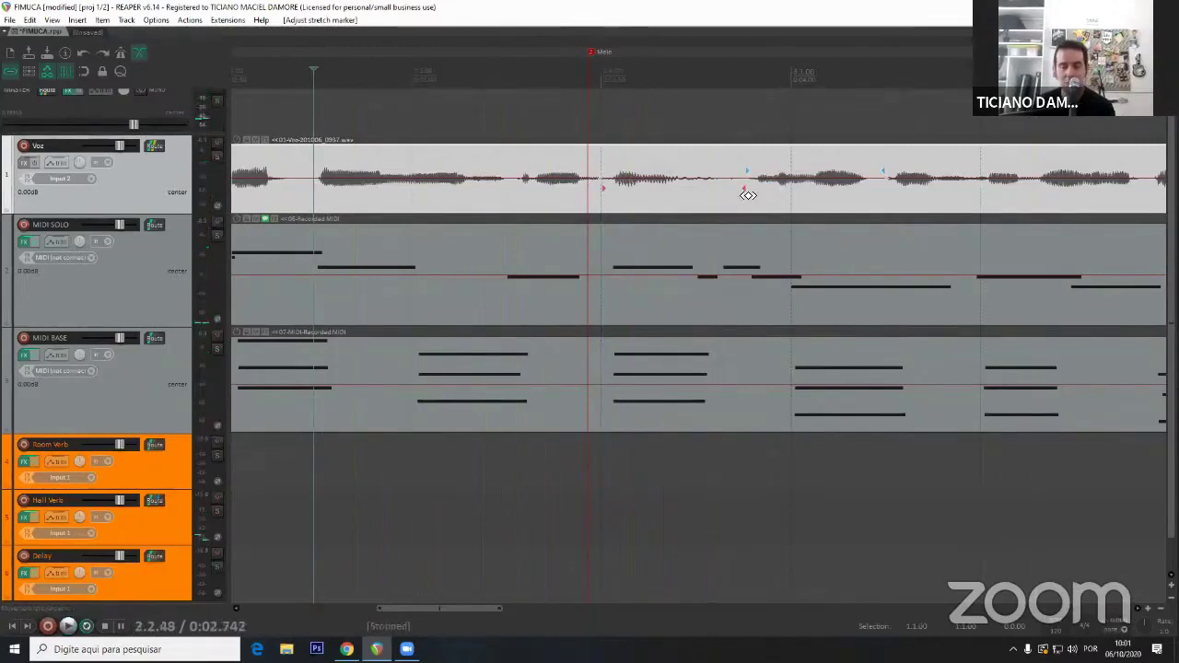
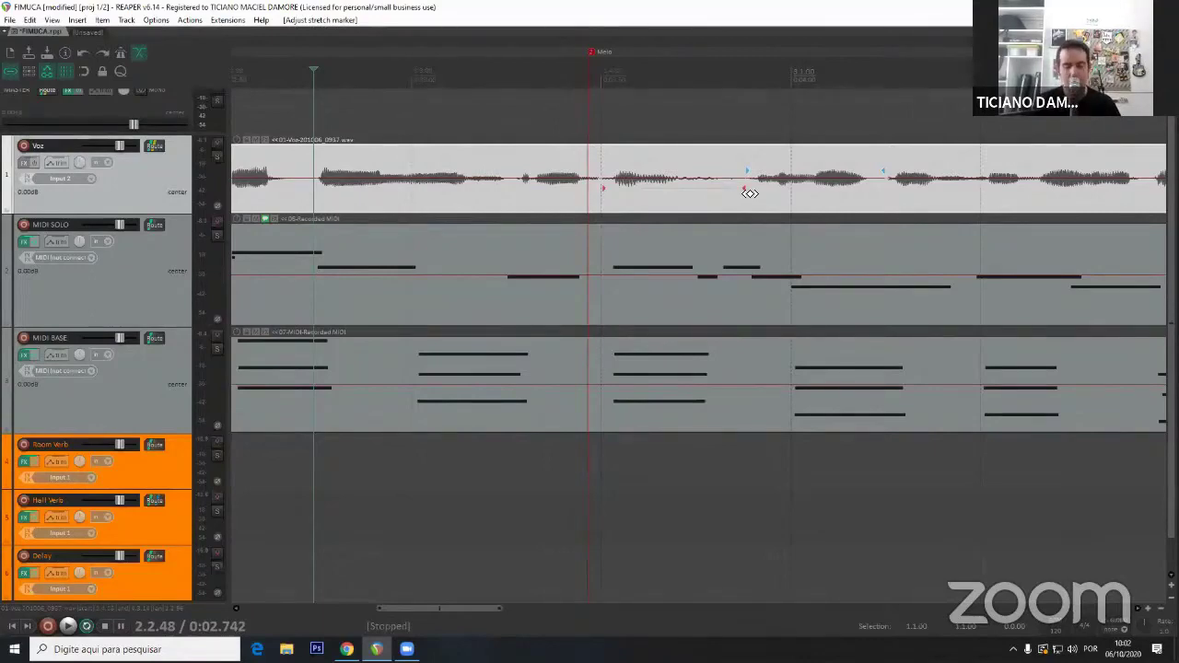
Solo the Voz track and add a master mix render named emoções to the render queue.
key("ctrl+alt+r")
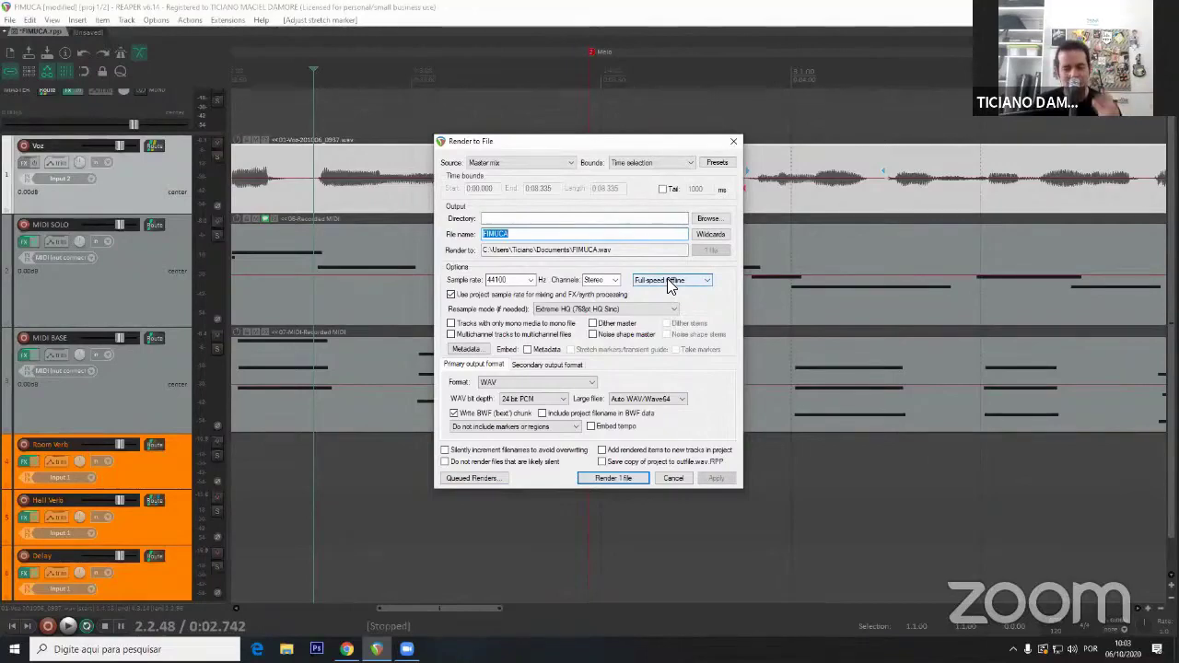
left_click(679, 479)
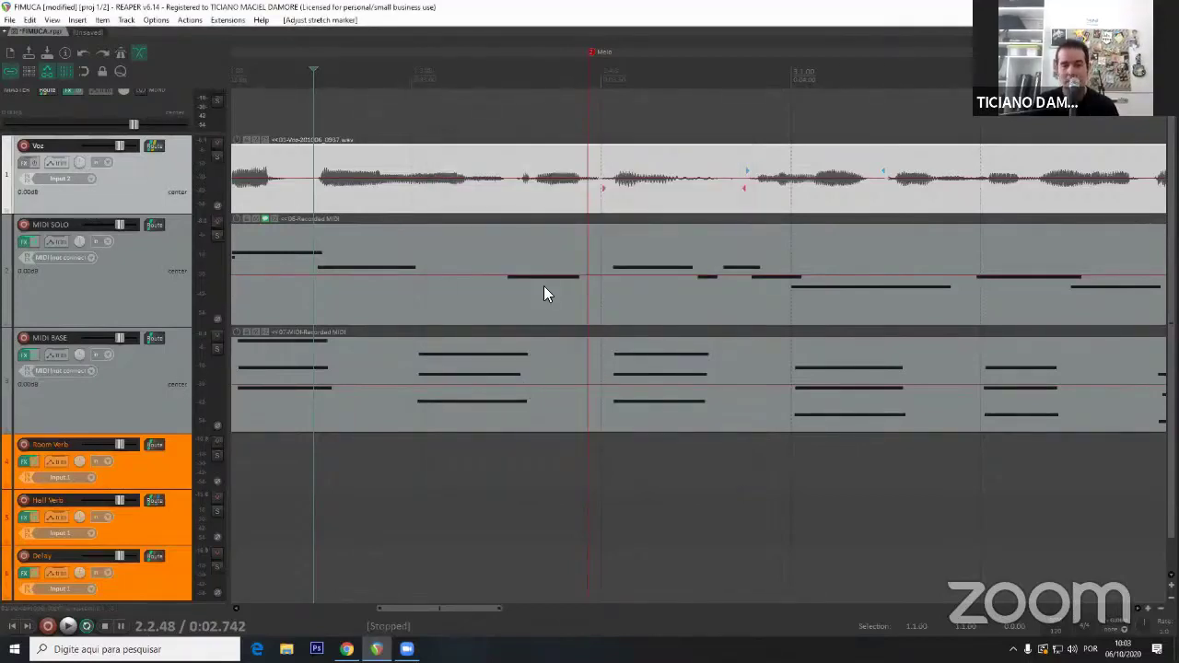
left_click(217, 158)
key("ctrl+alt+r")
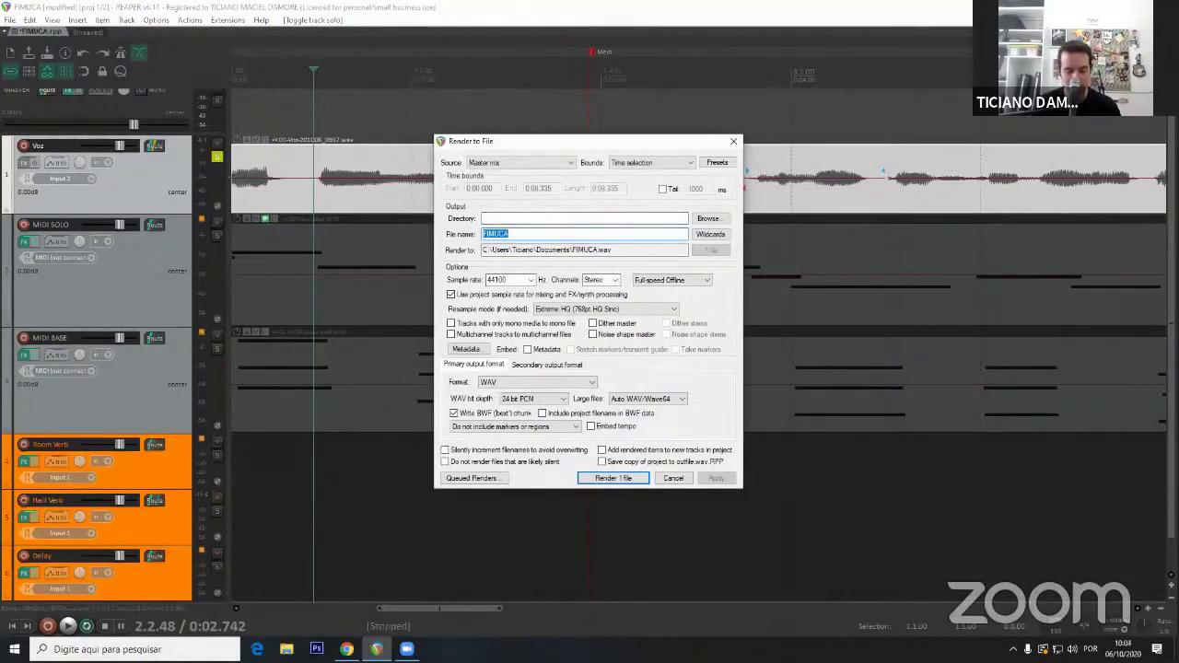
type("emoções")
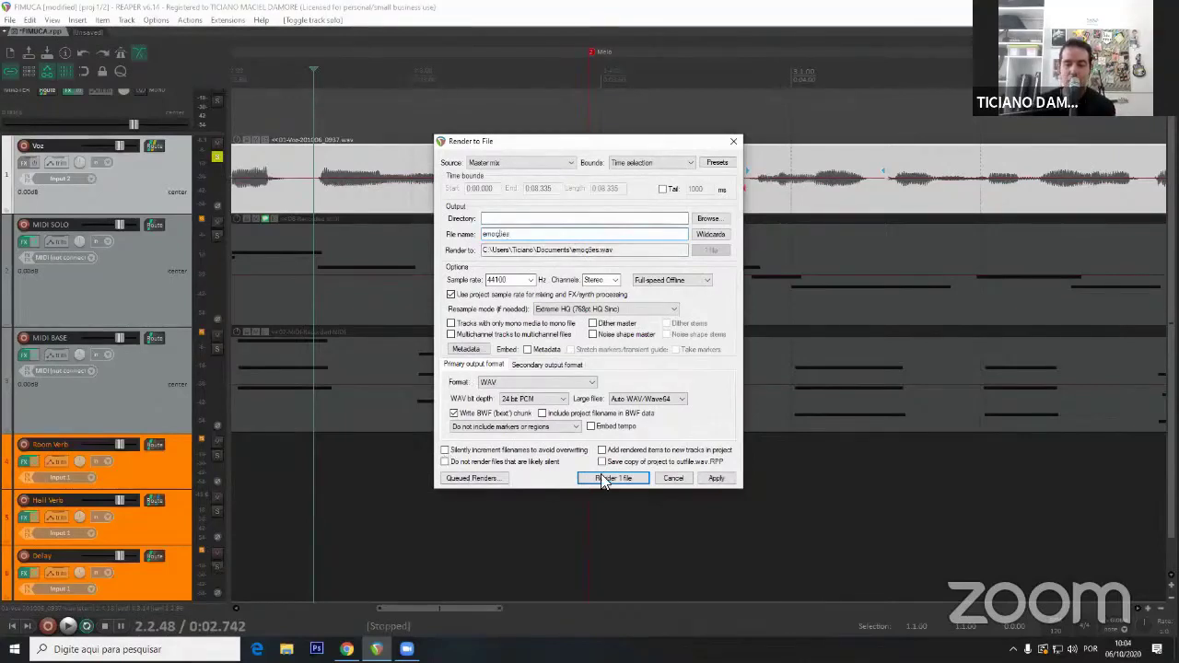
left_click(487, 477)
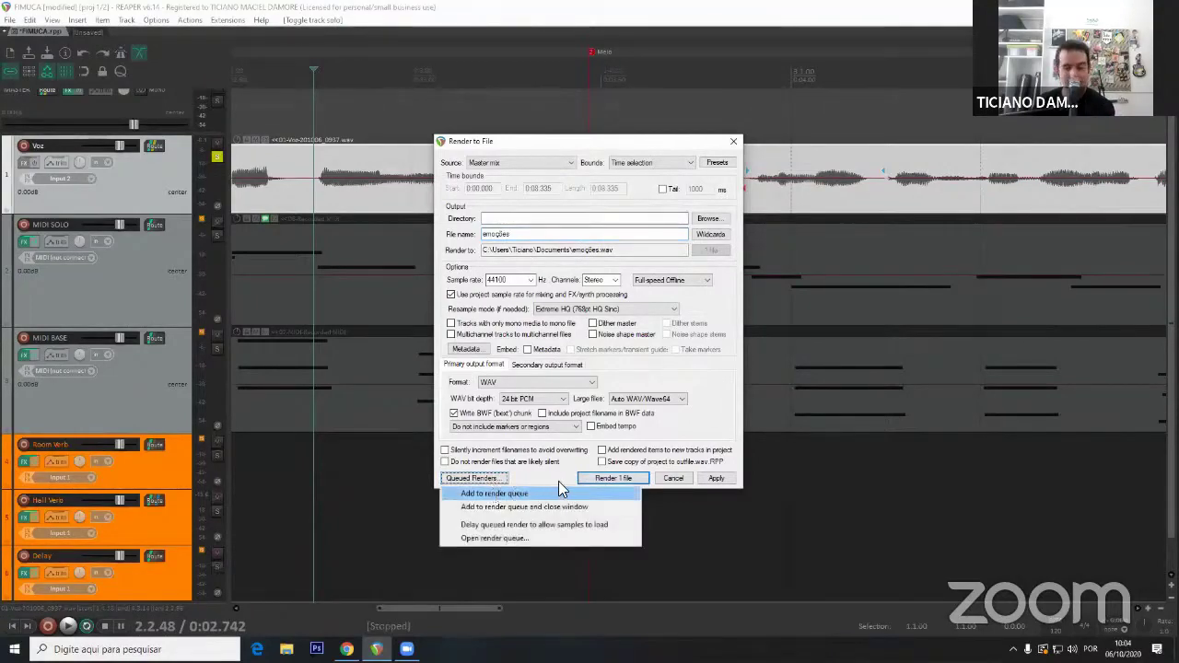
left_click(686, 479)
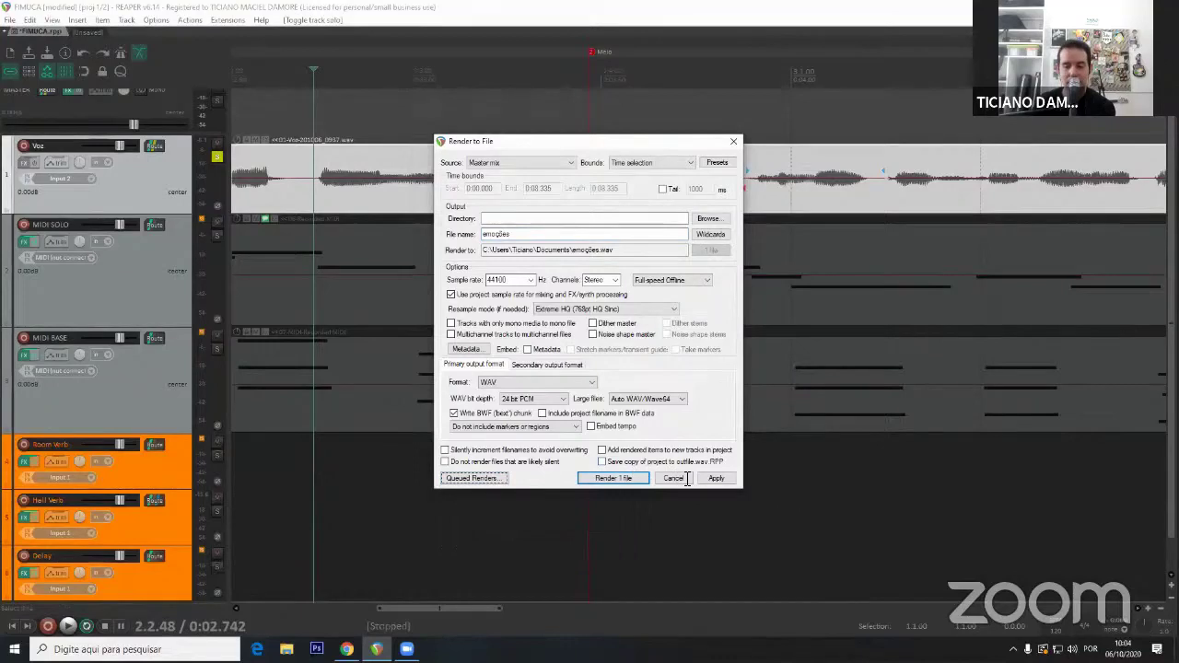
key("Escape")
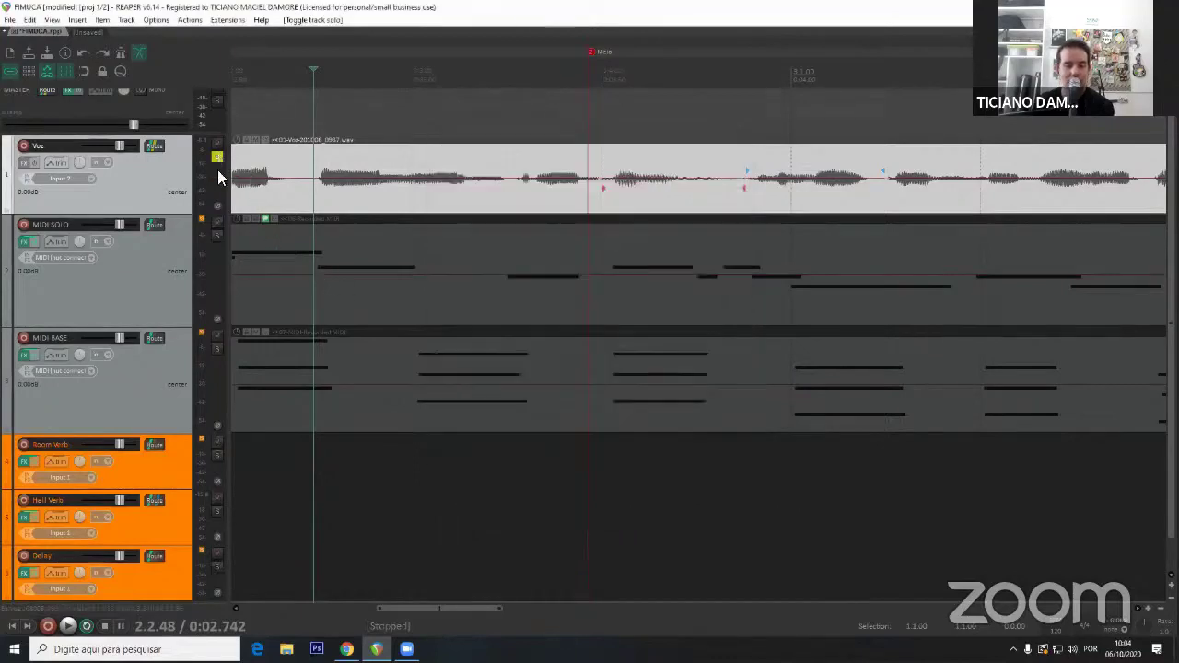
Solo only the MIDI SOLO track and add a master mix render named Mentiras to the render queue.
left_click(219, 237)
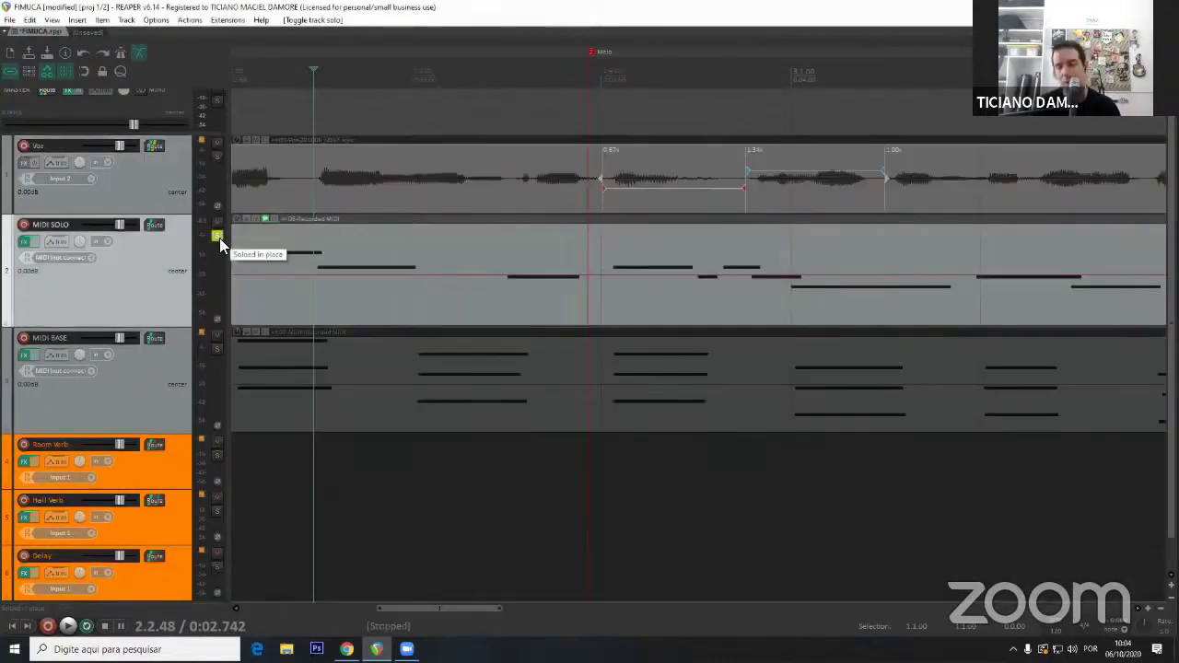
key("ctrl+alt+r")
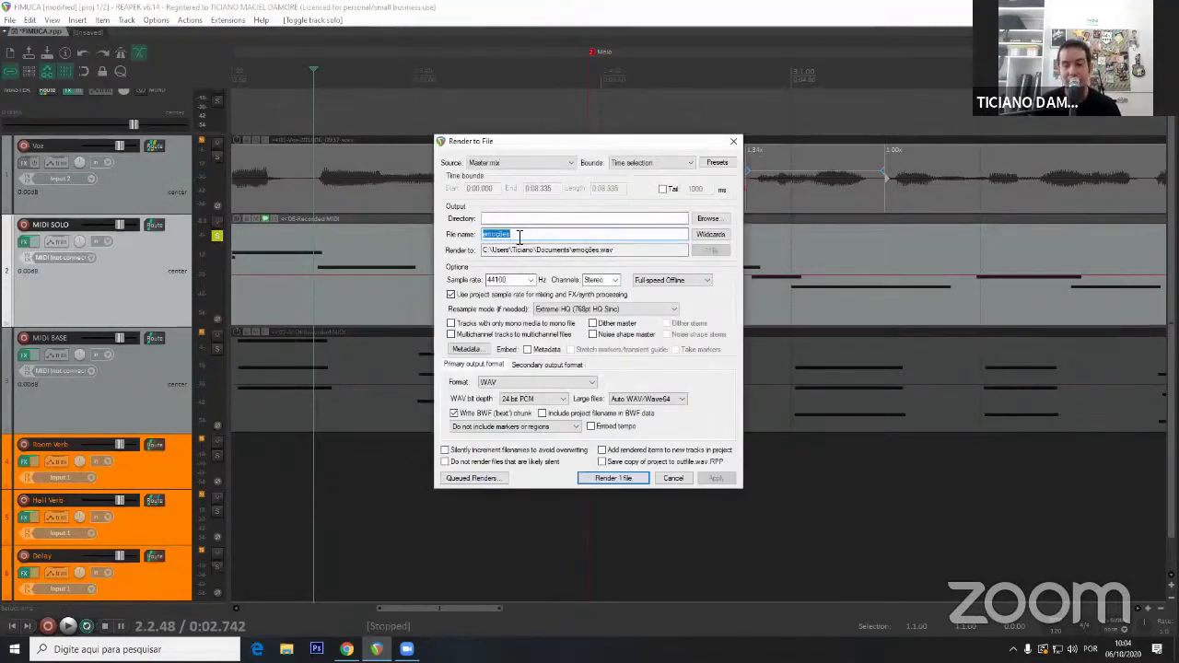
type("Mentiras")
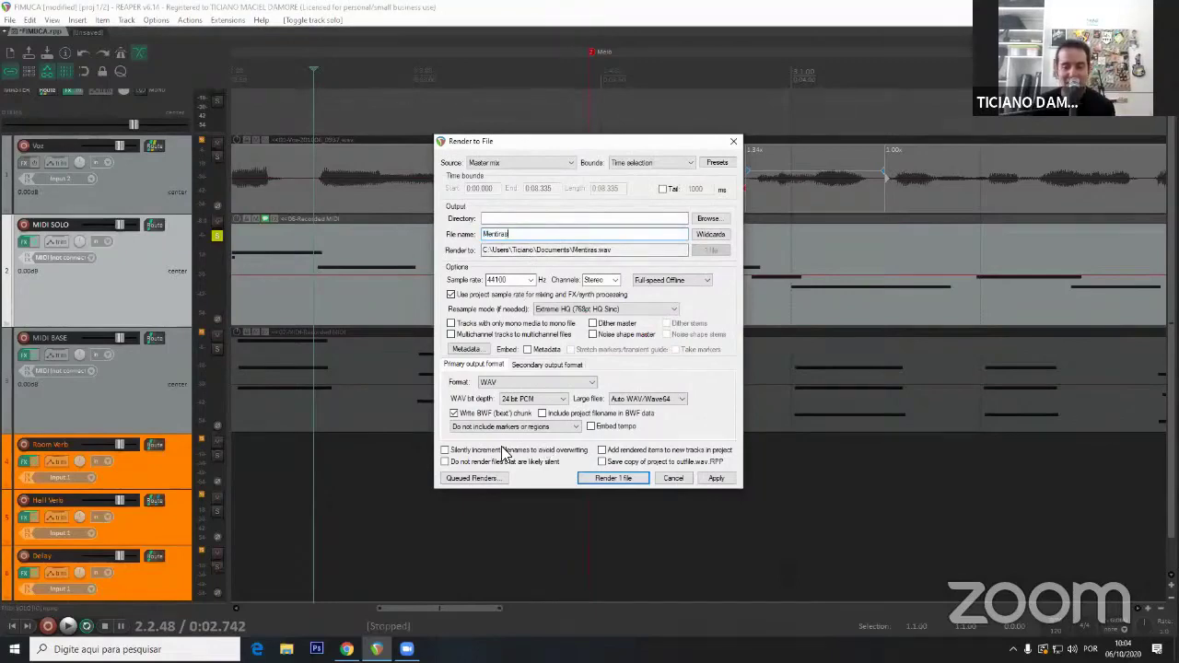
left_click(492, 479)
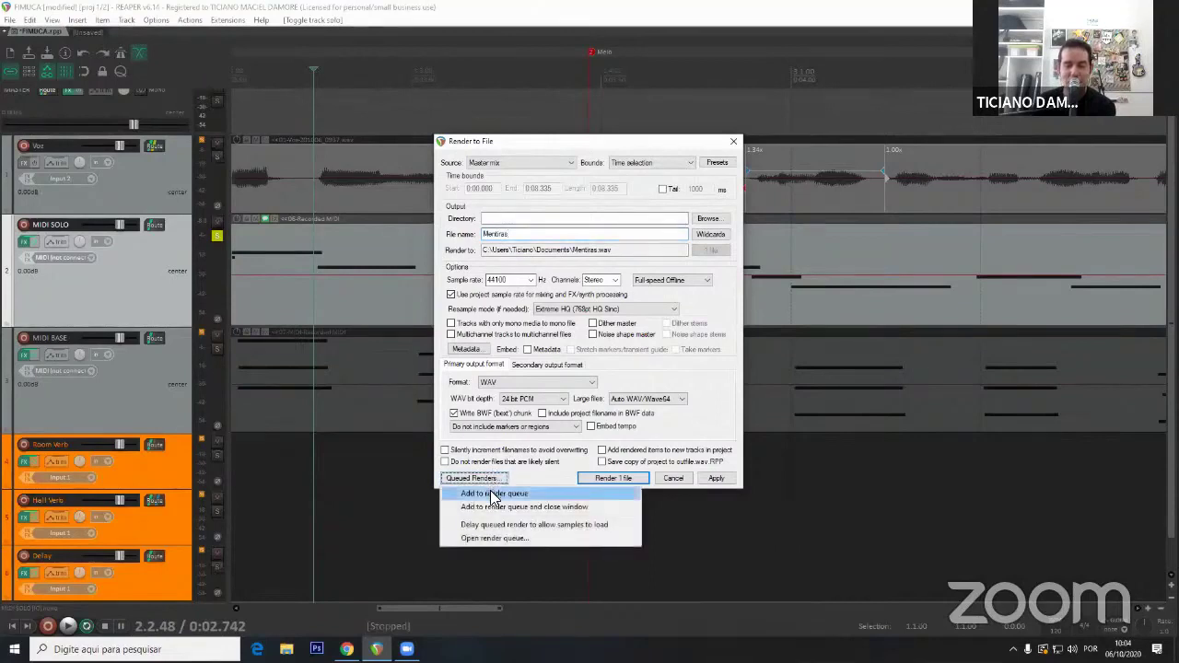
left_click(492, 495)
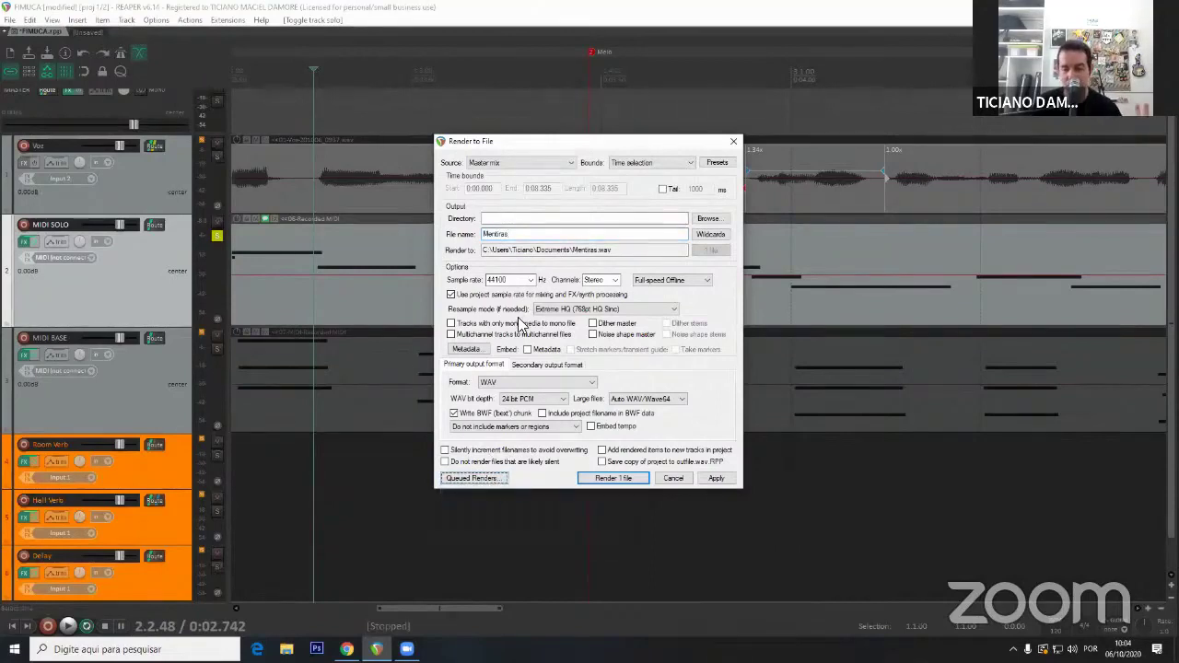
Review the queued renders, then close the queue and the render settings without rendering.
left_click(469, 481)
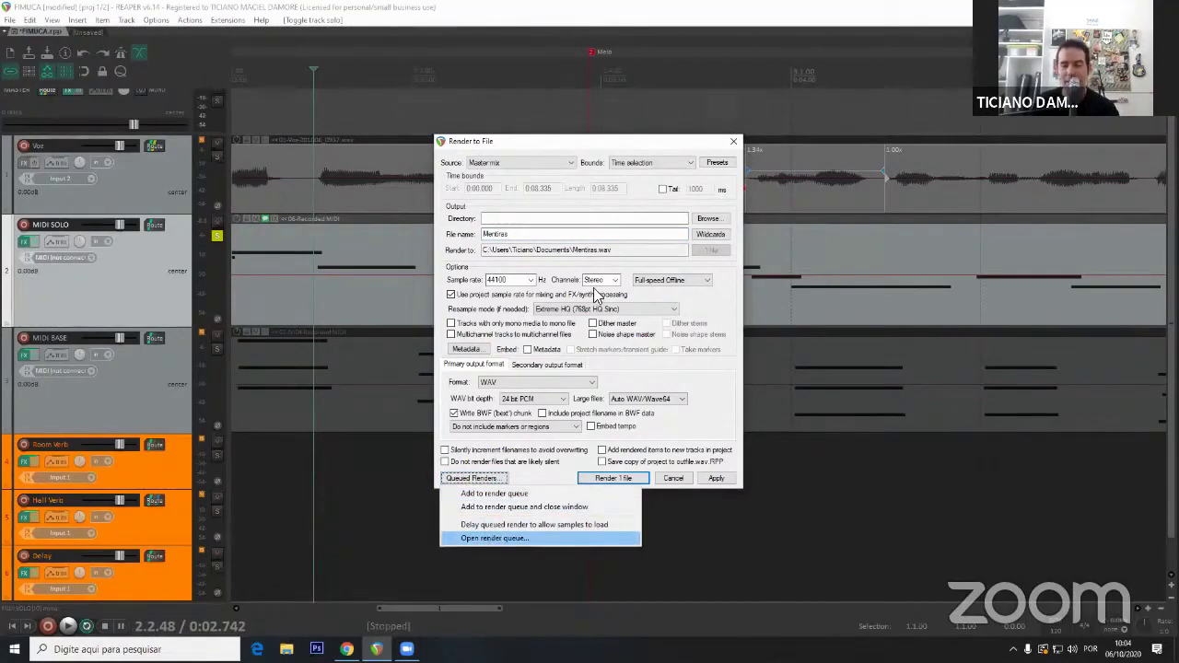
left_click_drag(710, 201, 630, 216)
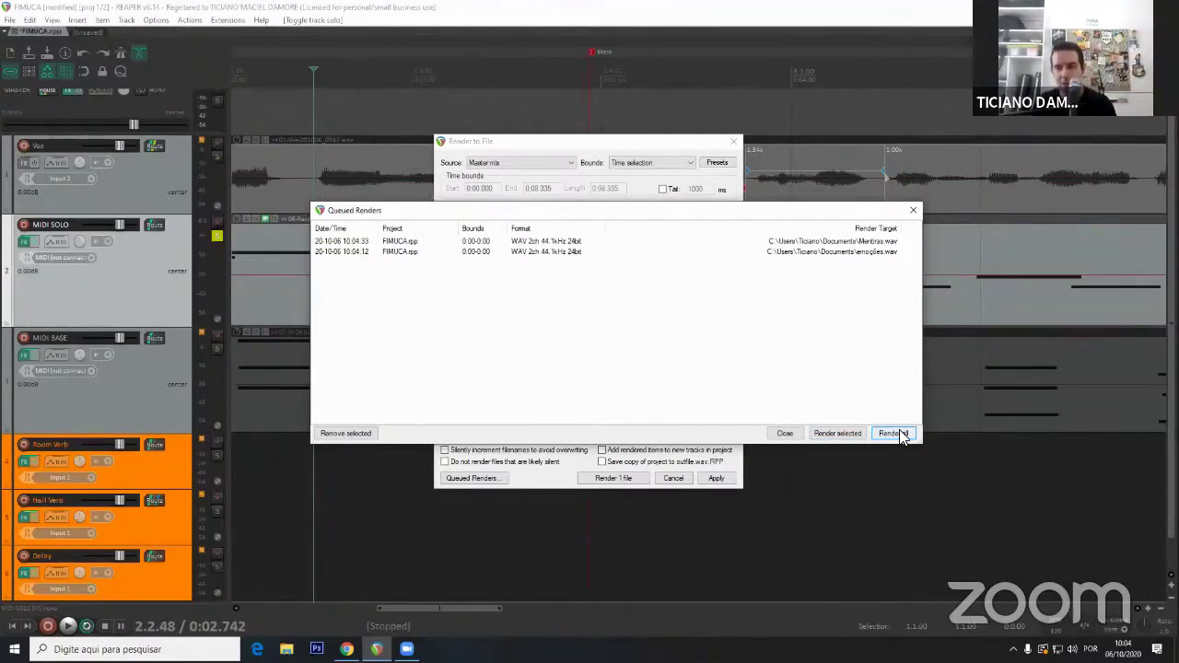
left_click(784, 433)
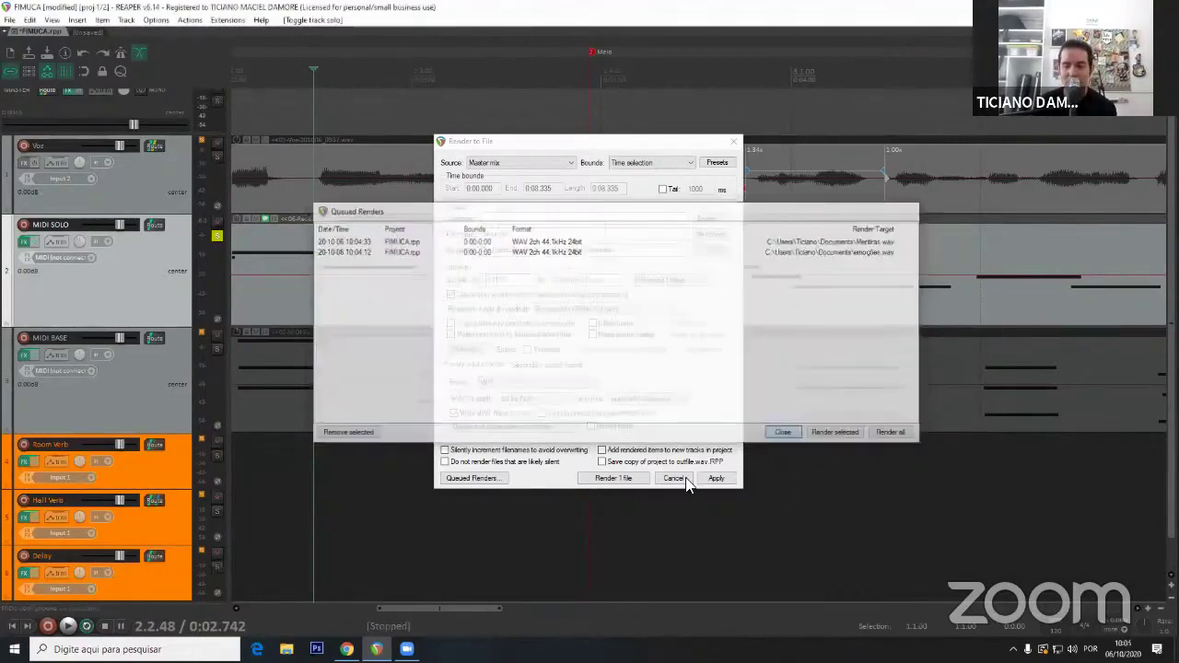
left_click(687, 478)
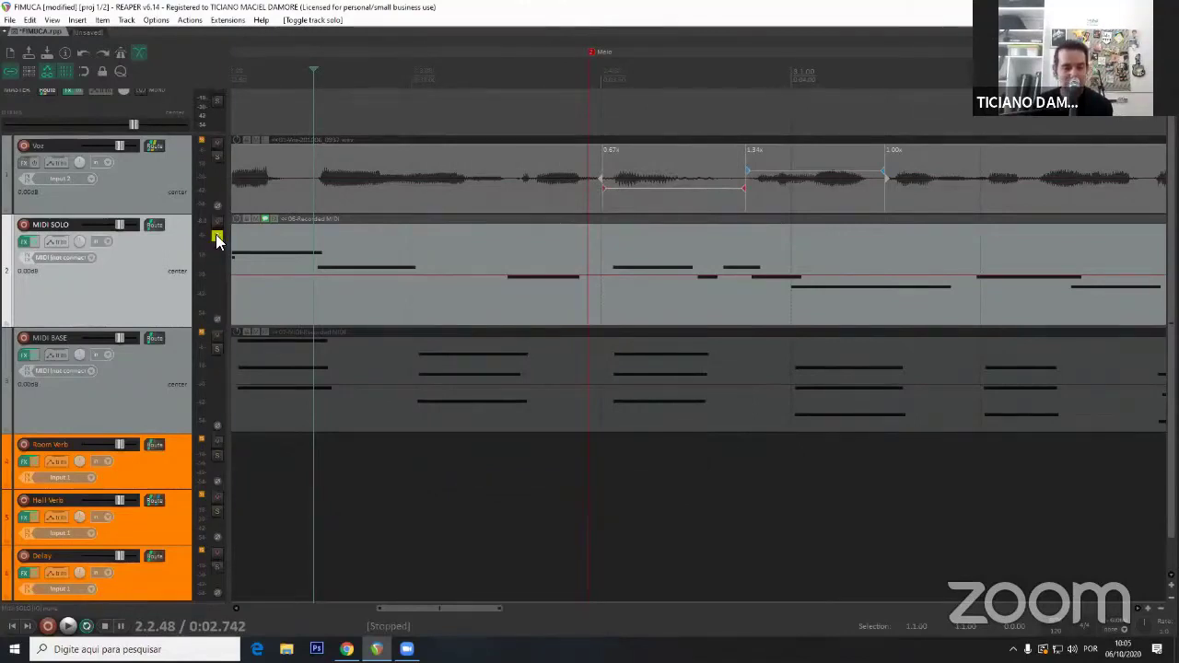
Clear the solo on the MIDI SOLO track and open the action list over the arrangement.
key("F6")
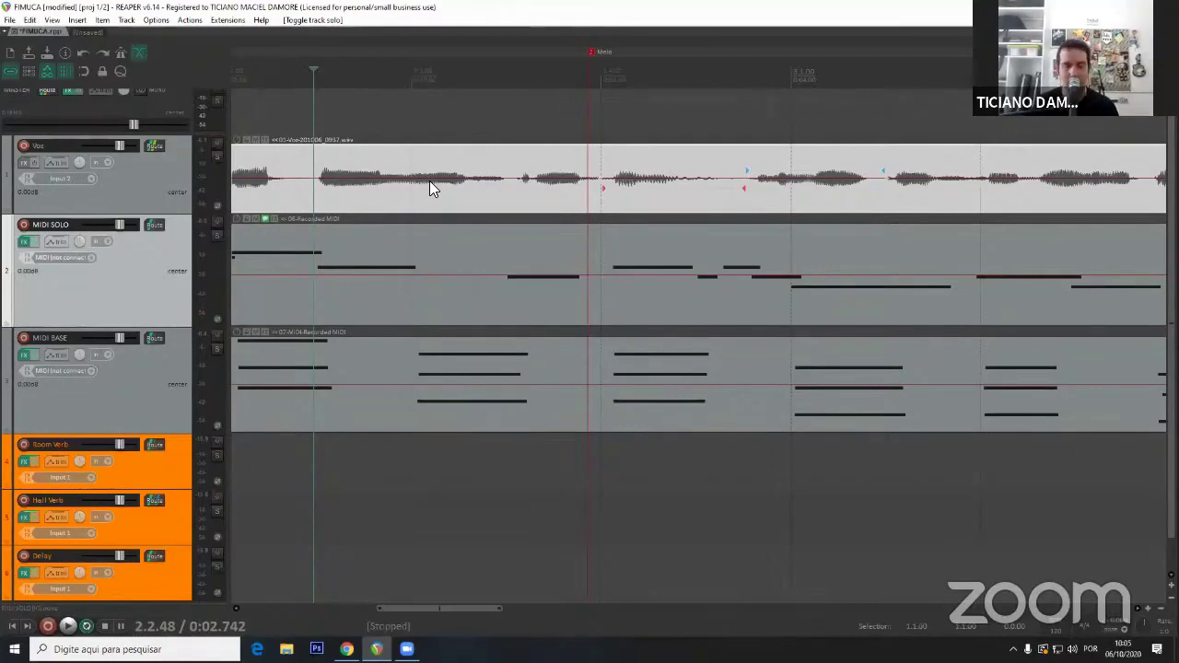
key("question")
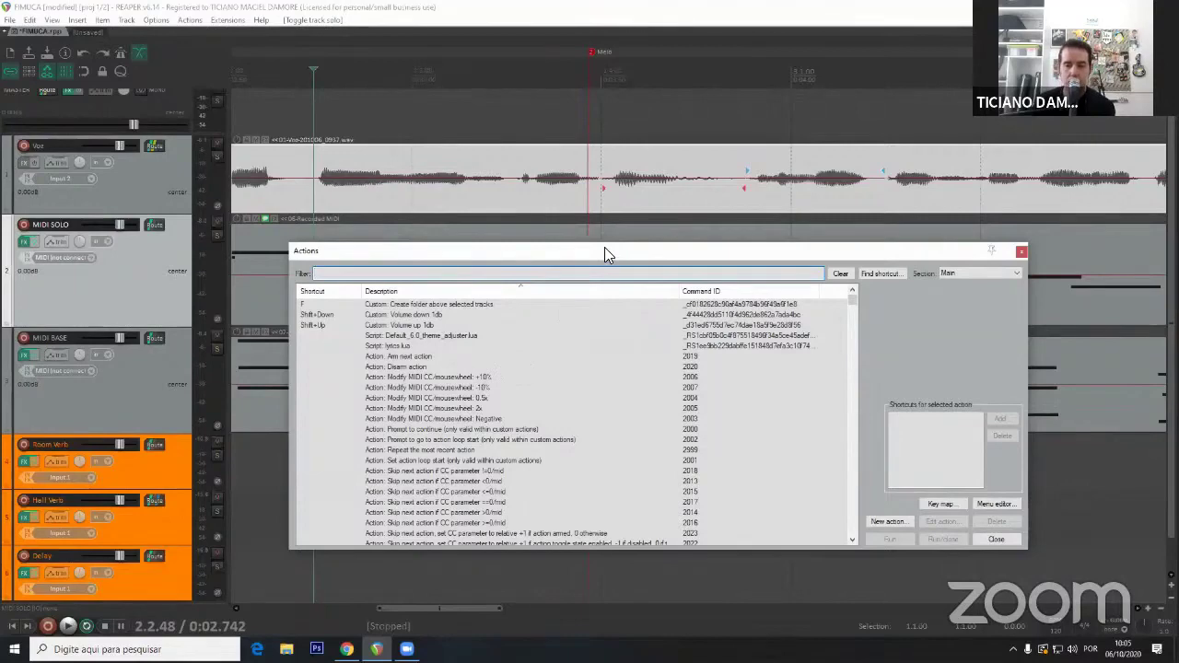
left_click_drag(613, 247, 428, 218)
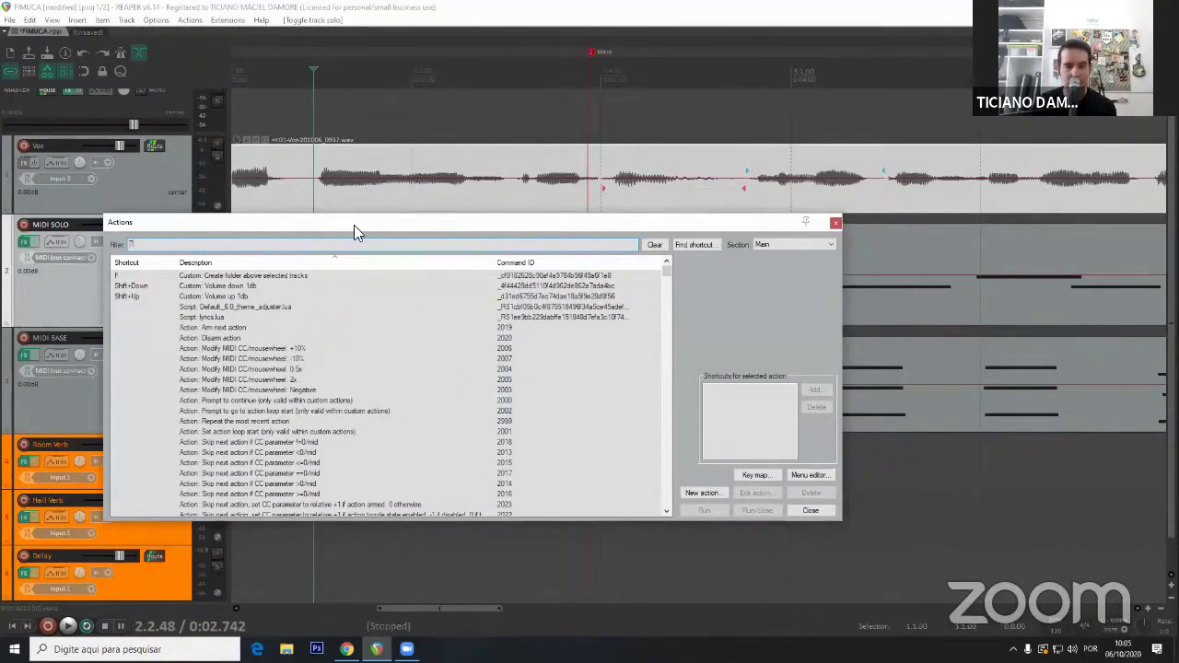
Filter the actions for "toggle metro", open a new shortcut assignment for Options: Toggle metronome, and cancel it.
type("7")
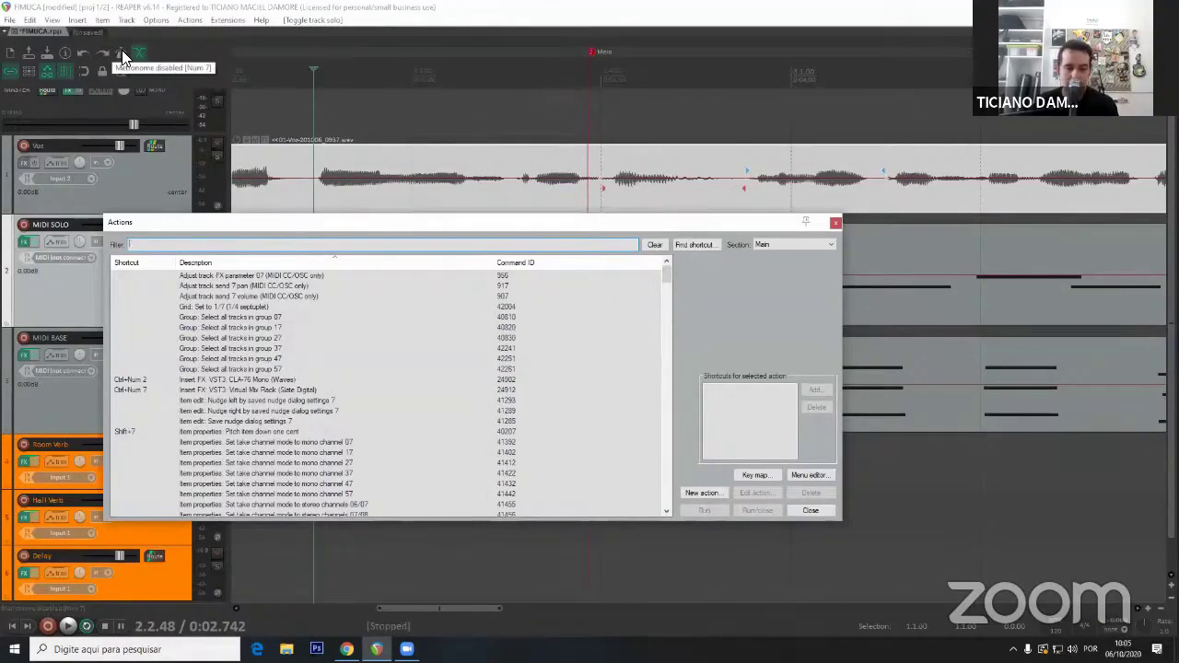
key("BackSpace")
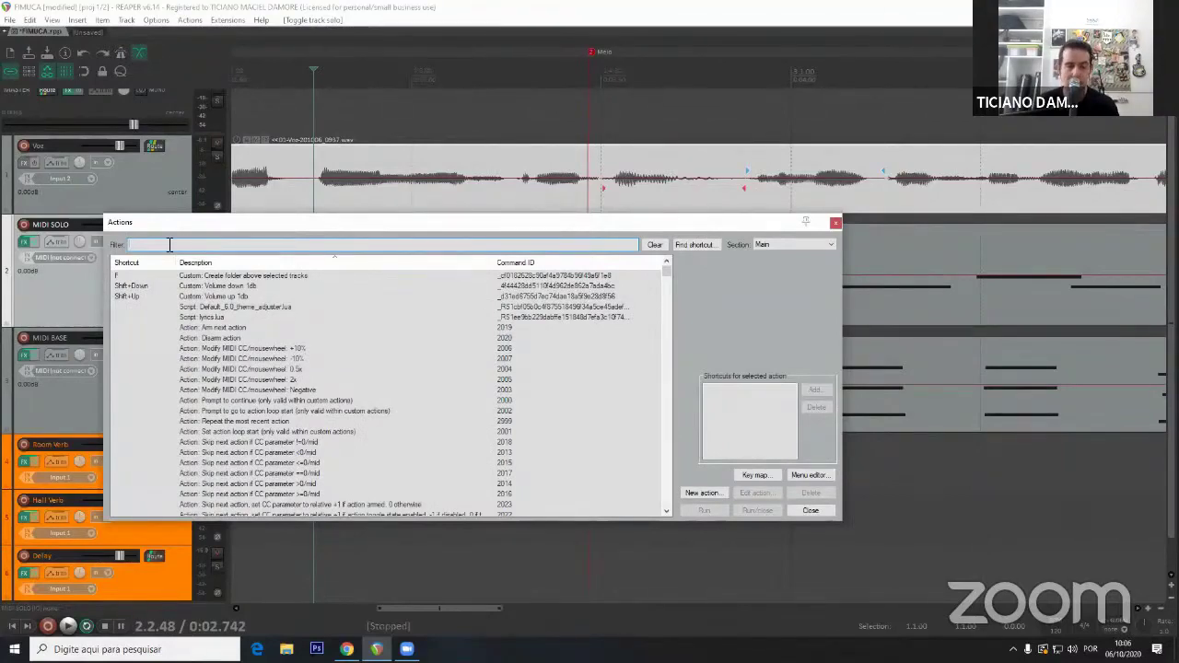
type("t")
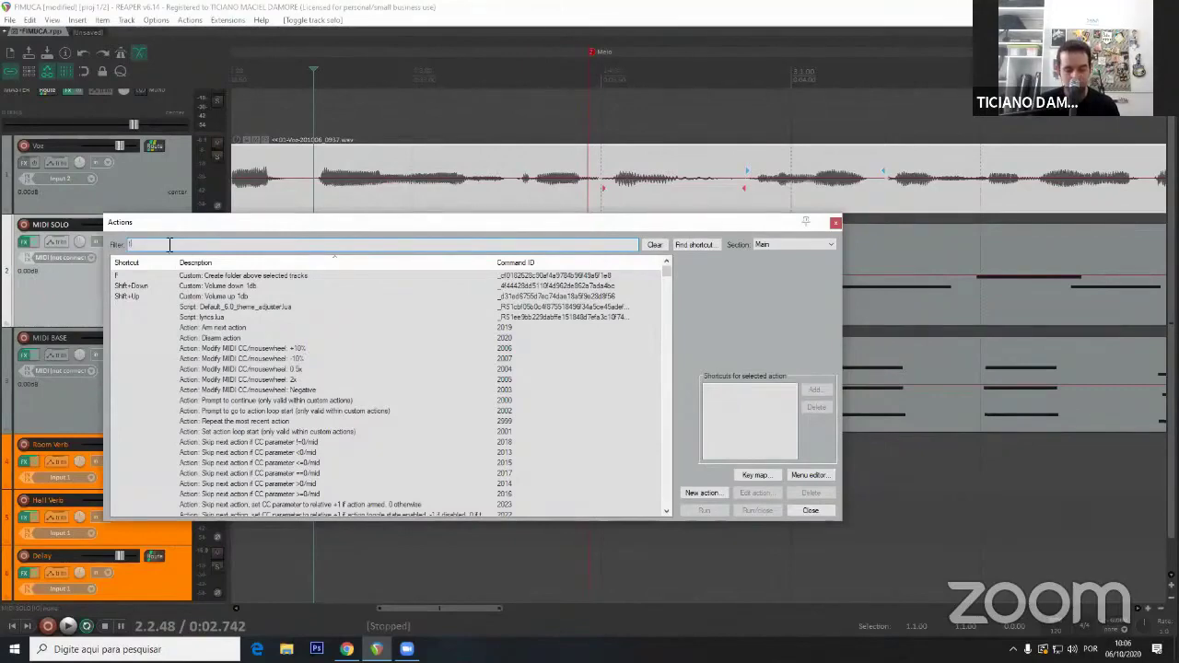
type("oggle metron")
key("BackSpace")
type("o")
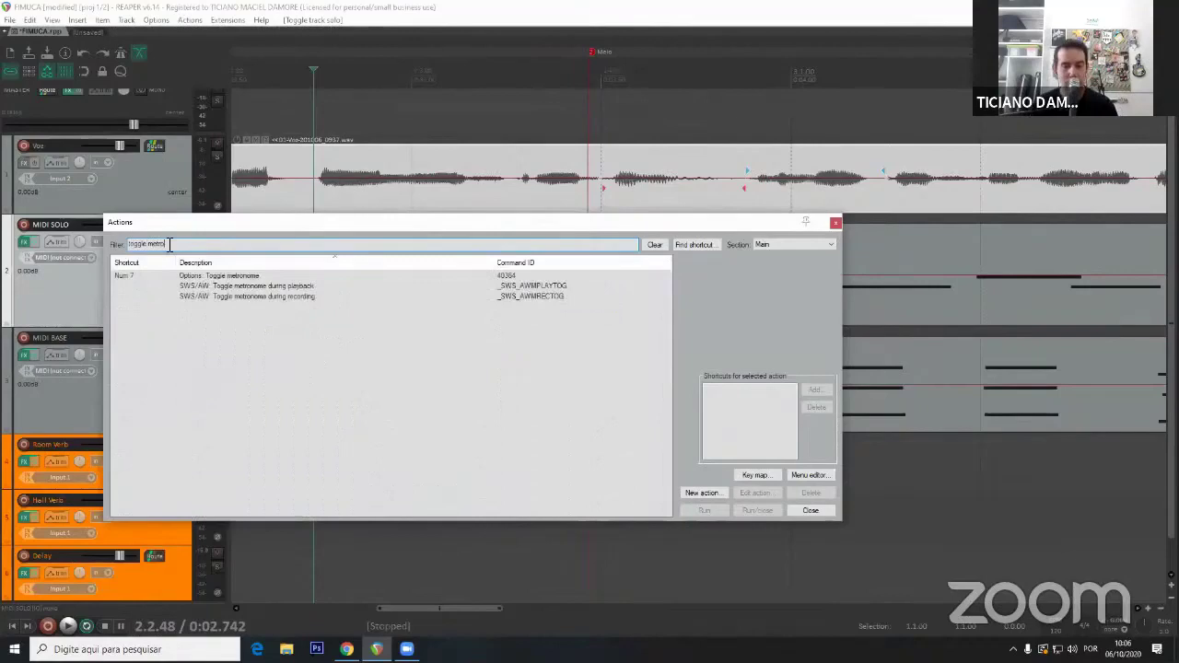
left_click(215, 275)
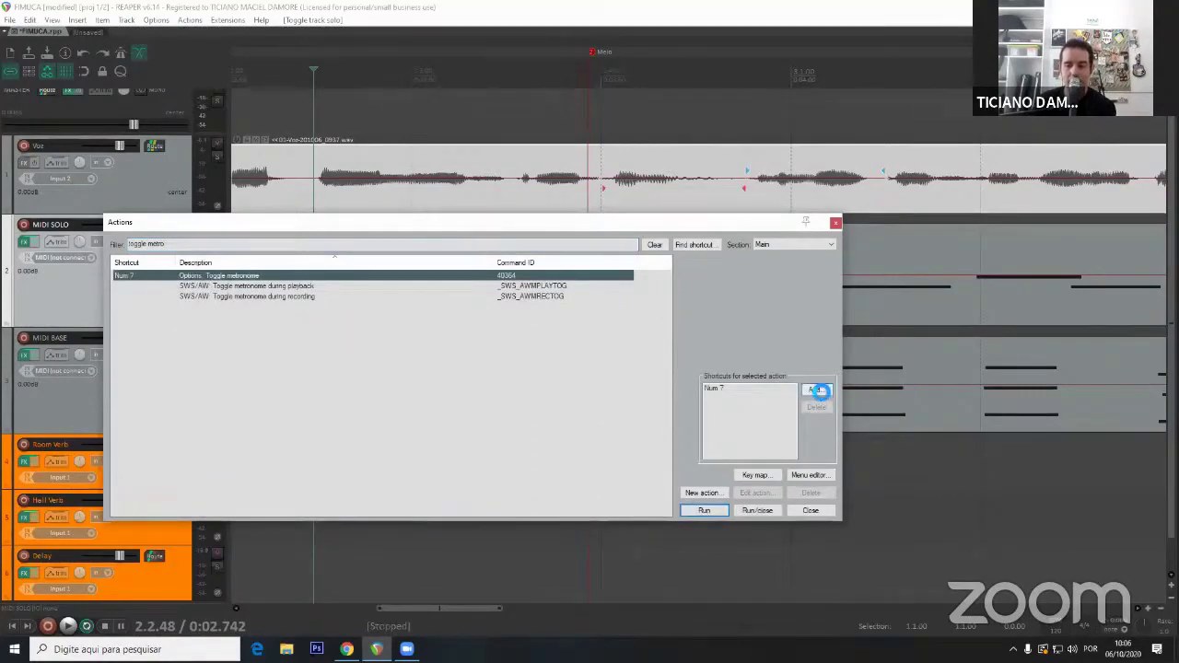
left_click(818, 390)
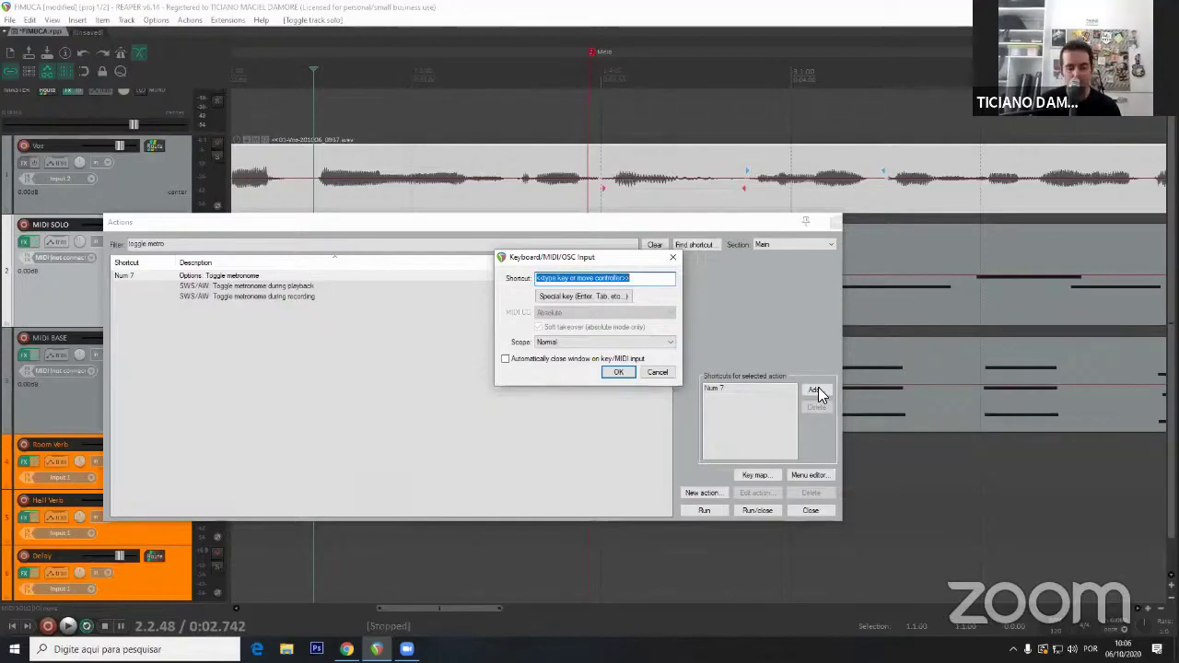
left_click(657, 373)
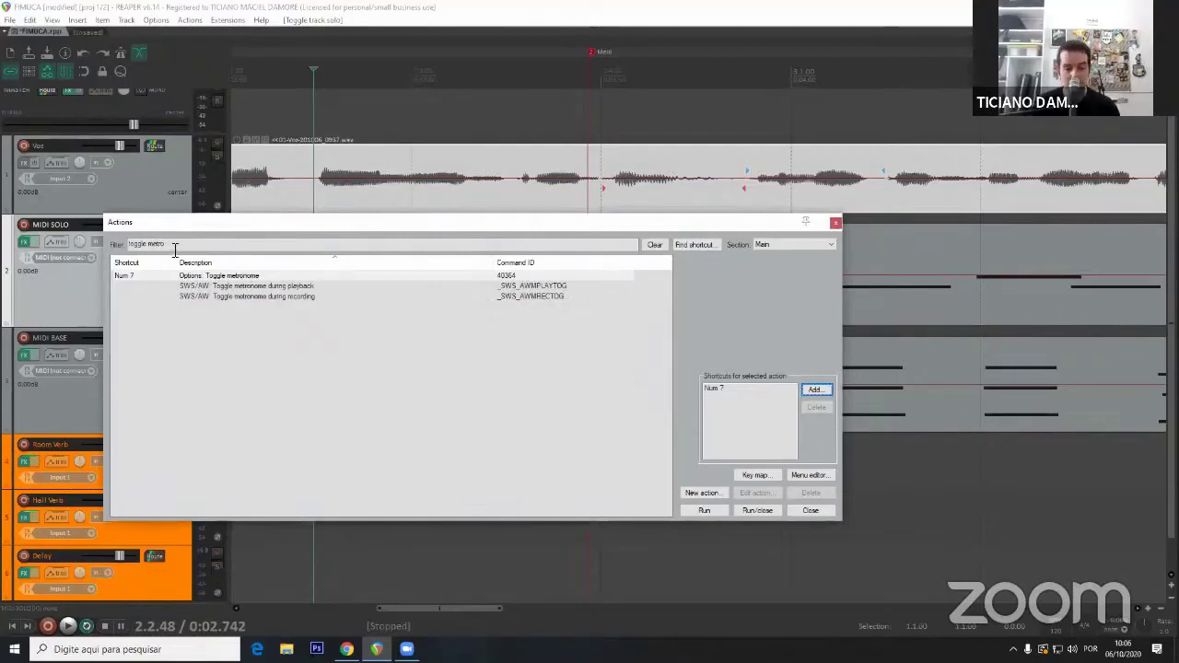
Filter the actions for "set random colo" and select Track: Set to one random color.
left_click_drag(168, 244, 76, 254)
type("t")
type("et random")
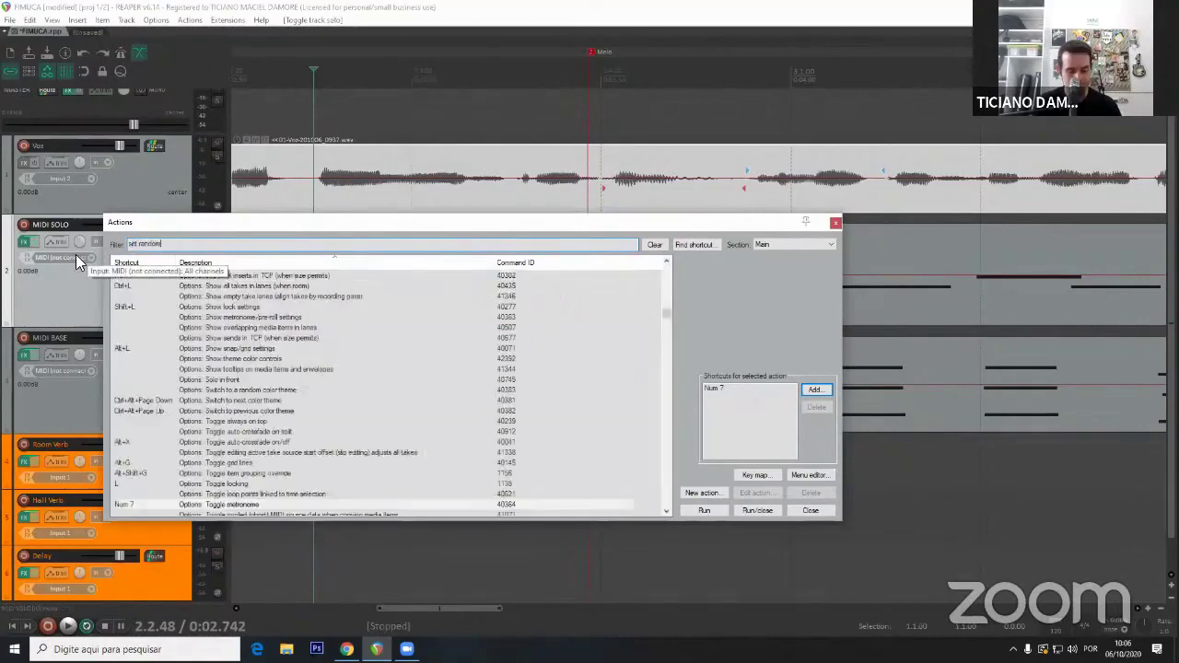
type(" colo")
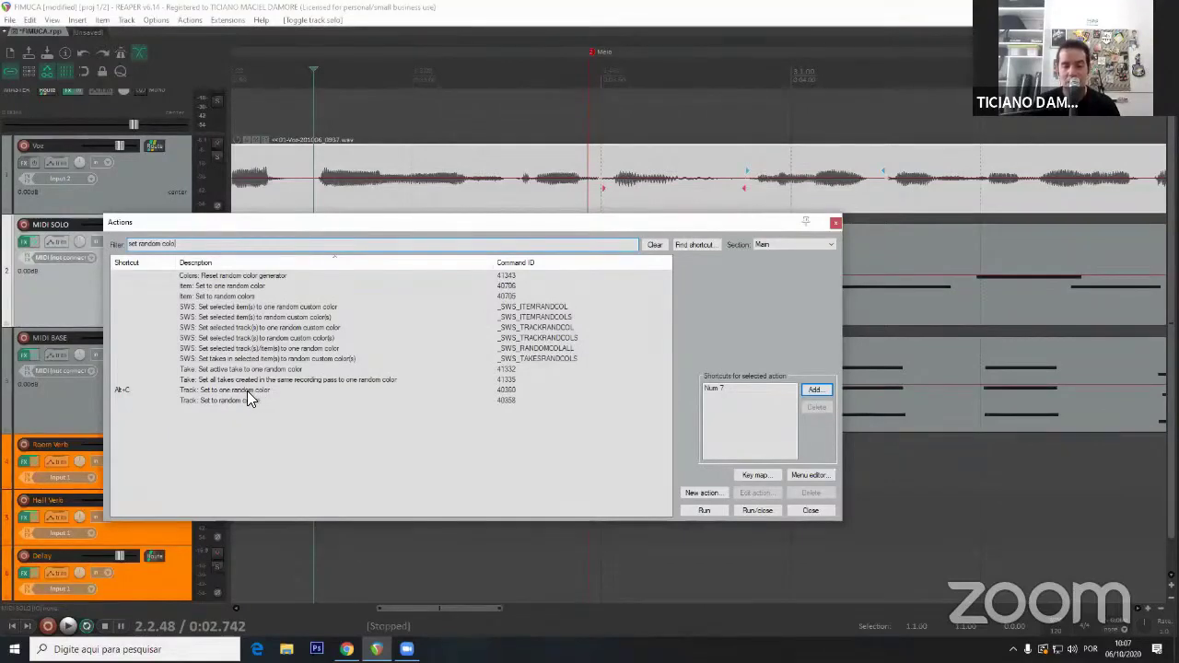
left_click(123, 390)
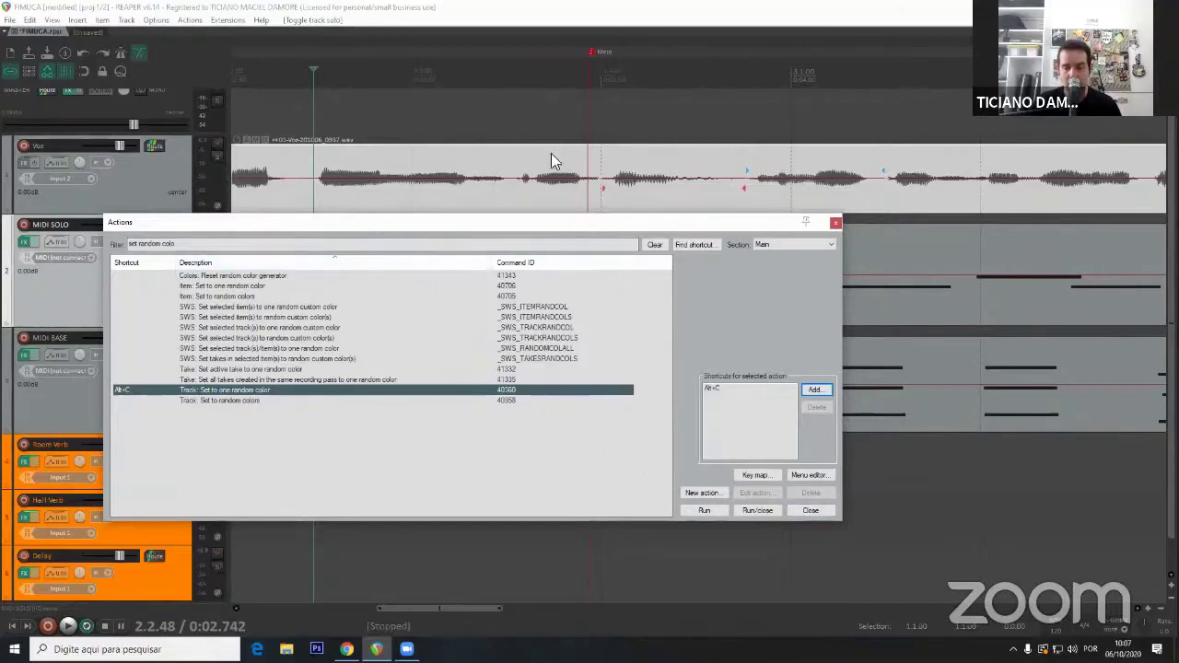
Run the random color action three times on the MIDI SOLO track, then close the action list.
left_click_drag(718, 222, 922, 152)
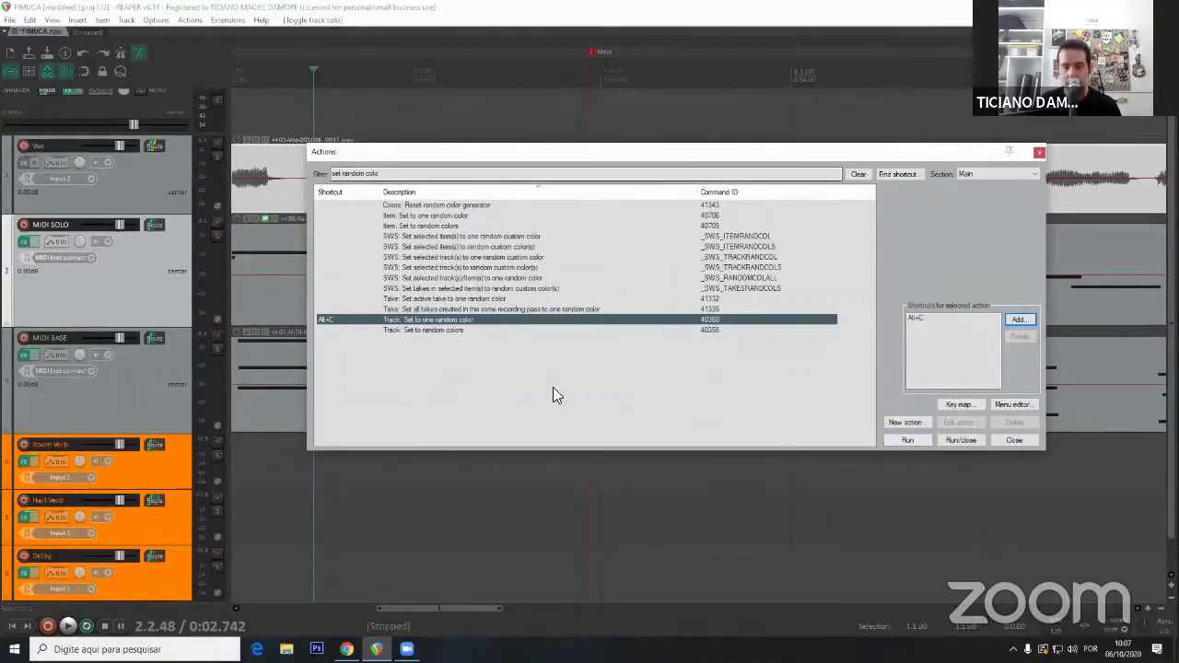
left_click(136, 265)
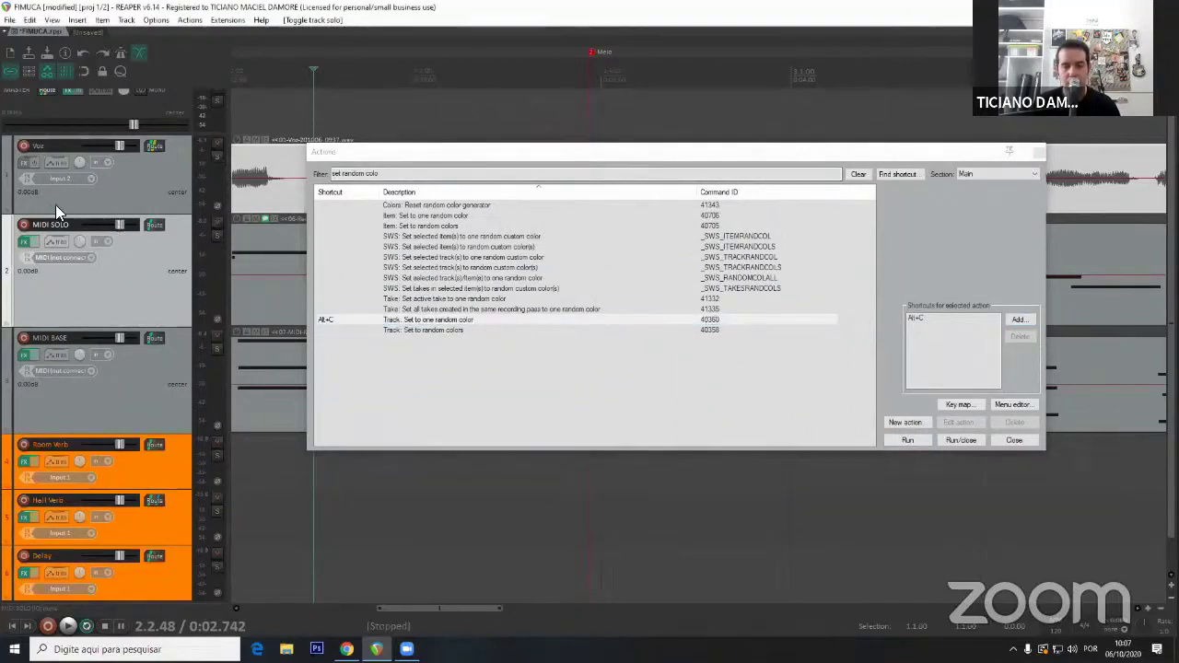
left_click(916, 441)
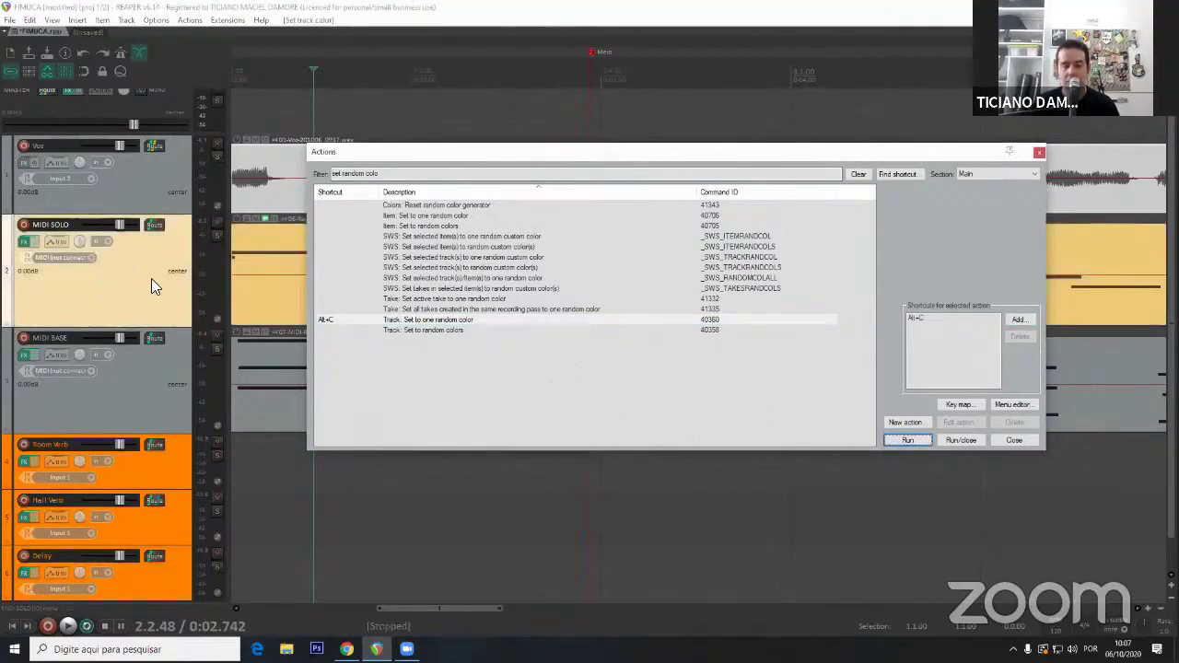
left_click(906, 440)
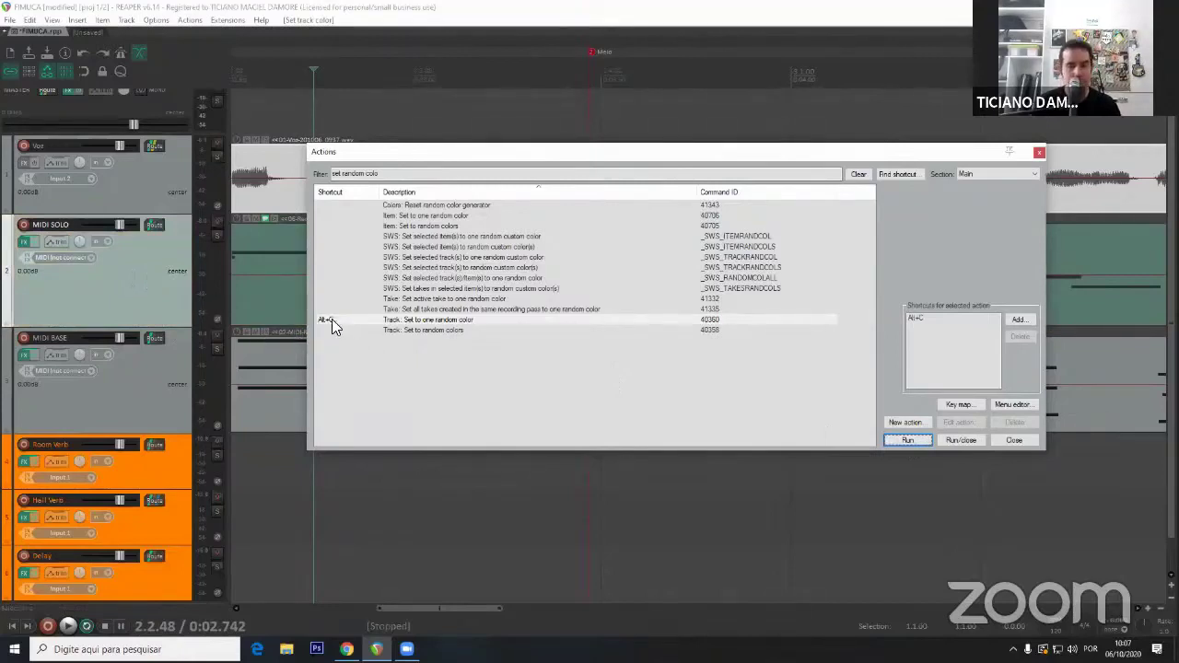
left_click(906, 440)
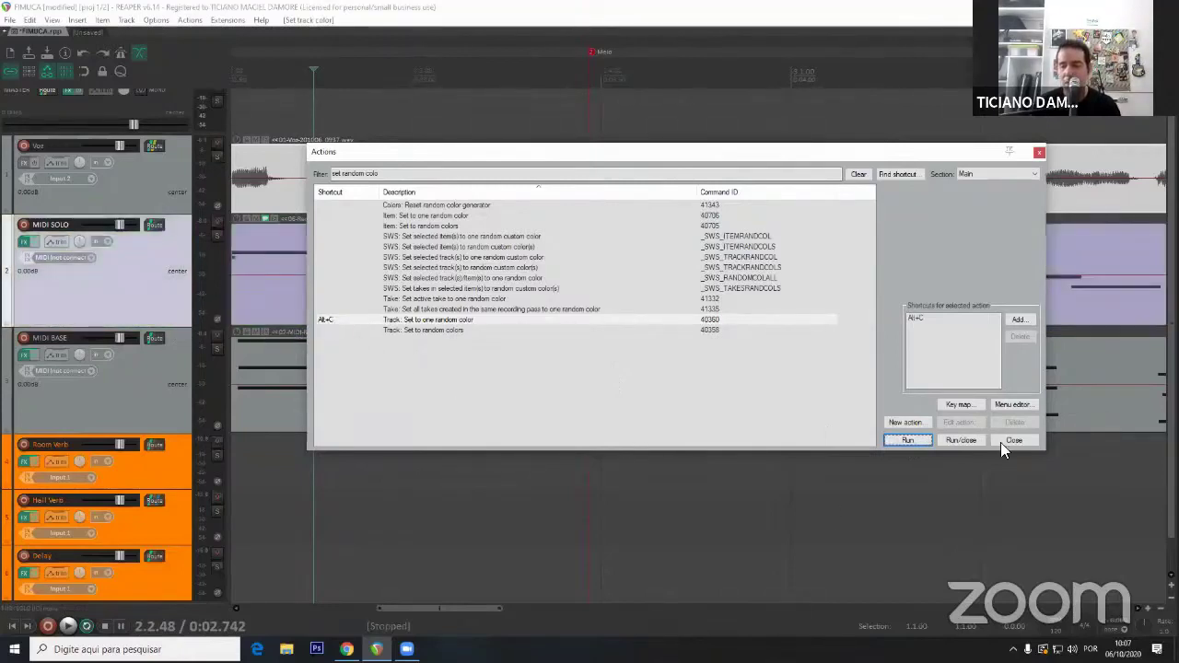
key("Escape")
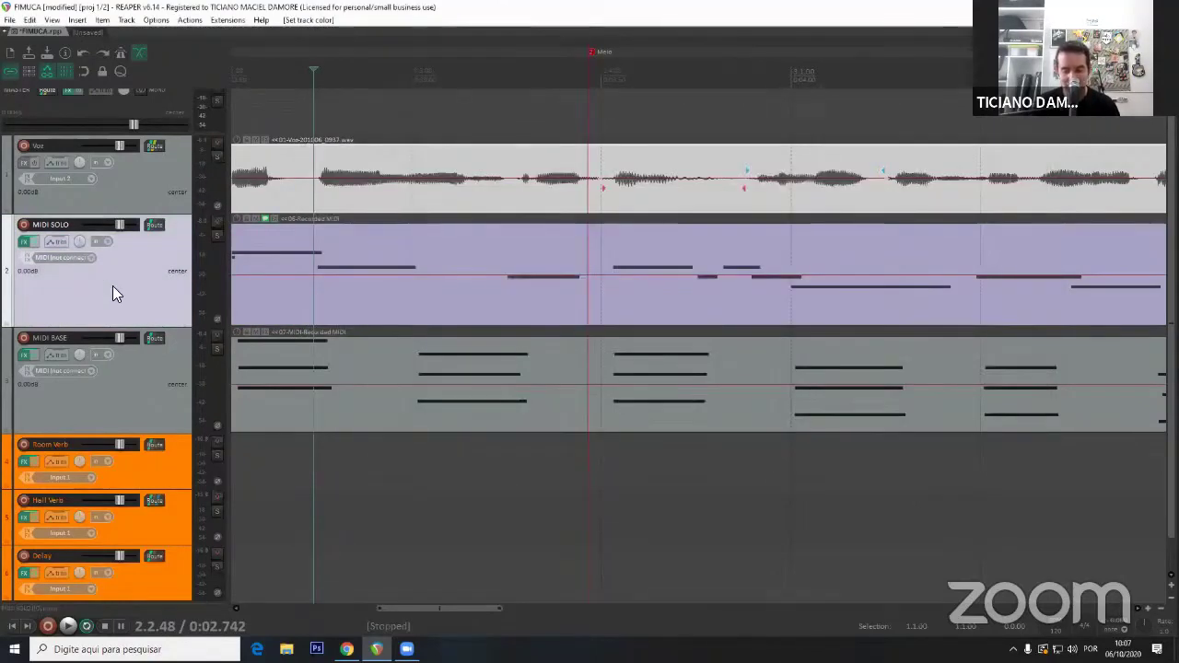
Show the mixer, add MIDI BASE to the MIDI SOLO selection, and give both tracks one shared random color, applying it twice.
key("ctrl+m")
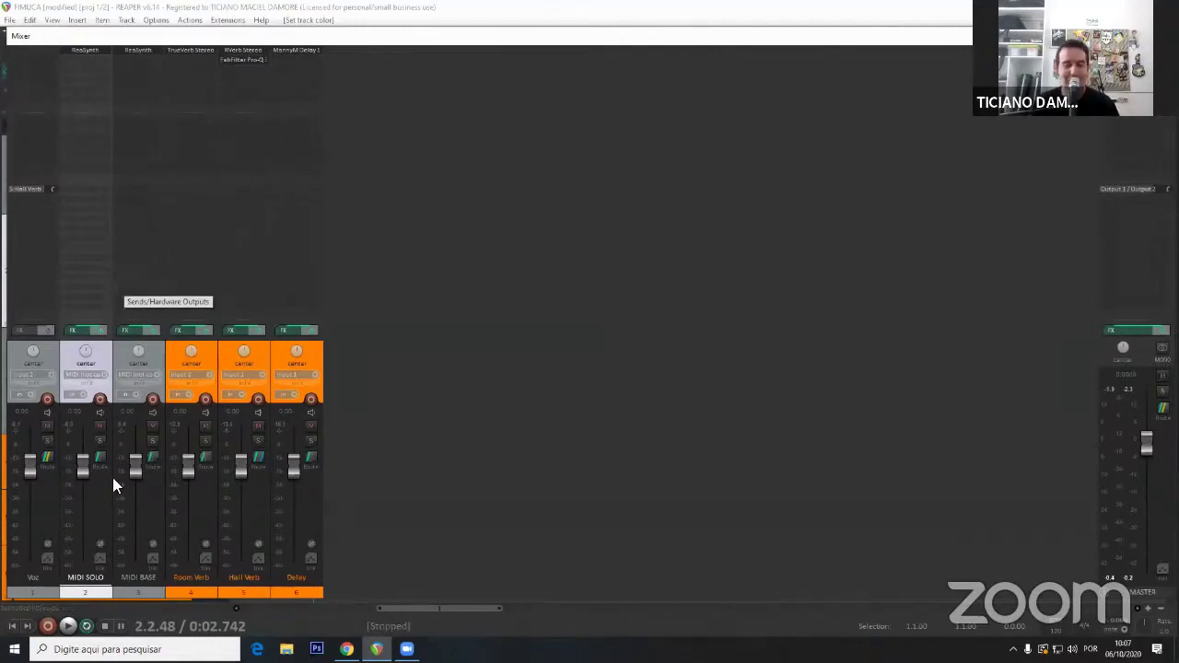
left_click(140, 589, "ctrl")
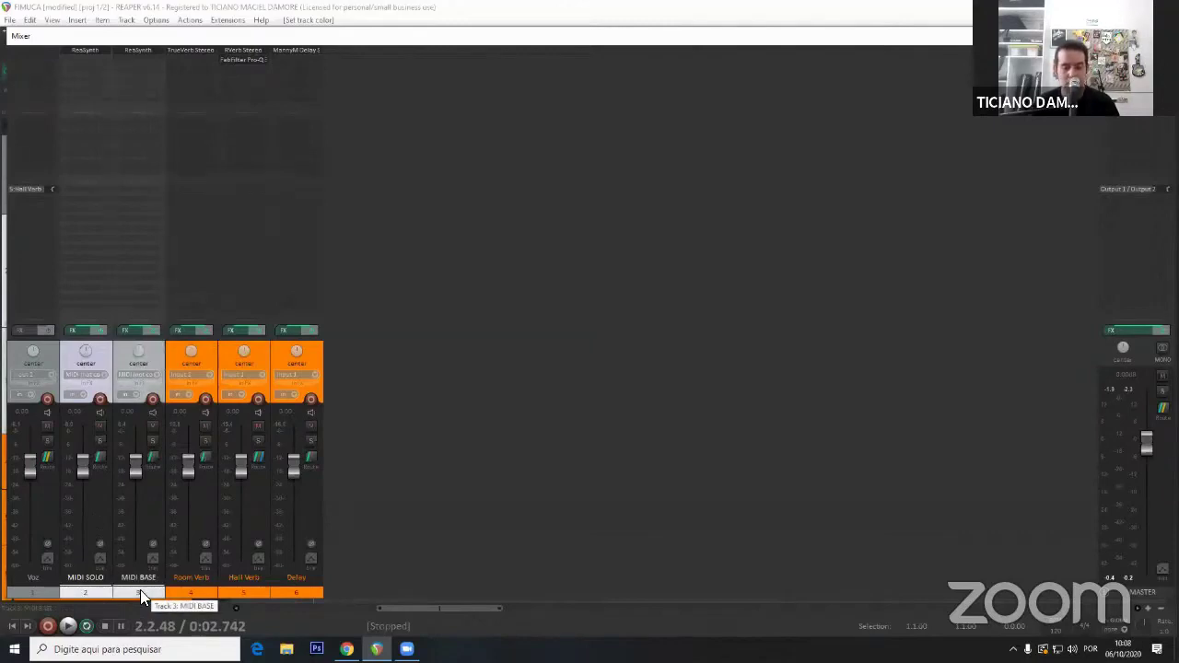
key("c")
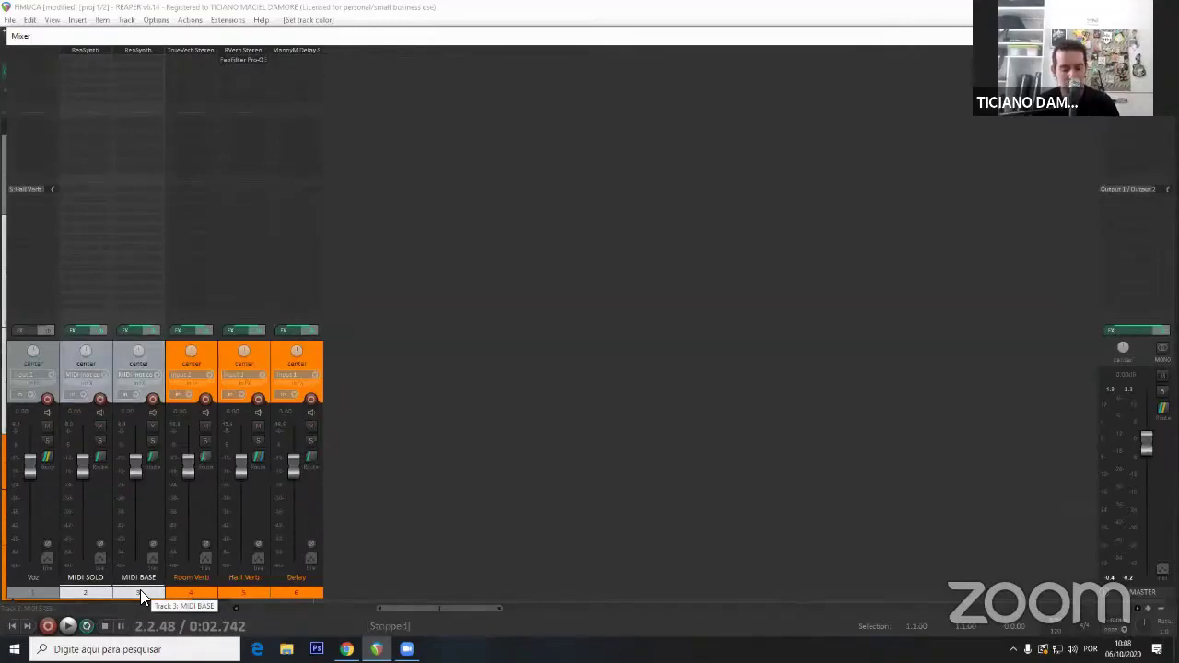
key("c")
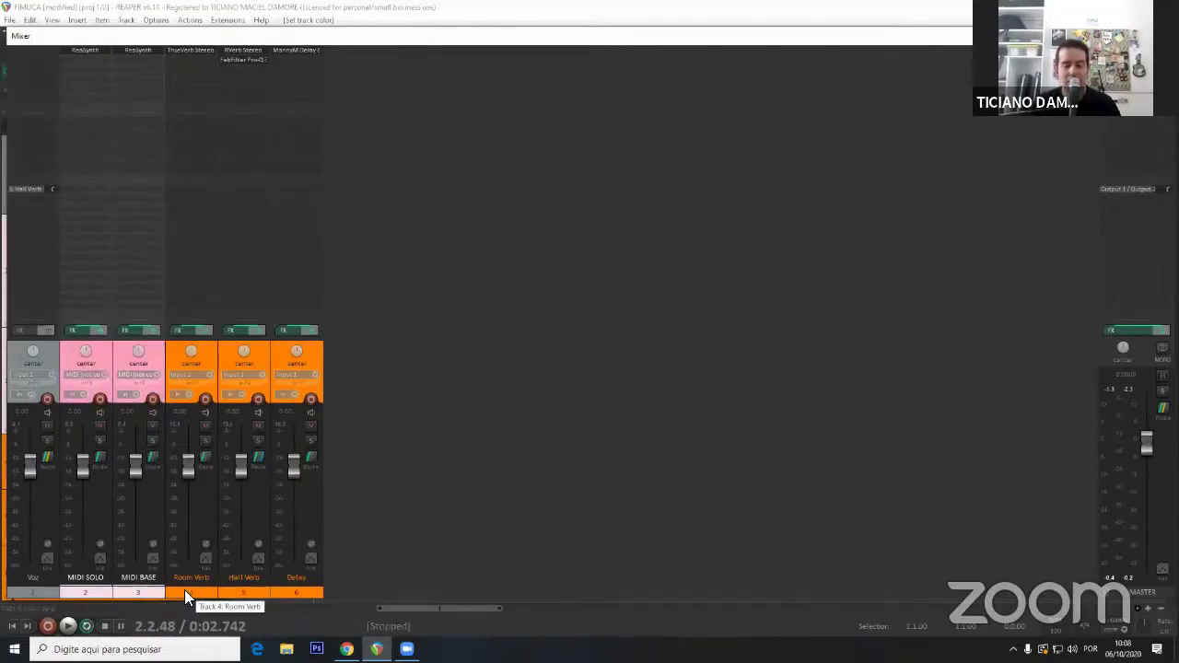
Give the Room Verb, Hall Verb and Delay tracks one shared random color, then hide the mixer.
left_click(186, 592)
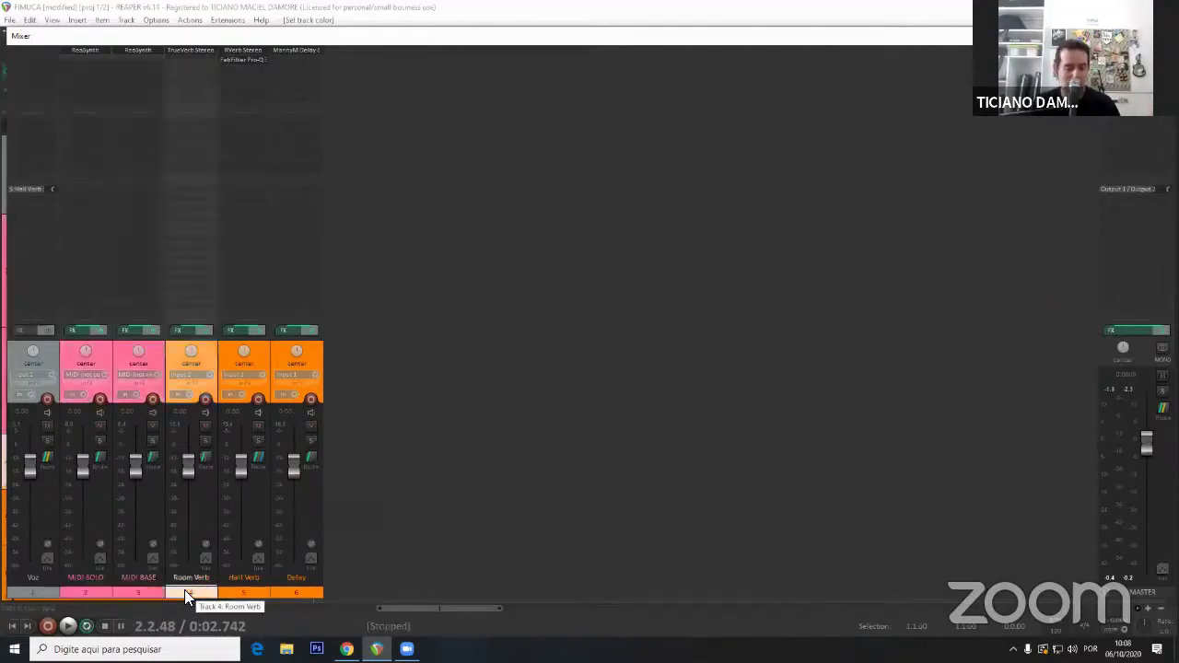
left_click(300, 591, "shift")
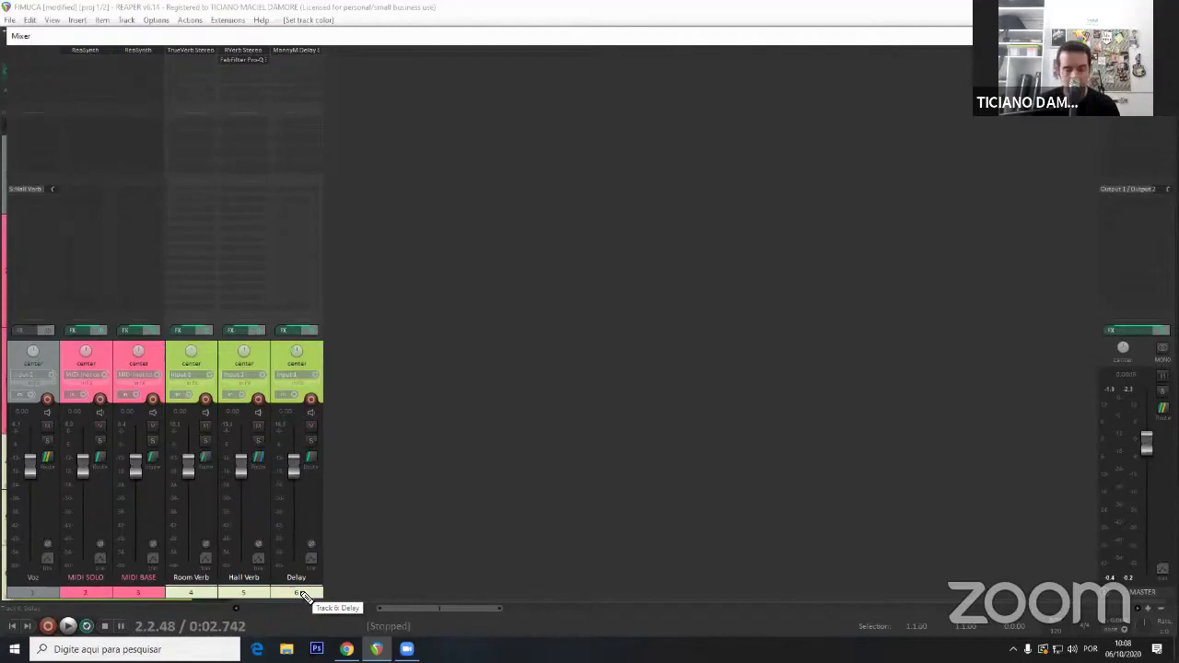
key("ctrl+m")
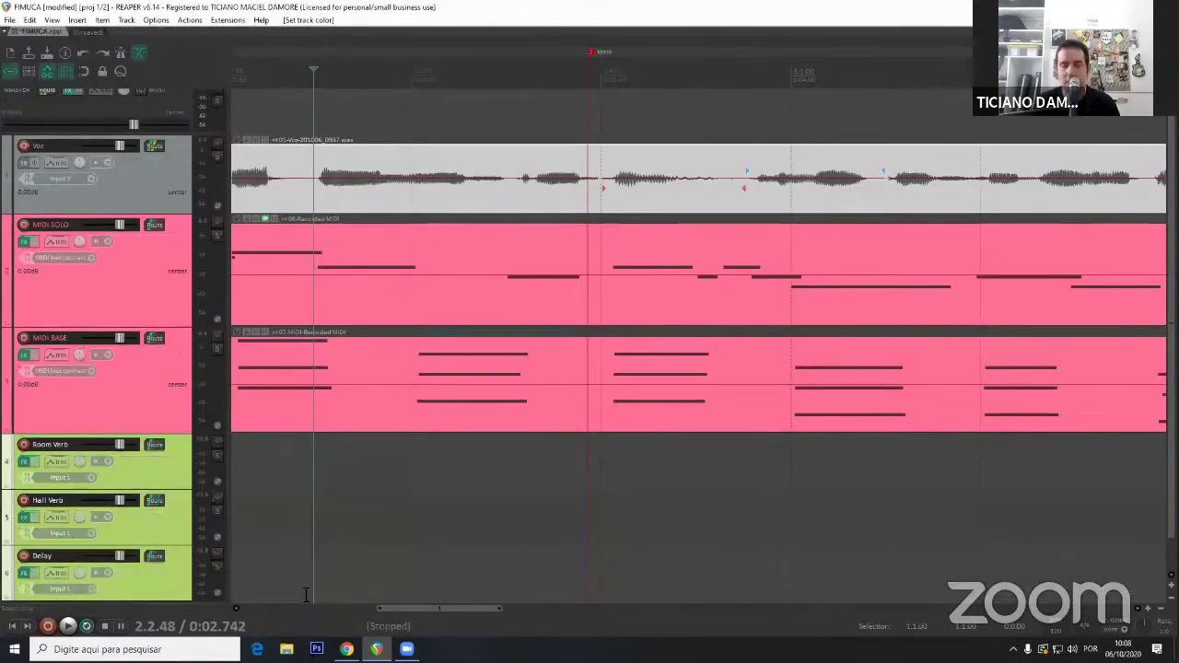
View the Quantize Item Positions options and close them without processing.
key("ctrl+q")
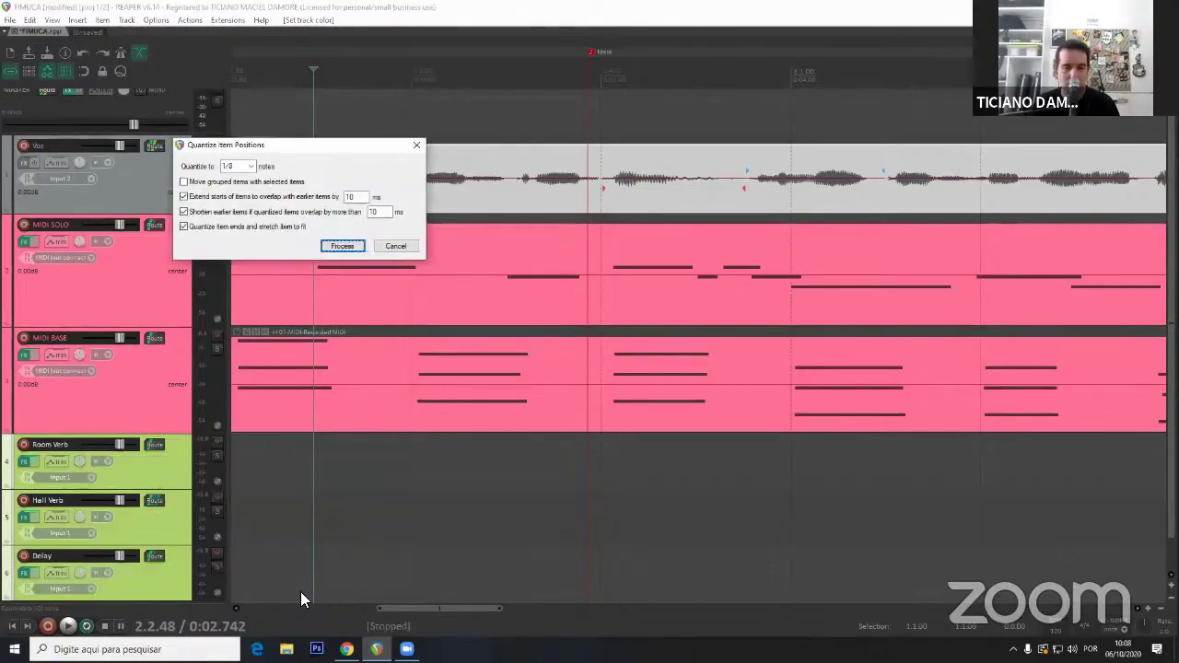
left_click(402, 249)
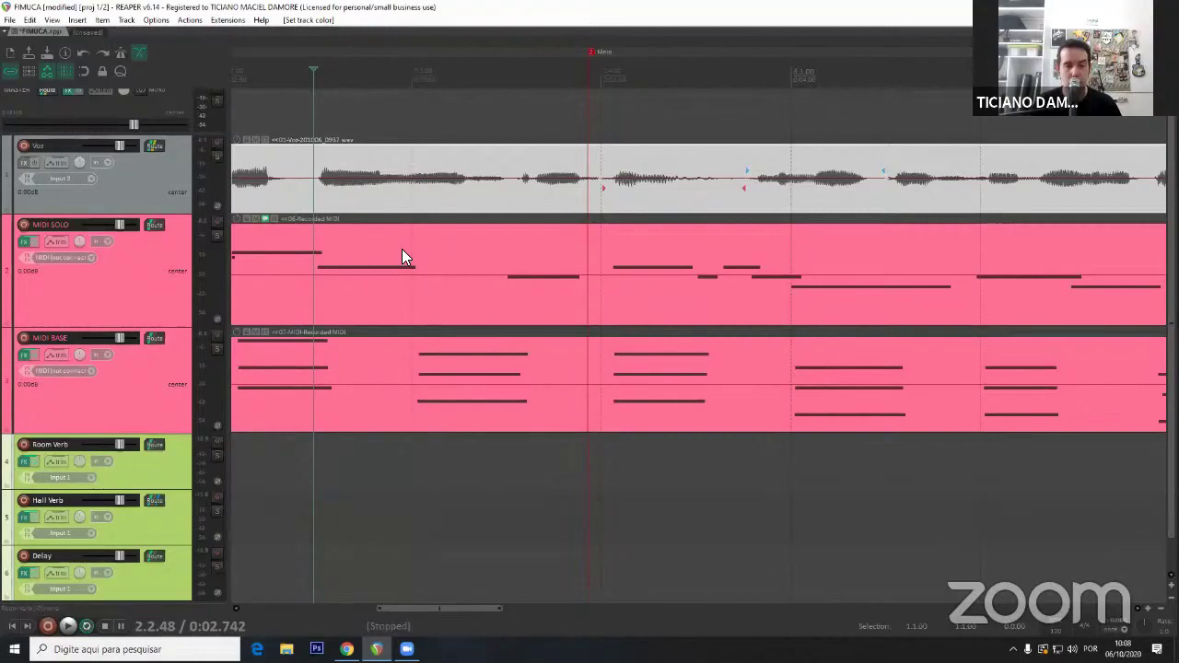
Add the ReaEQ (Cockos) effect to the Voz track and move its window clear of the vocal waveform.
left_click(23, 164)
key("BackSpace")
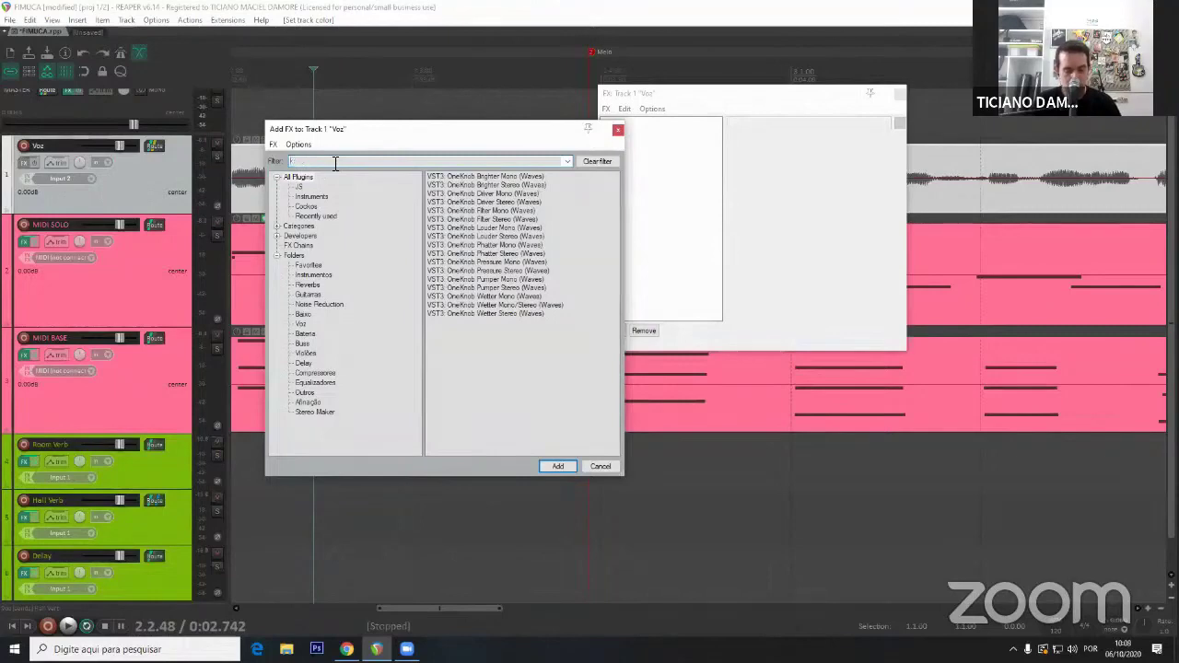
type("rea")
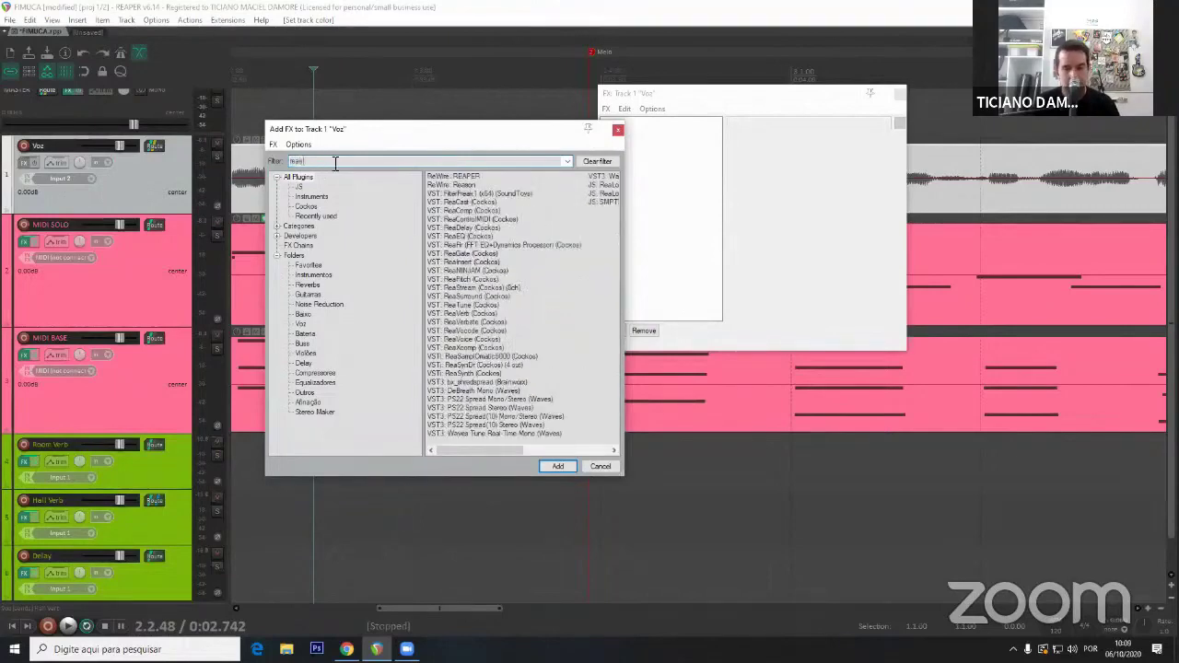
type("eq")
left_click(461, 173)
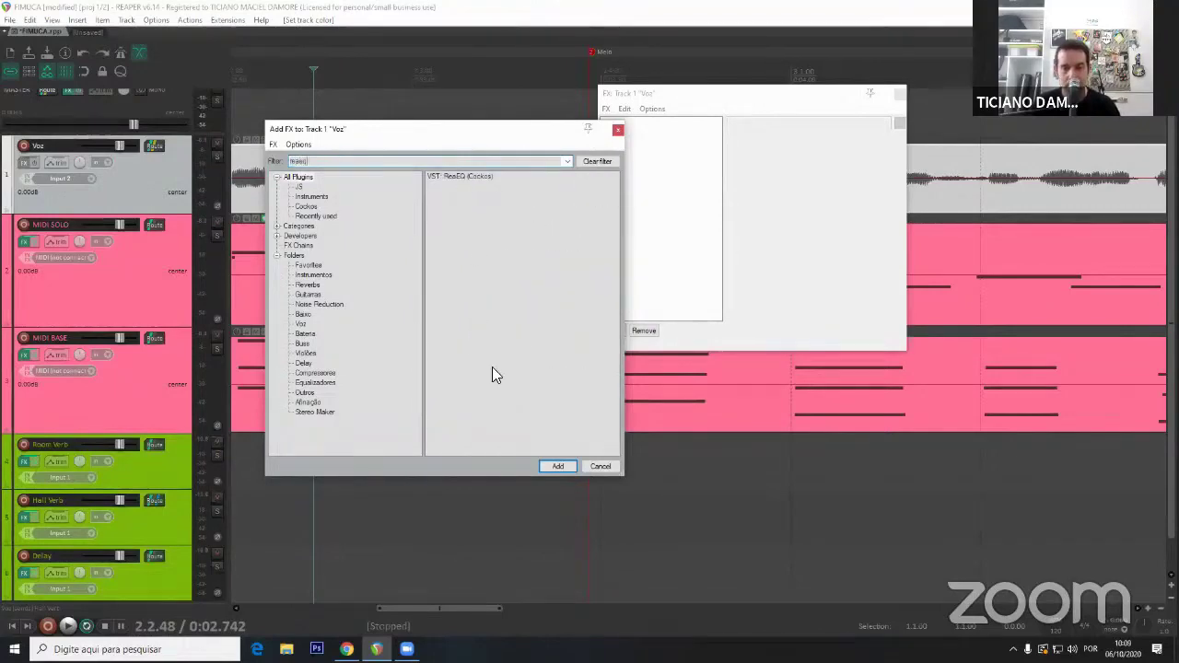
left_click(559, 466)
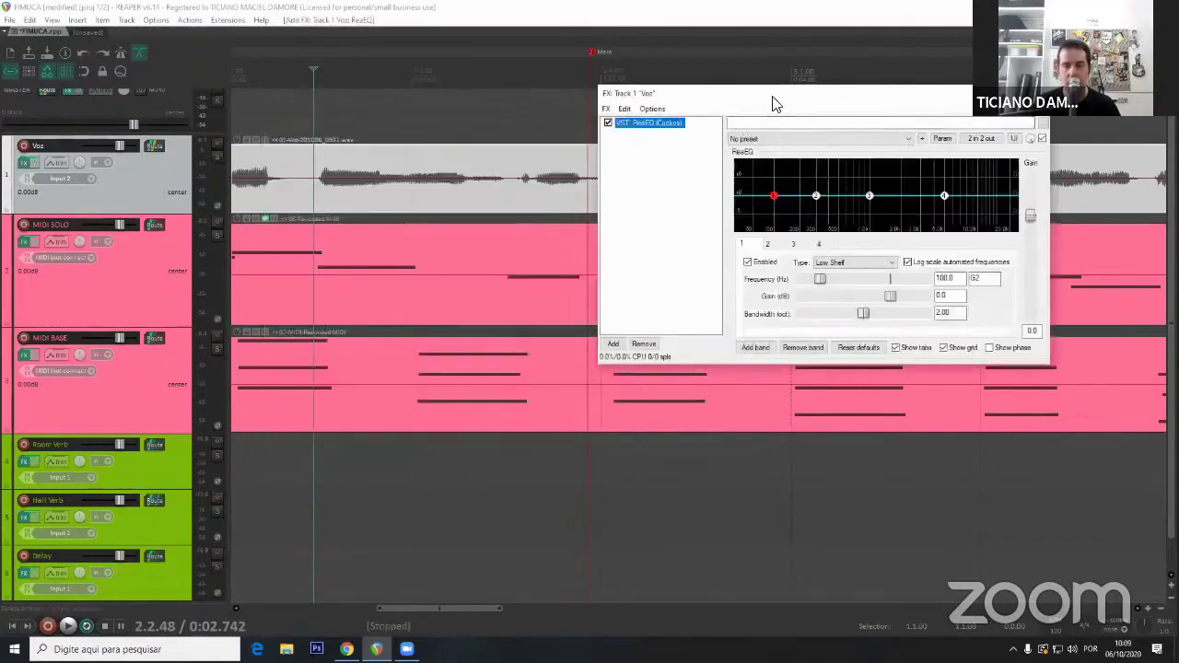
left_click_drag(771, 97, 471, 232)
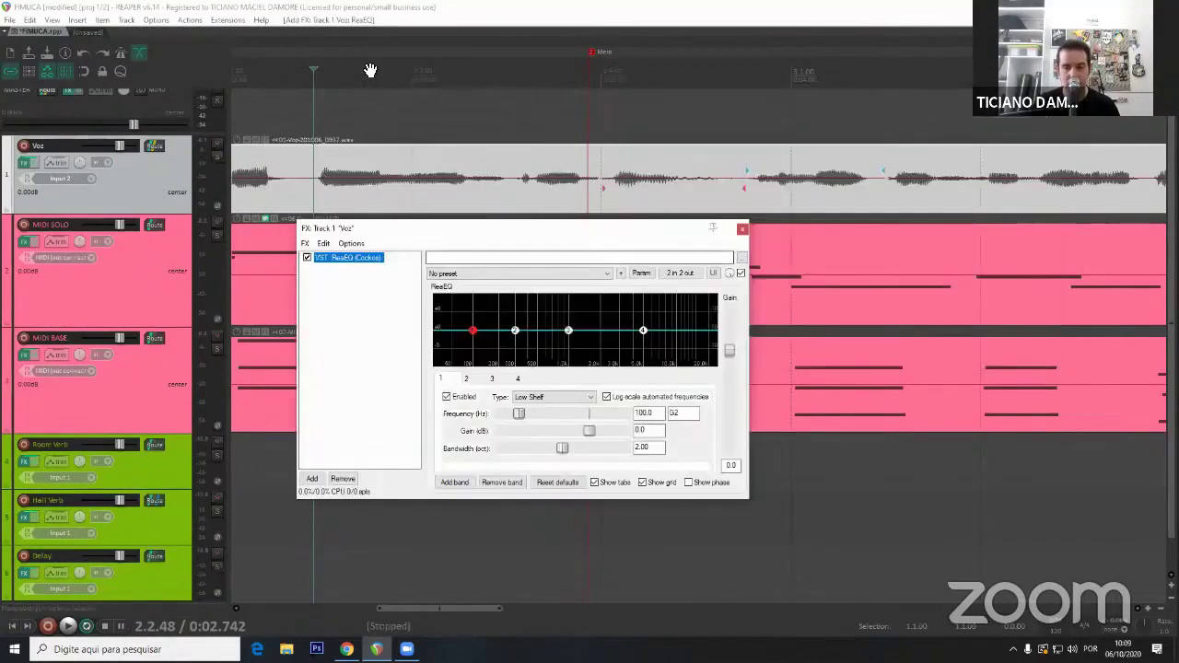
Play the project from the start to watch the vocal's spectrum in ReaEQ, then stop playback.
left_click(367, 70)
key("Home")
key("space")
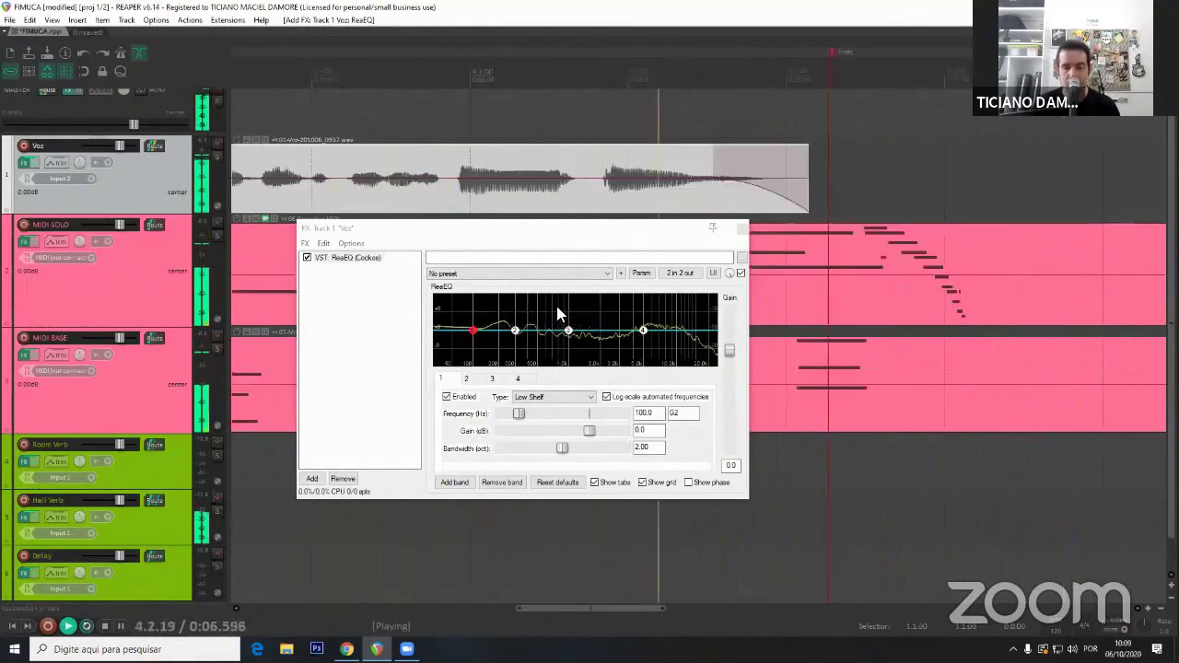
key("space")
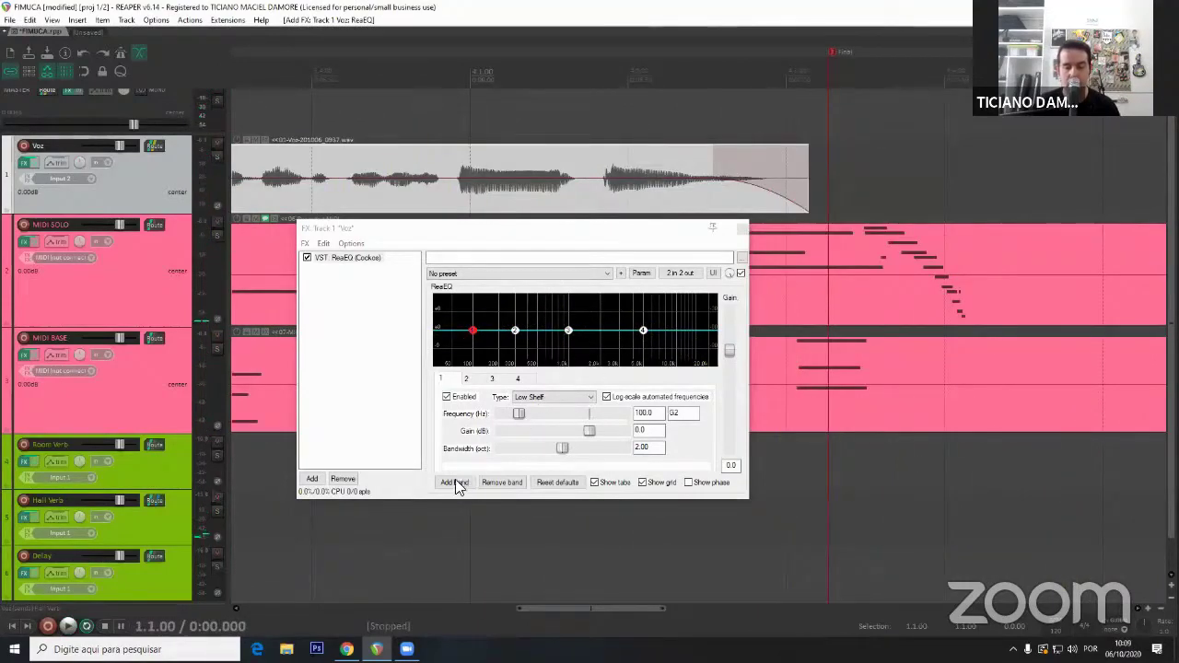
Add two more bands to the vocal's ReaEQ and add the ReaComp (Cockos) effect to the Voz track.
left_click(457, 483)
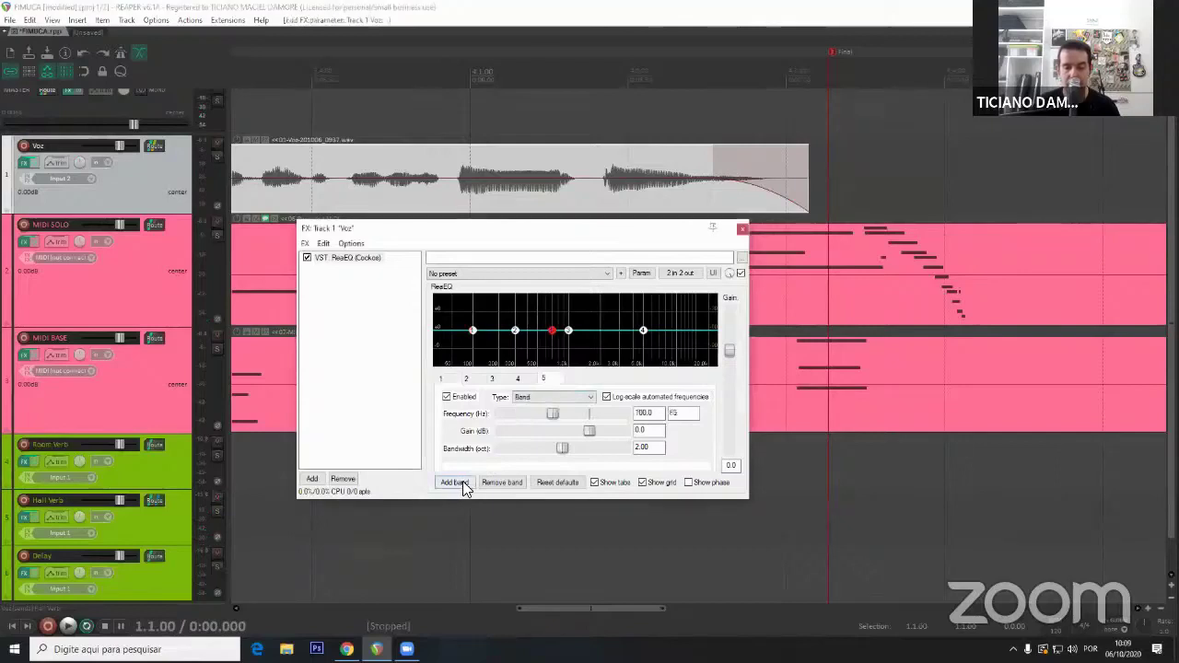
left_click(463, 486)
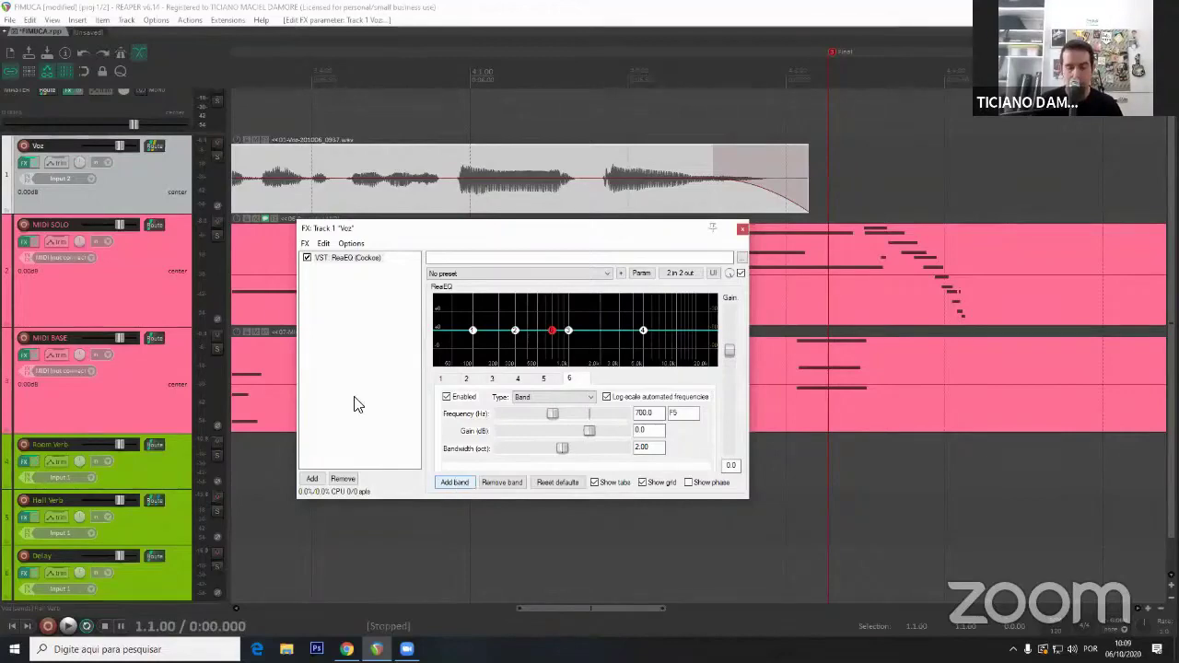
left_click(313, 479)
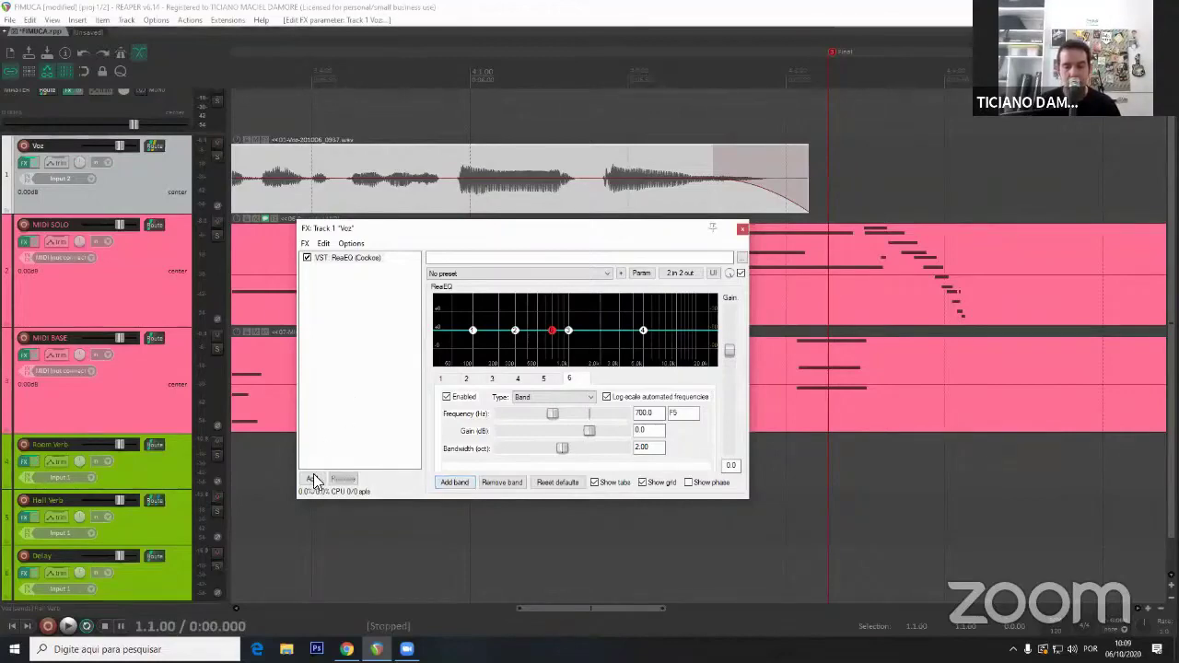
type("reacomp")
double_click(449, 178)
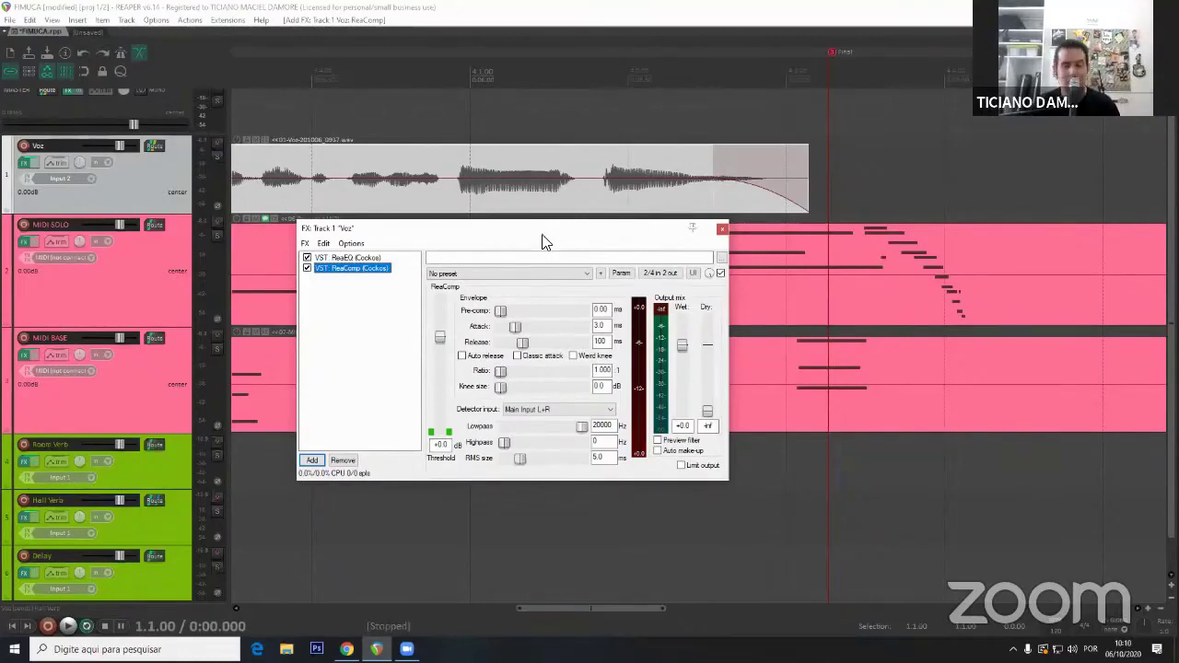
Add the ReaTune (Cockos) effect to the Voz track after ReaComp.
left_click(386, 334)
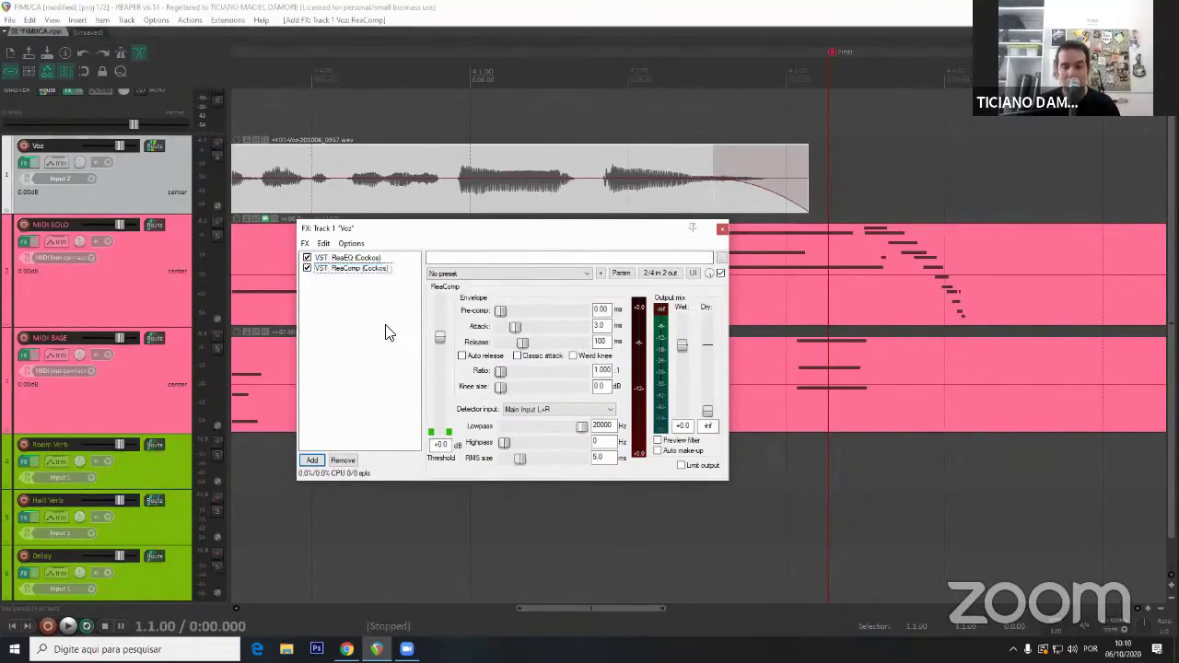
left_click(312, 460)
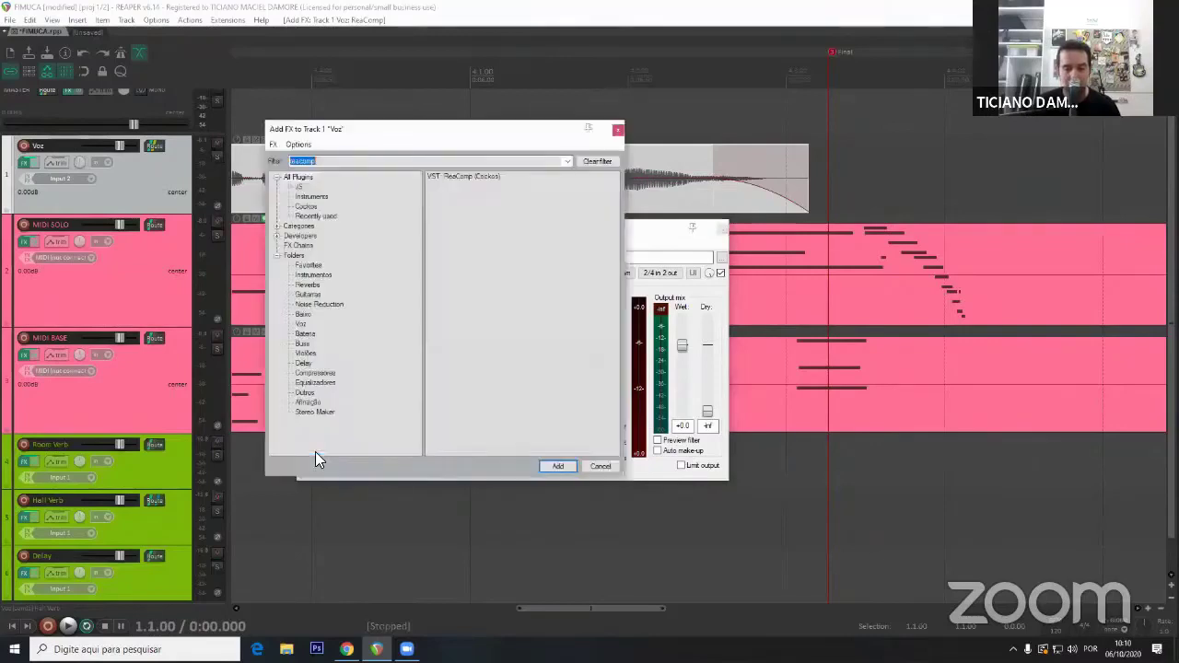
type("reatune")
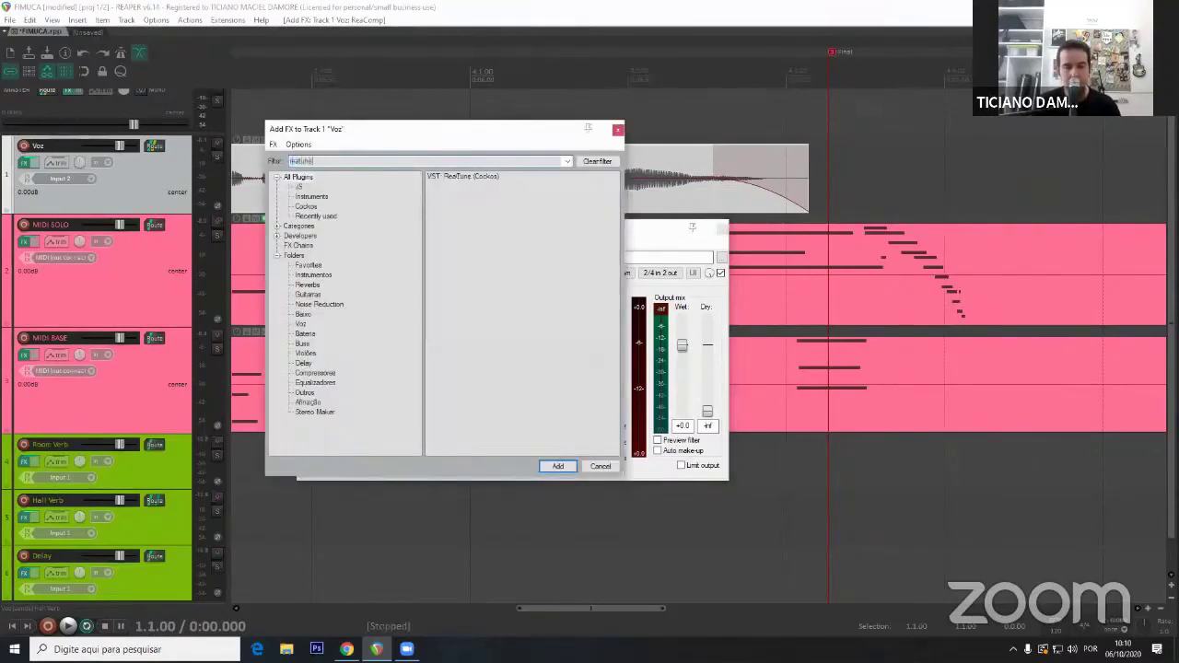
double_click(477, 175)
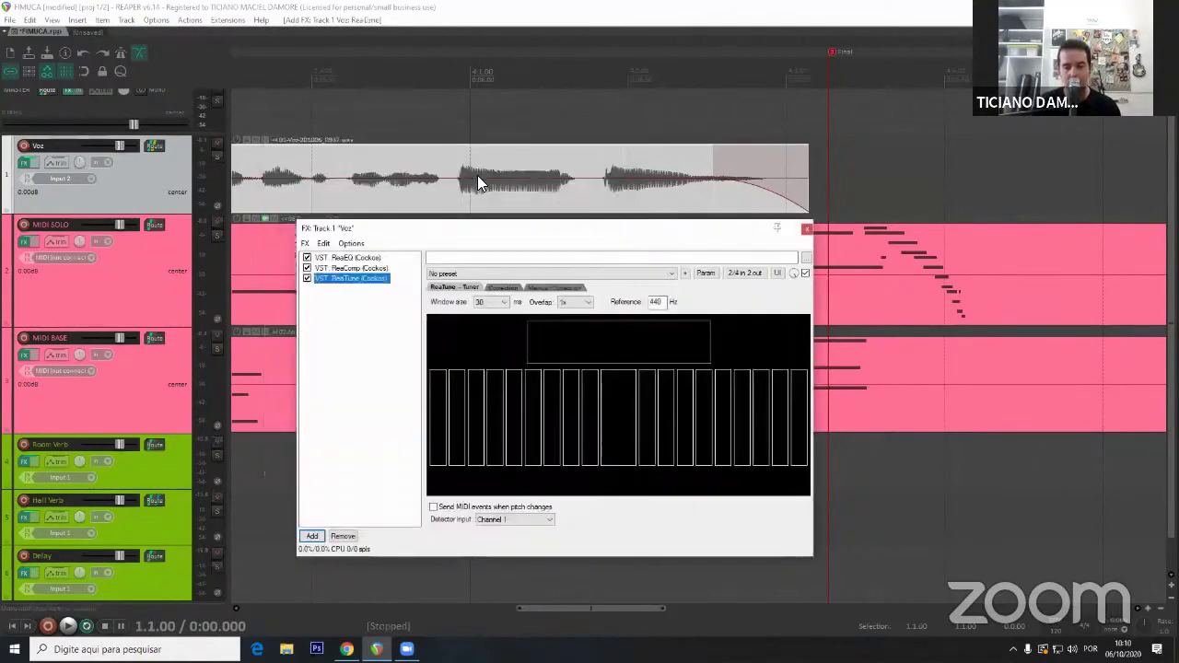
Play the project to watch the vocal's pitch in the ReaTune tuner, then stop playback.
left_click(452, 286)
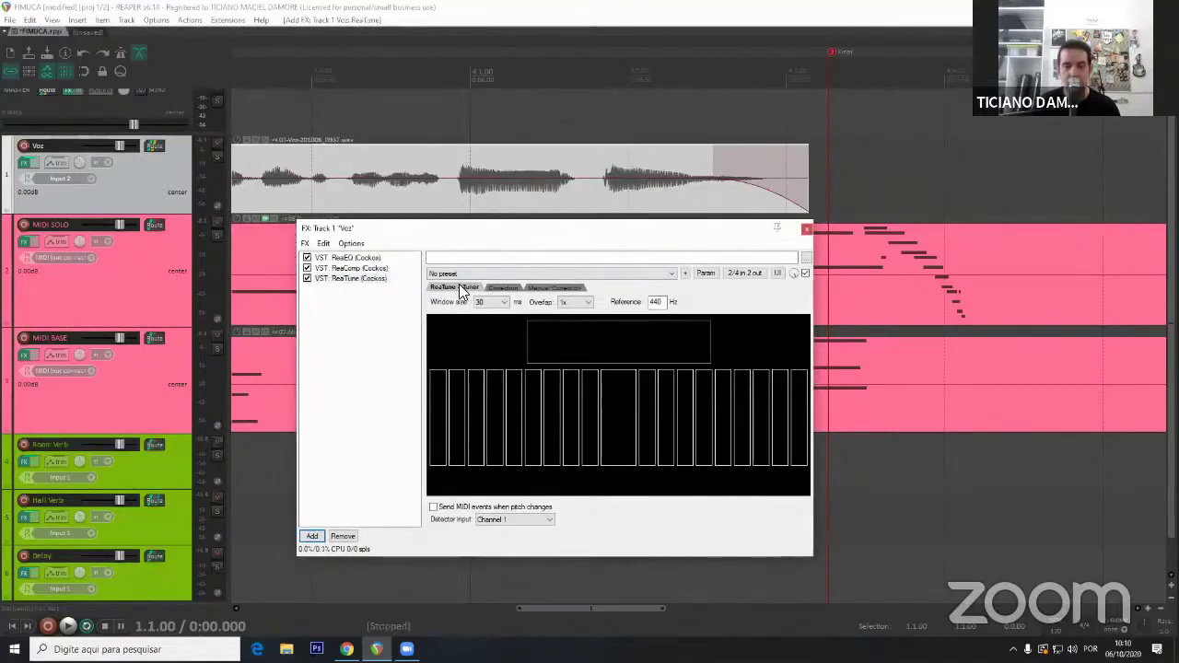
key("space")
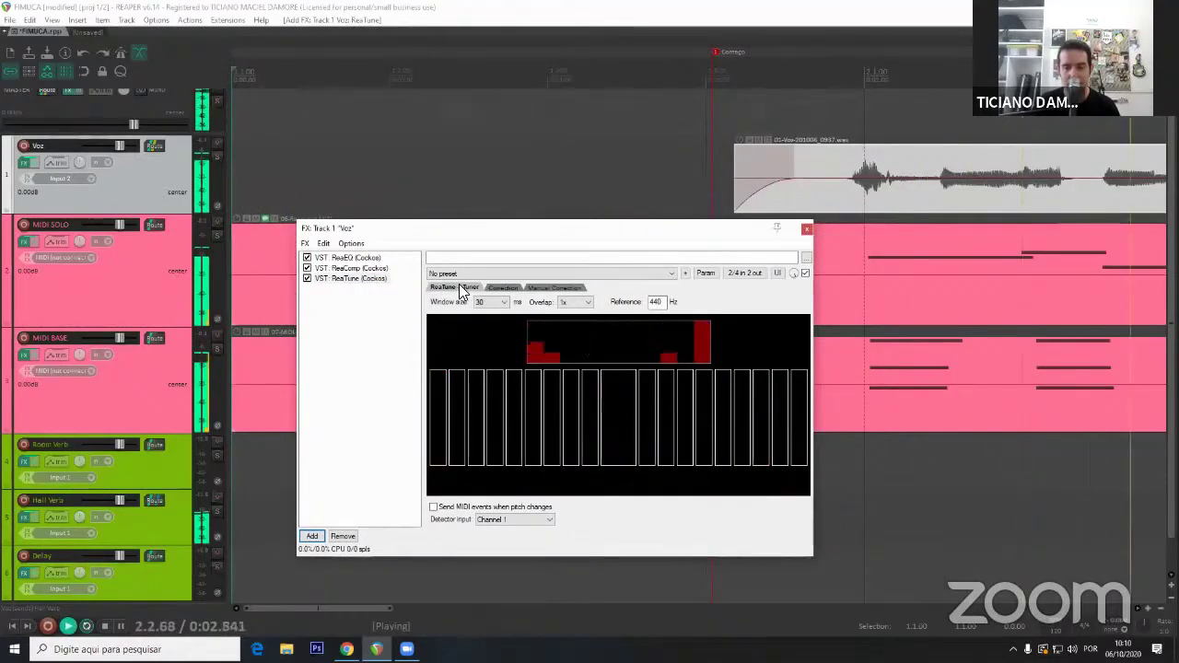
key("space")
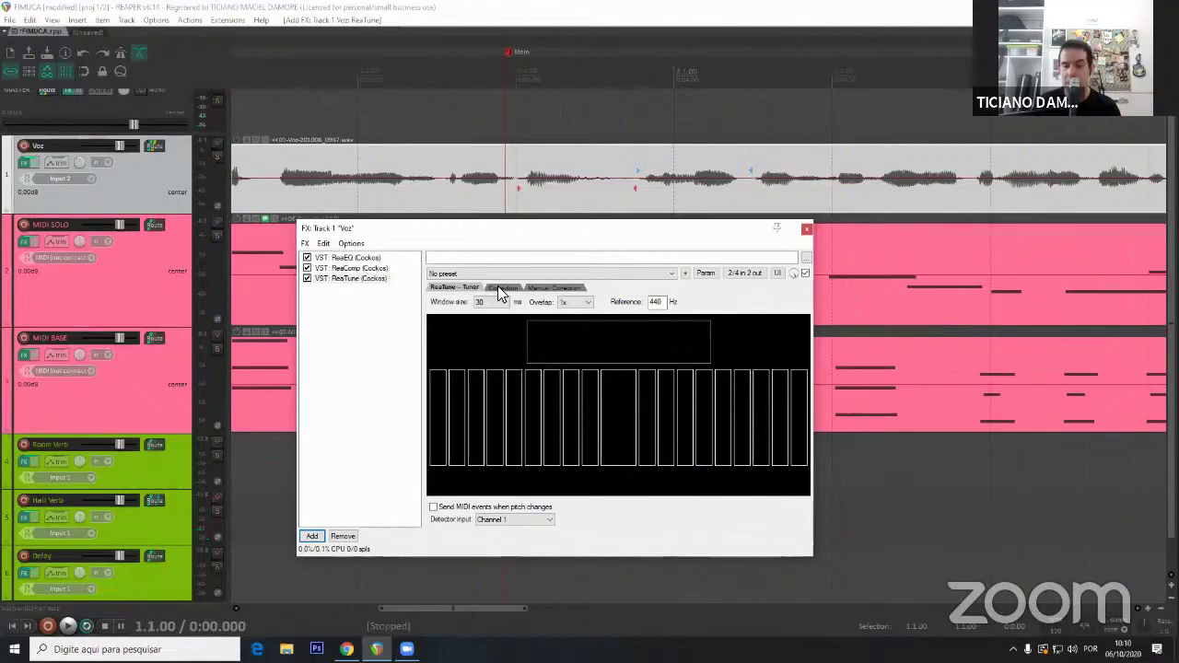
Enable automatic pitch correction in ReaTune with the key of A Minor, and play the project to hear the corrected vocal.
left_click(498, 288)
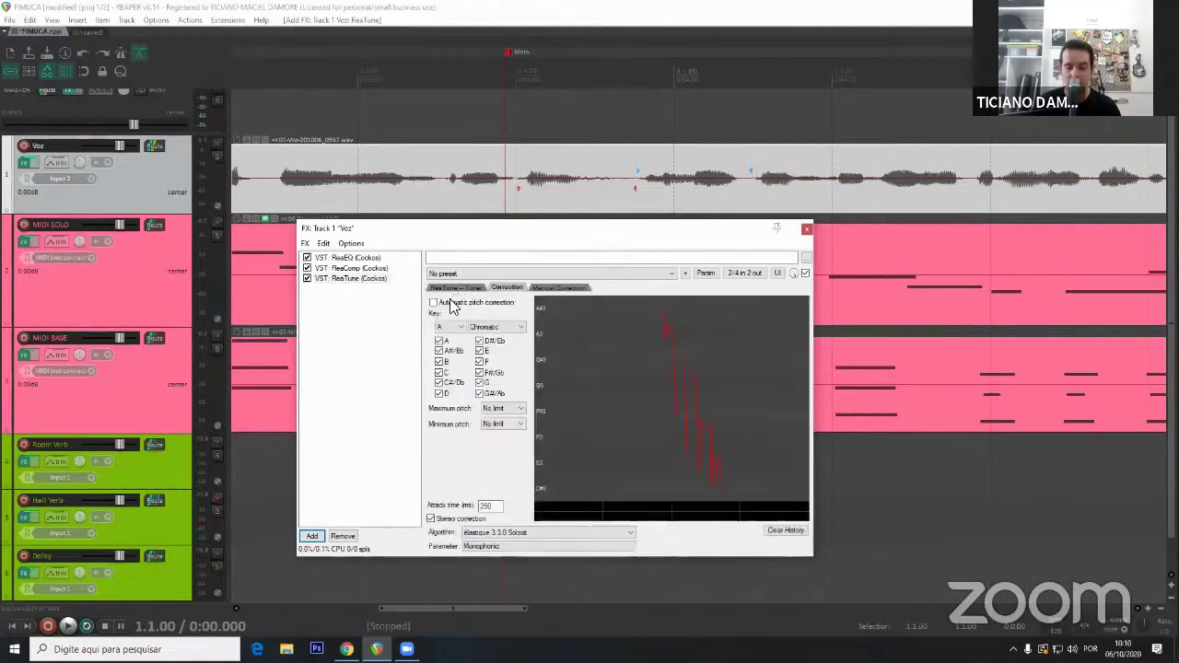
left_click(451, 307)
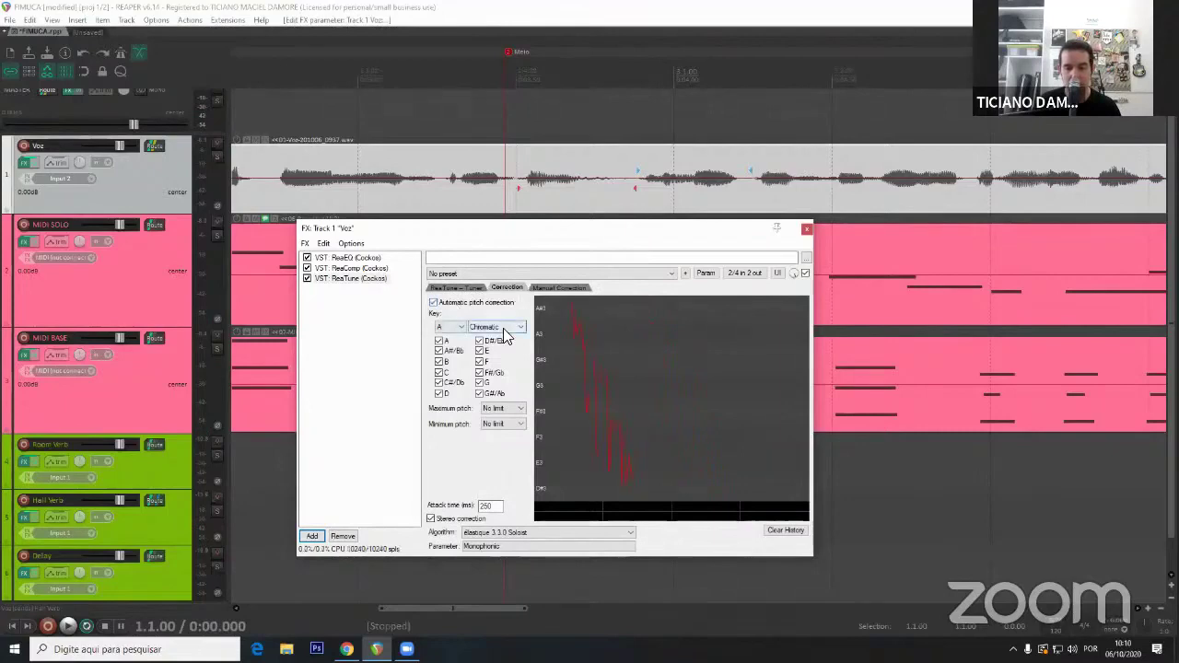
left_click(501, 328)
left_click(491, 346)
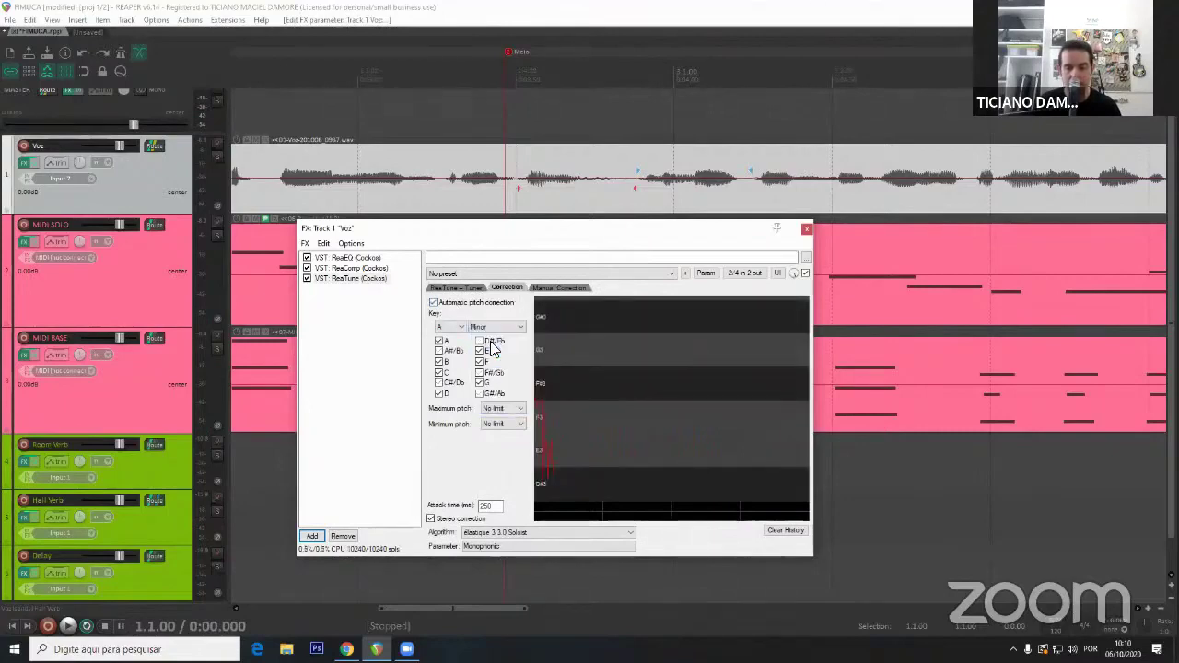
key("space")
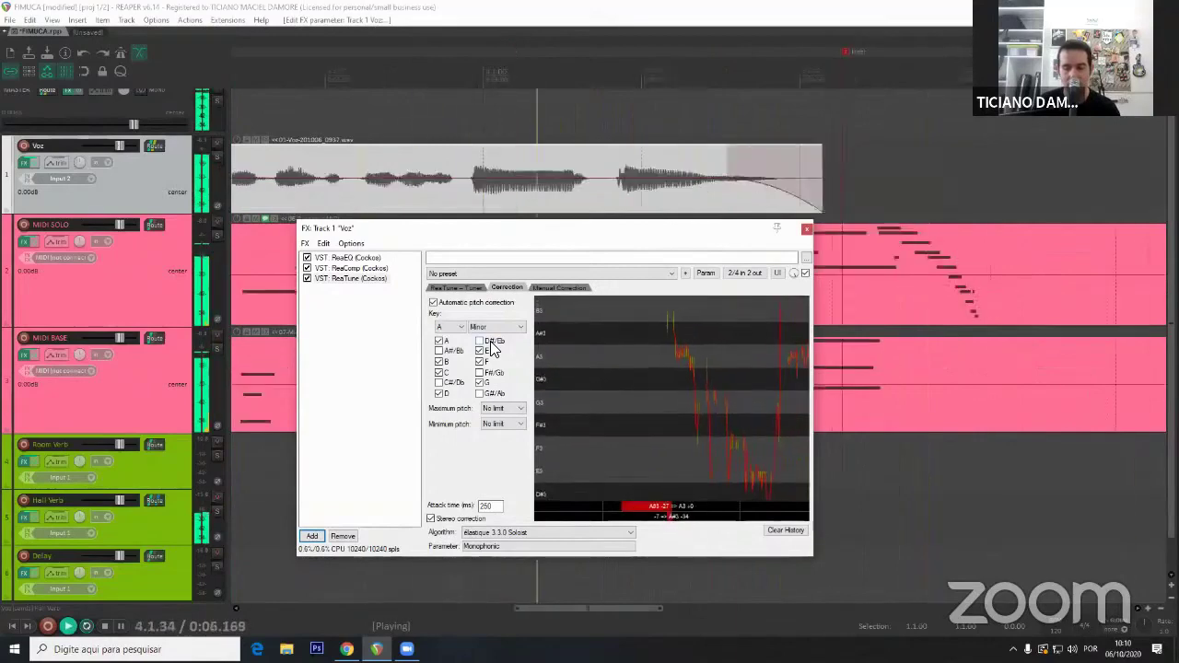
key("space")
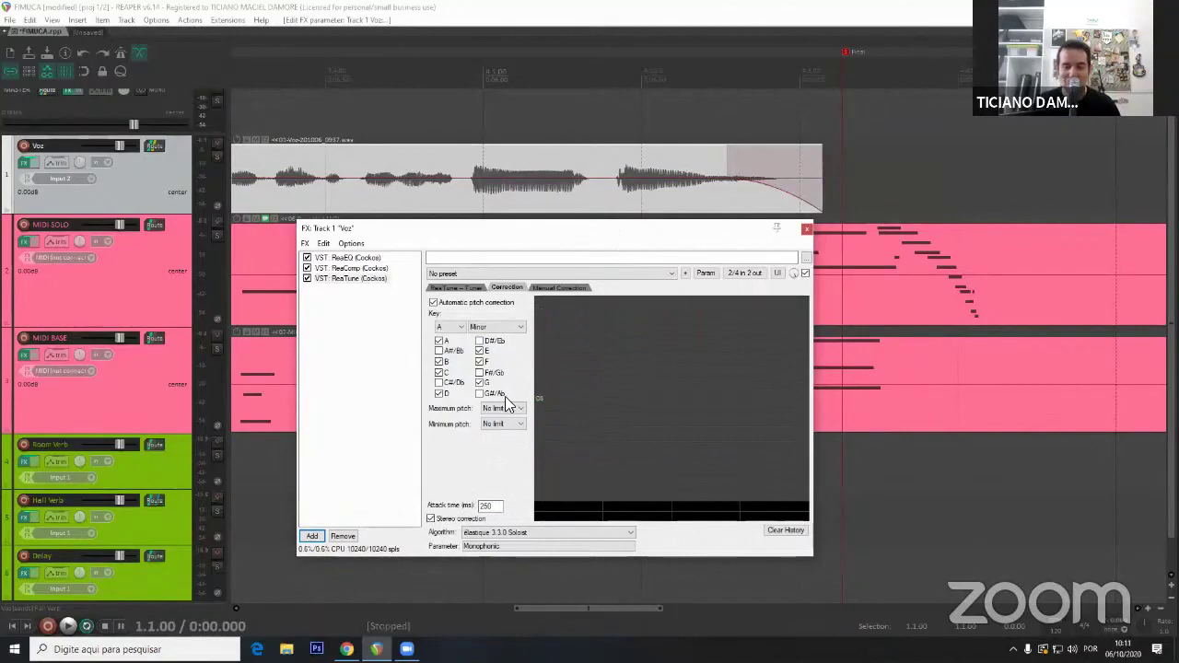
Enable manual correction with pitch tracking in ReaTune, play the vocal to capture its pitch, and draw a correction segment at A3 over the first note.
left_click(564, 287)
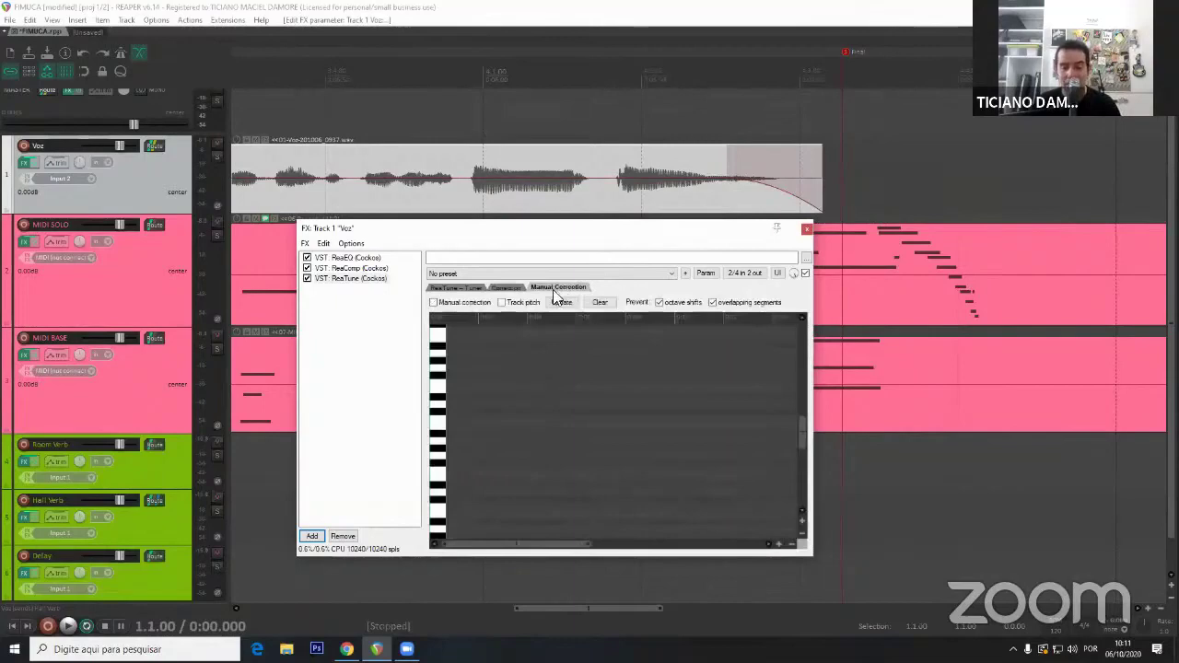
key("space")
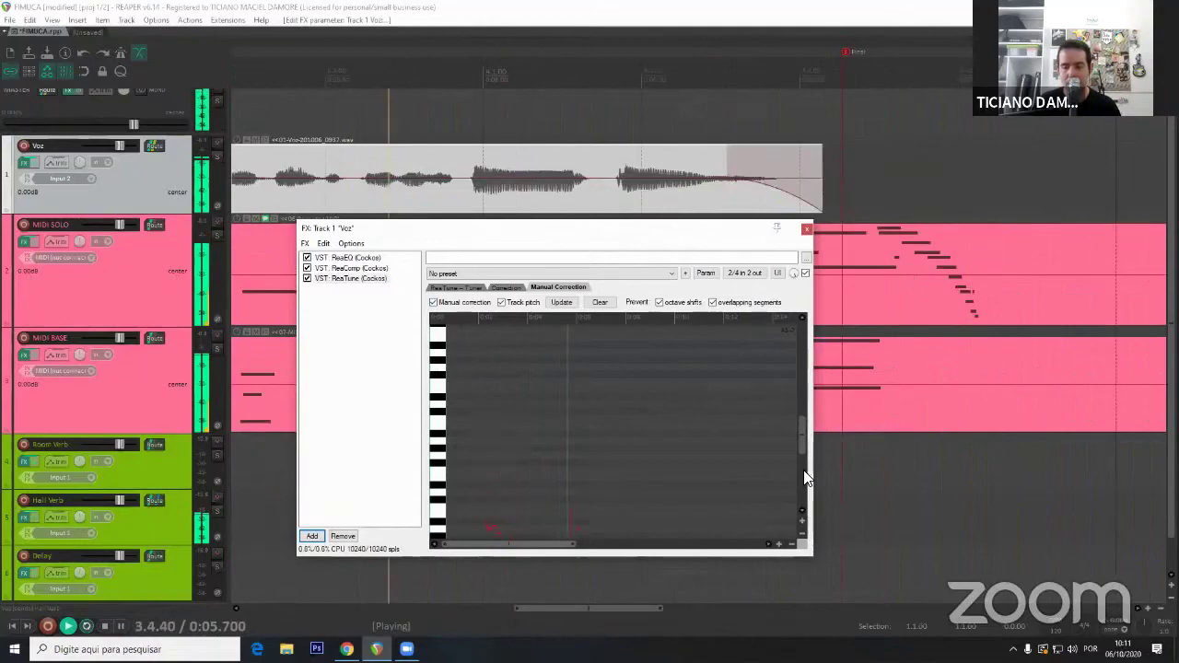
key("space")
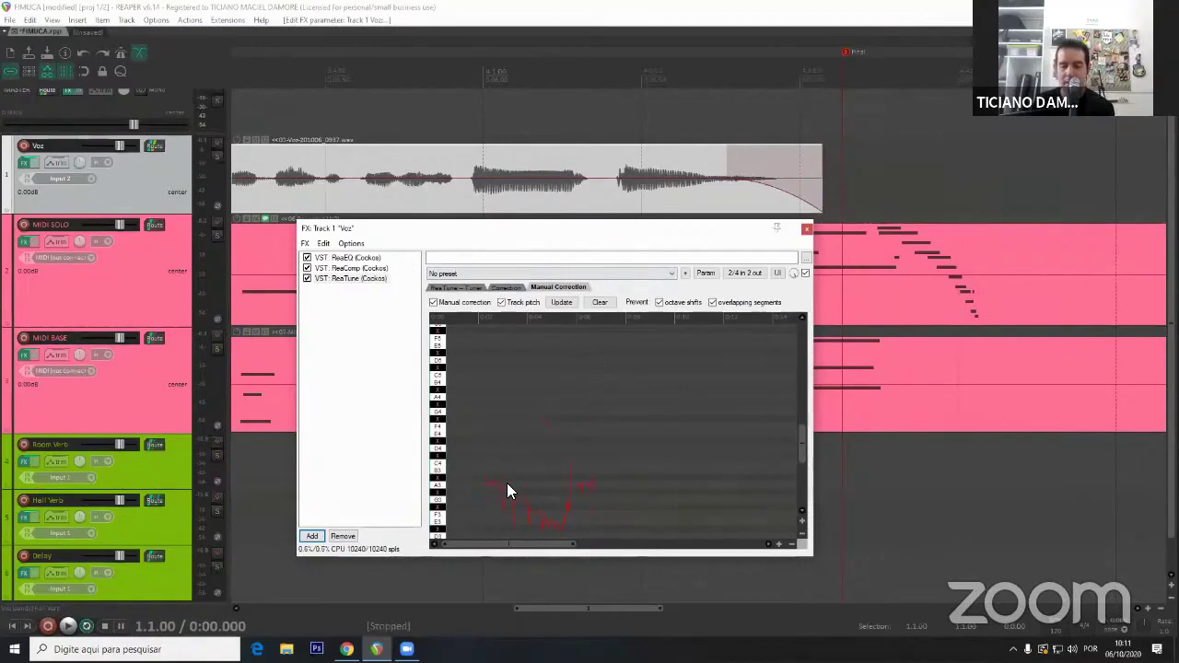
left_click_drag(488, 481, 508, 483)
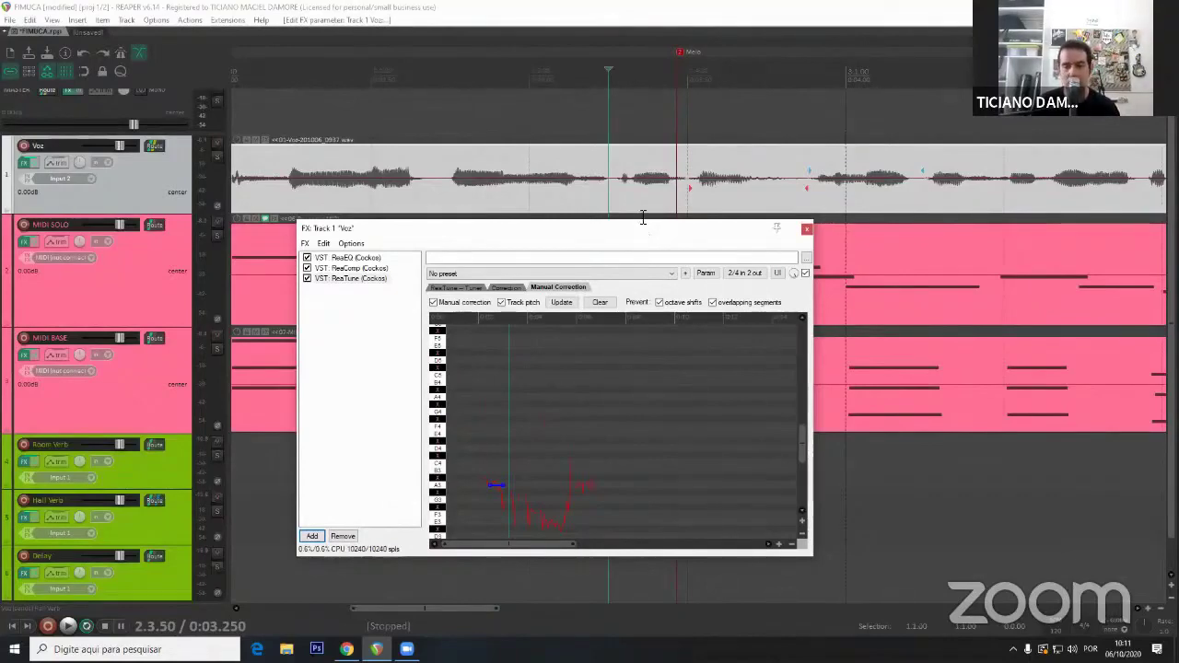
Close and reopen the Voz track's effects chain, and add the ReaVerb (Cockos) effect.
left_click(805, 228)
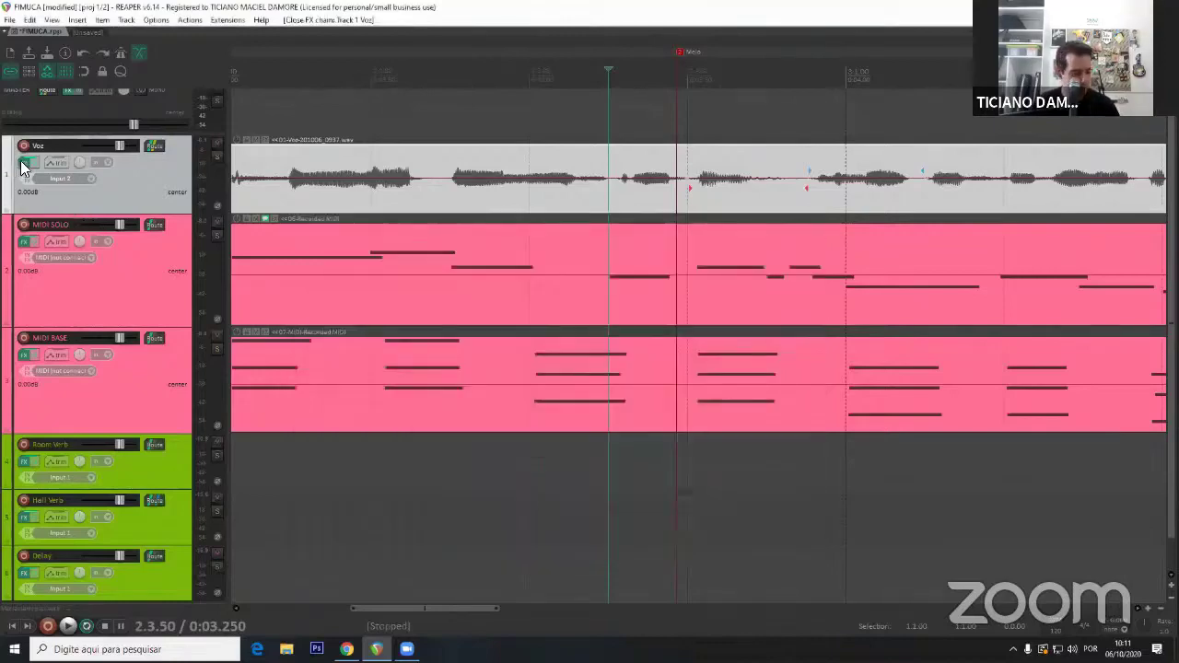
left_click(23, 165)
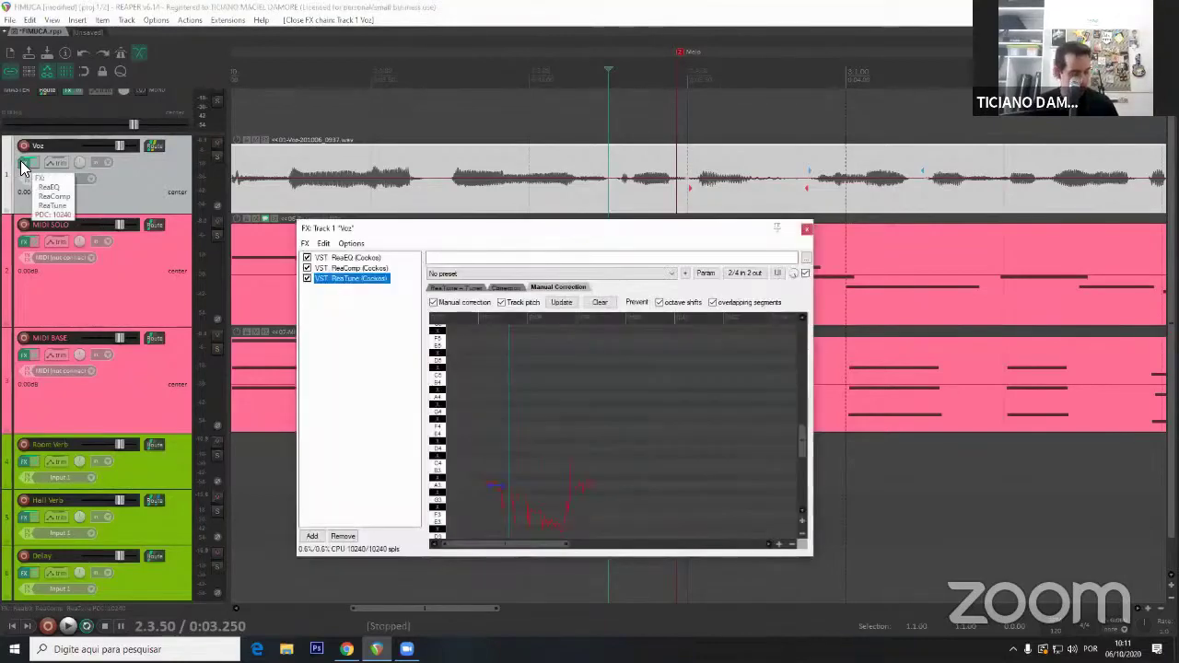
left_click(313, 536)
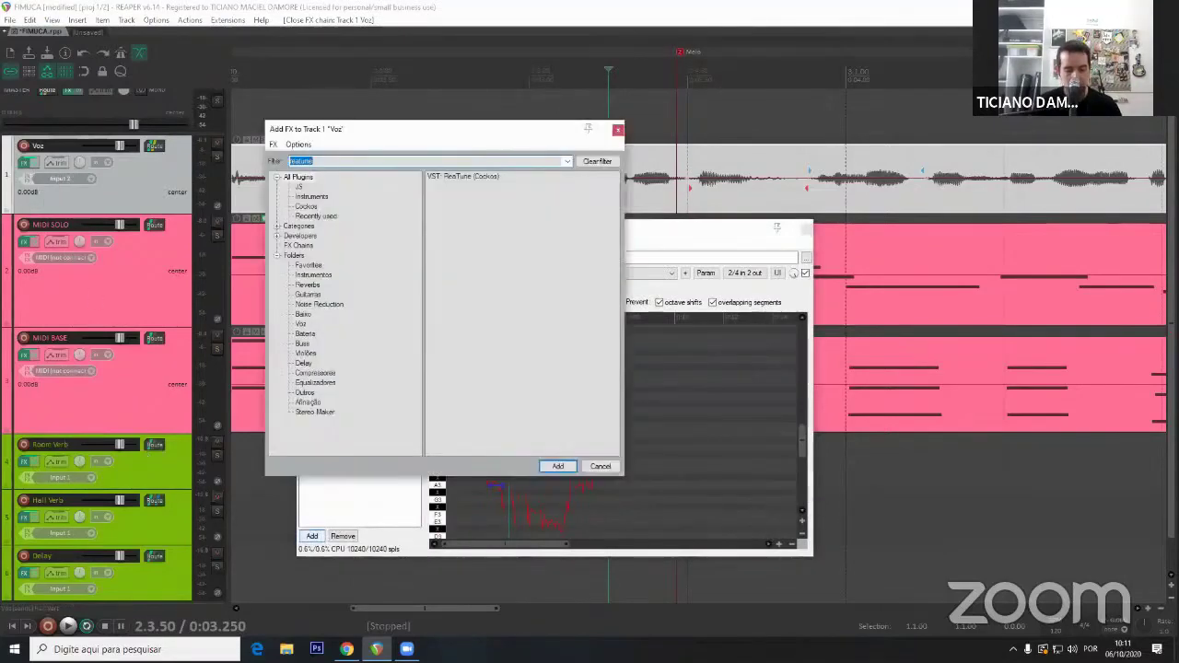
type("reaverb")
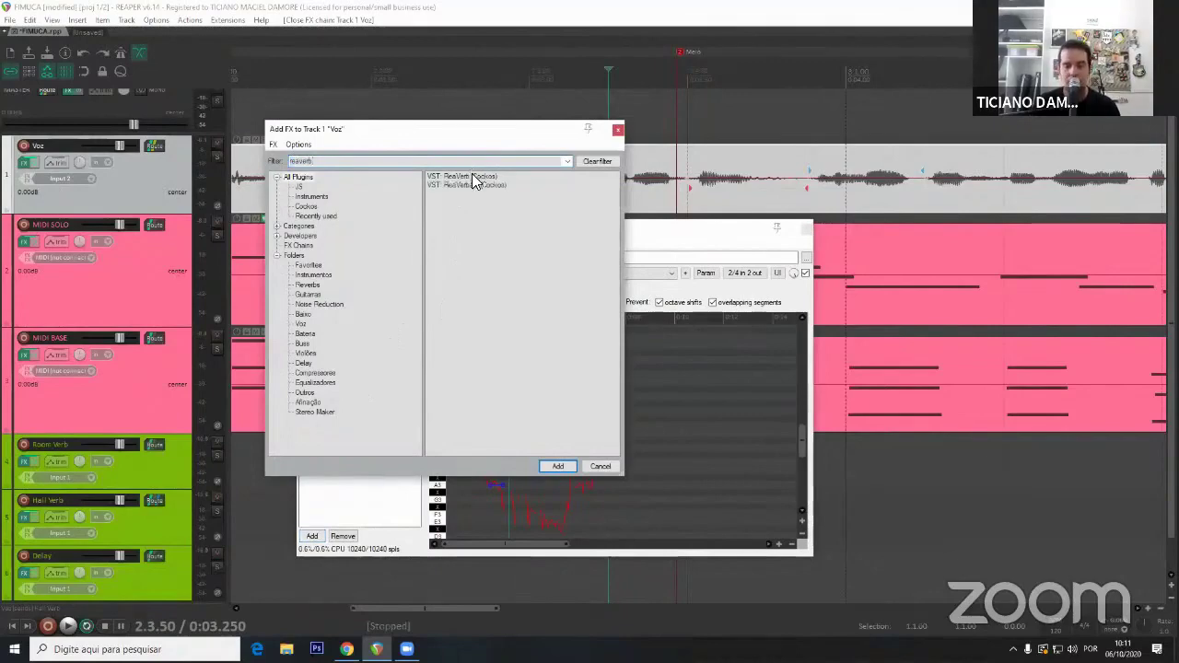
key("Return")
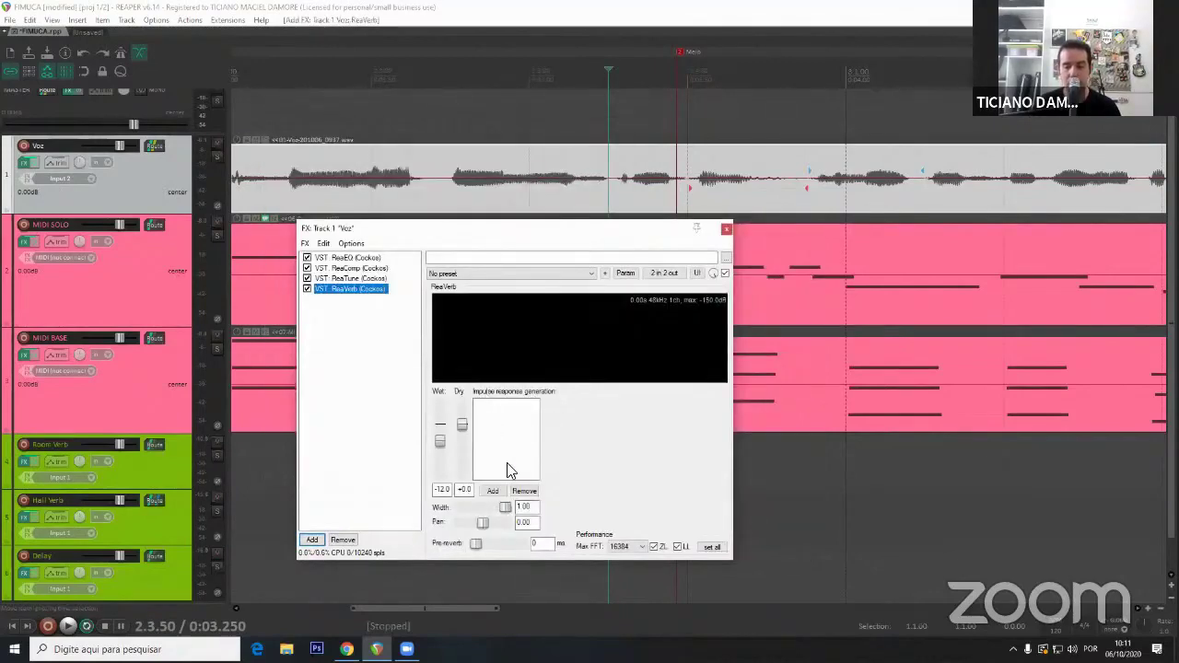
Add a File impulse response generator to ReaVerb, view the impulses in the REVERB folder, and cancel without loading one.
left_click(493, 490)
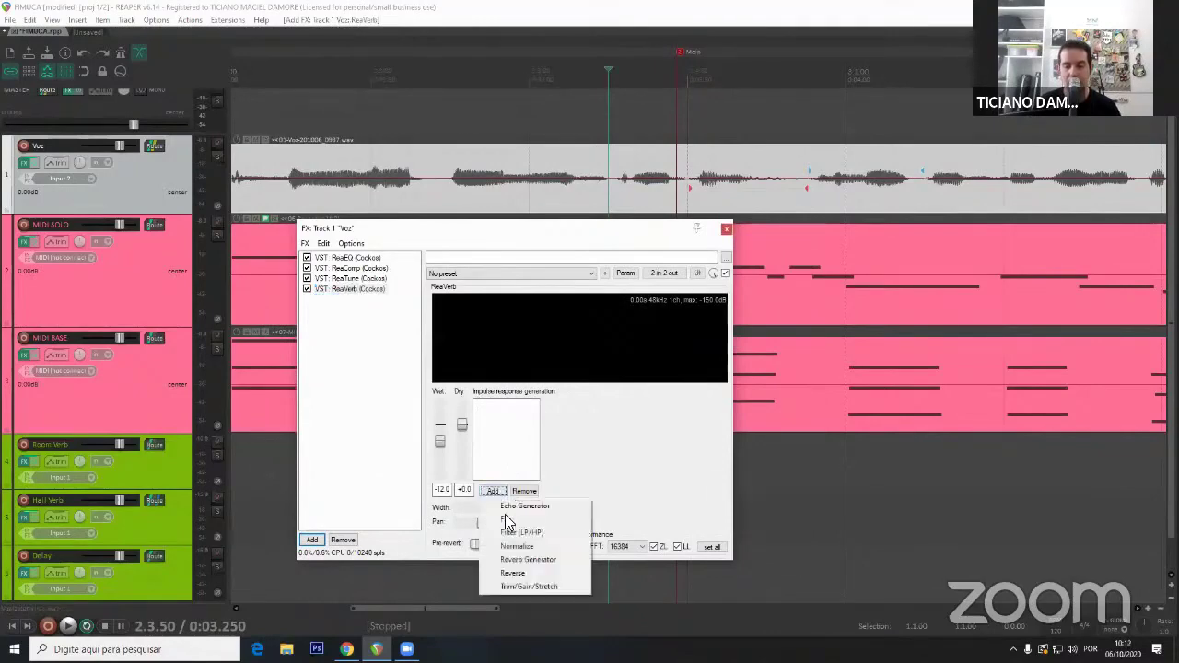
left_click(507, 521)
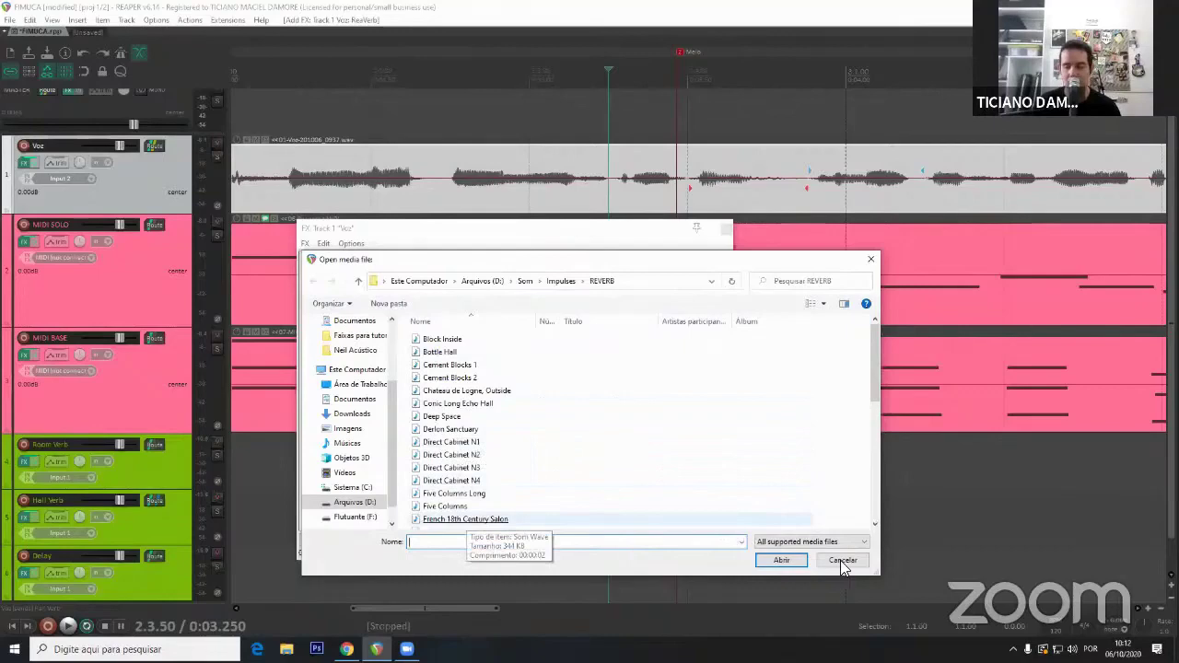
key("Escape")
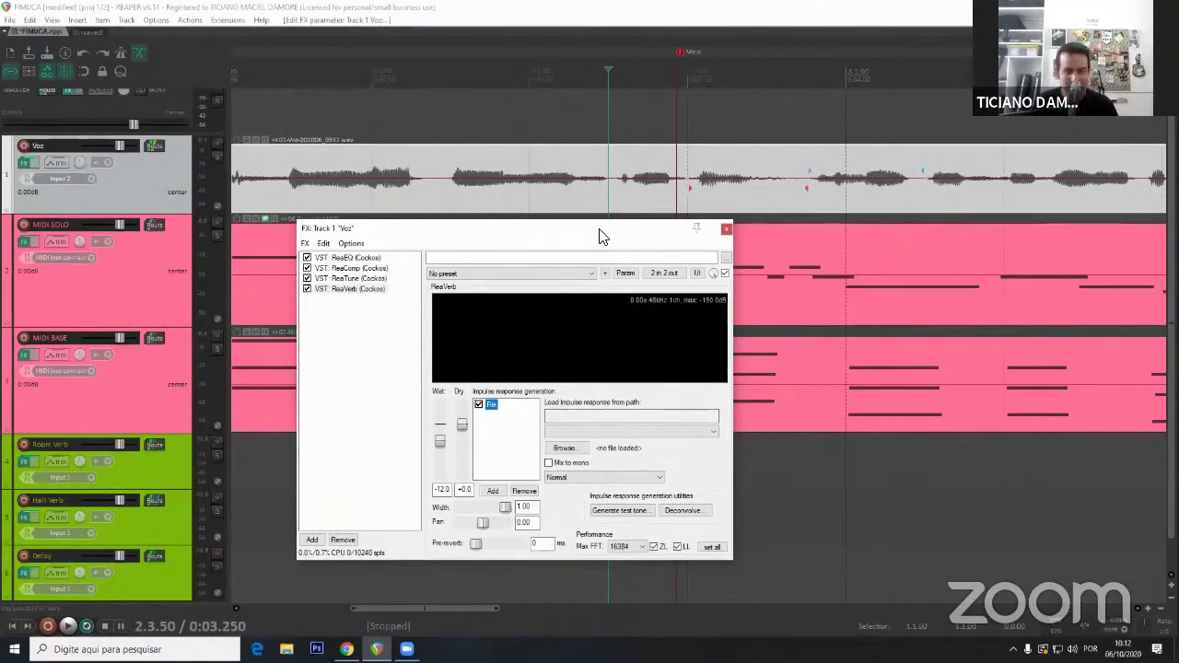
Remove all effects from the Voz track and close its effects chain.
left_click(369, 259)
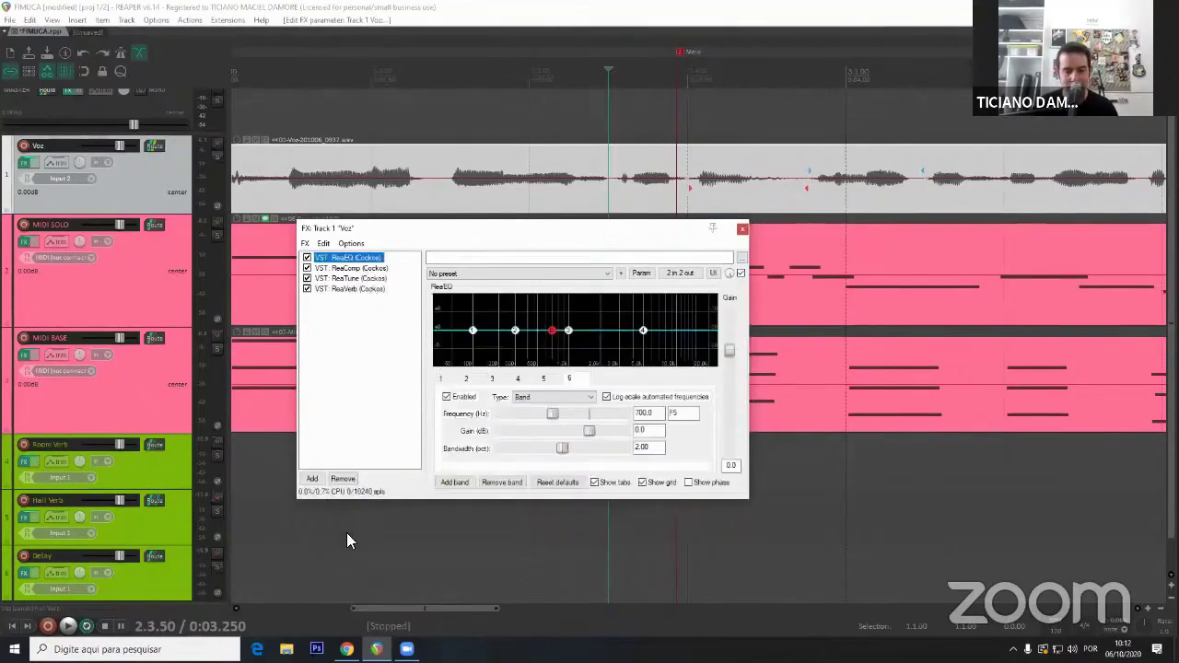
key("ctrl+a")
key("Delete")
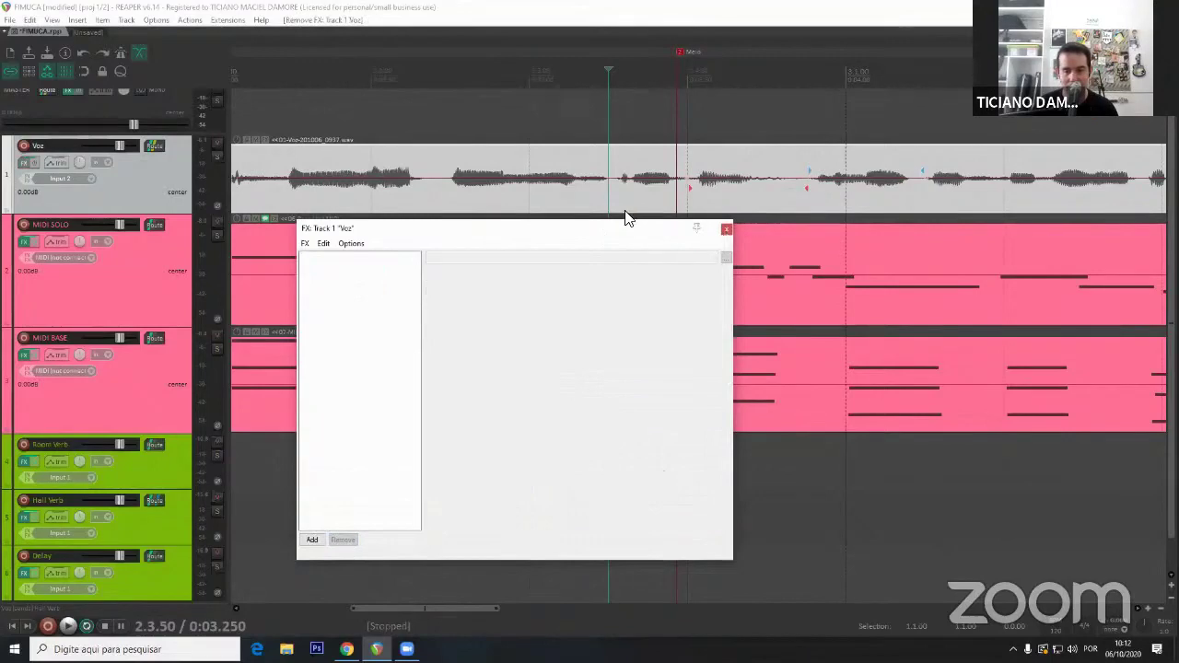
key("Escape")
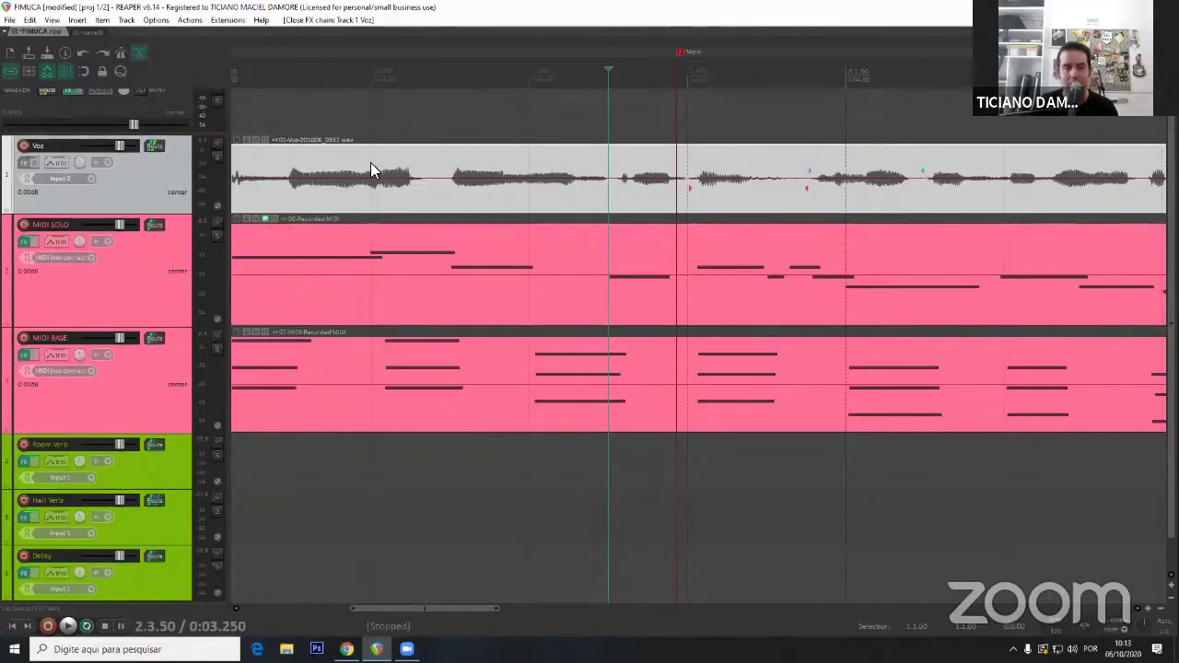
Open the Region/Marker Manager and jump to the Começo marker and the Final marker.
left_click(53, 20)
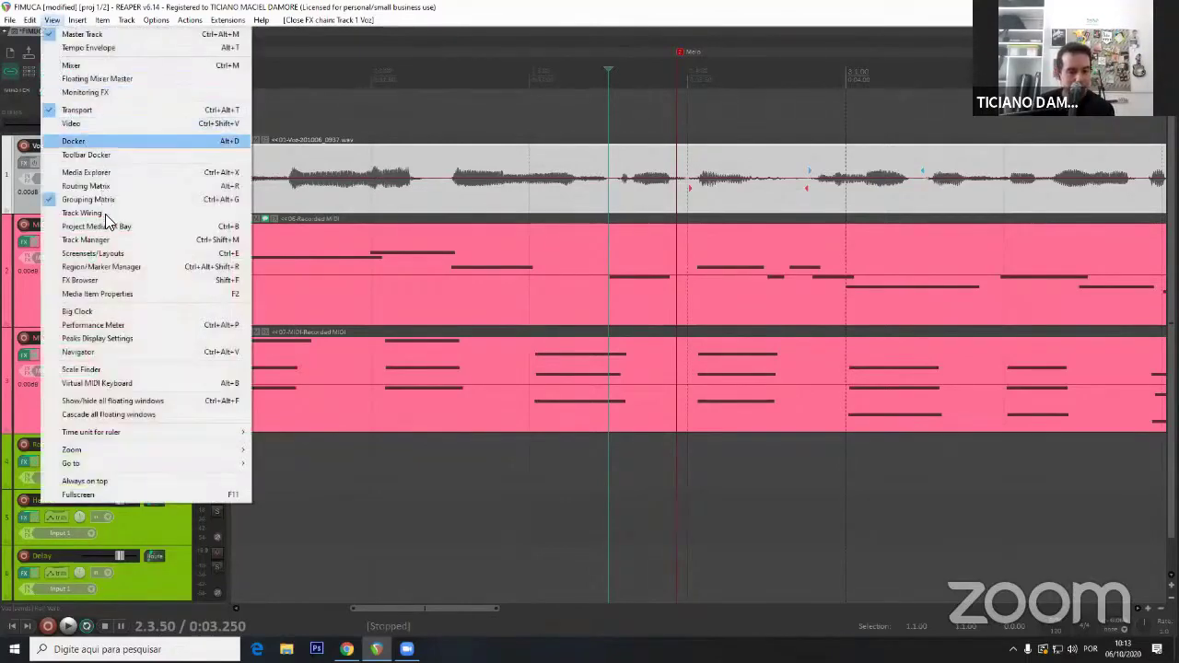
left_click(133, 267)
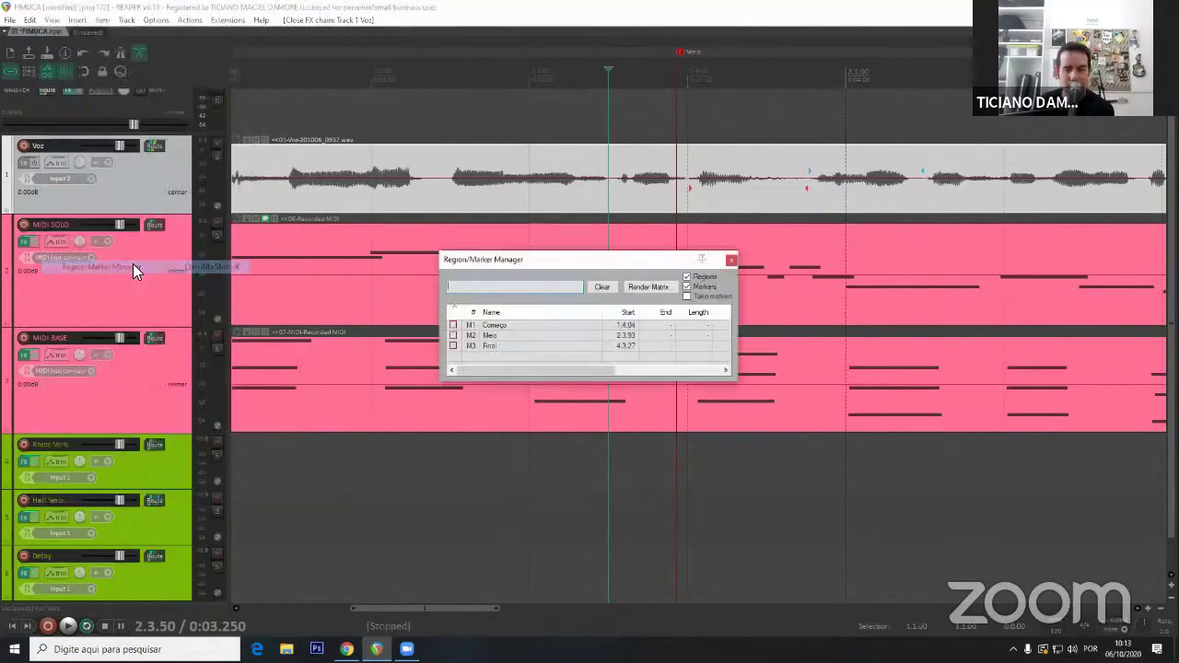
left_click(493, 333)
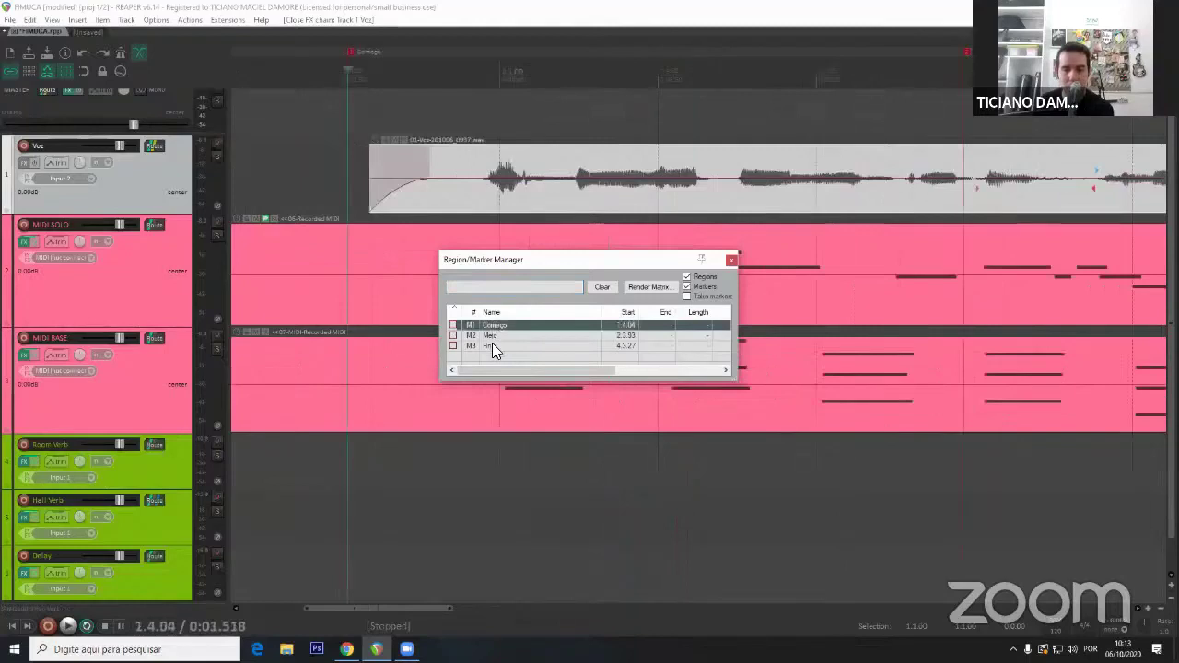
left_click(534, 348)
left_click(534, 346)
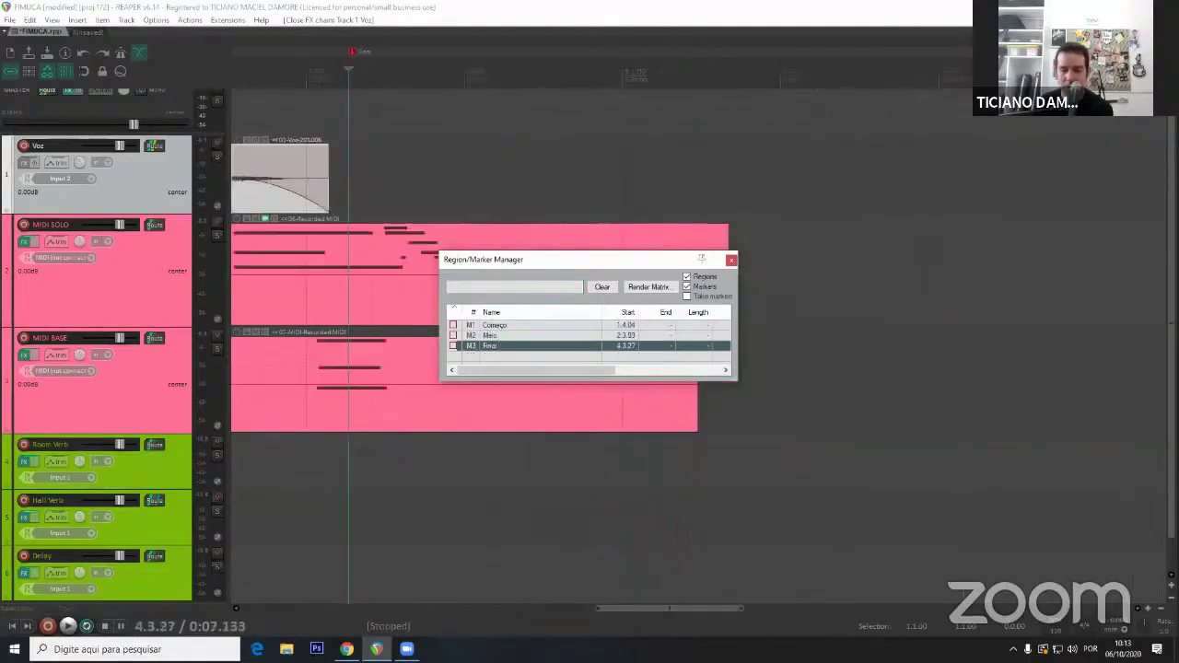
Close the Region/Marker Manager, enter m151 as the destination in the Jump to time/marker/region dialog, and cancel the jump.
left_click(732, 262)
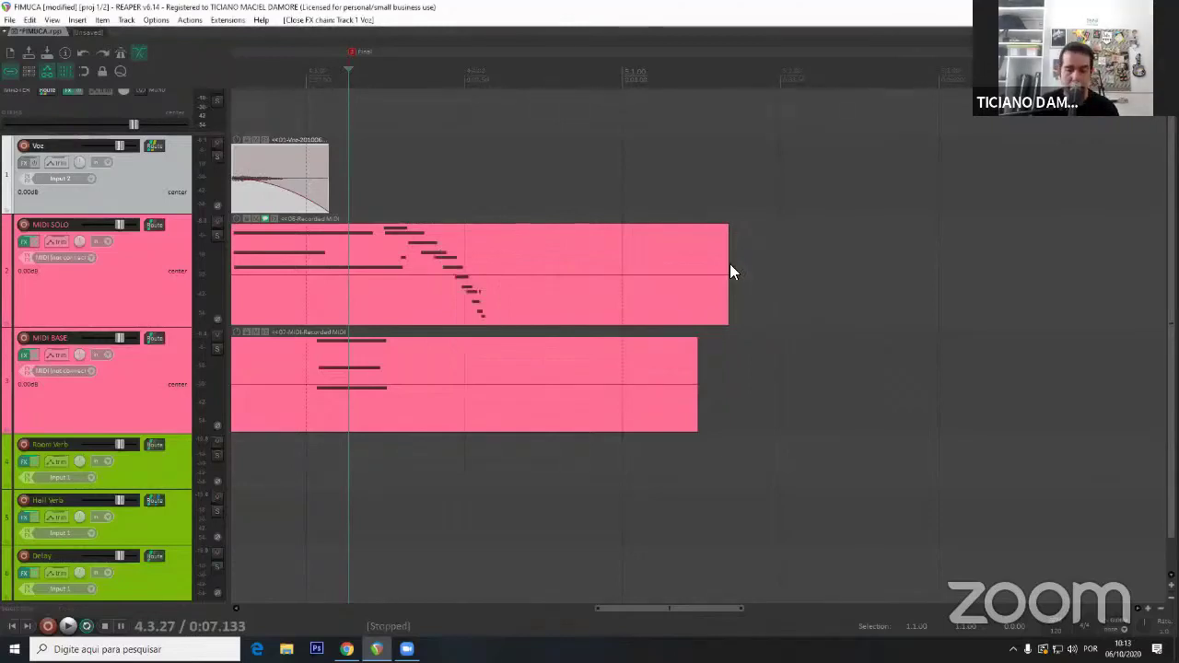
key("ctrl+j")
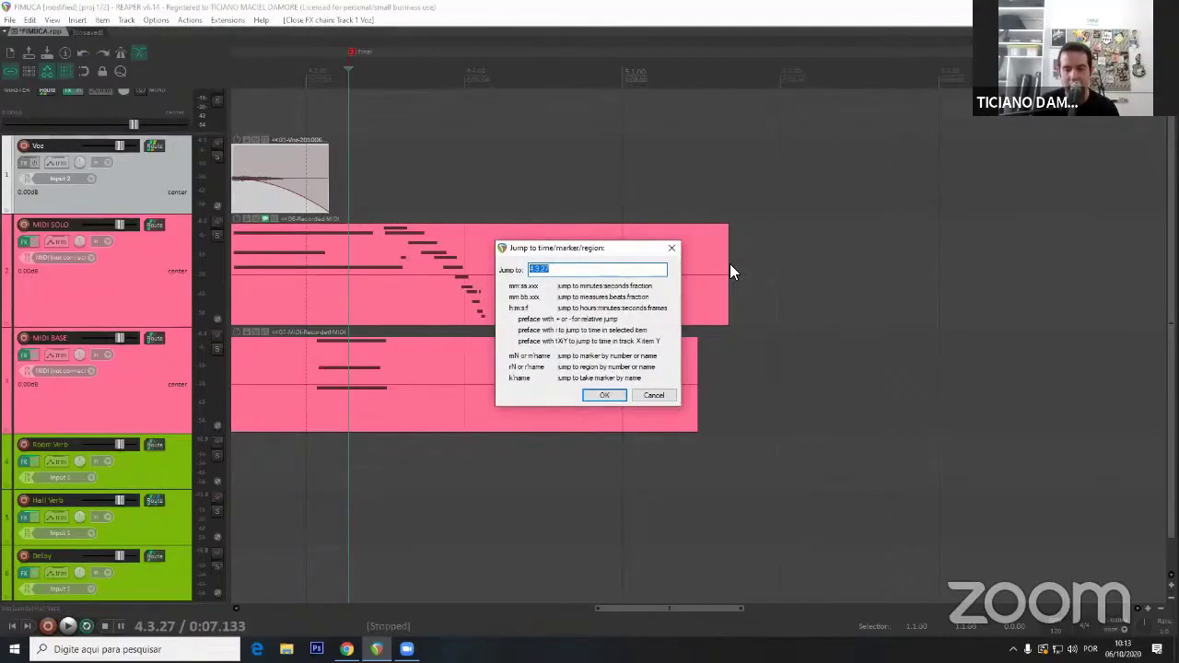
type("m")
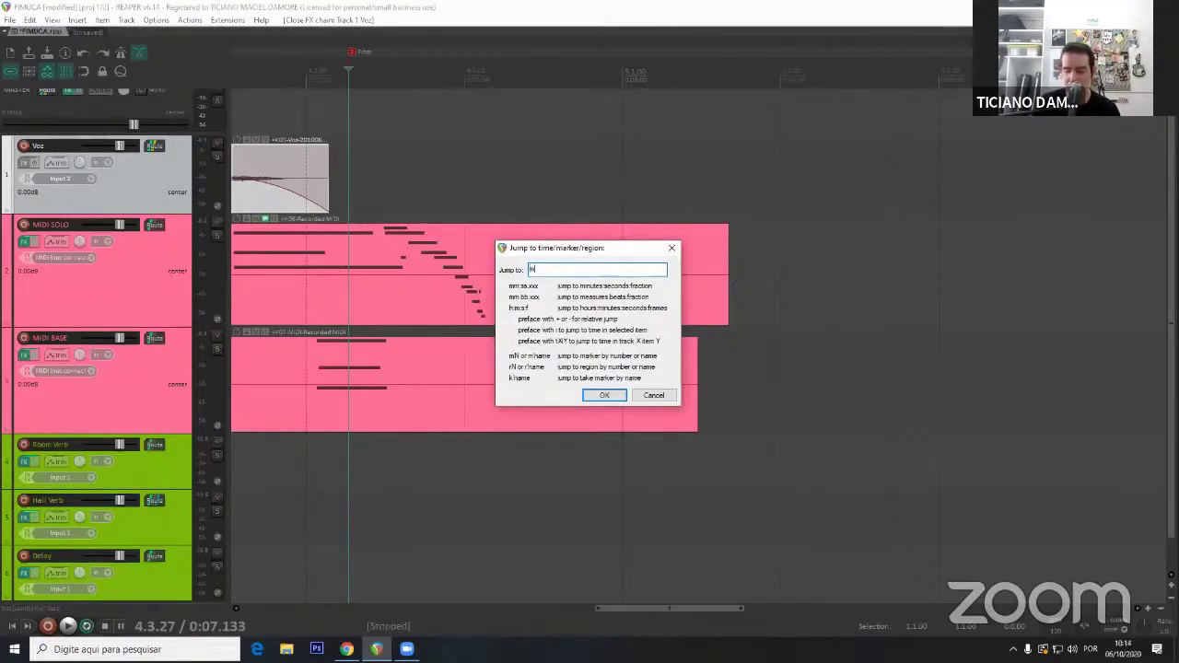
type("151")
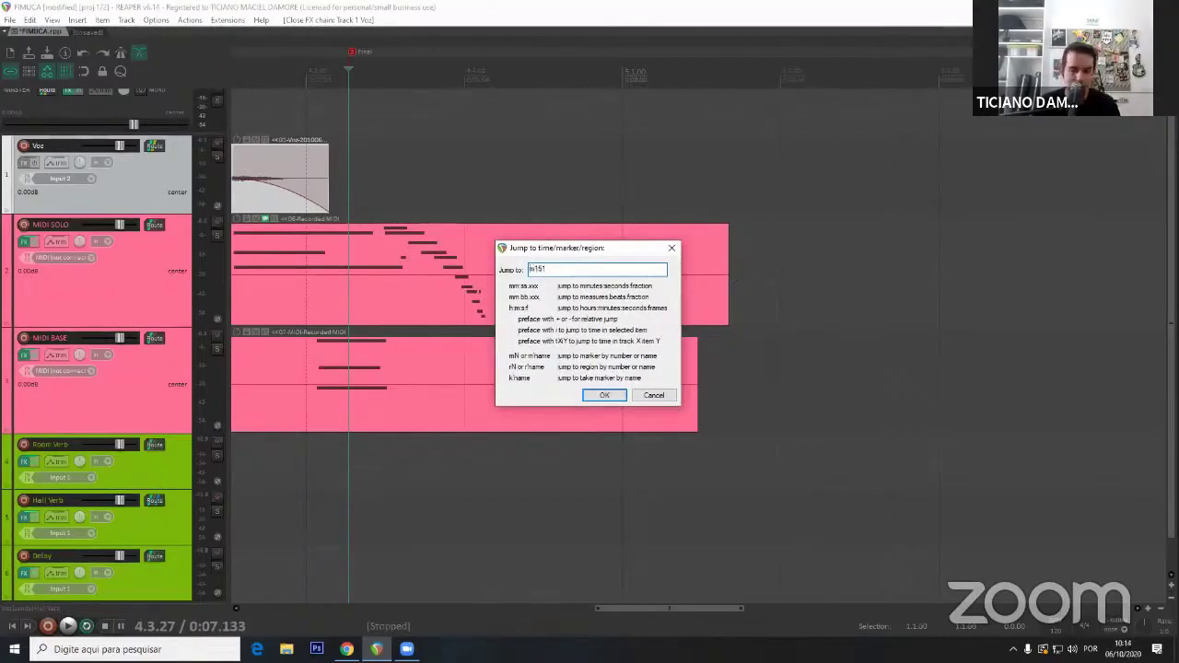
left_click(660, 396)
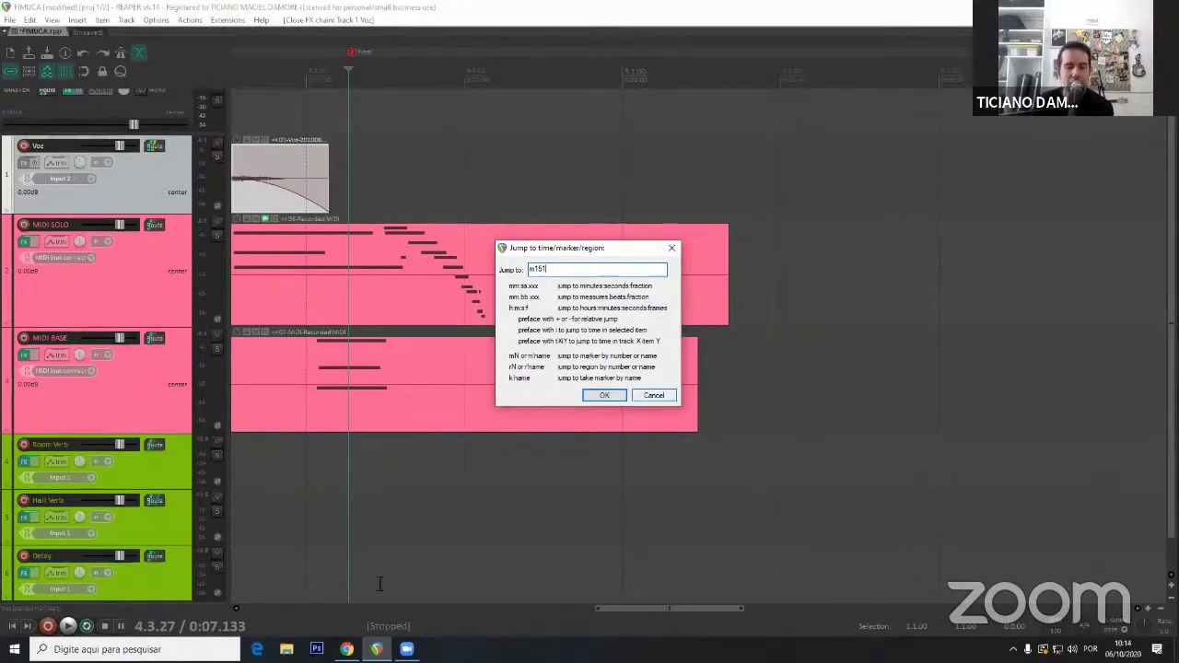
View the transport's marker jump choices, and open and close the Marker List from the SWS marker utilities.
right_click(278, 620)
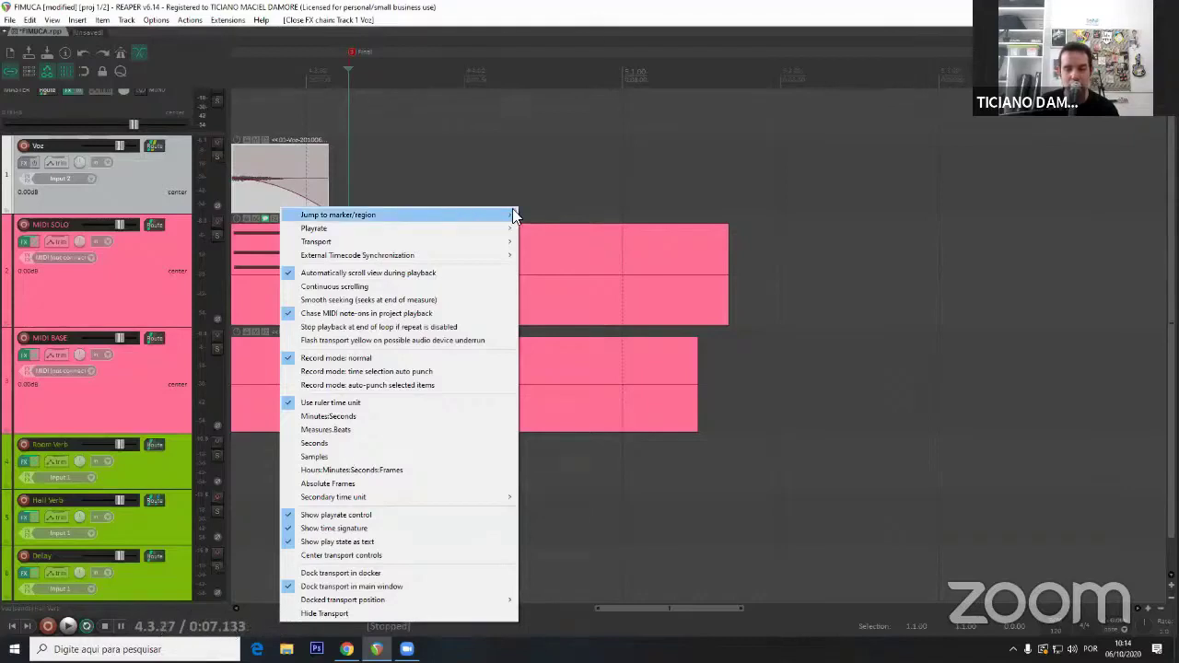
mouse_move(512, 214)
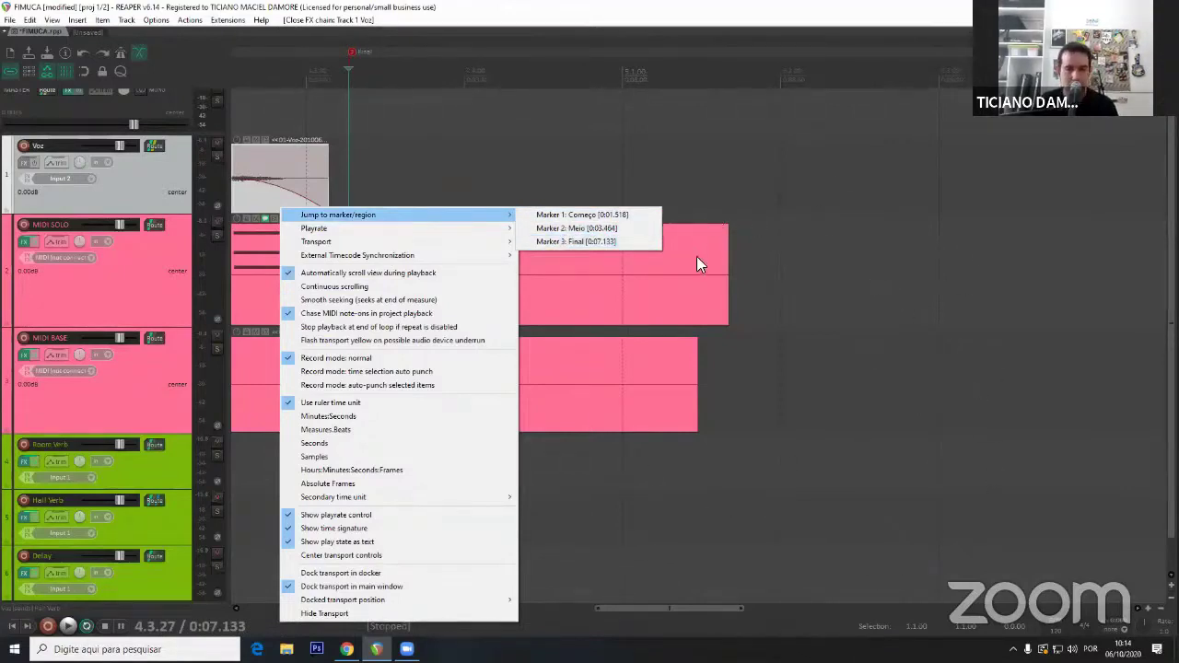
left_click(228, 22)
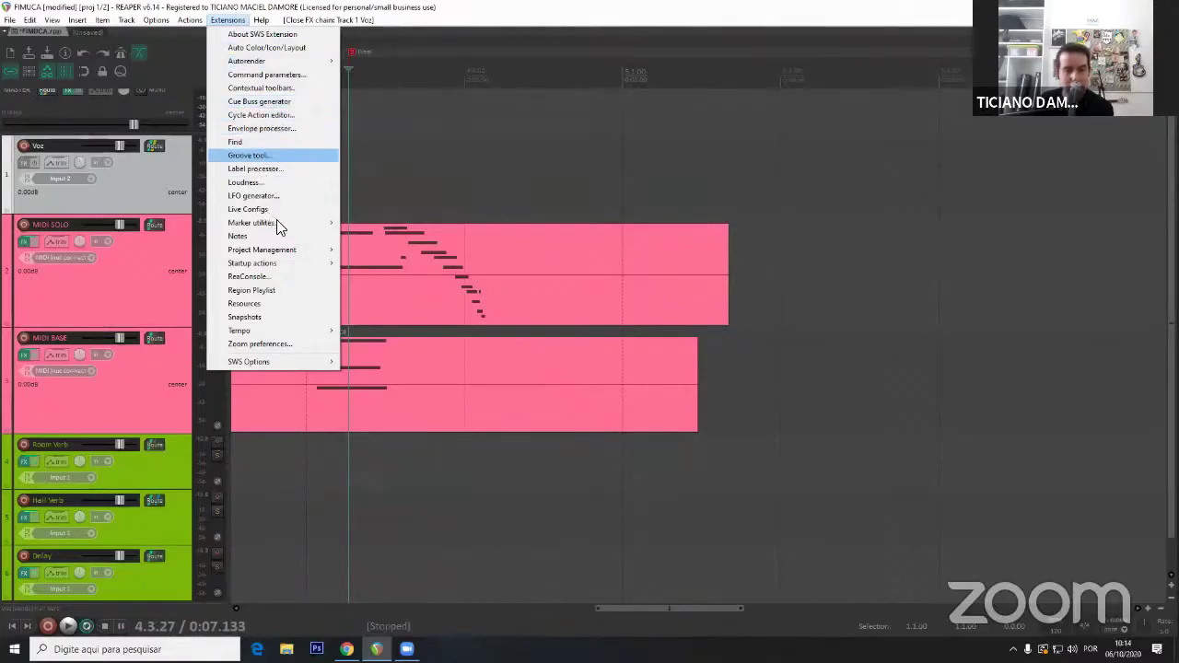
mouse_move(283, 223)
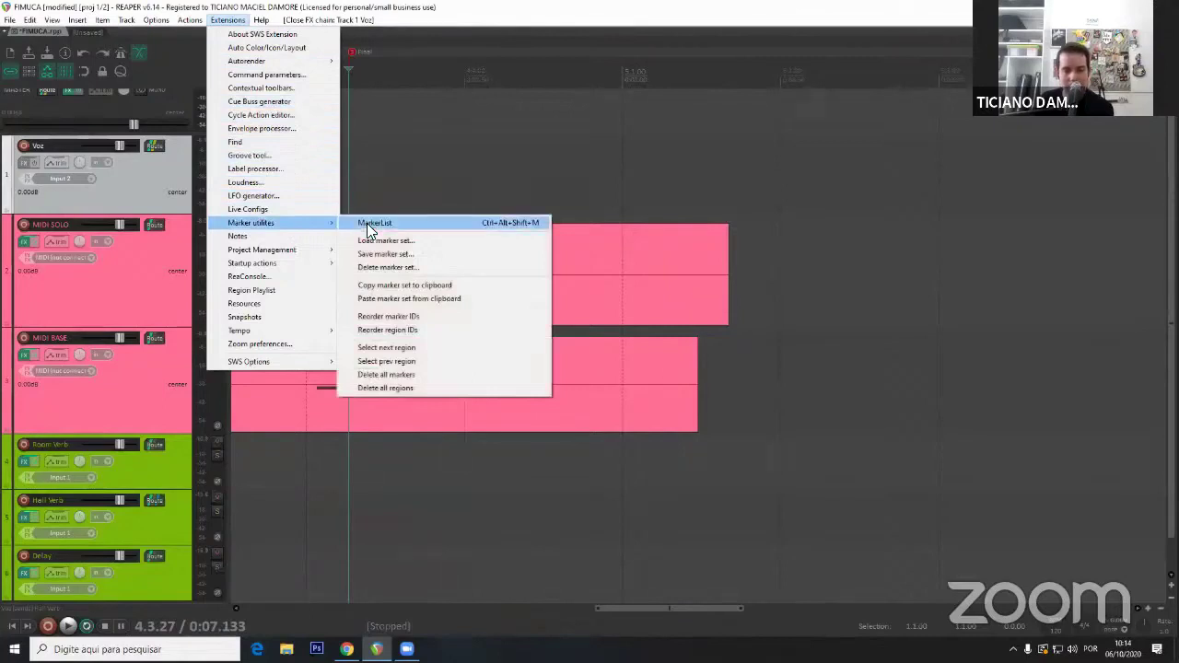
left_click(366, 223)
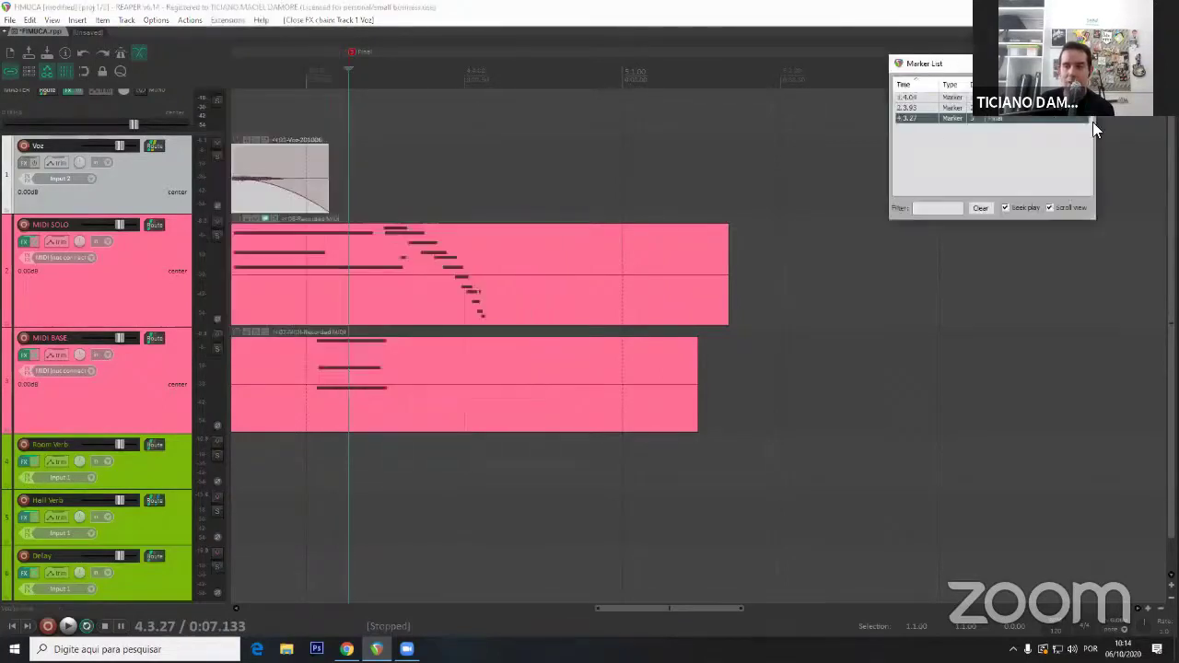
left_click(1083, 64)
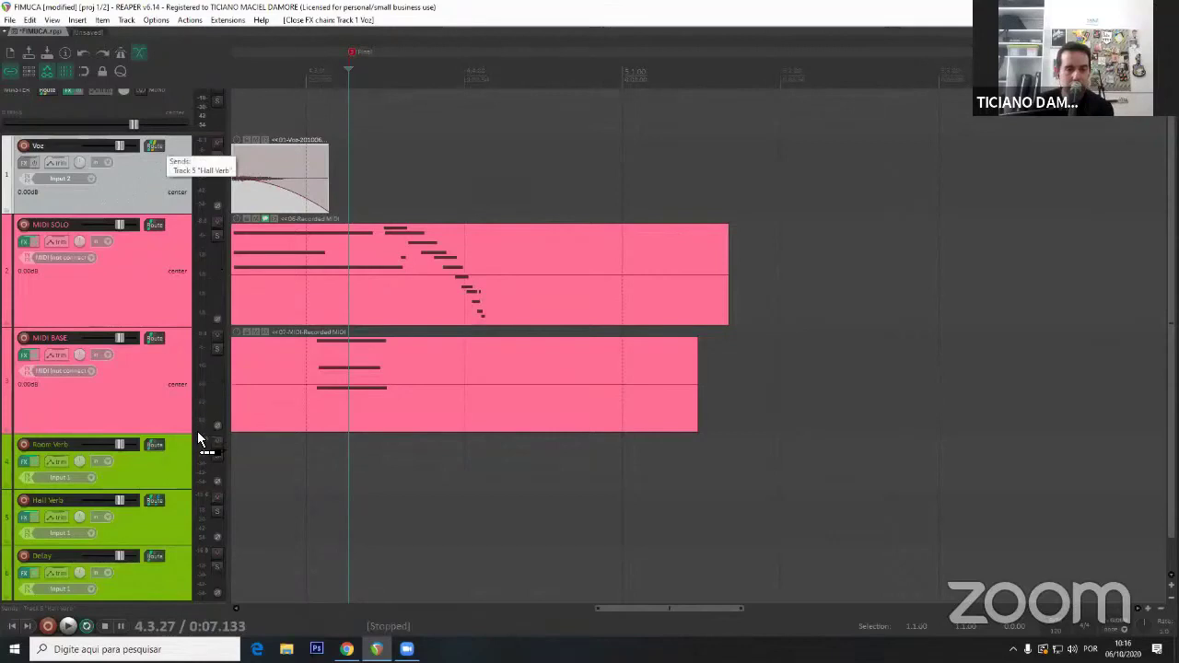
Create a send from the Voz track to the Hall Verb track and raise its send volume to about +2.3 dB.
left_click_drag(154, 145, 173, 517)
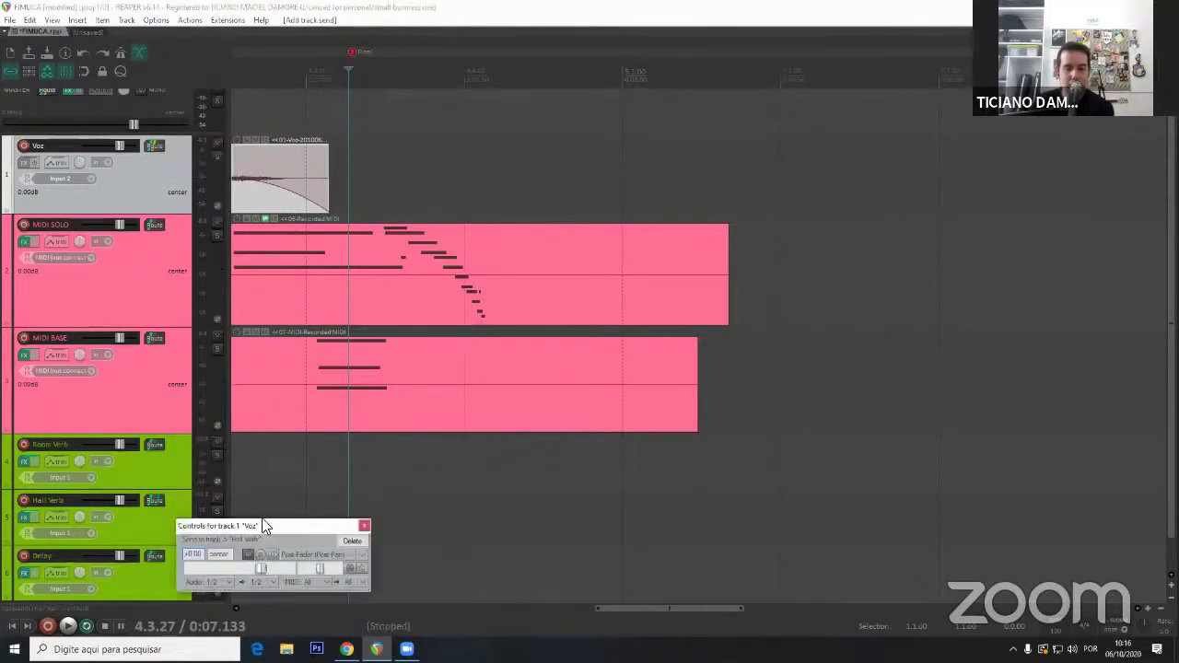
left_click_drag(262, 521, 365, 130)
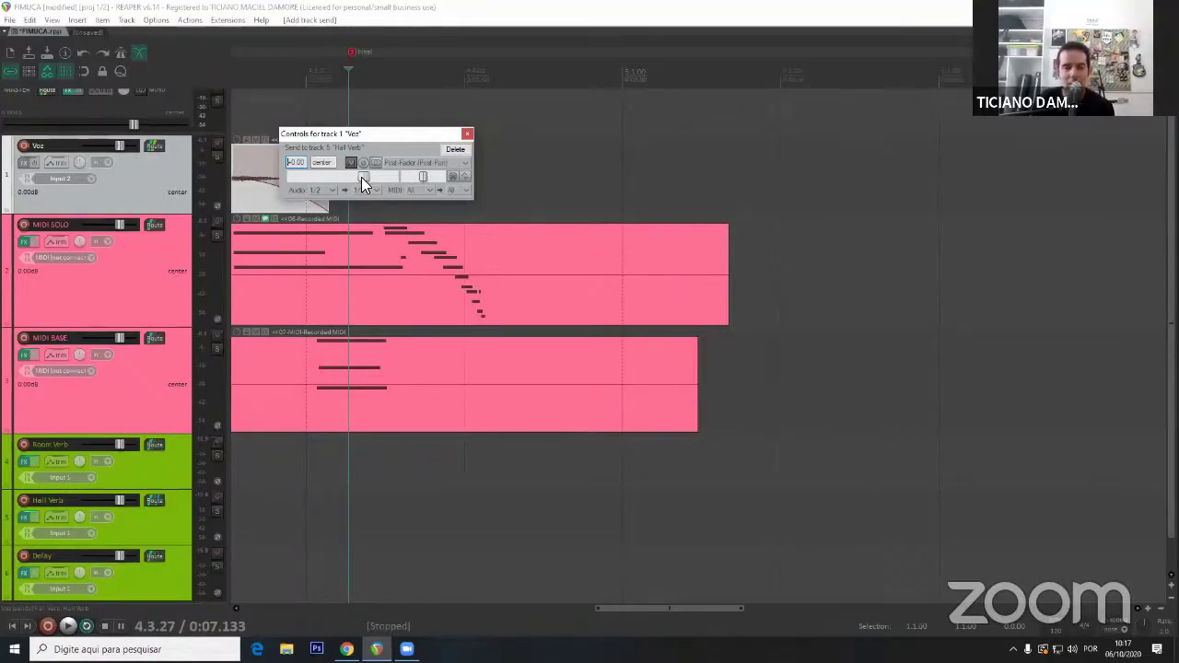
scroll(367, 177, "up", 2)
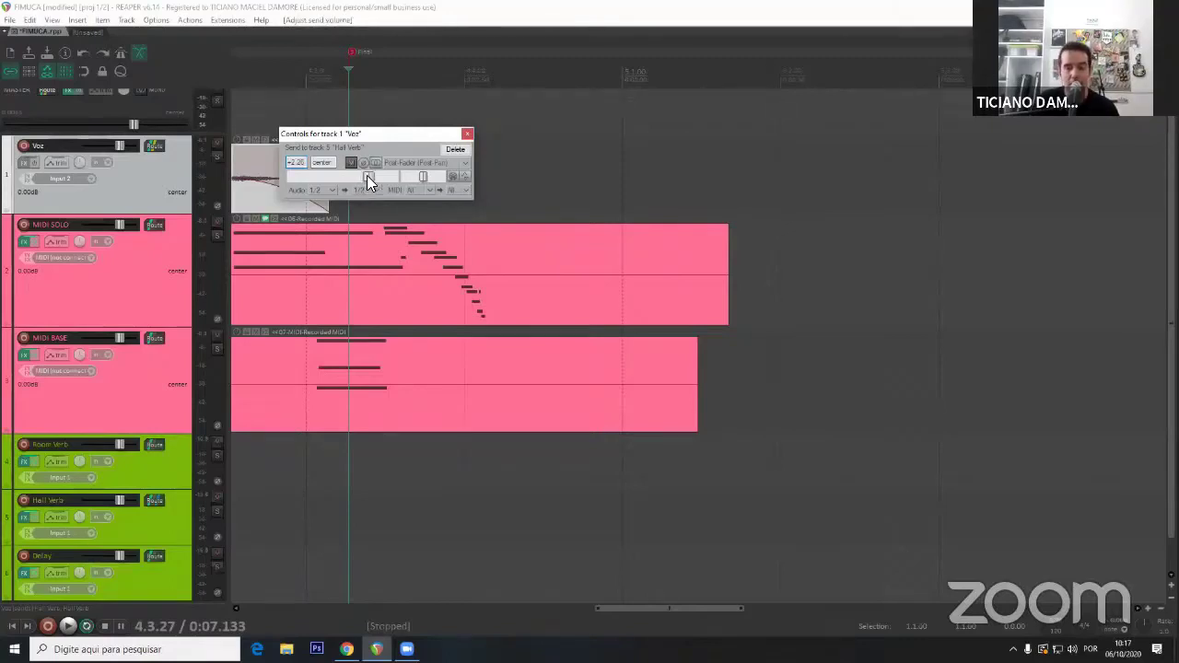